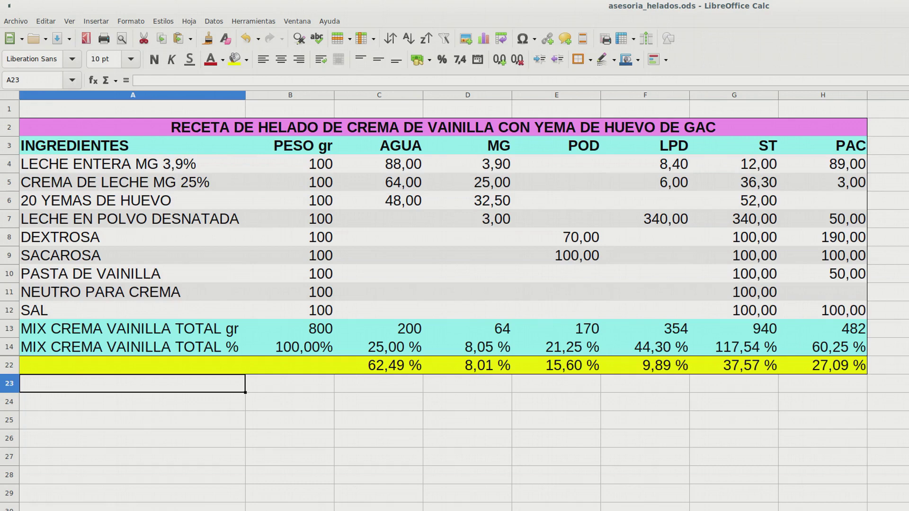
Step: Review the recipe's ingredient list from whole milk to vanilla paste, plus the ingredient and weight column headings
left_click(133, 164)
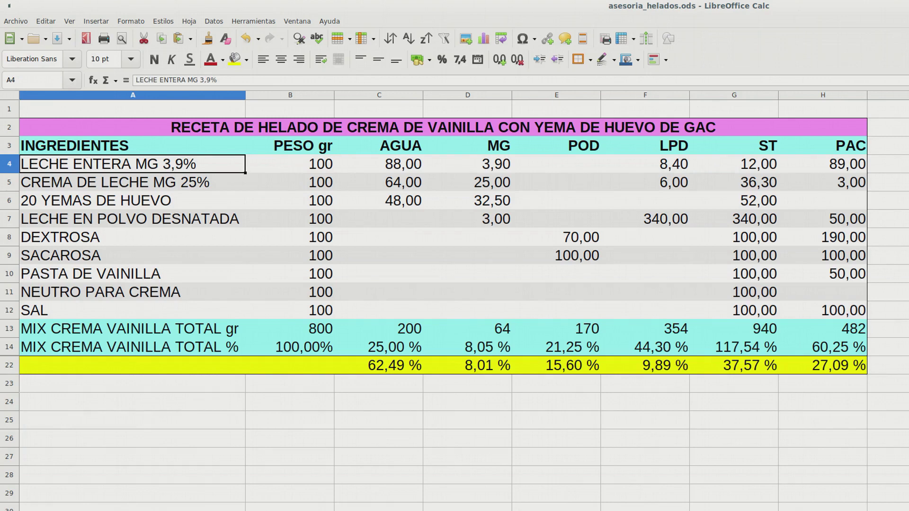
left_click(289, 165)
key("shift+Left")
key("shift+space")
left_click(132, 164)
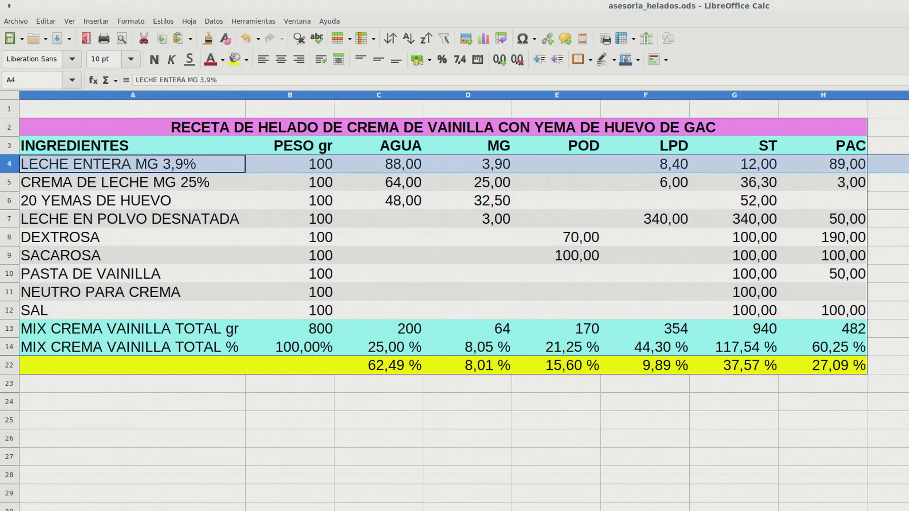
left_click(133, 182)
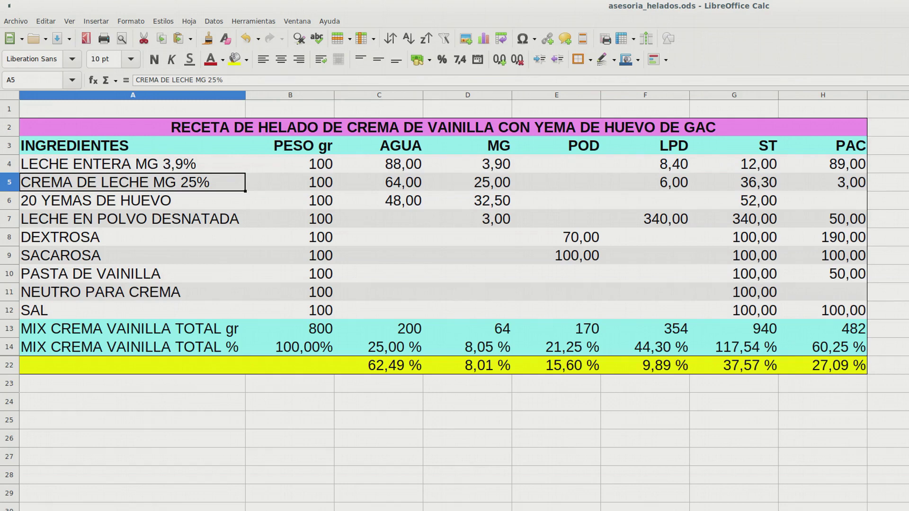
left_click(132, 218)
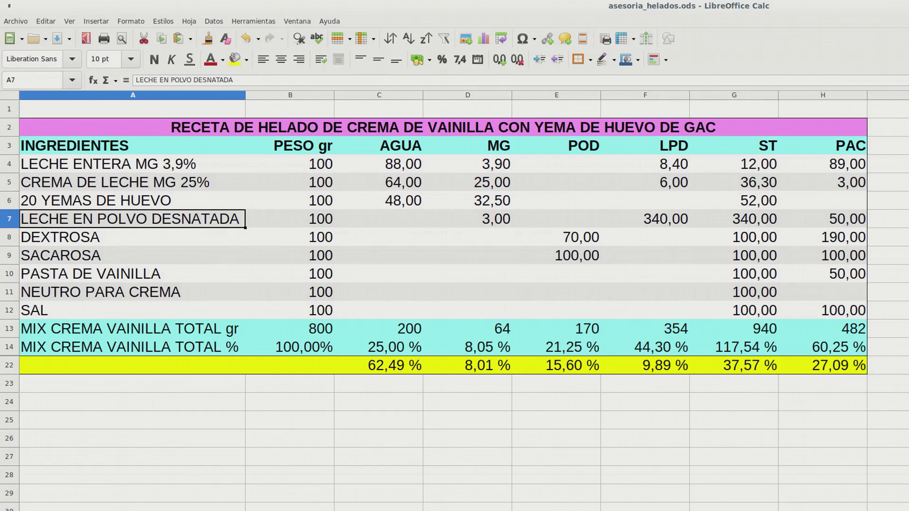
left_click(133, 146)
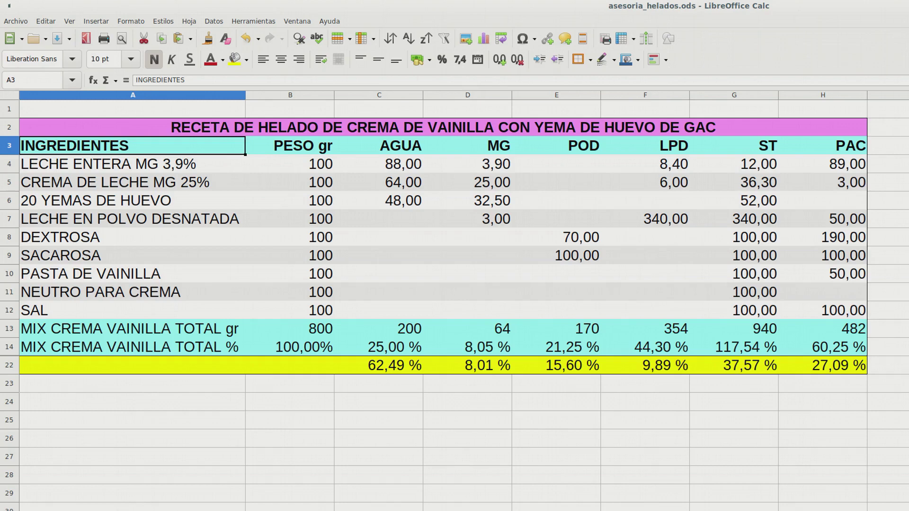
left_click(133, 256)
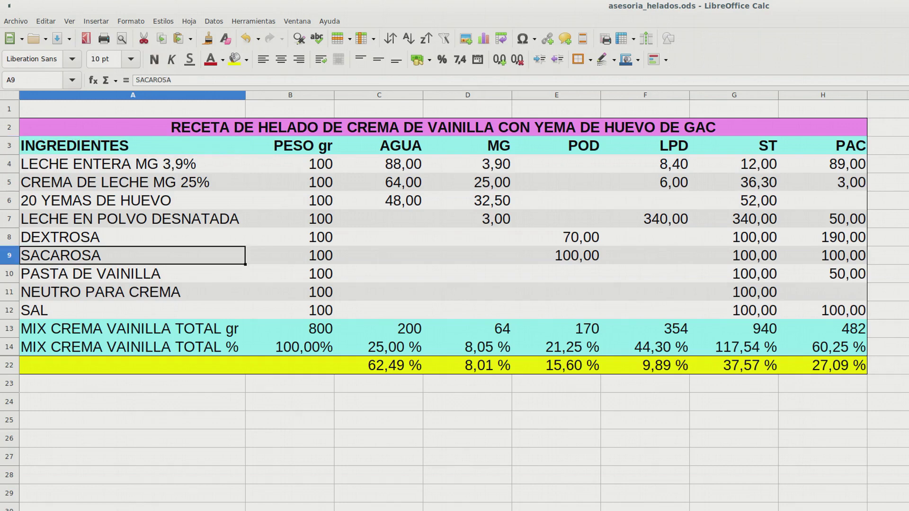
left_click(133, 237)
left_click(132, 255)
left_click(133, 274)
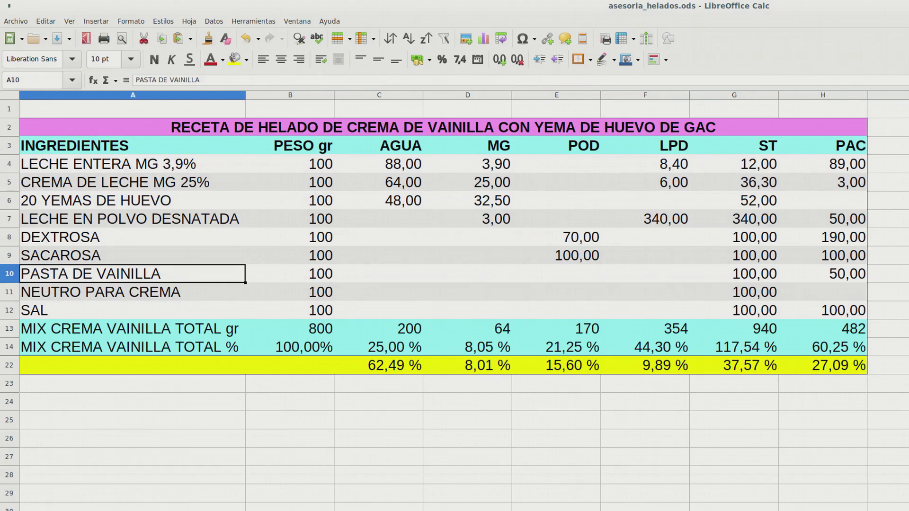
left_click(289, 146)
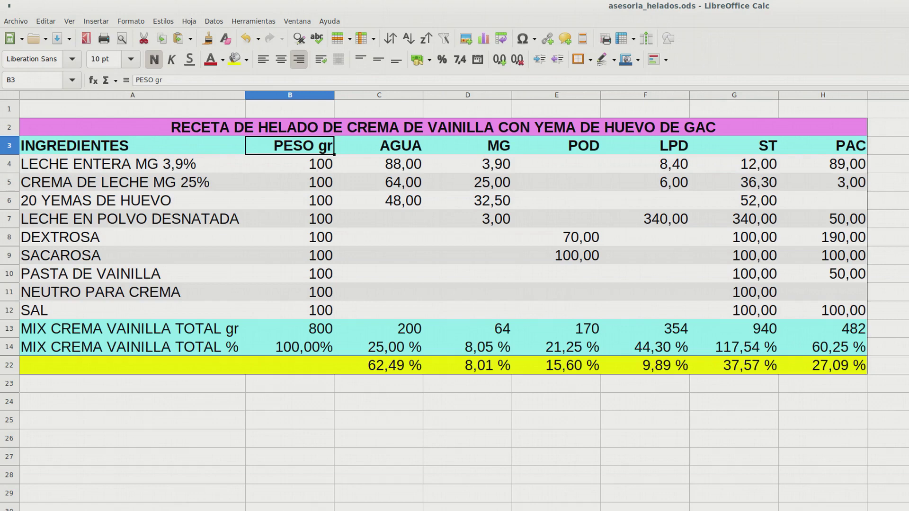
Step: Check the PAC reference formula in H45 and set the PAC of LECHE ENTERA MG 3,9% in H4 to 4
left_click(823, 164)
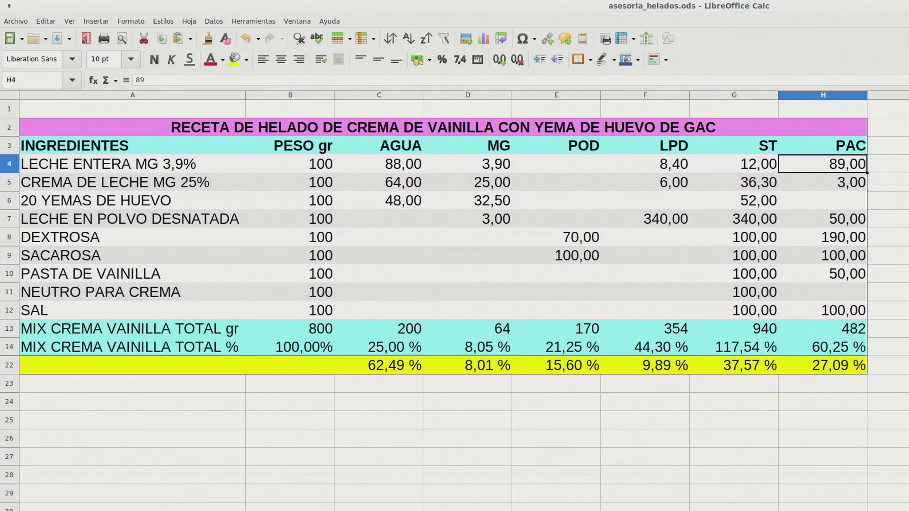
scroll(443, 284, "down", 4)
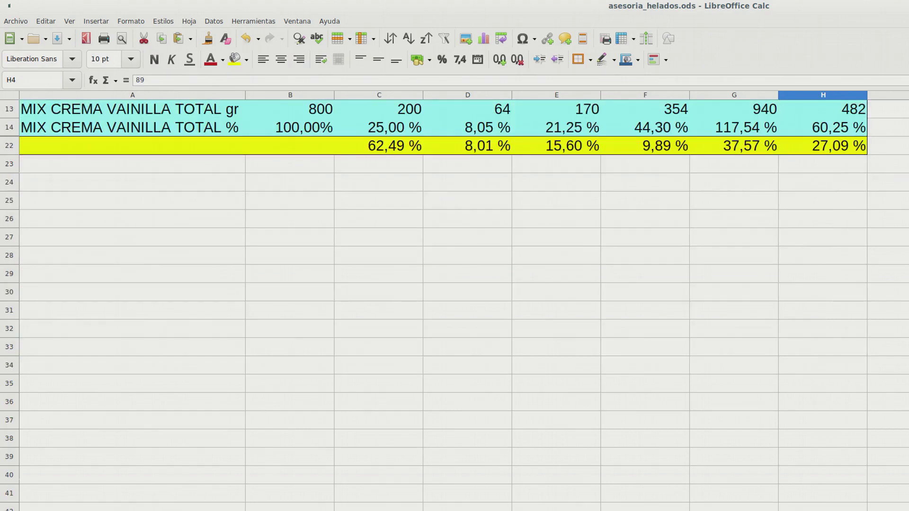
left_click(823, 510)
scroll(443, 236, "up", 4)
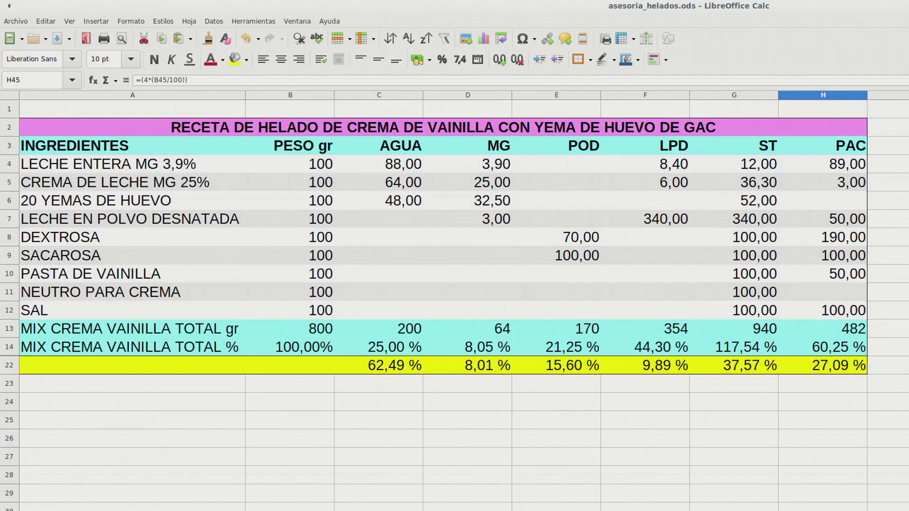
left_click(823, 165)
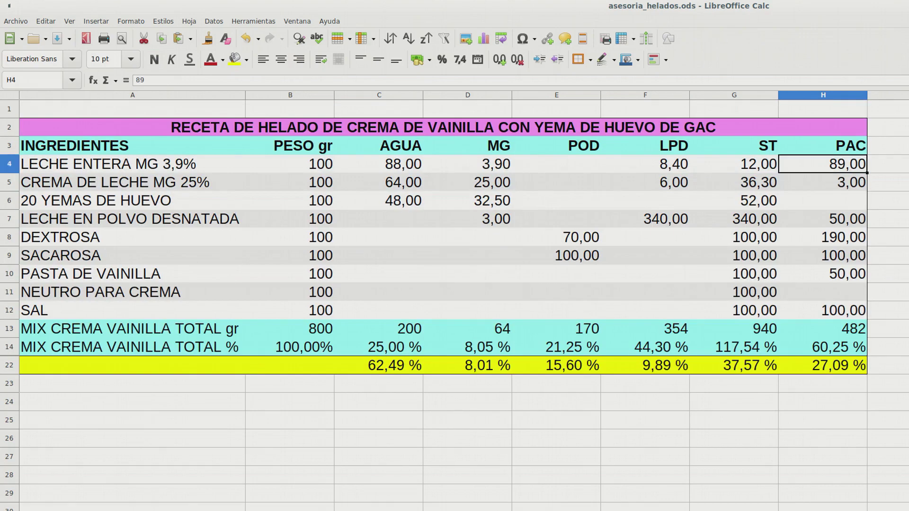
type("4")
key("Return")
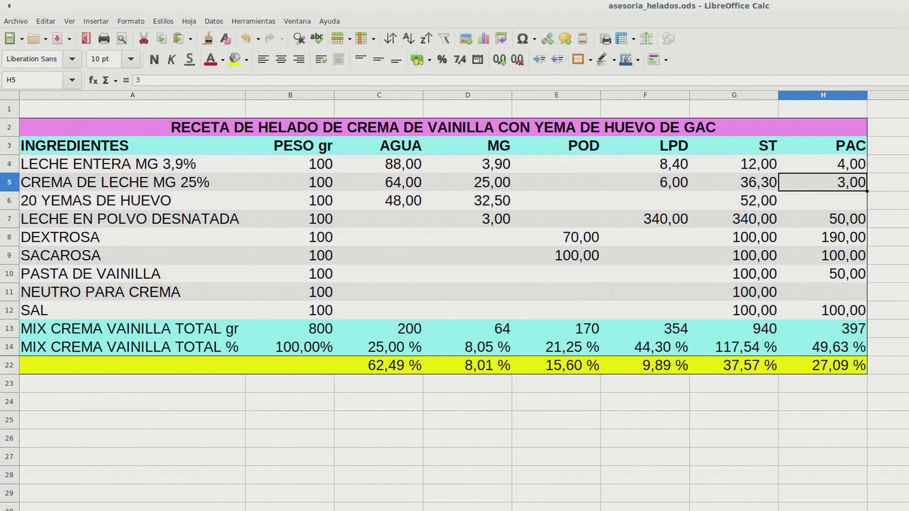
left_click_drag(133, 438, 823, 510)
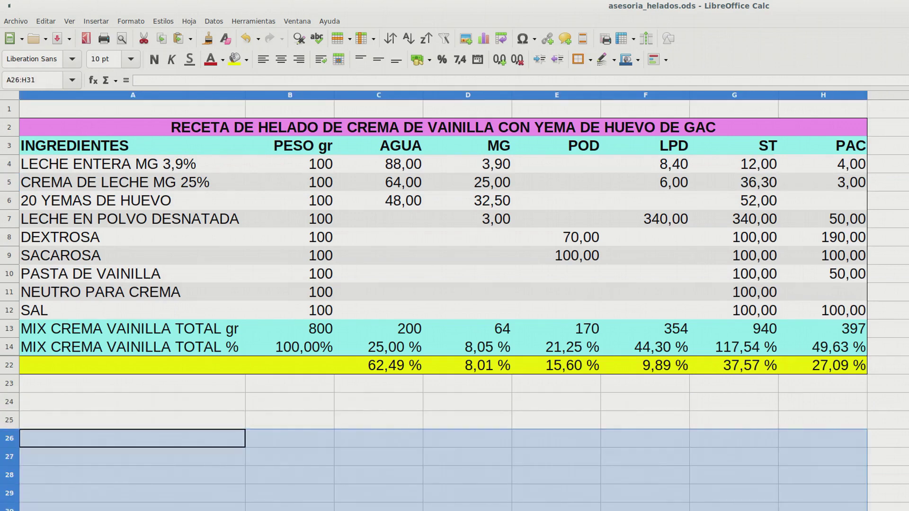
left_click(823, 508)
left_click_drag(133, 438, 880, 510)
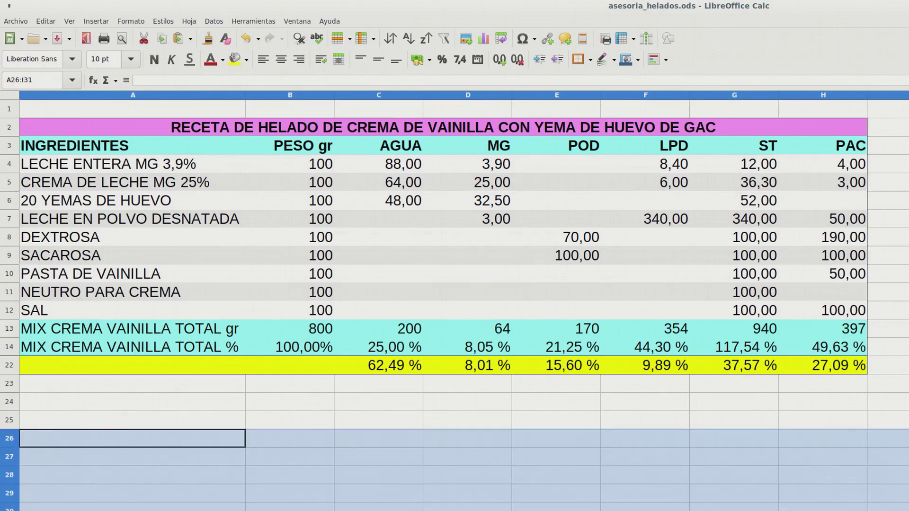
key("shift+space")
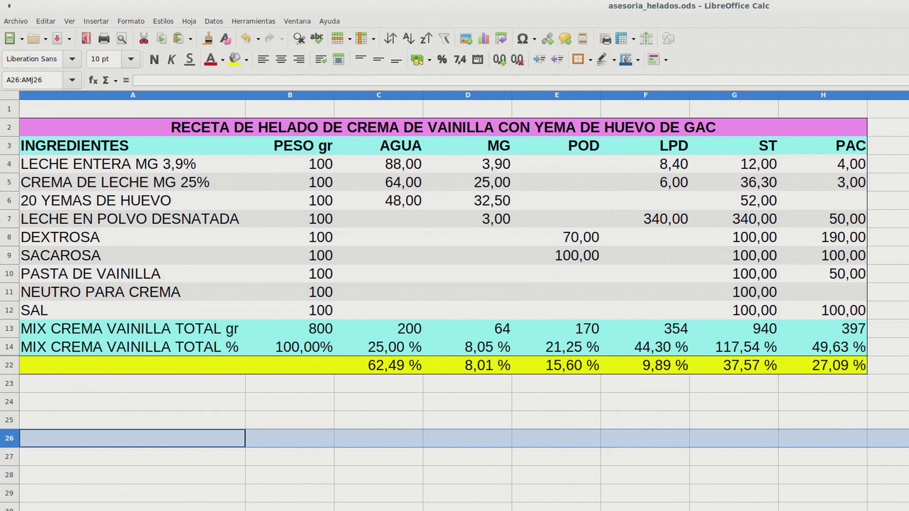
key("ctrl+space")
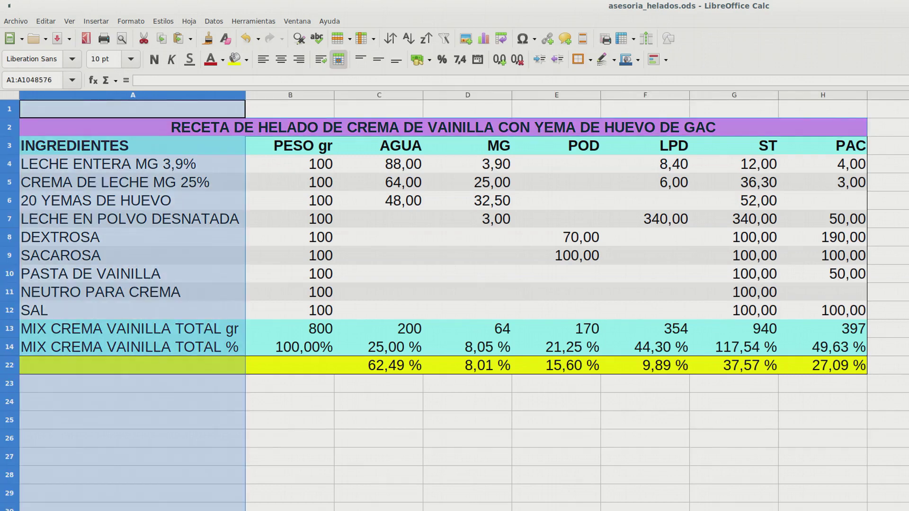
left_click(289, 402)
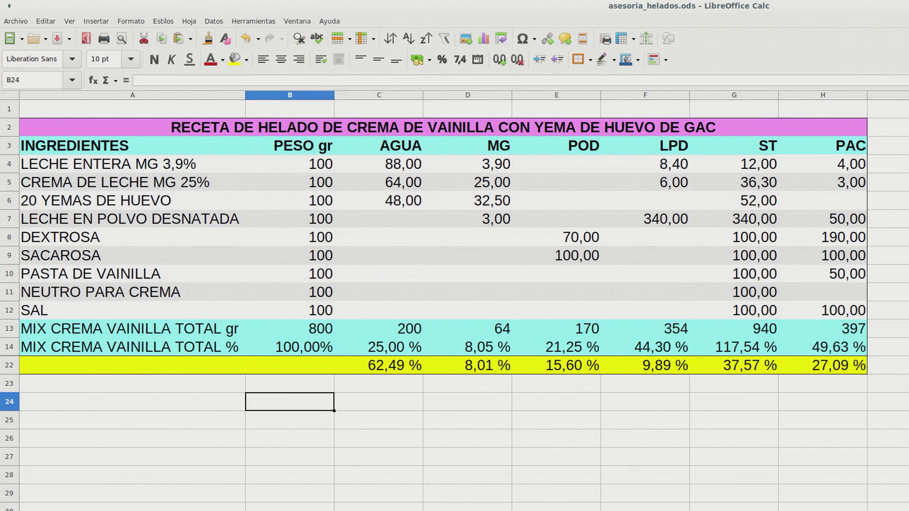
key("F2")
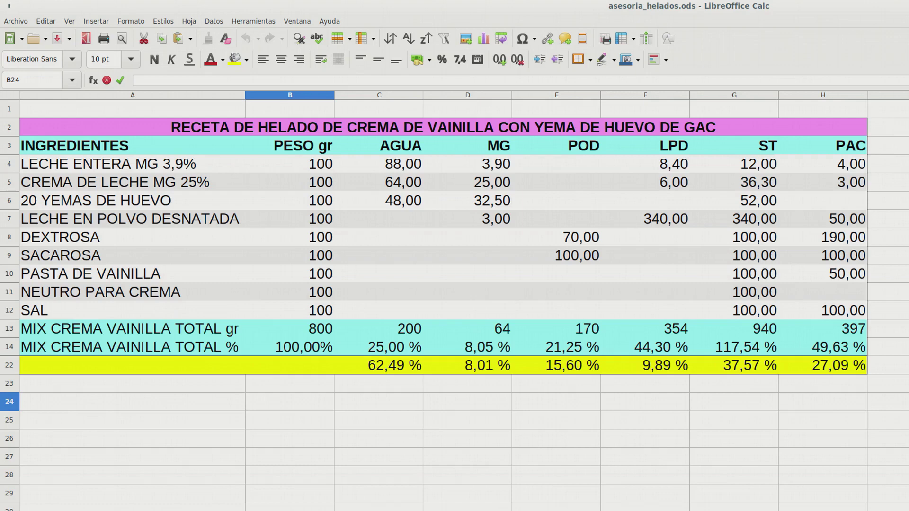
Step: Replace the AGUA value of LECHE ENTERA MG 3,9% in C4 with the weight-based formula =(88*B4)/100
left_click(378, 164)
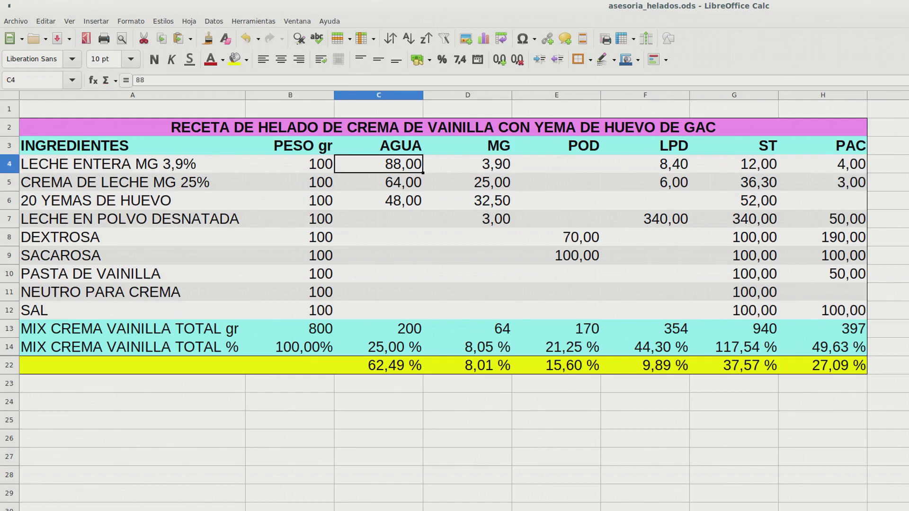
left_click(126, 81)
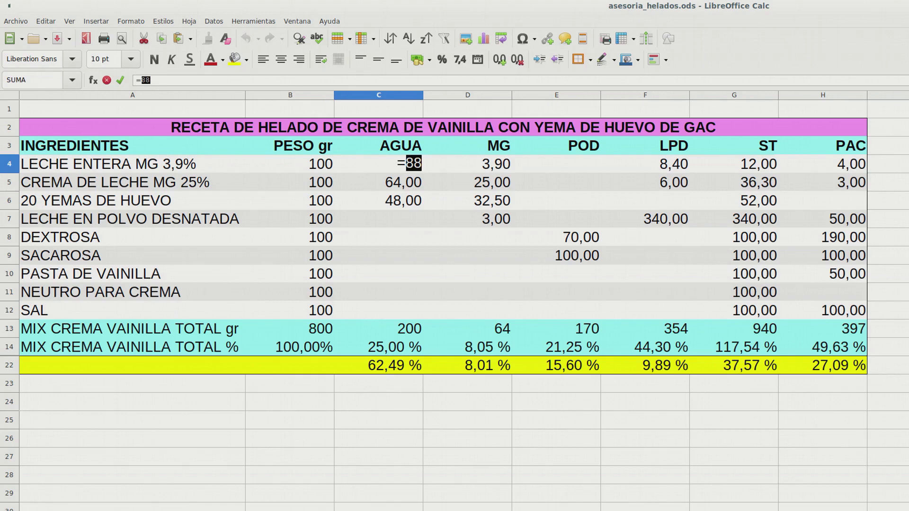
left_click(151, 80)
key("BackSpace")
key("BackSpace")
type("(88")
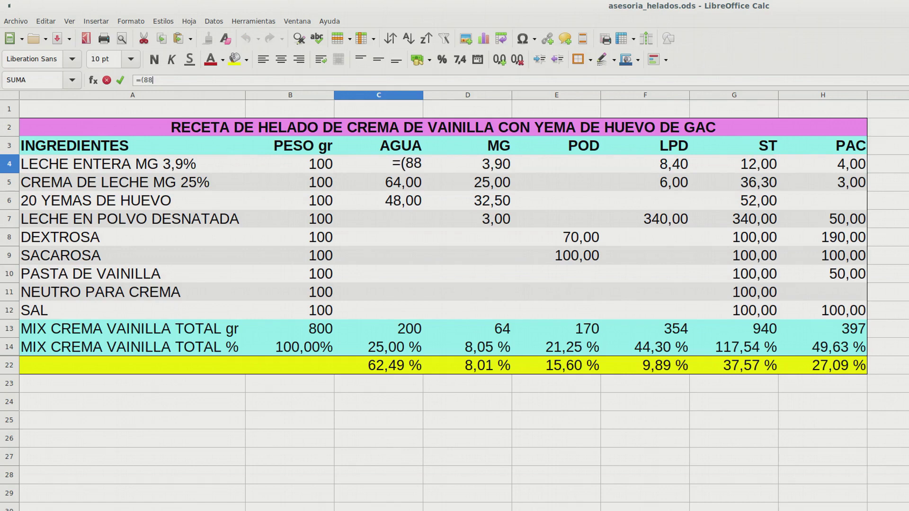
type("*")
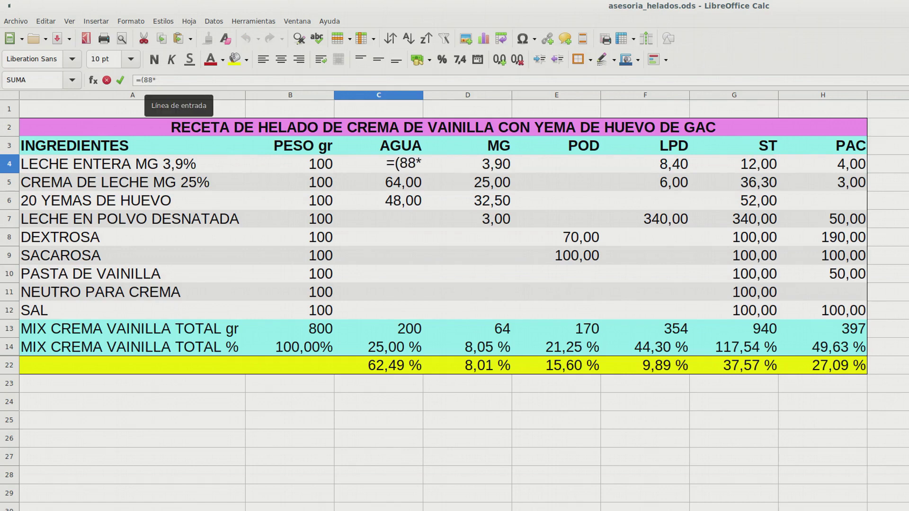
left_click(290, 164)
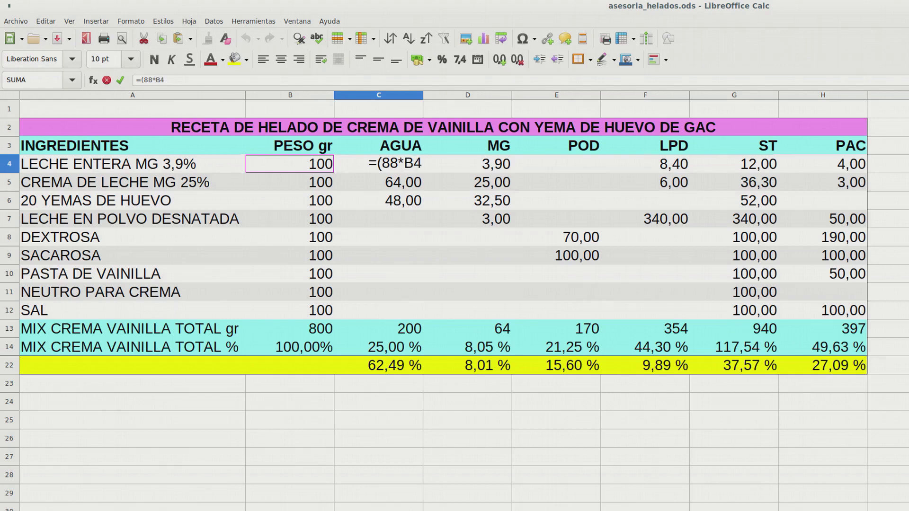
type(")/")
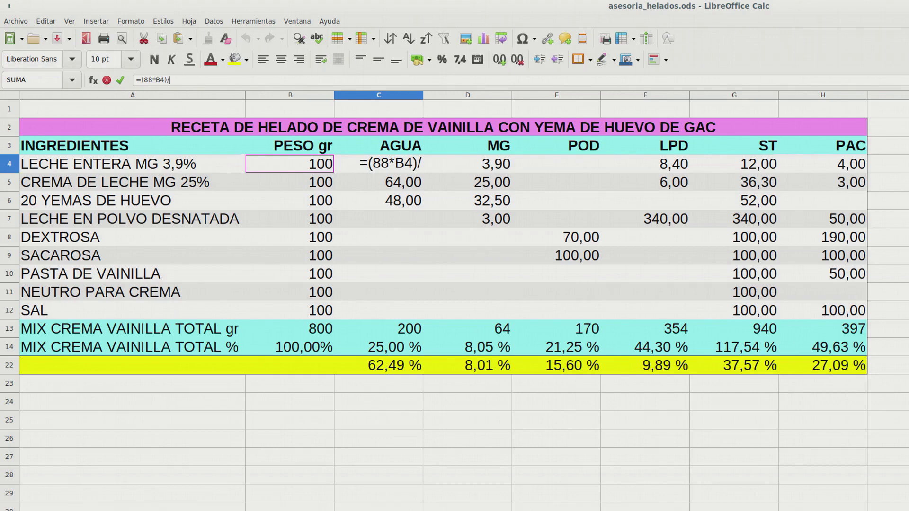
type("100")
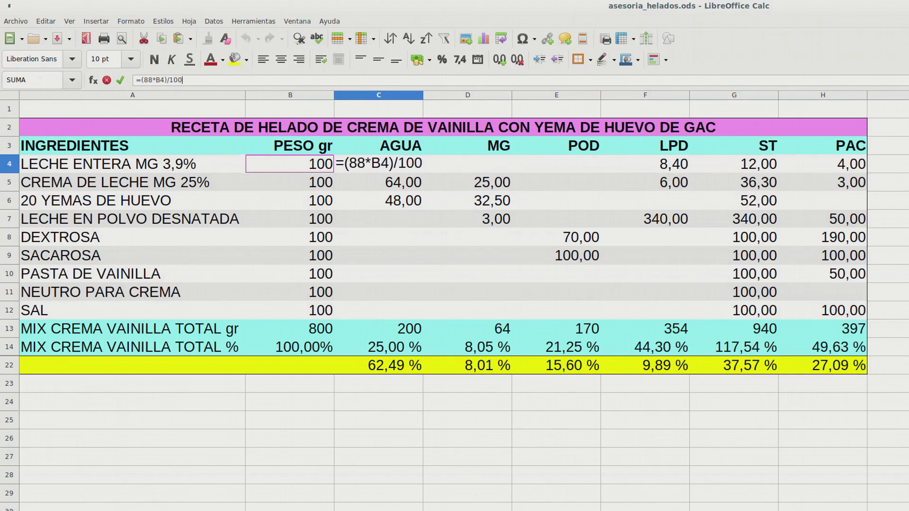
key("Return")
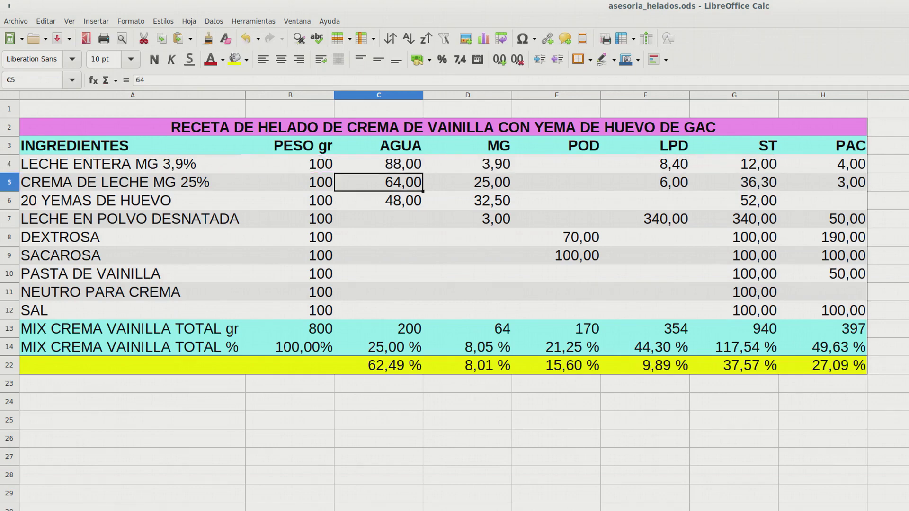
Step: Test the water formula by setting the whole milk weight in B4 to 50 g, and restore it to 100 g
left_click(290, 165)
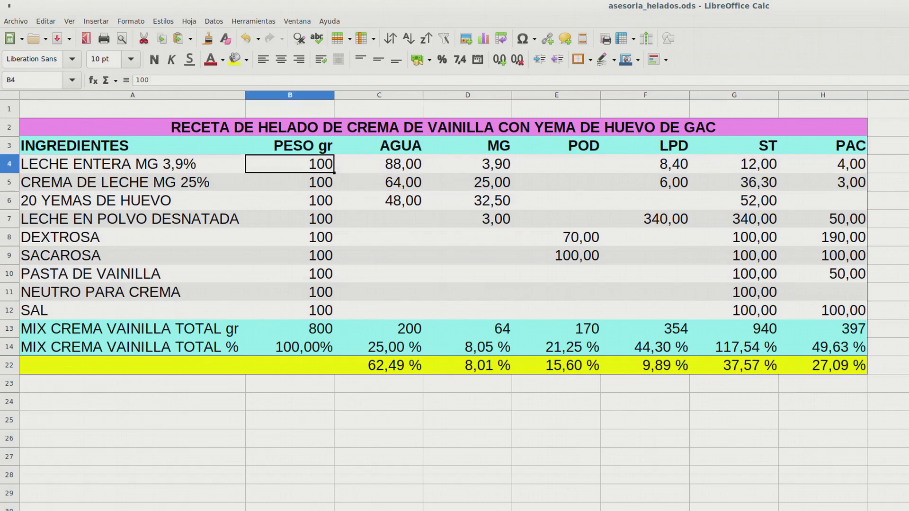
type("50")
key("Return")
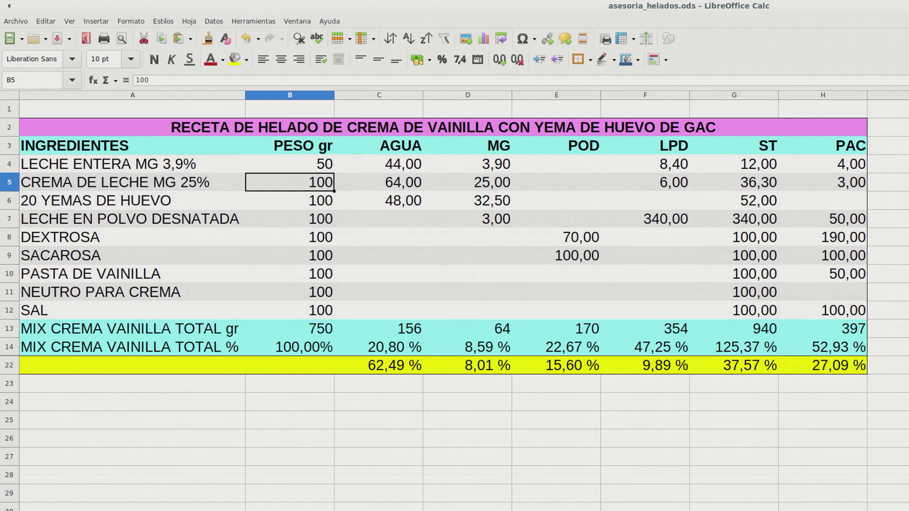
key("Up")
type("100")
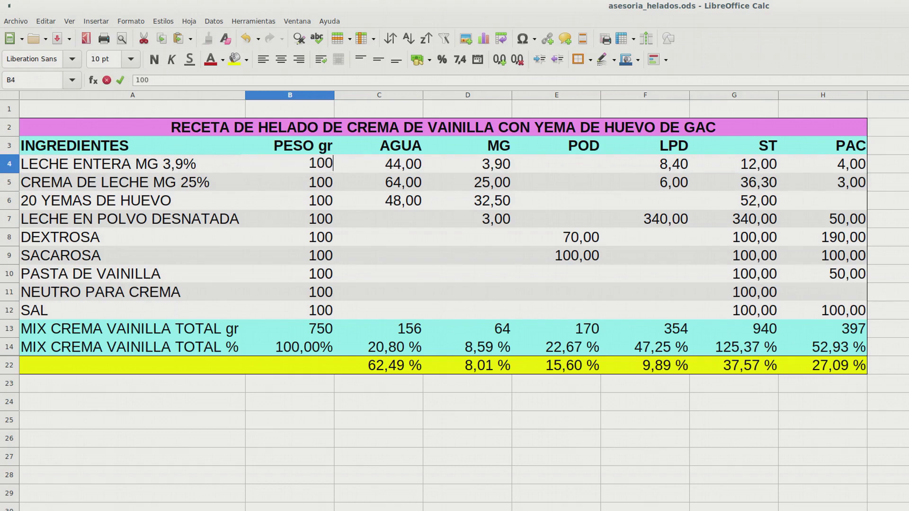
key("Return")
Step: Replace the MG value of LECHE ENTERA MG 3,9% in D4 with the weight-based formula =(3,9*B4)/100
double_click(467, 165)
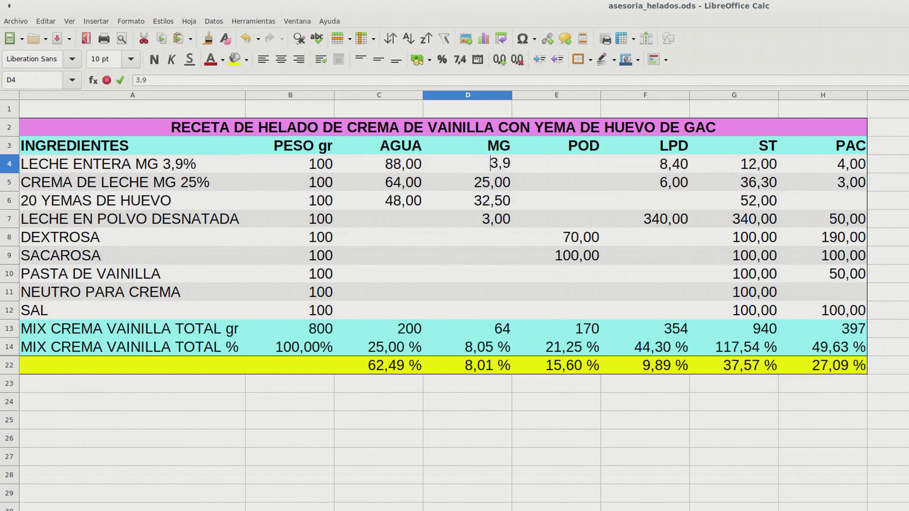
left_click(556, 219)
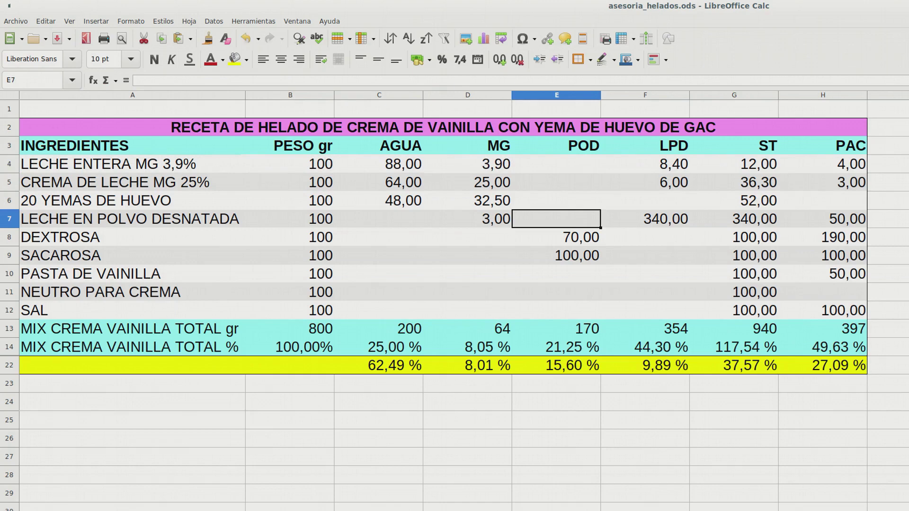
left_click(468, 164)
left_click(126, 80)
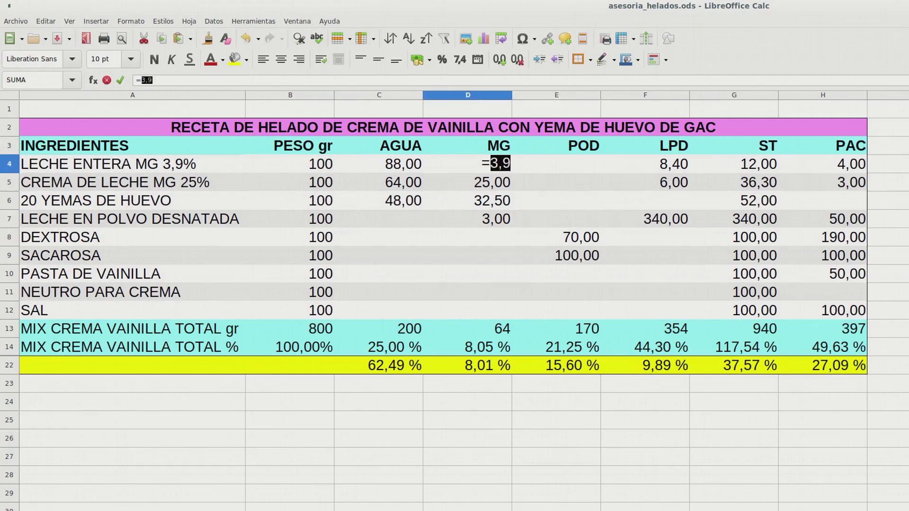
left_click(153, 80)
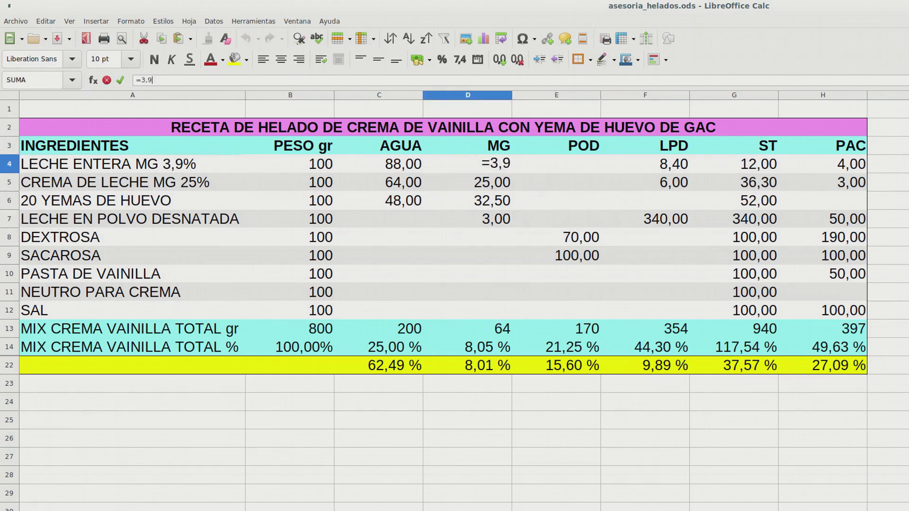
type("(3,9*")
left_click(290, 164)
left_click(168, 80)
type(")/100")
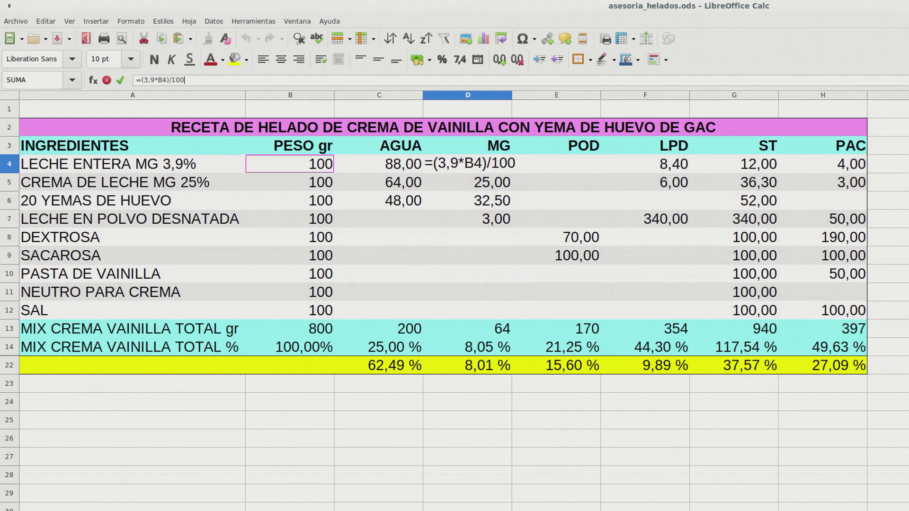
key("Return")
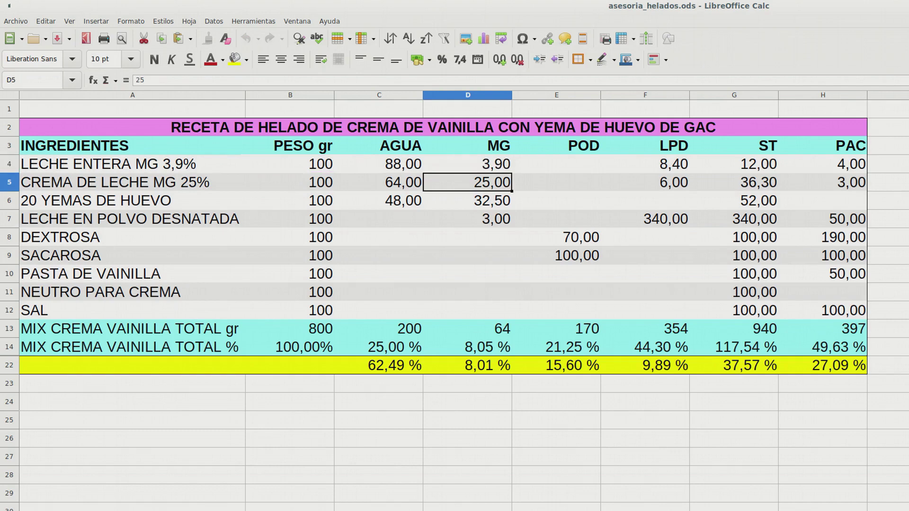
Step: Replace the LPD value of LECHE ENTERA MG 3,9% in F4 with the weight-based formula =(8,4*B4)/100
left_click(646, 164)
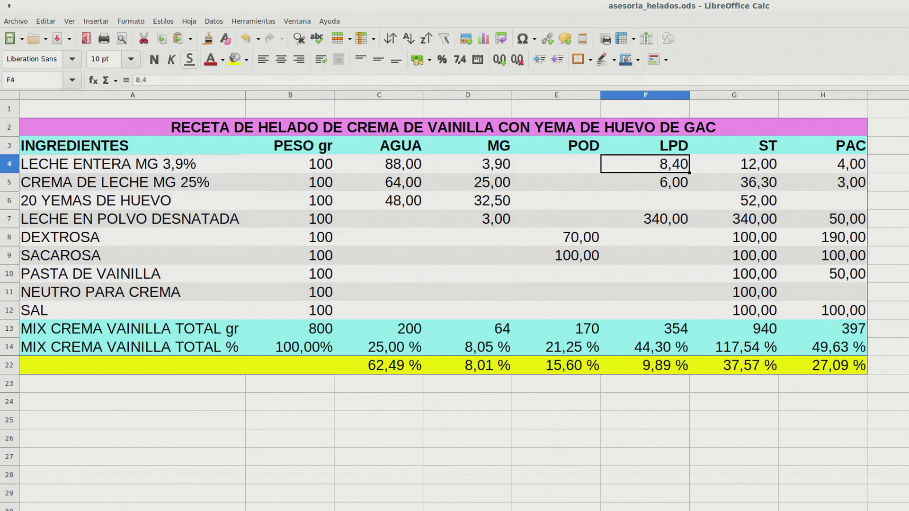
left_click(126, 80)
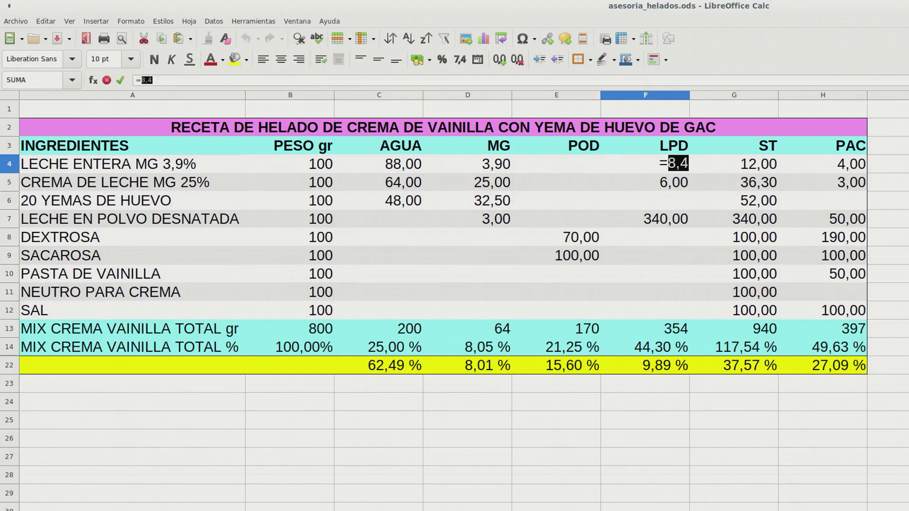
left_click(141, 80)
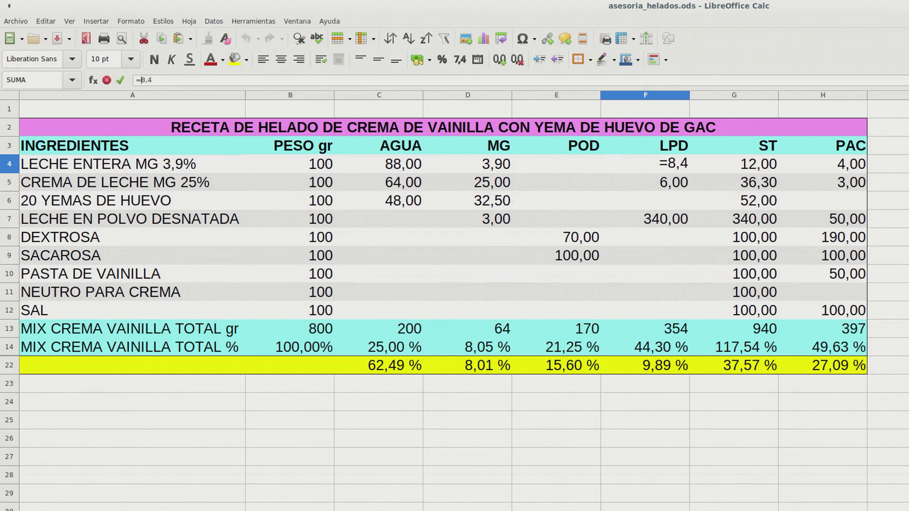
type("(")
left_click(204, 80)
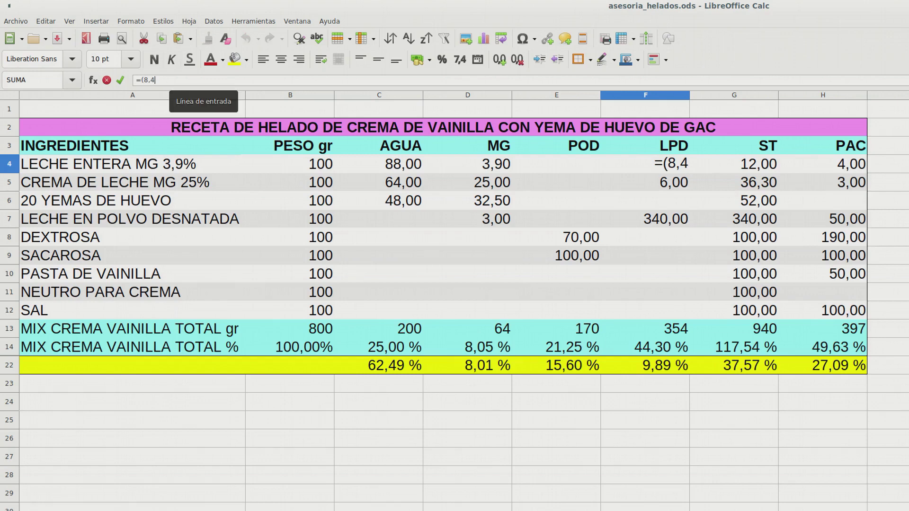
type("*")
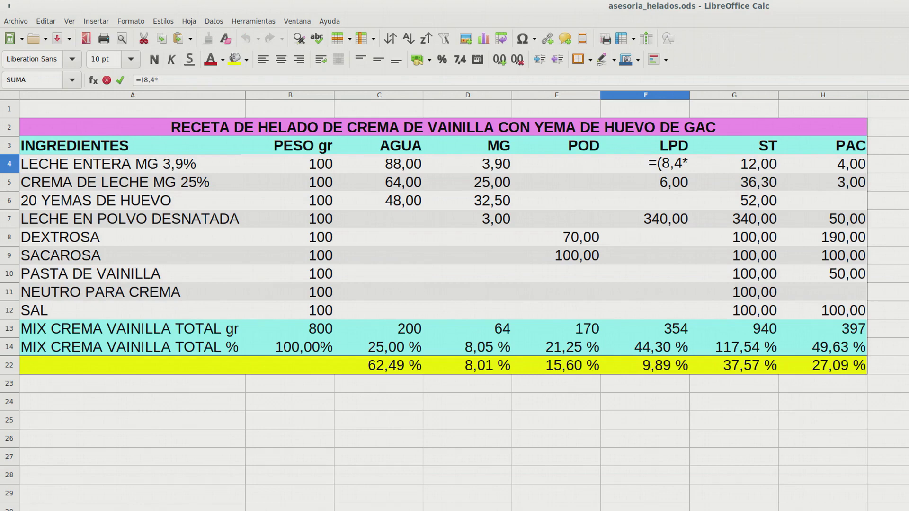
left_click(289, 163)
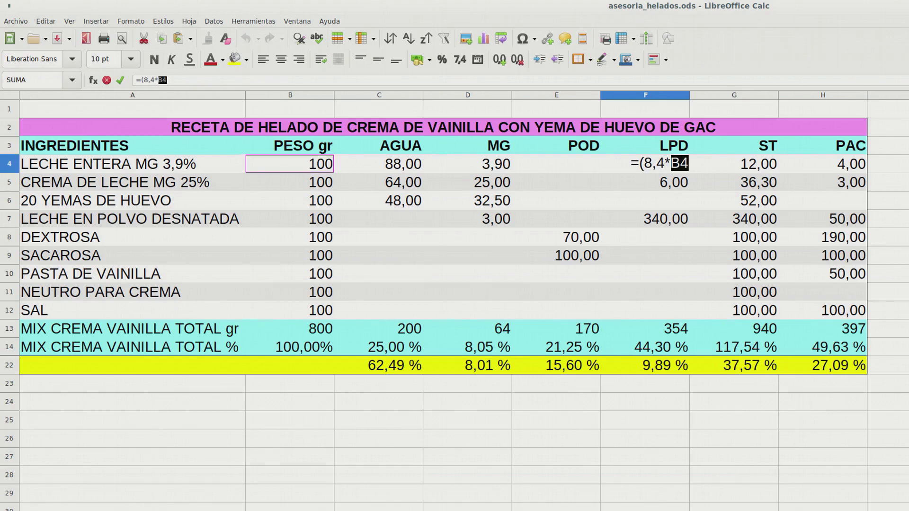
left_click(168, 80)
type(")/100")
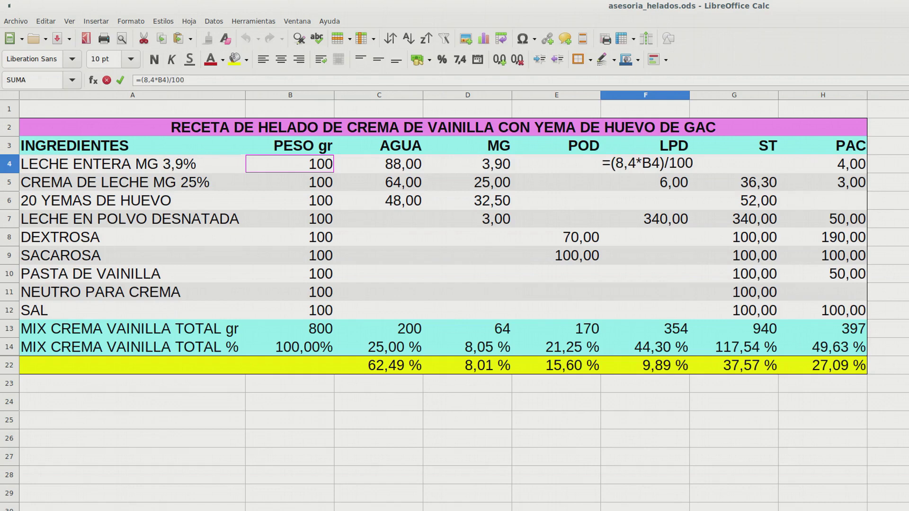
key("Return")
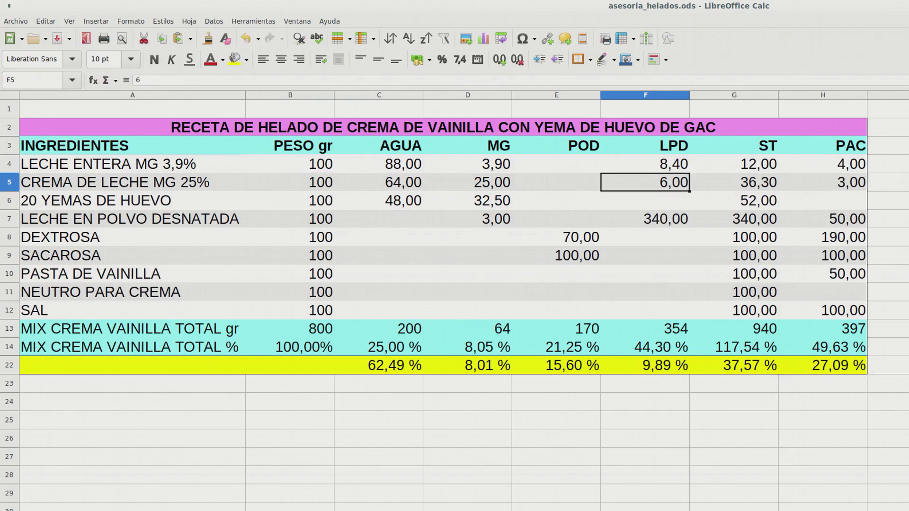
Step: Replace the ST value of LECHE ENTERA MG 3,9% in G4 with the weight-based formula =(12*B4)/100
left_click(734, 164)
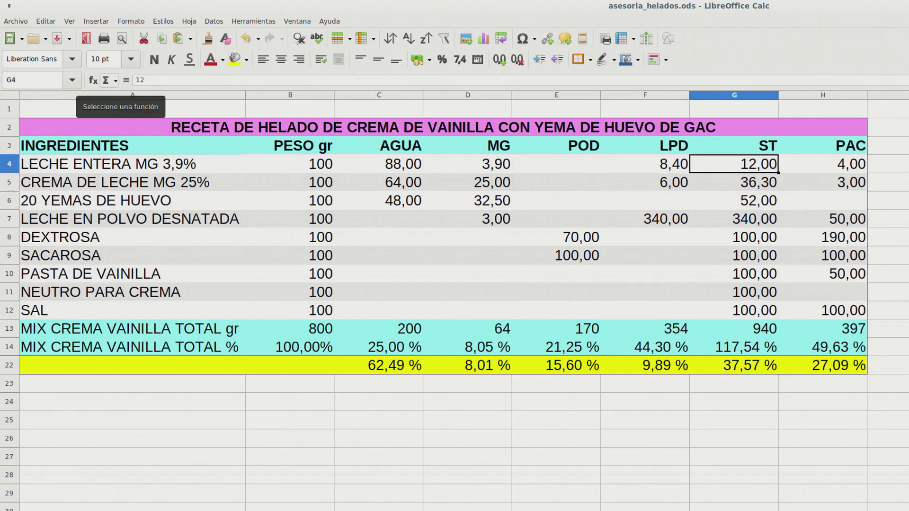
left_click(126, 80)
left_click(146, 80)
type("(12")
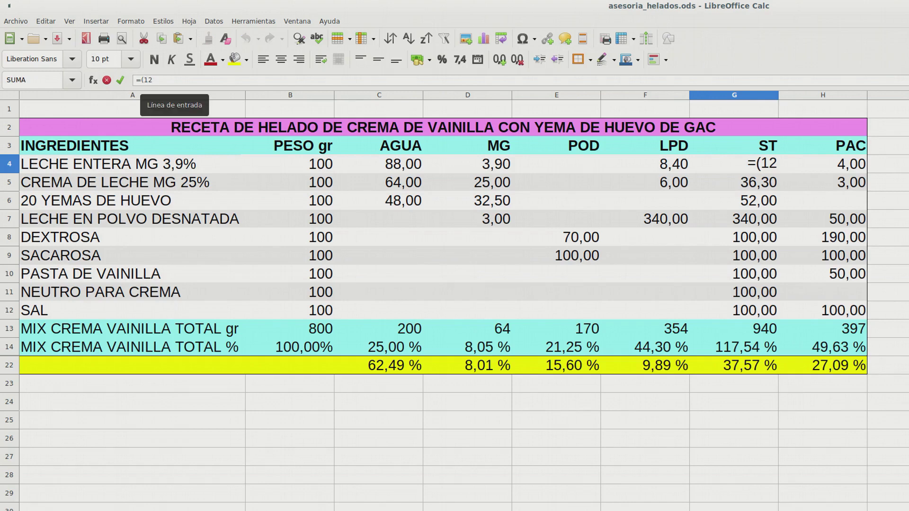
type("*")
left_click(290, 164)
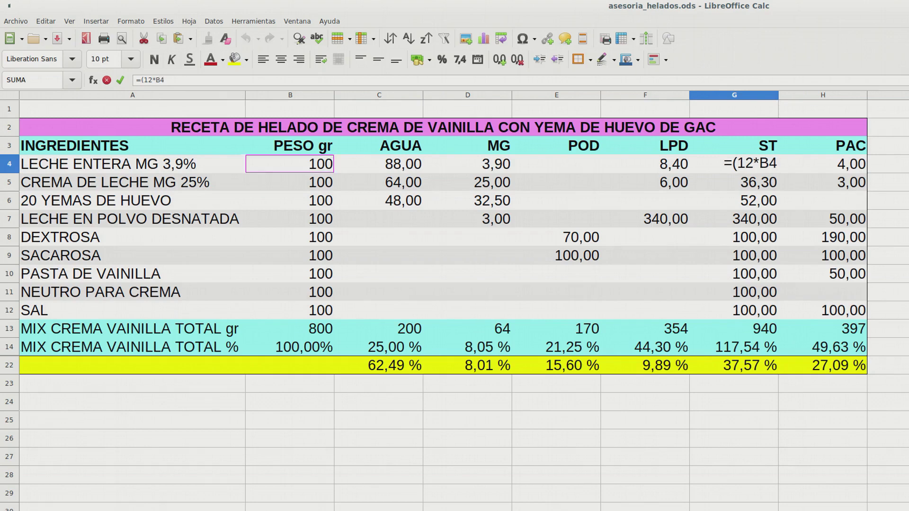
type(")/100")
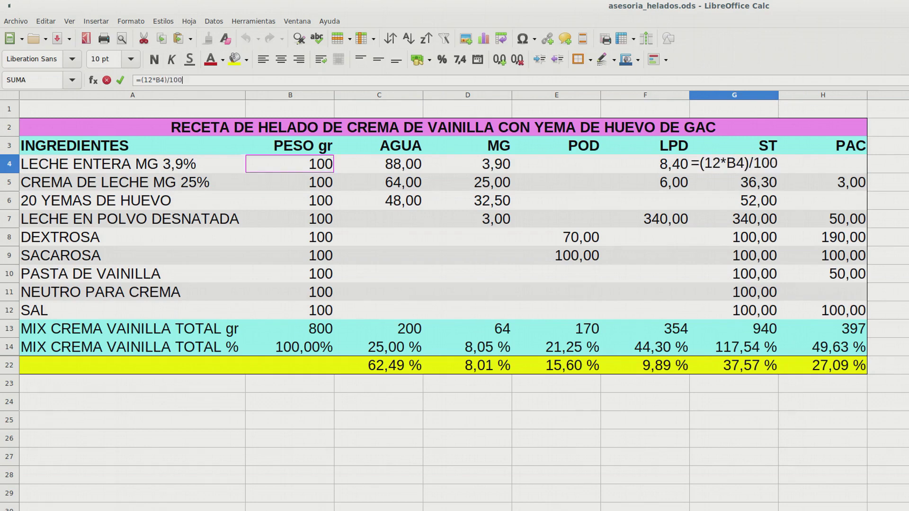
key("Return")
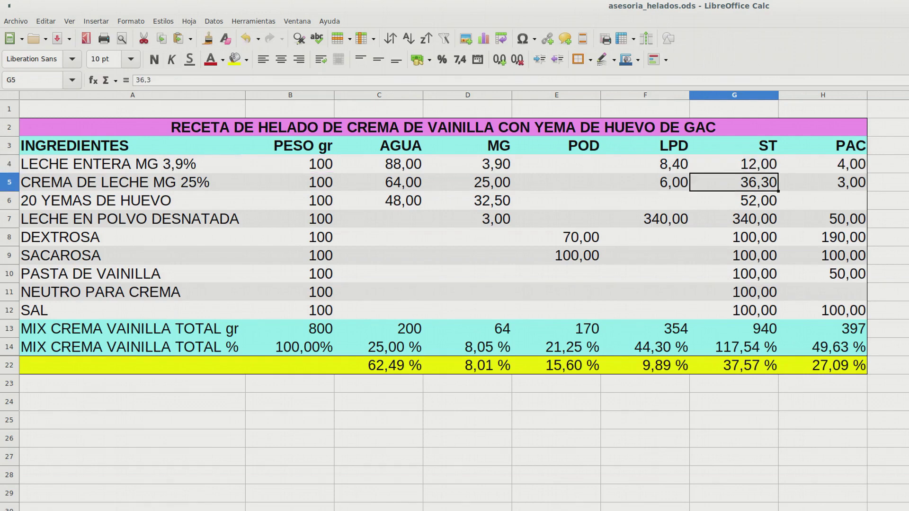
Step: Replace the PAC value of LECHE ENTERA MG 3,9% in H4 with the weight-based formula =(4*B4)/100
left_click(823, 164)
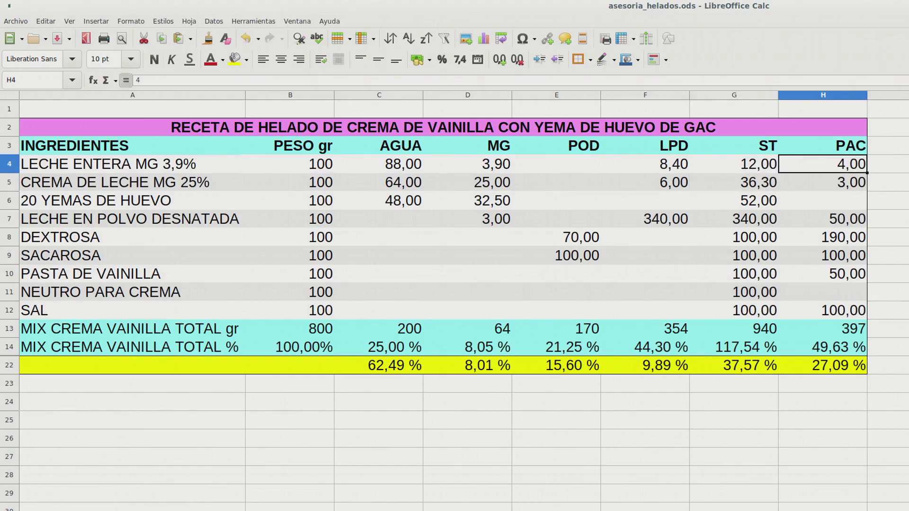
left_click(126, 81)
left_click(142, 81)
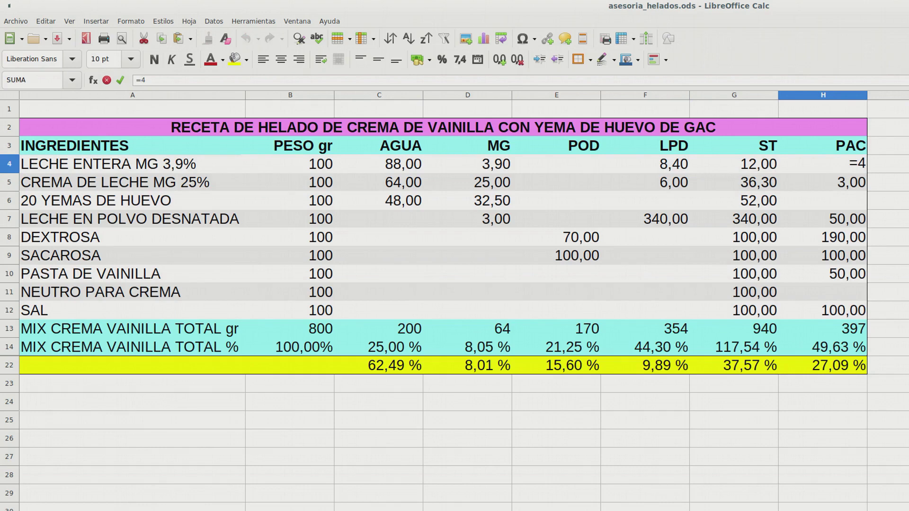
type("(4*")
left_click(290, 164)
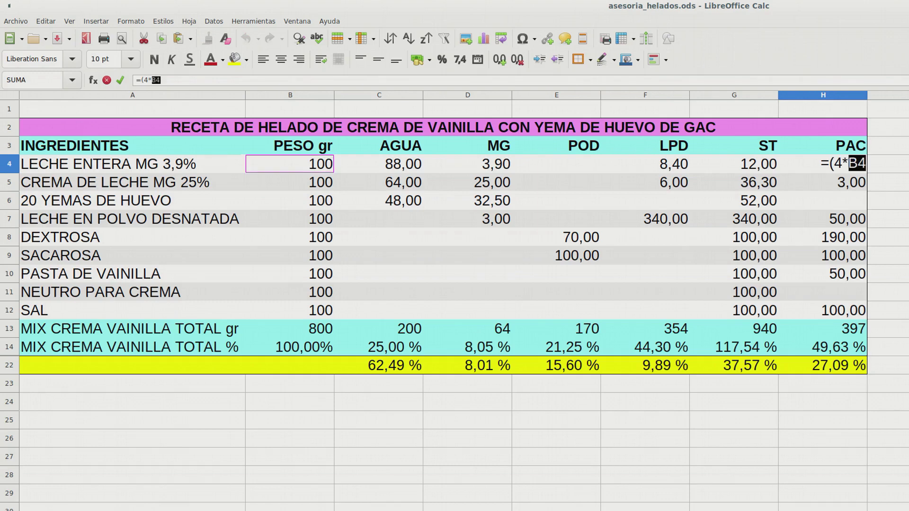
key("shift")
type(")/")
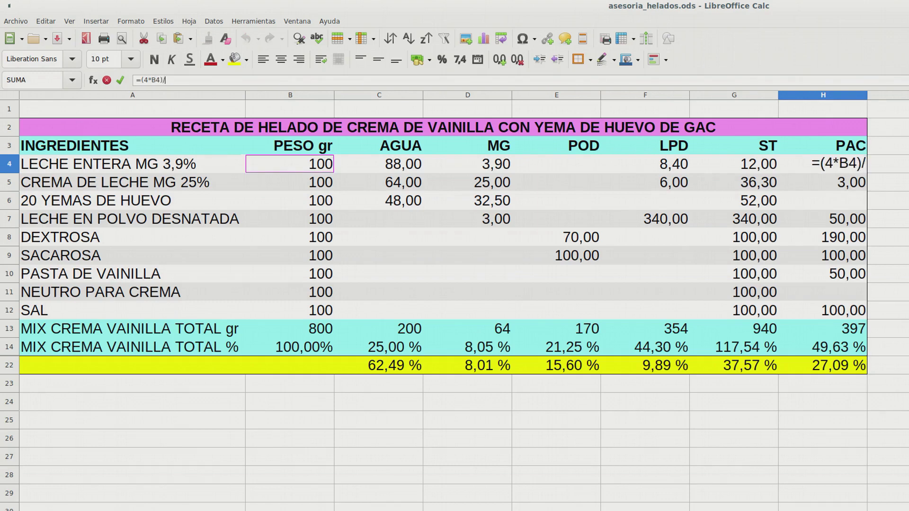
type("1")
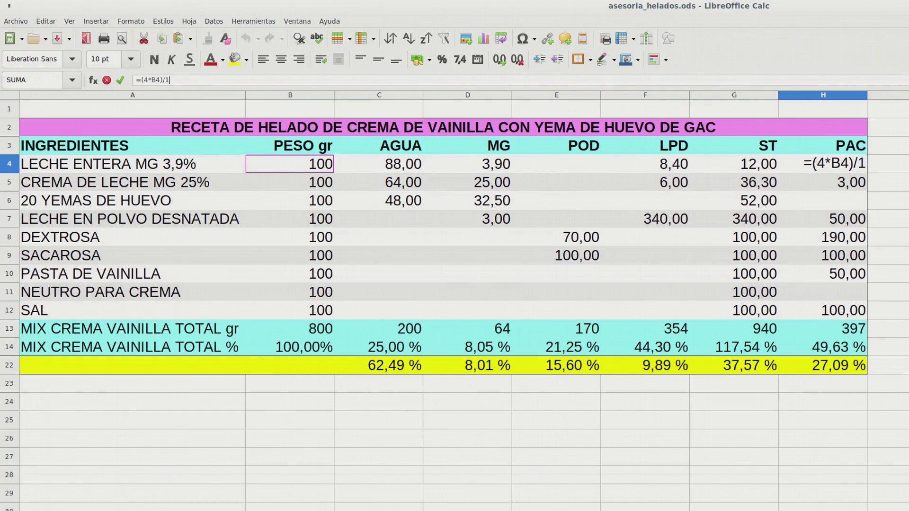
type("00")
key("Return")
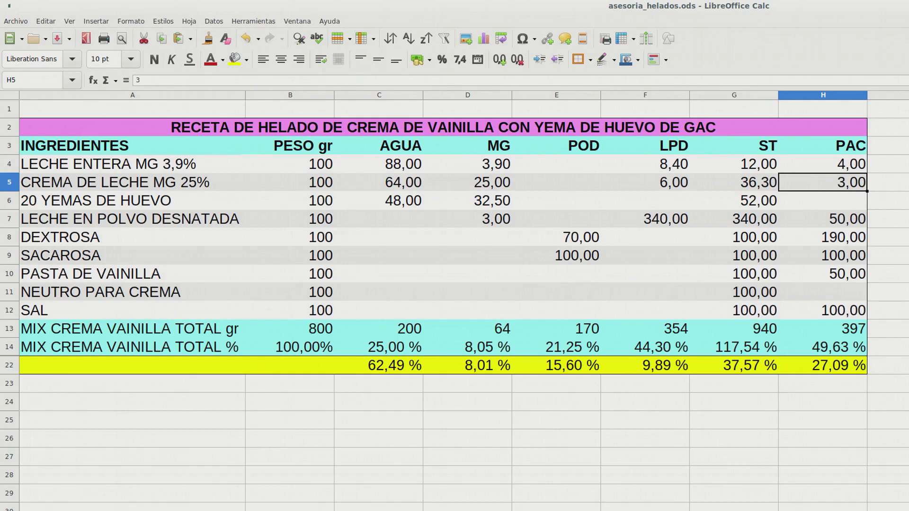
Step: Test the whole milk formulas by setting its weight in B4 to 200 g and 500 g, and restore it to 100 g
left_click(290, 165)
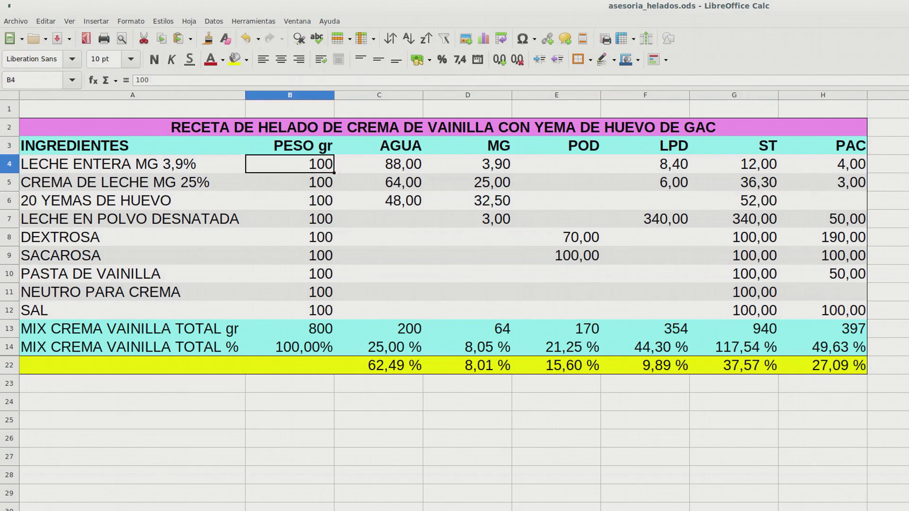
type("200")
key("Return")
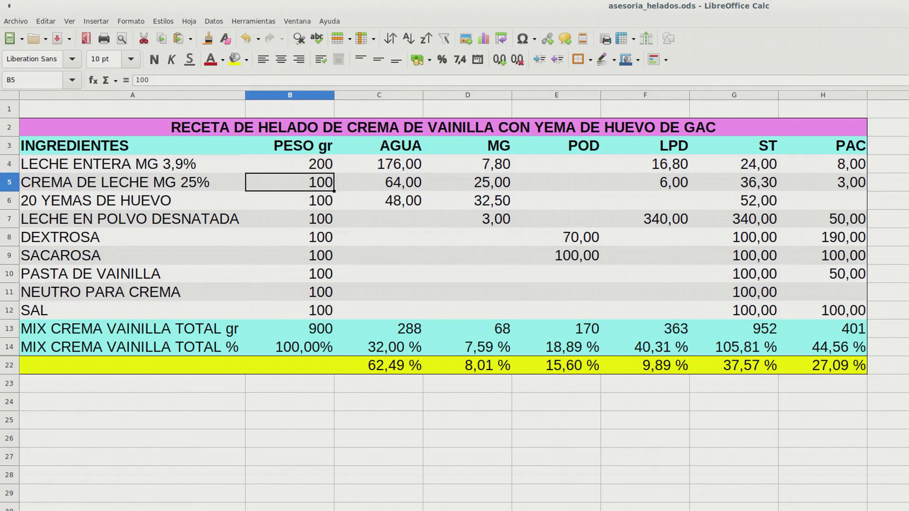
left_click(289, 164)
type("500")
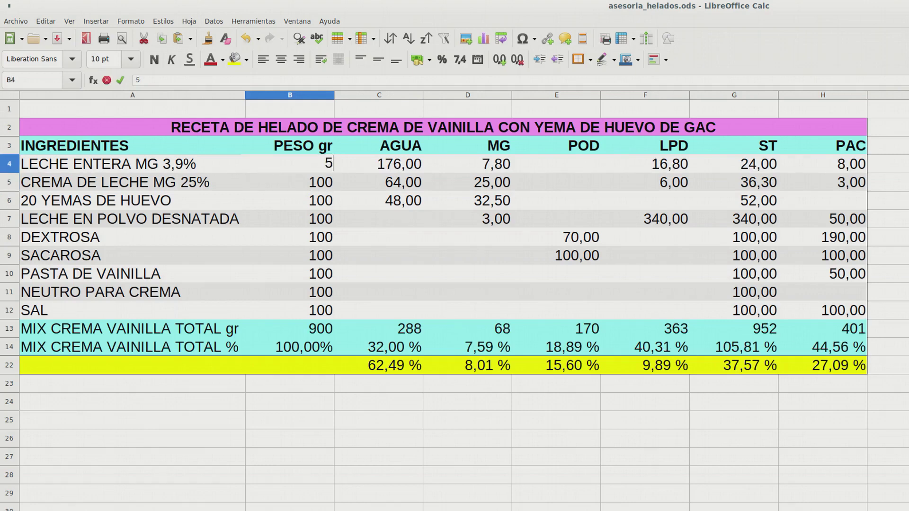
key("Return")
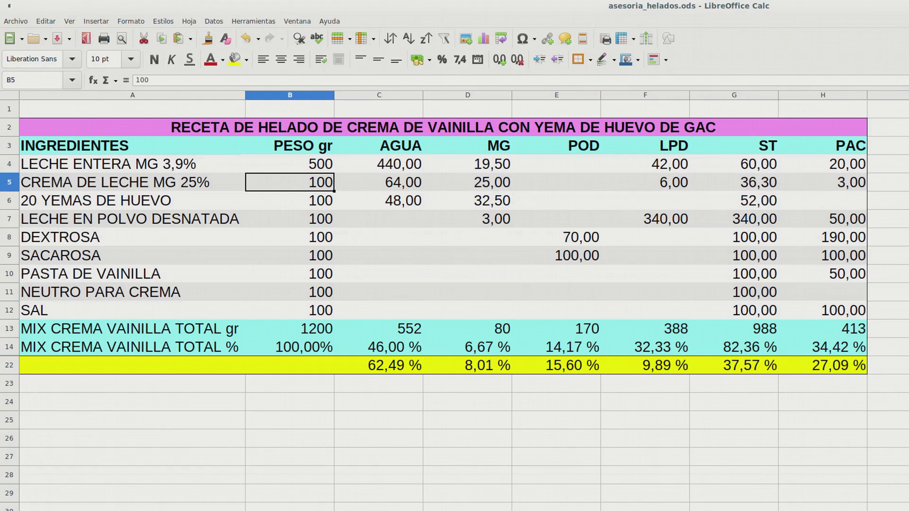
left_click(289, 165)
type("100")
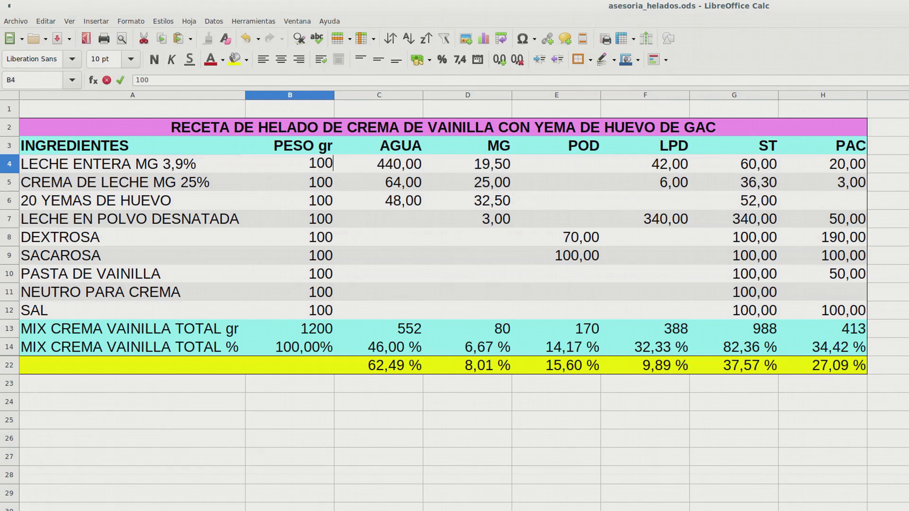
key("Return")
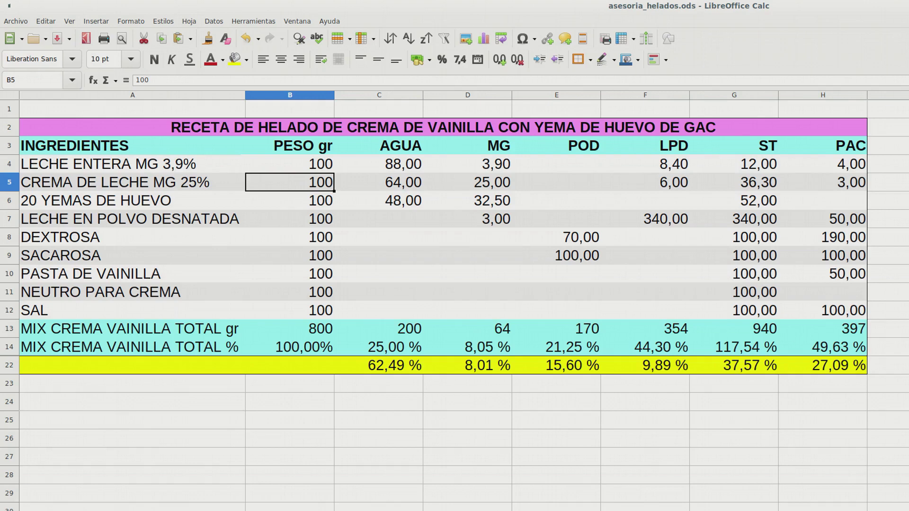
Step: Replace the AGUA value of CREMA DE LECHE MG 25% in C5 with the weight-based formula =(64*B5)/100
key("Right")
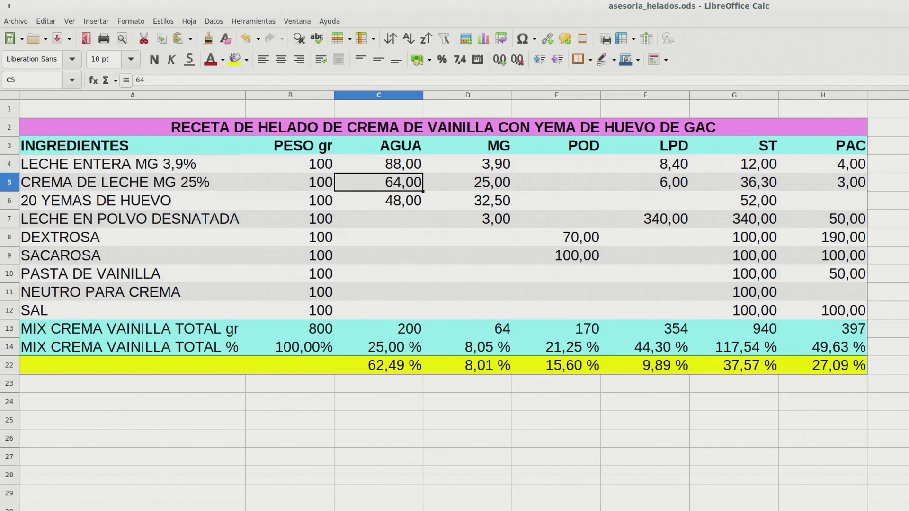
left_click(126, 80)
left_click(141, 80)
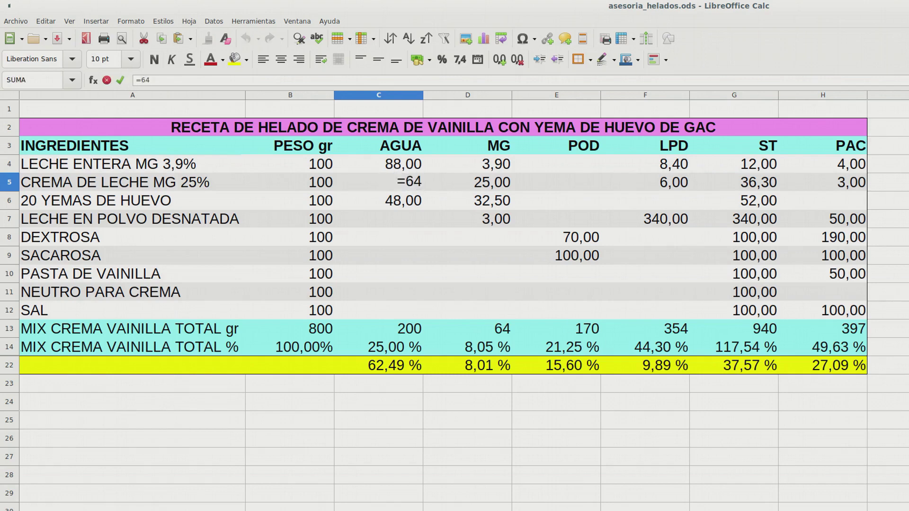
type("(64*")
left_click(289, 182)
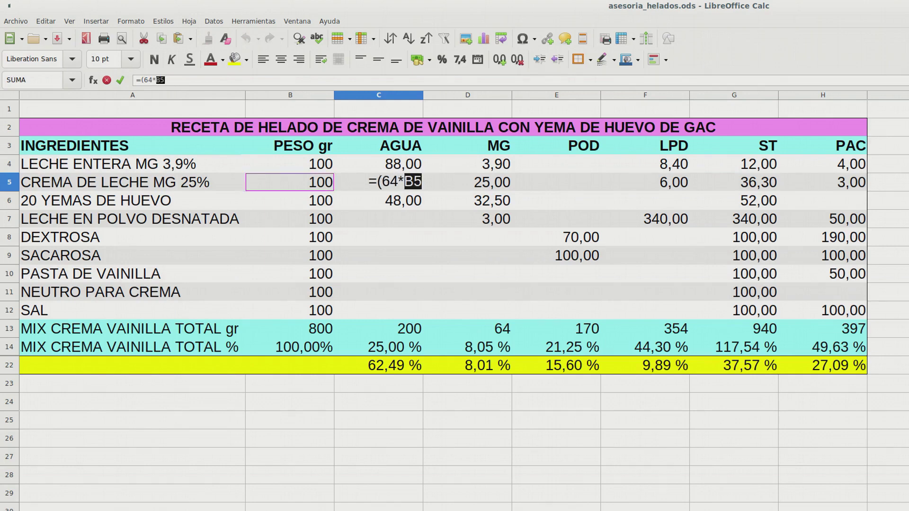
type(")/2")
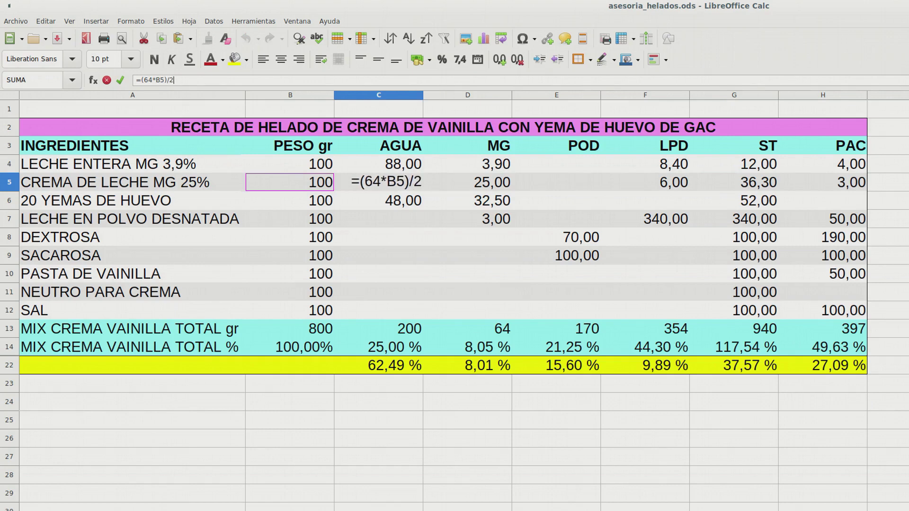
key("BackSpace")
type("100")
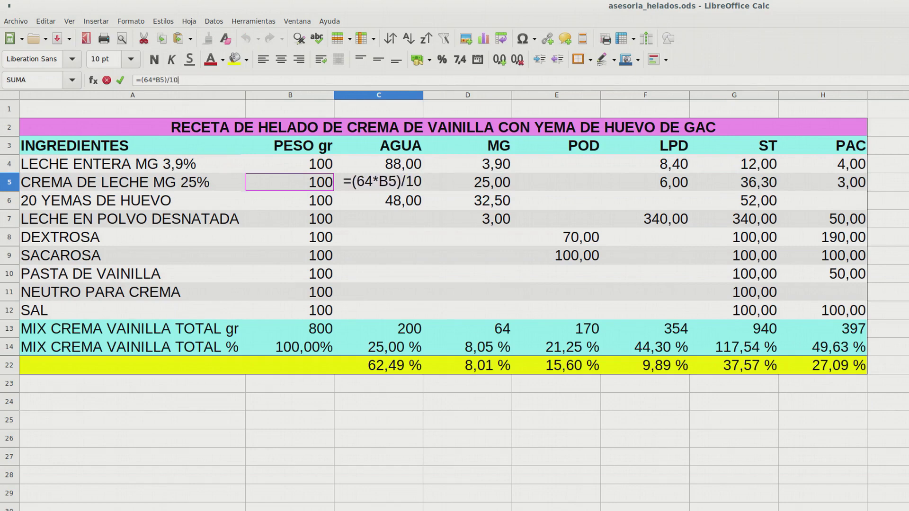
key("Return")
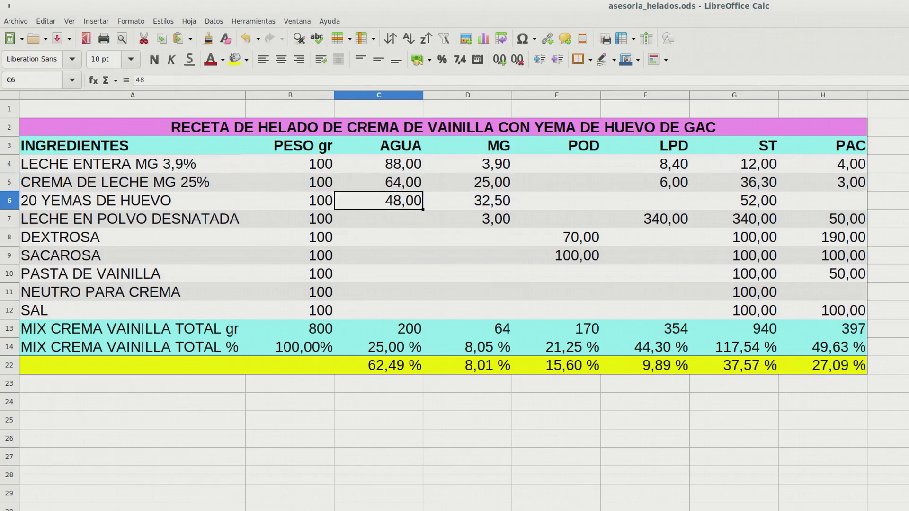
Step: Replace the MG value of CREMA DE LECHE MG 25% in D5 with the weight-based formula =(25*B5)/100
left_click(468, 182)
left_click(126, 81)
double_click(140, 80)
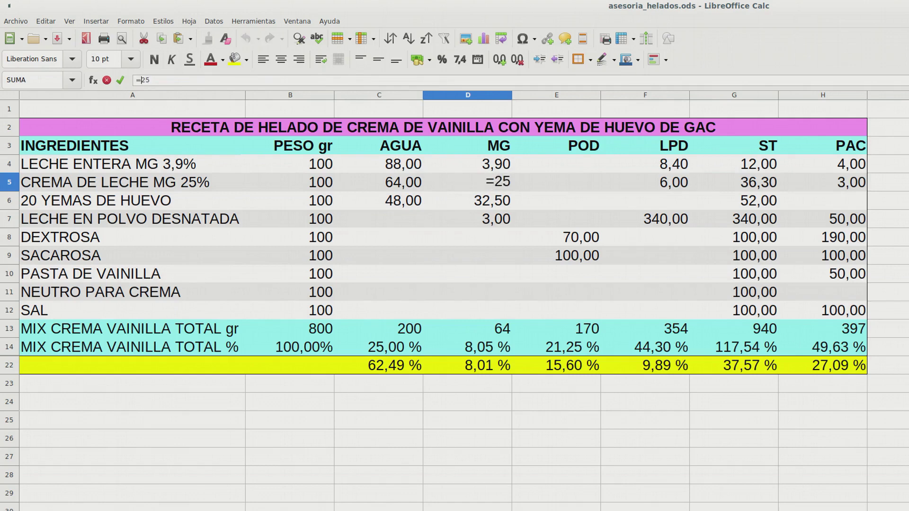
type("(25*")
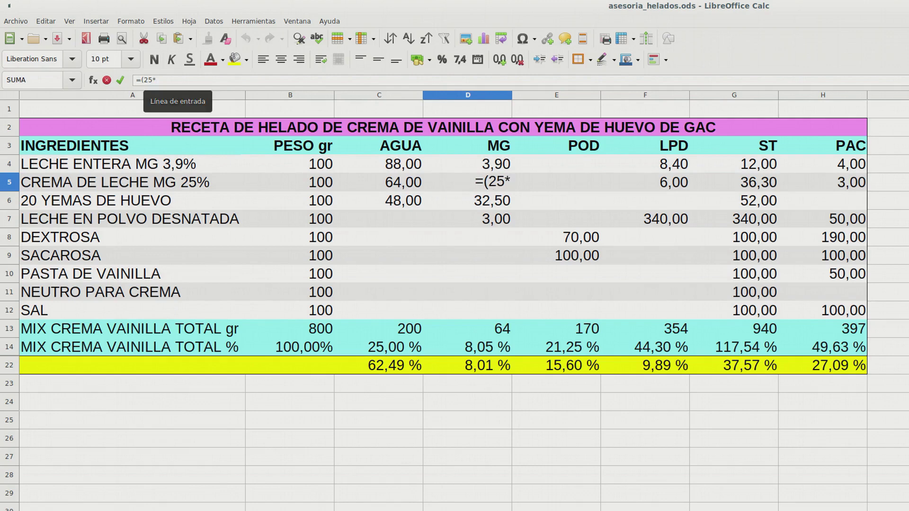
left_click(289, 182)
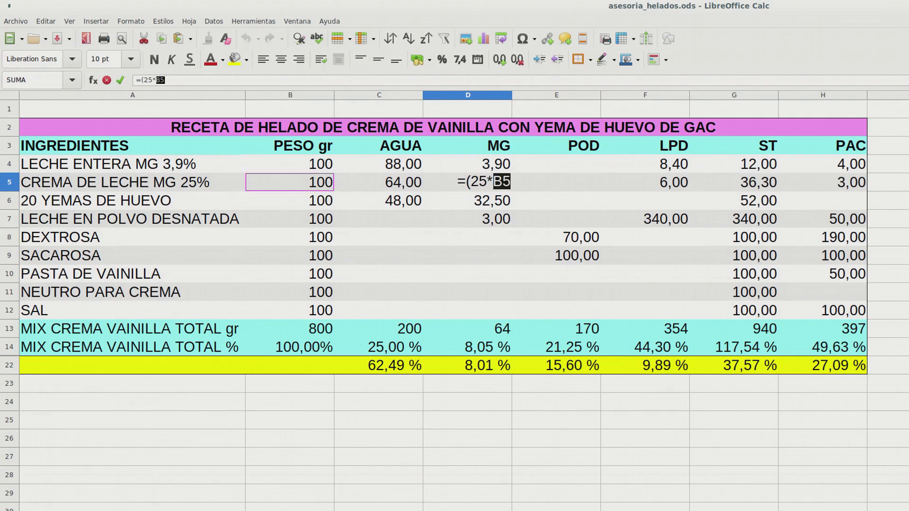
left_click(165, 80)
type(")&")
key("BackSpace")
type("/")
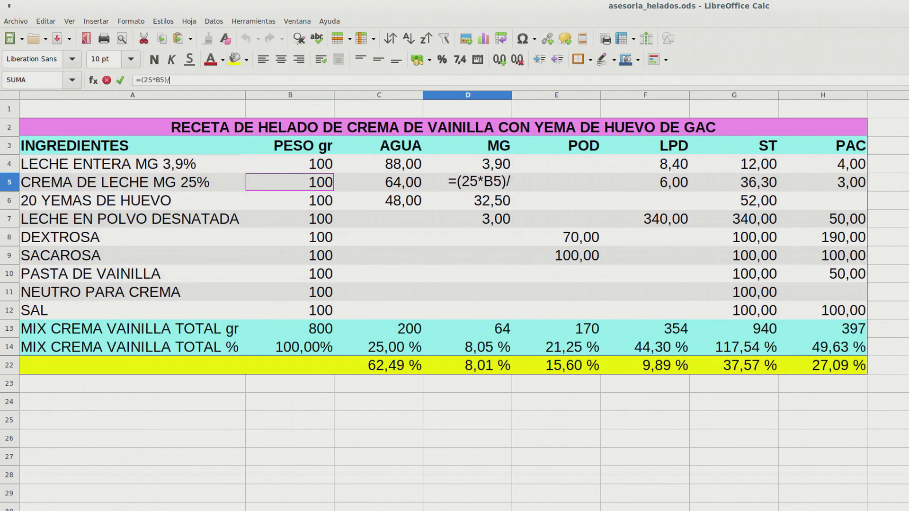
type("100")
key("Return")
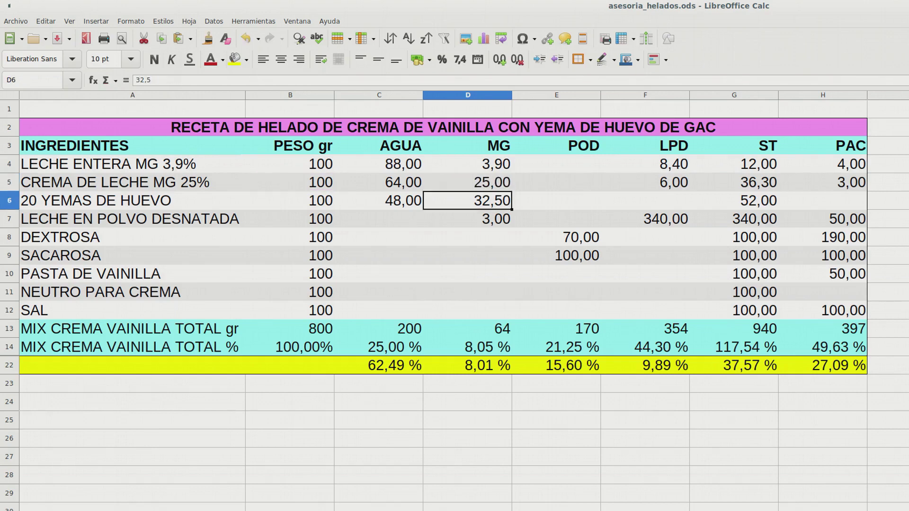
Step: Replace the LPD value of CREMA DE LECHE MG 25% in F5 with the weight-based formula =(6*B5)/100
left_click(644, 182)
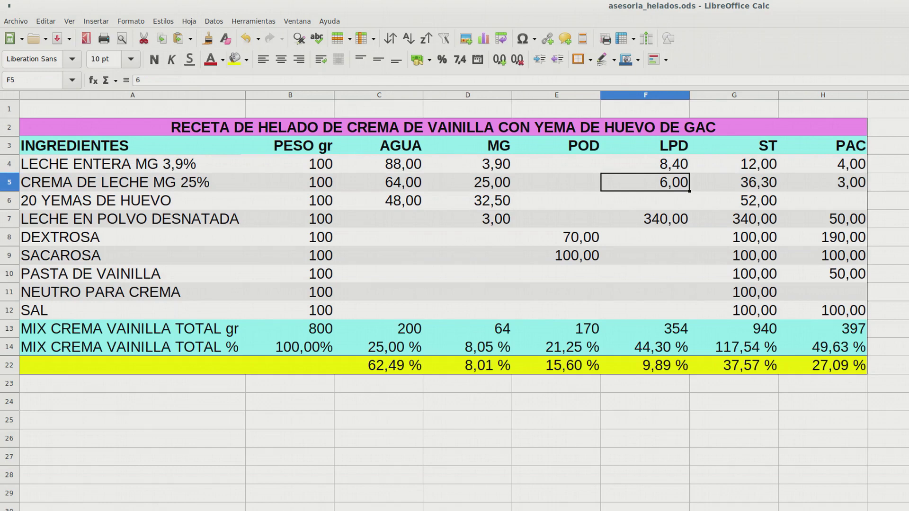
left_click(136, 80)
type("=")
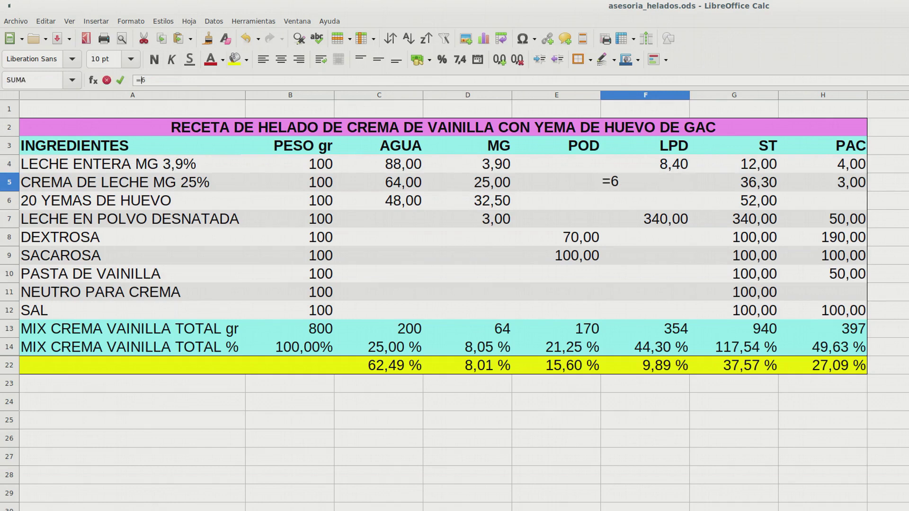
type("(6*")
left_click(290, 182)
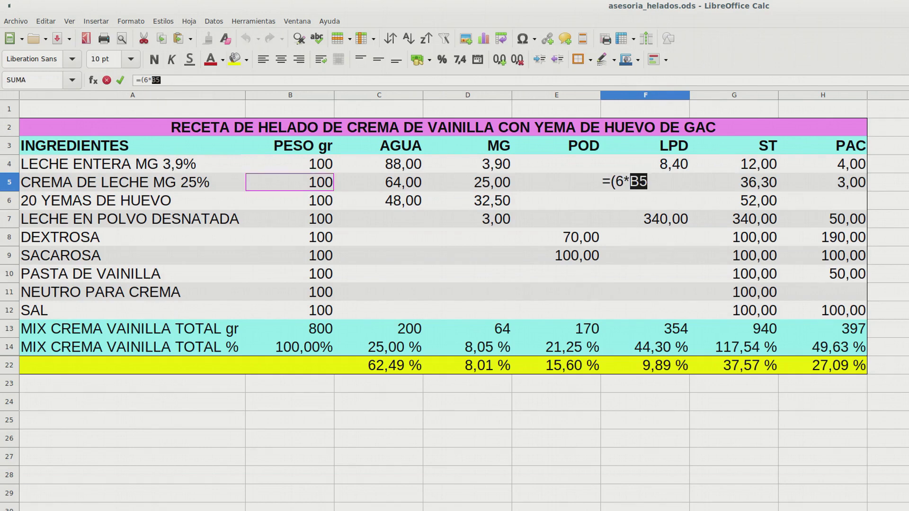
left_click(162, 80)
type(")/100")
key("Return")
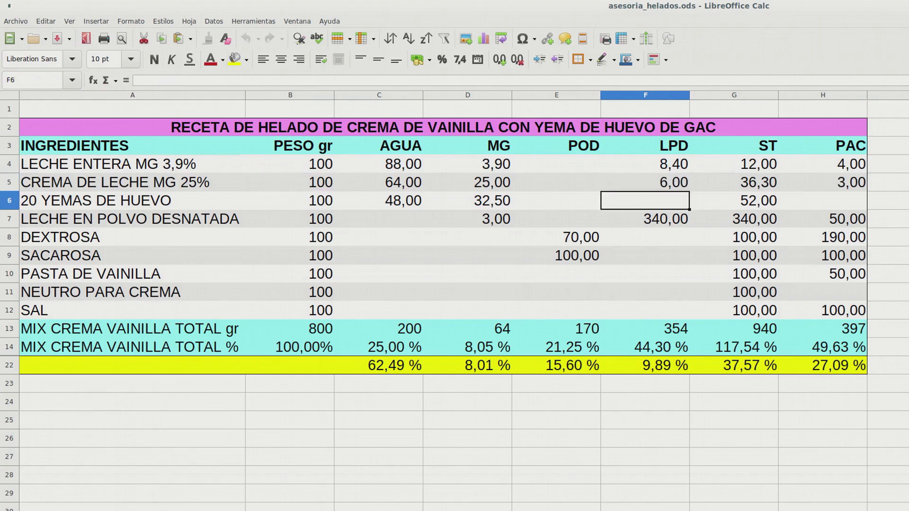
Step: Replace the ST value of CREMA DE LECHE MG 25% in G5 with the weight-based formula =(36,3*B5)/100
left_click(733, 182)
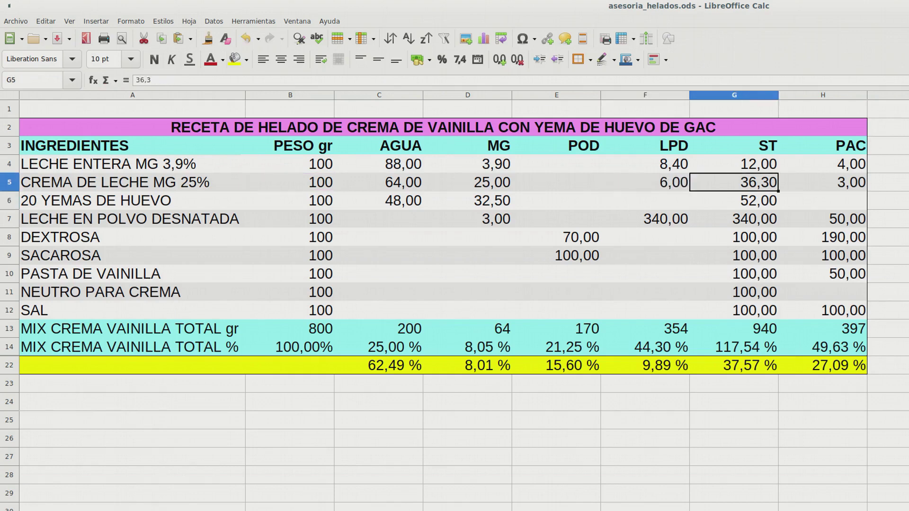
left_click(126, 80)
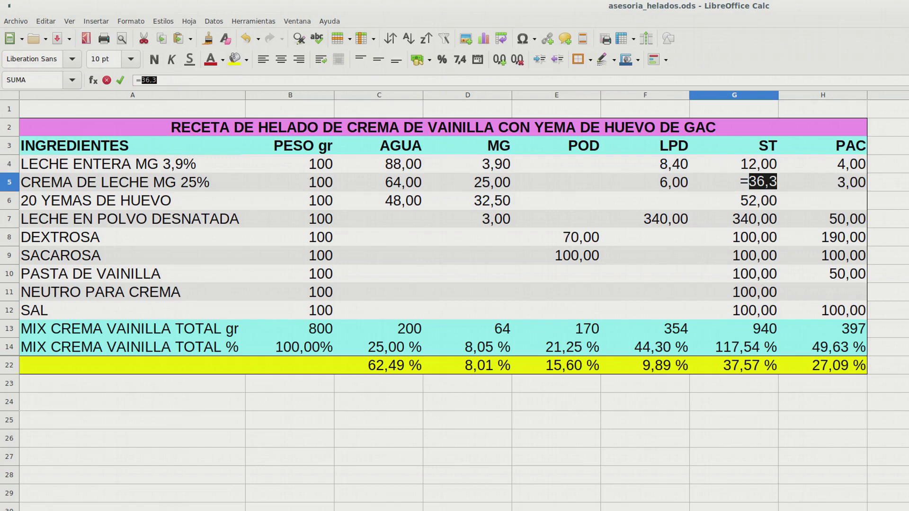
left_click(142, 80)
type("(36,3")
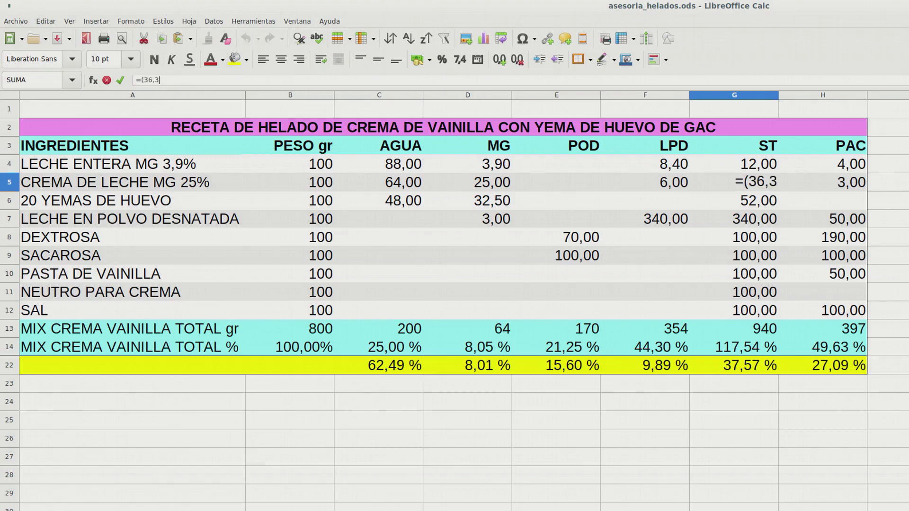
type("*")
left_click(290, 182)
type(")/100")
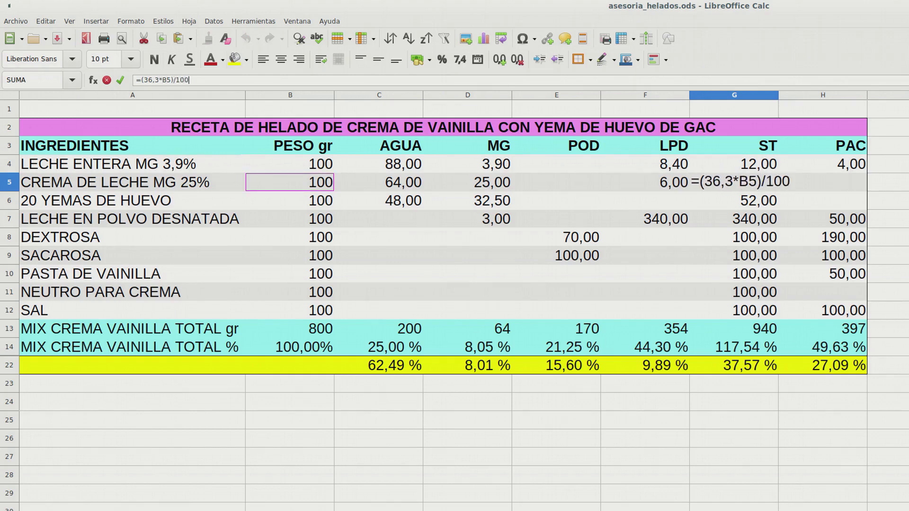
key("Return")
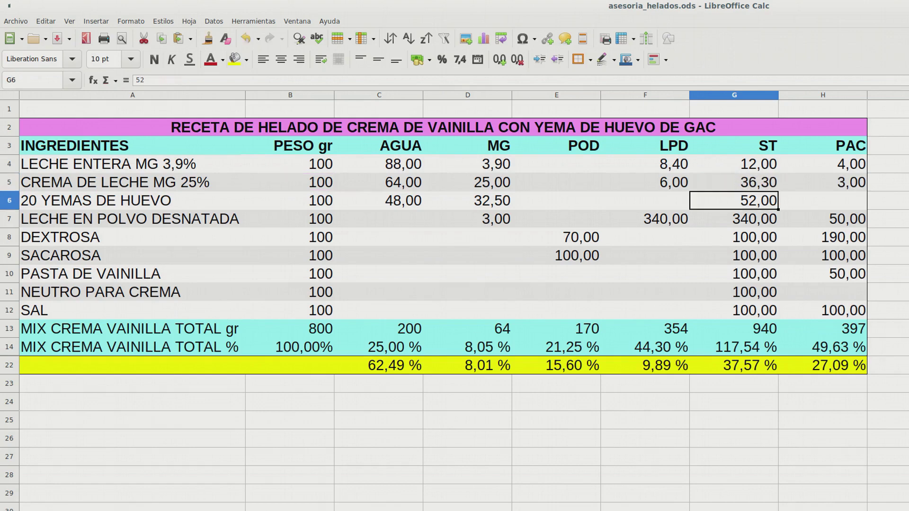
Step: Replace the PAC value of CREMA DE LECHE MG 25% in H5 with the weight-based formula =(3*B5)/100
left_click(822, 182)
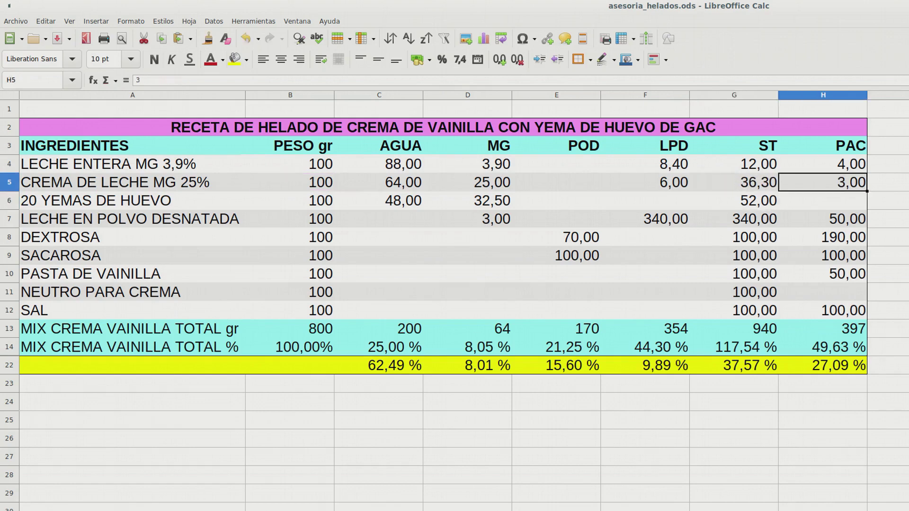
type("=3")
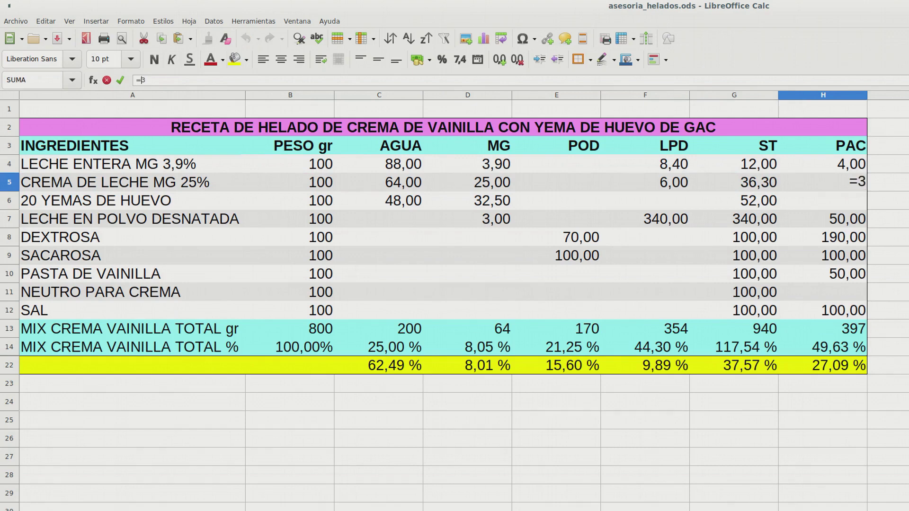
type("(")
type("*")
left_click(290, 182)
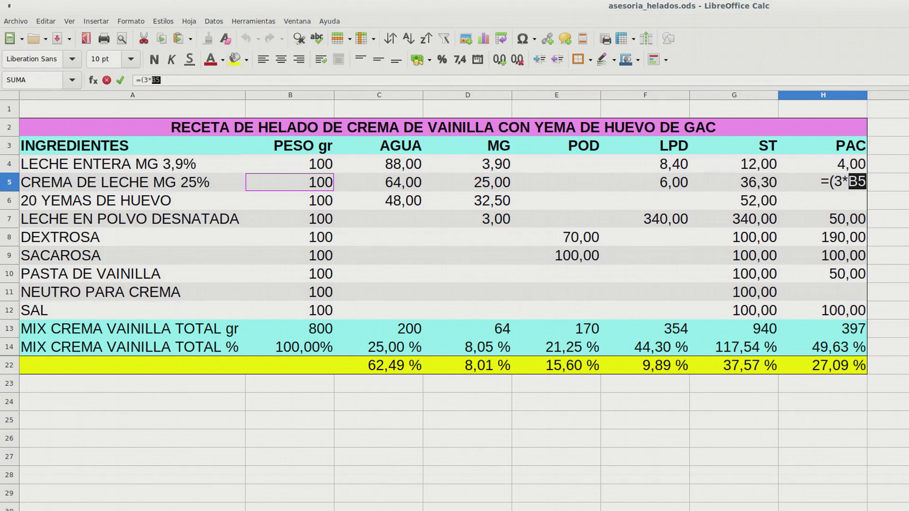
left_click(162, 80)
type(")/100")
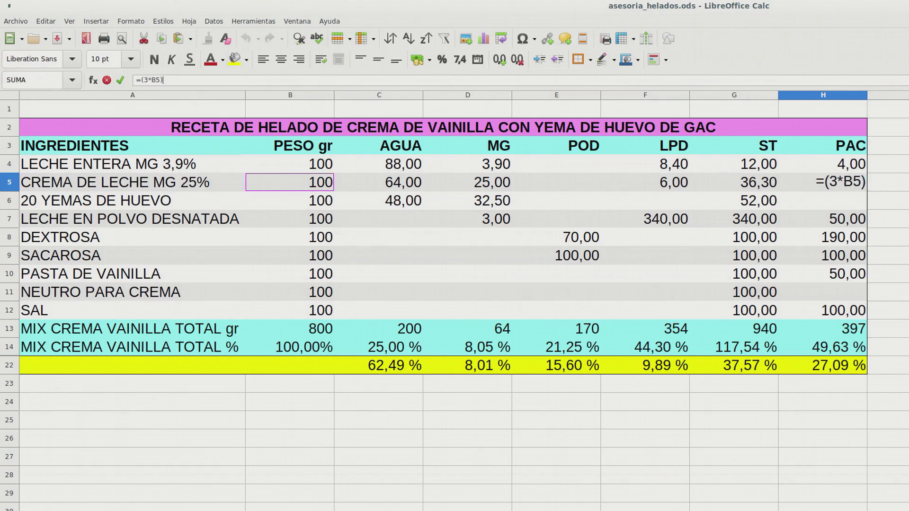
key("Return")
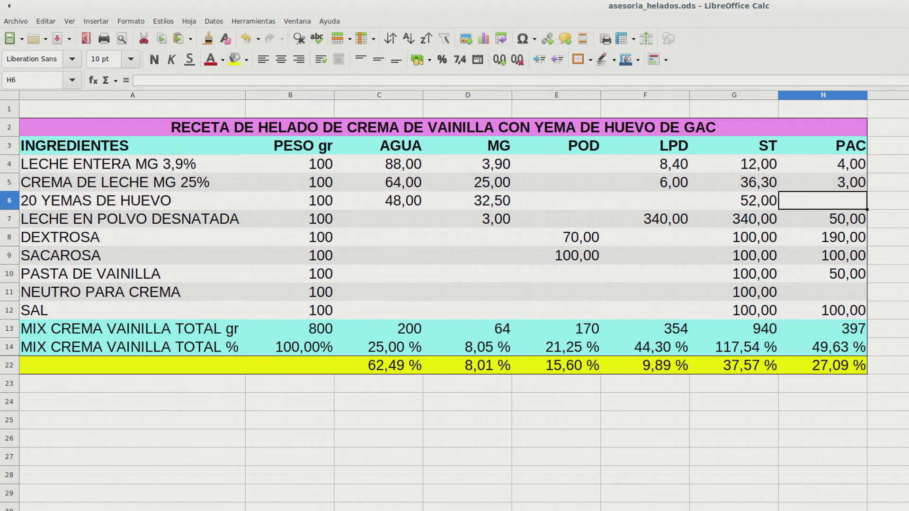
Step: Review the formulas in C4, C5, D5 and F5, and undo the most recent changes
left_click(378, 183)
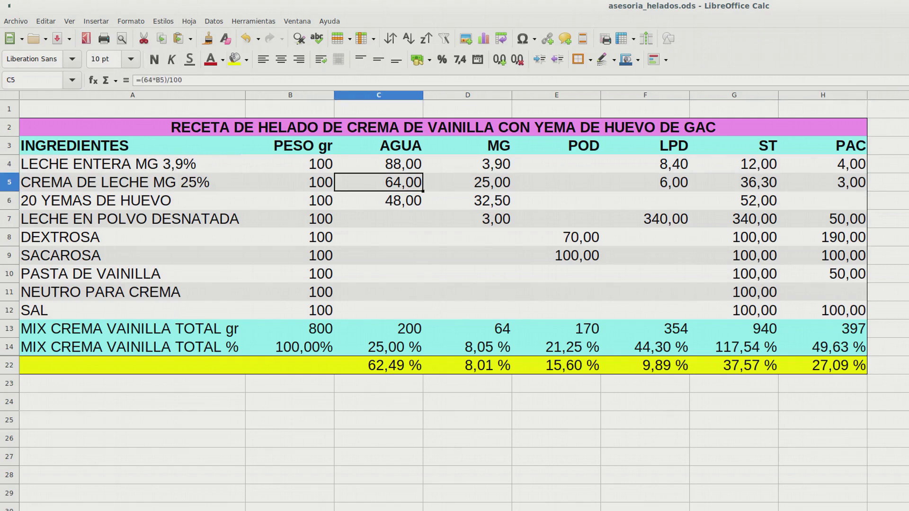
left_click(378, 164)
left_click(379, 182)
left_click(467, 182)
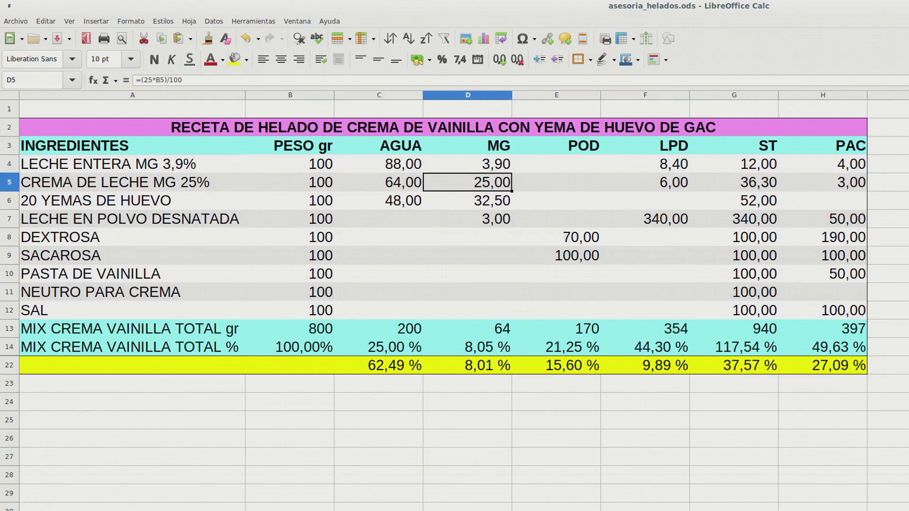
left_click(646, 182)
key("ctrl+z")
key("ctrl+z")
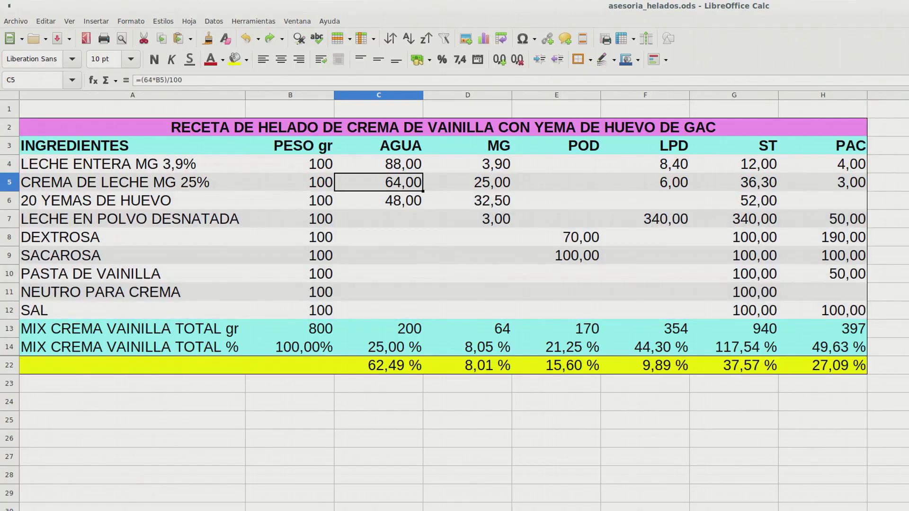
Step: Replace the AGUA value of 20 YEMAS DE HUEVO in C6 with the weight-based formula =(48*B6)/100
left_click(379, 201)
left_click(126, 80)
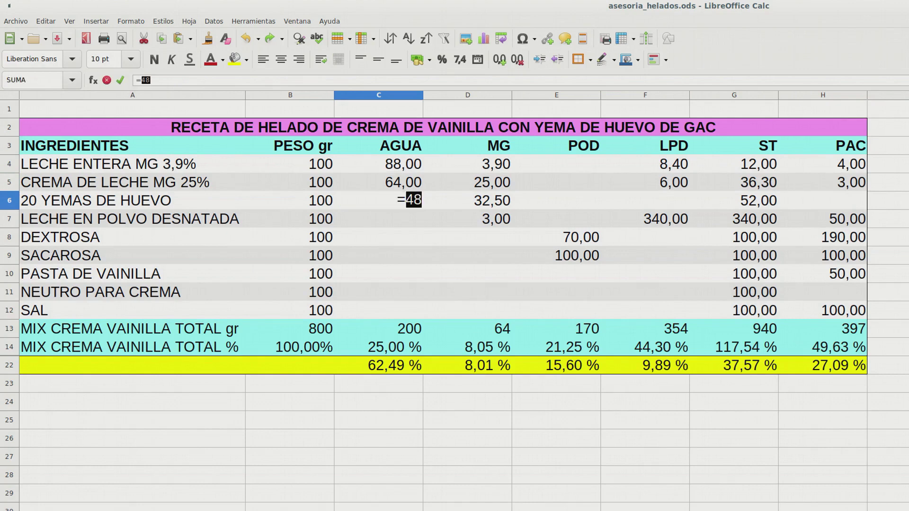
left_click(141, 80)
type("(48")
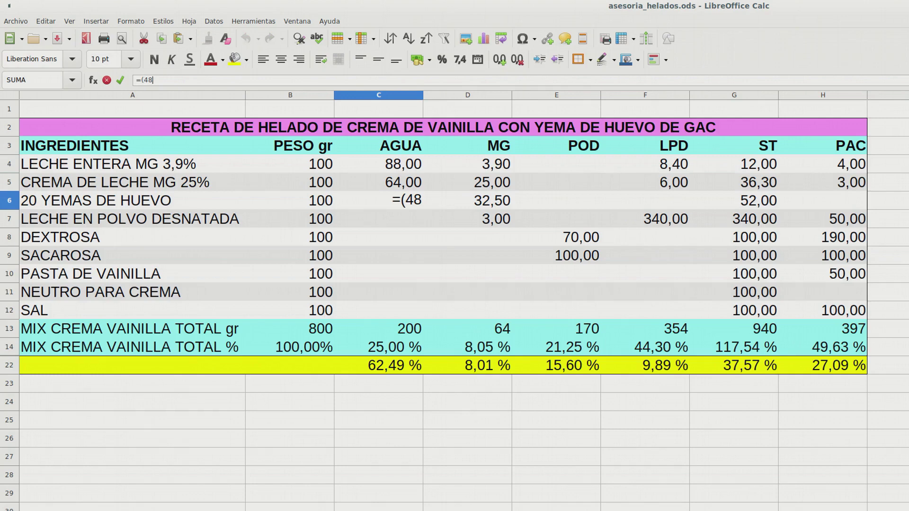
type("*")
key("Left")
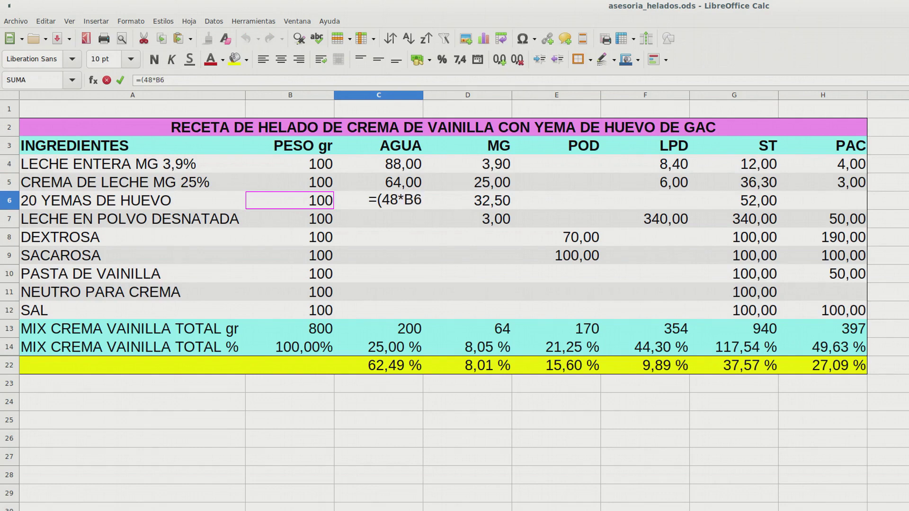
type(")/")
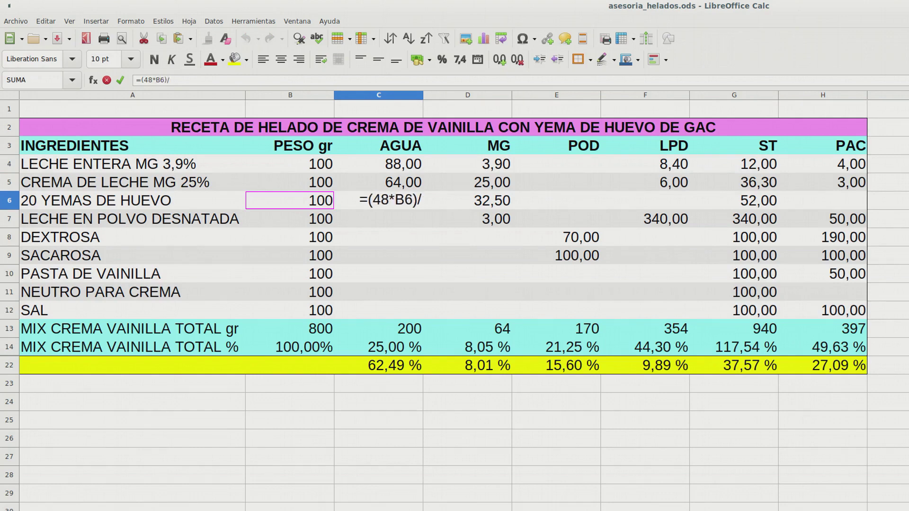
type("100")
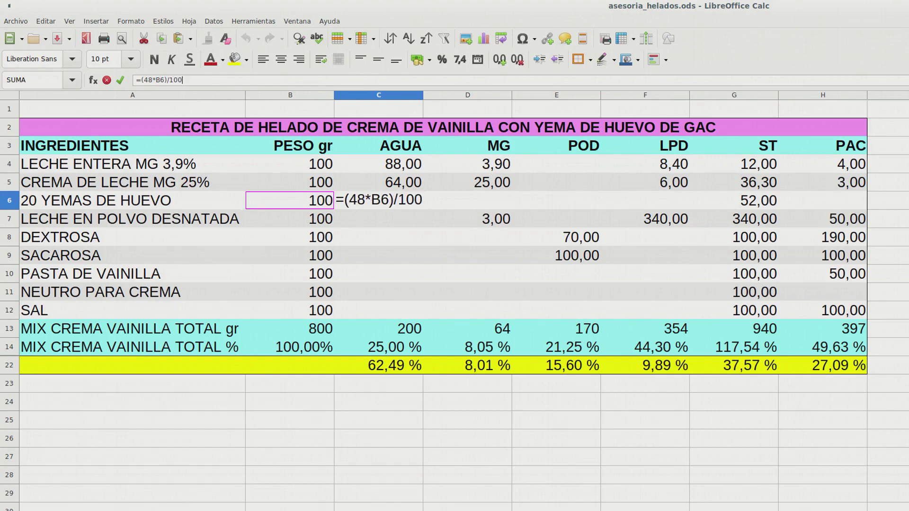
key("Return")
Step: Replace the MG value of 20 YEMAS DE HUEVO in D6 with the weight-based formula =(32,5*B6)/100
left_click(467, 201)
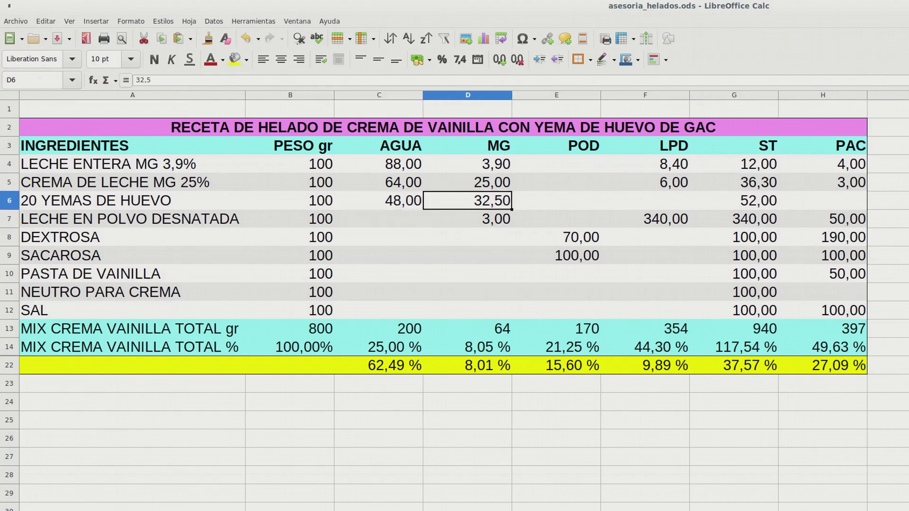
left_click(126, 81)
left_click(144, 80)
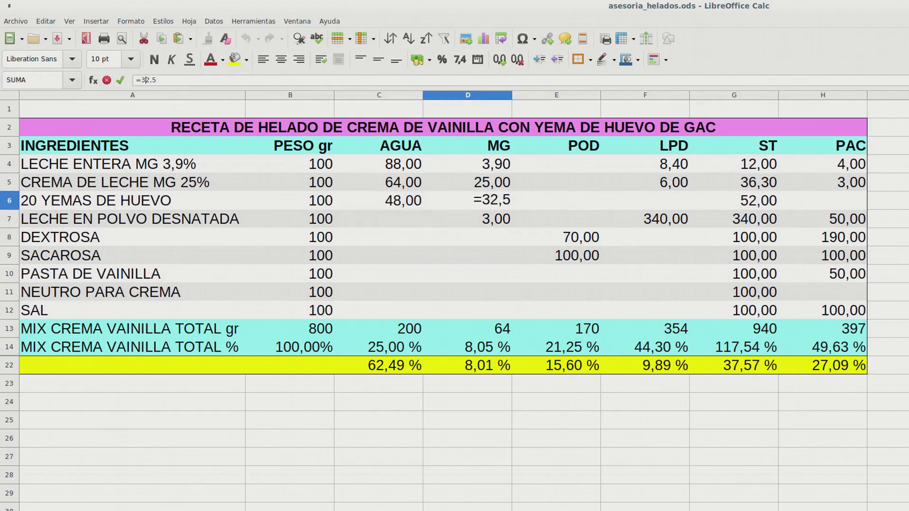
type("(32,5*100)")
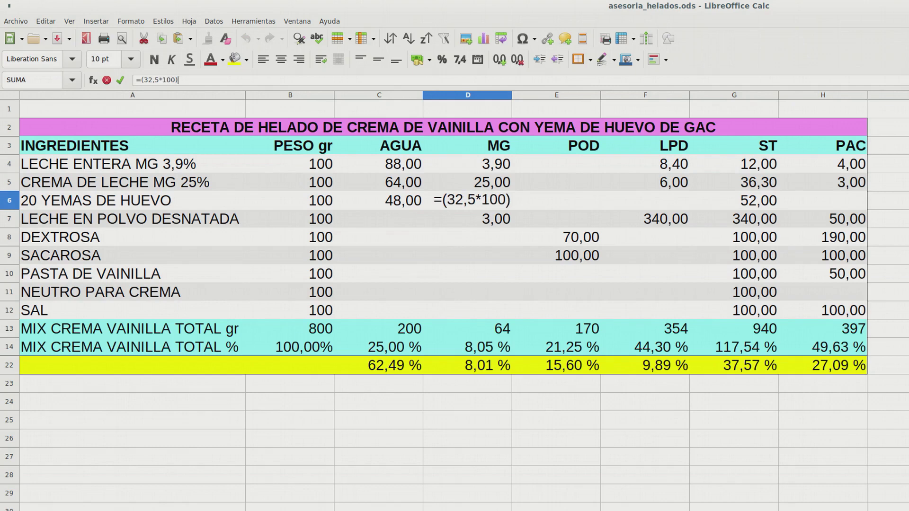
type("/1")
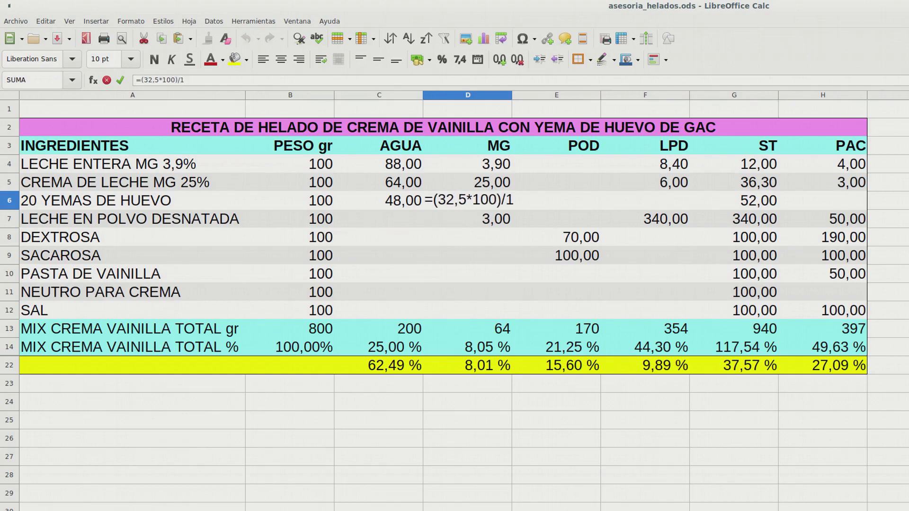
key("BackSpace")
key("BackSpace")
key("BackSpace")
key("BackSpace")
key("BackSpace")
key("BackSpace")
type("B6")
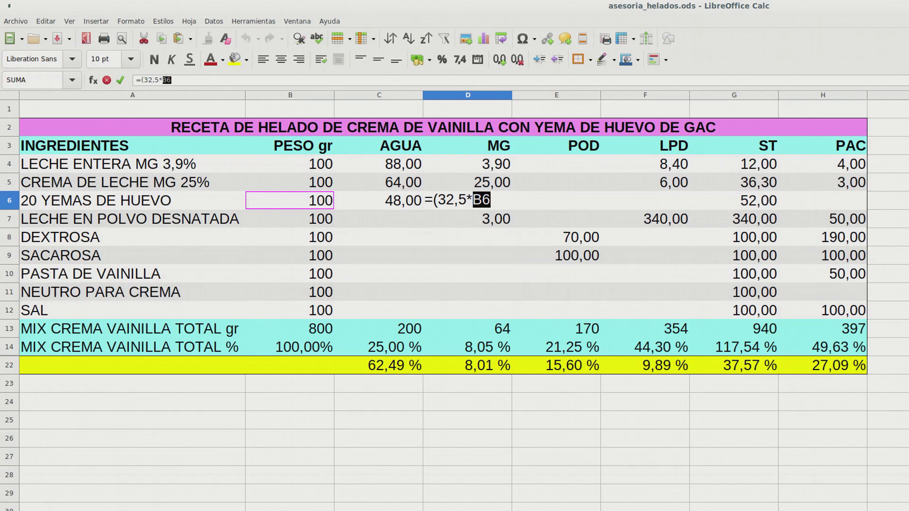
type(")/")
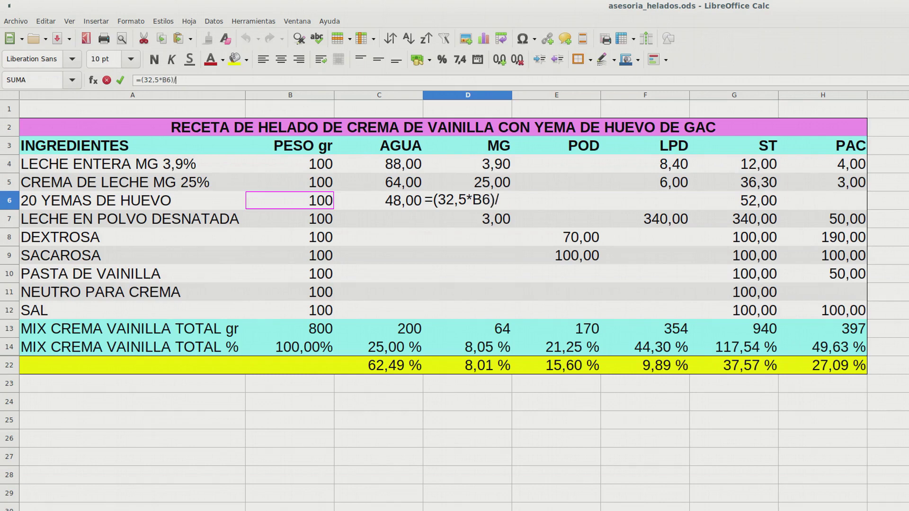
type("100")
key("Return")
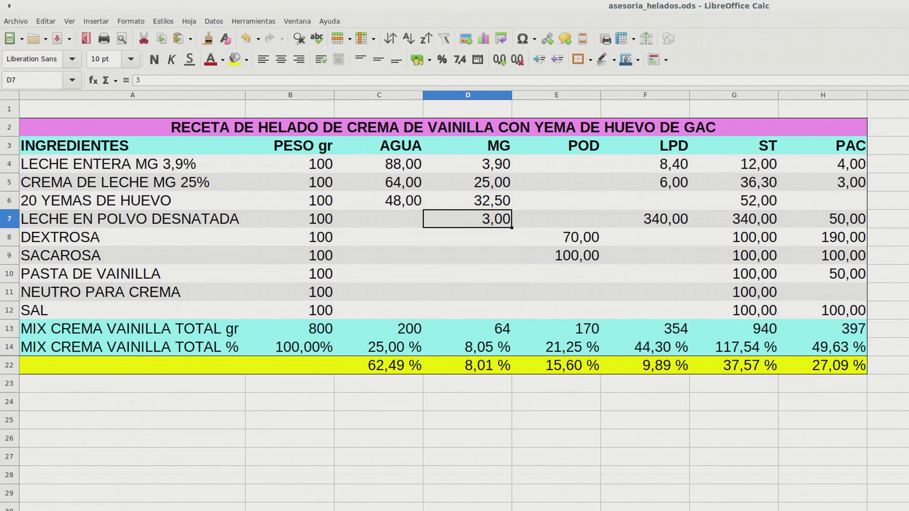
Step: Replace the ST value of 20 YEMAS DE HUEVO in G6 with the weight-based formula =(52*B6)/100
left_click(734, 201)
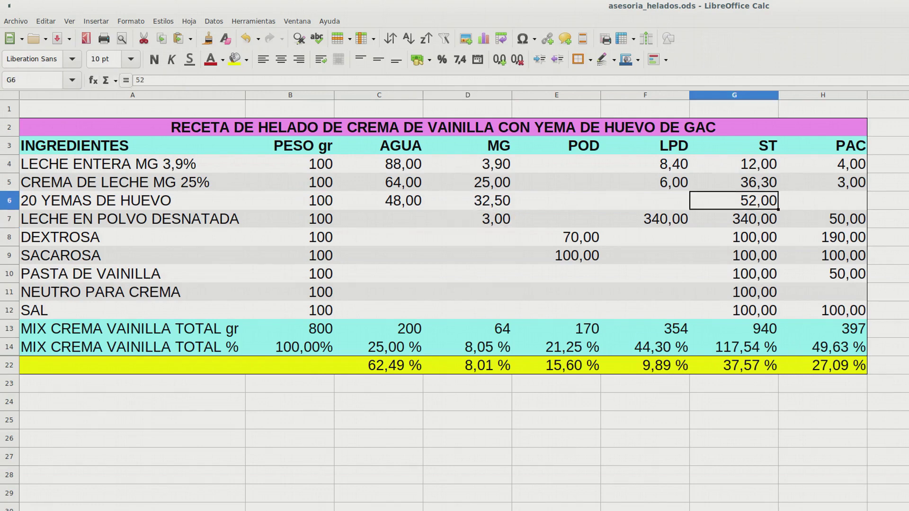
left_click(126, 81)
left_click(141, 81)
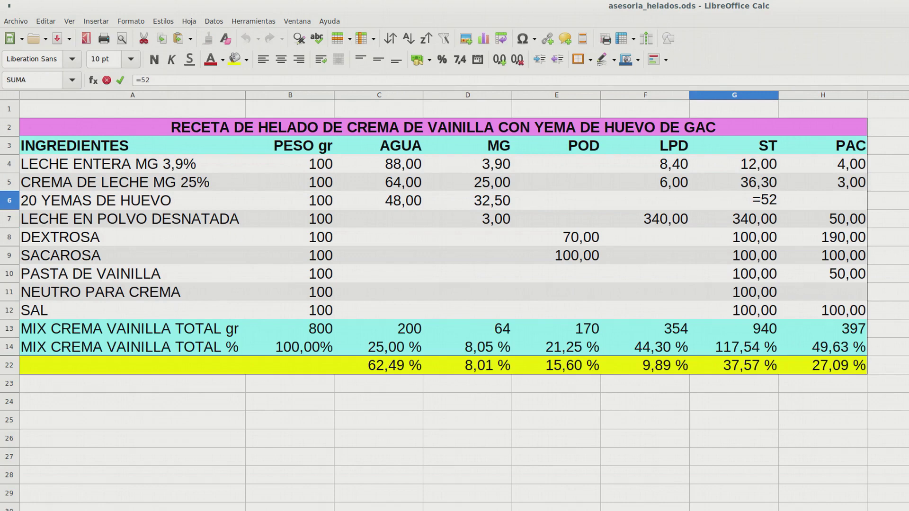
type("(52*")
left_click(289, 201)
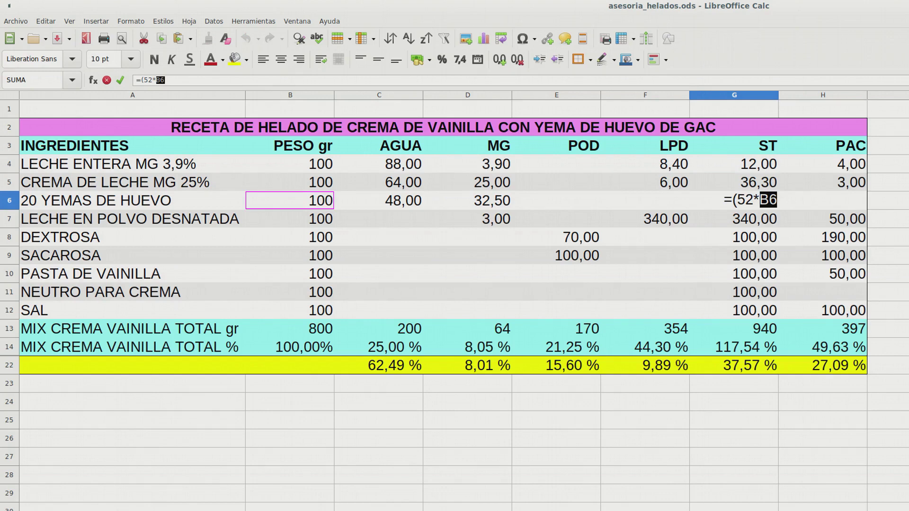
left_click(165, 80)
type(")/100")
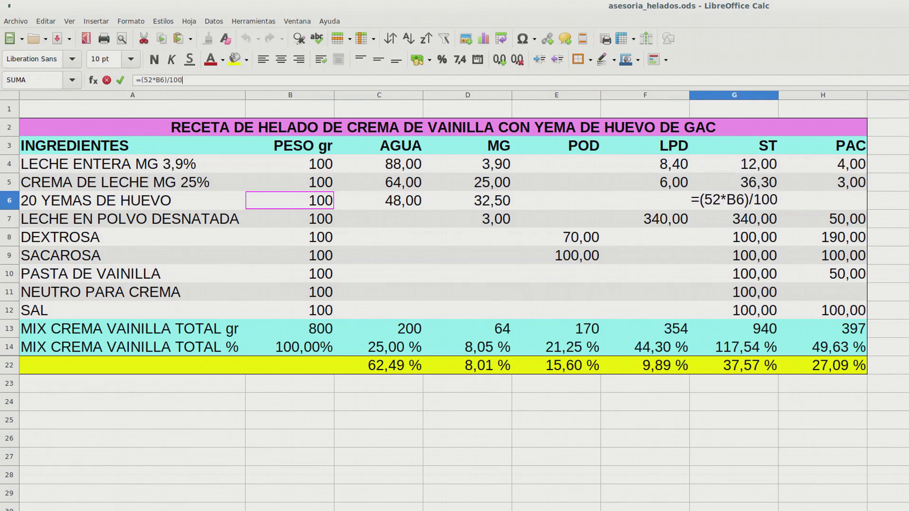
key("Return")
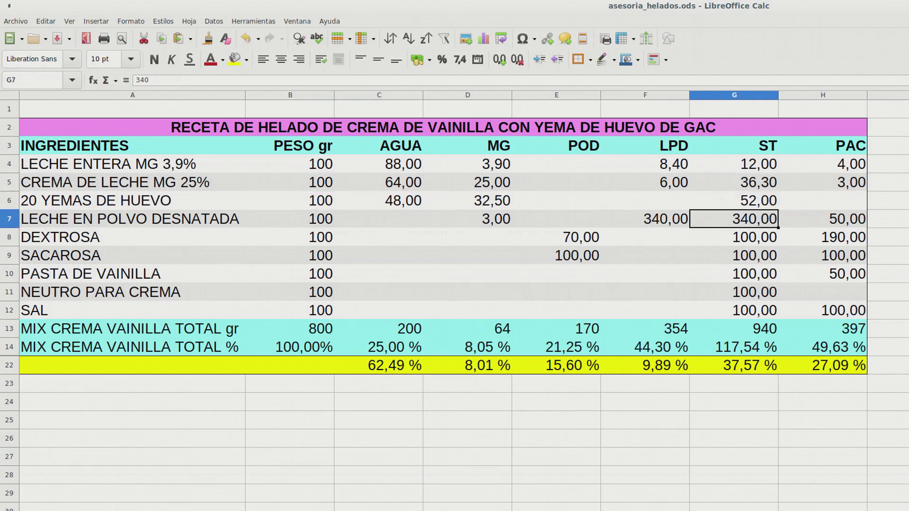
Step: Review the AGUA, MG and ST formulas of 20 YEMAS DE HUEVO in C6, D6 and G6
left_click(379, 201)
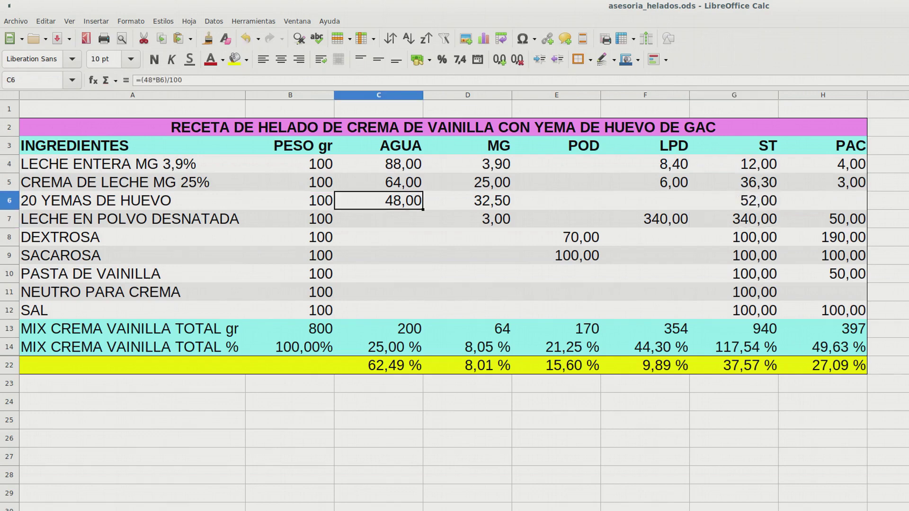
left_click(467, 201)
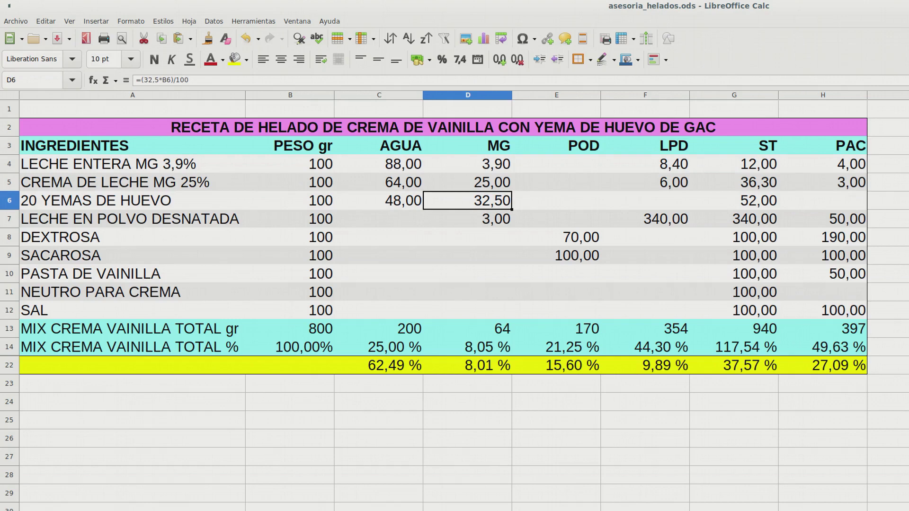
left_click(733, 201)
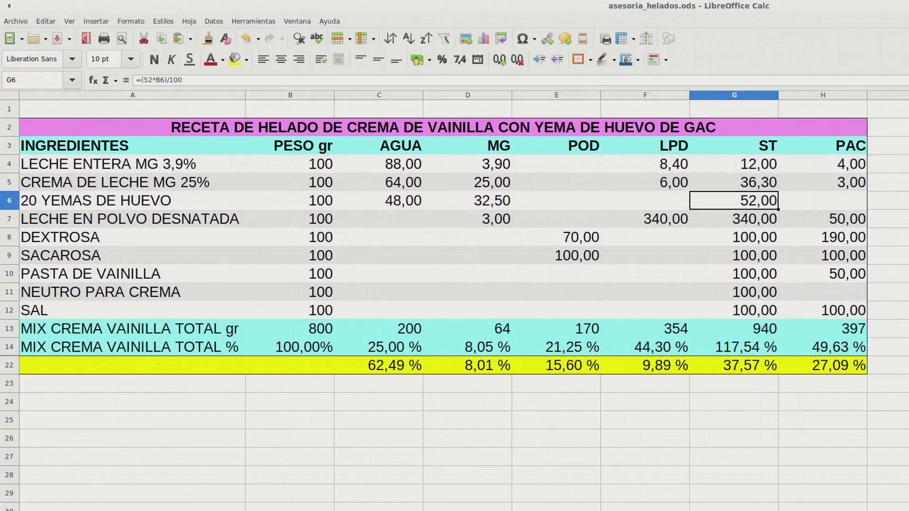
left_click(379, 201)
left_click(468, 200)
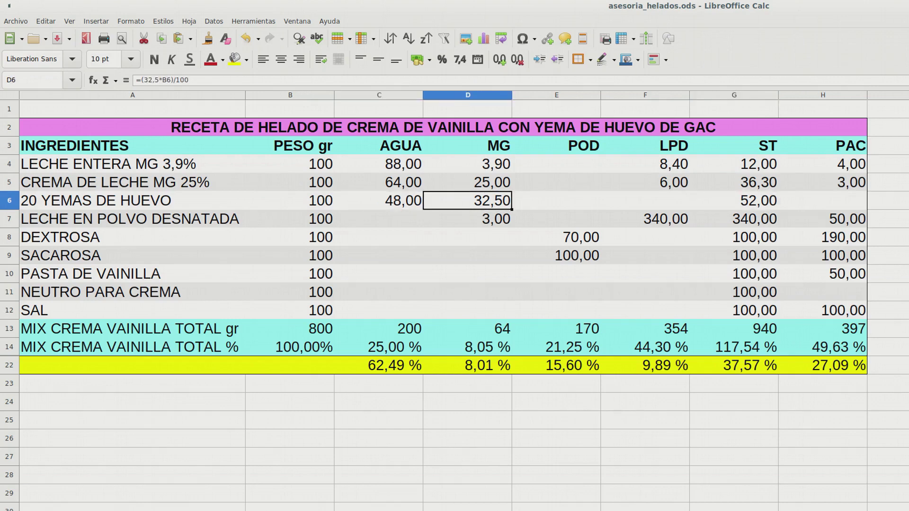
left_click(468, 219)
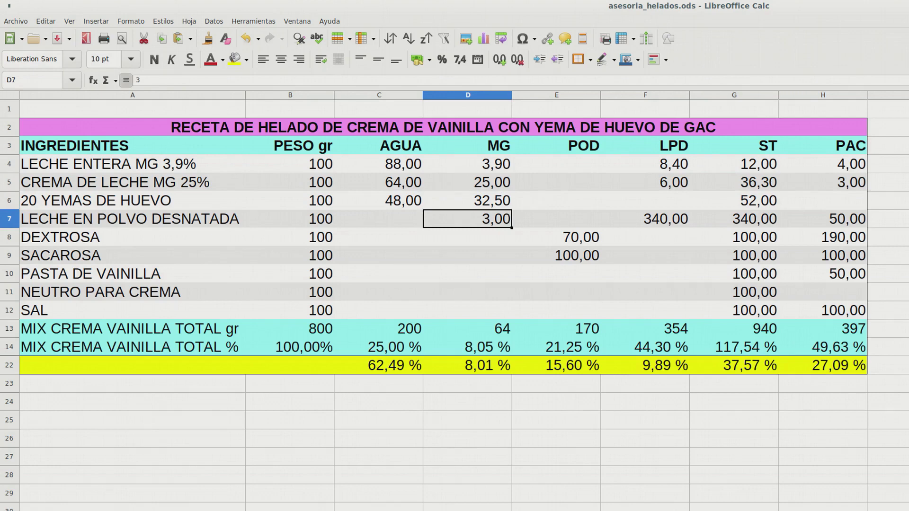
left_click(134, 80)
type("=")
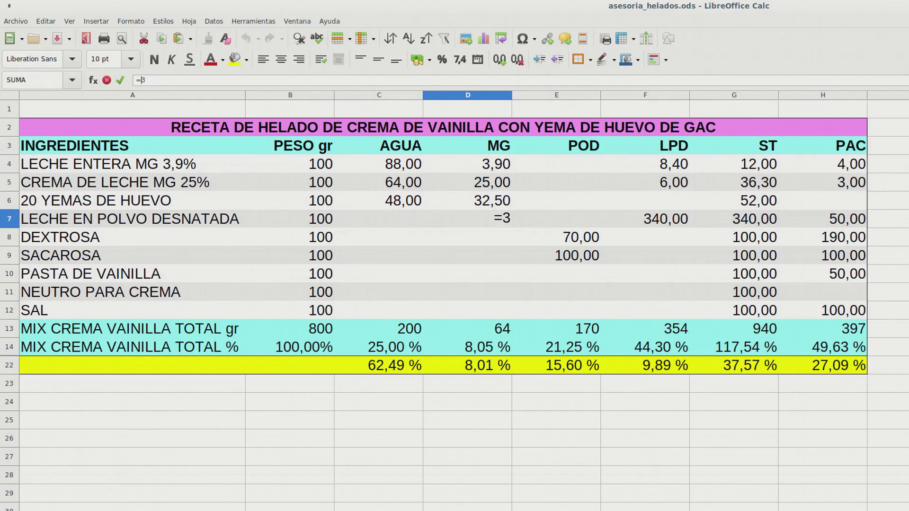
type("(")
key("Escape")
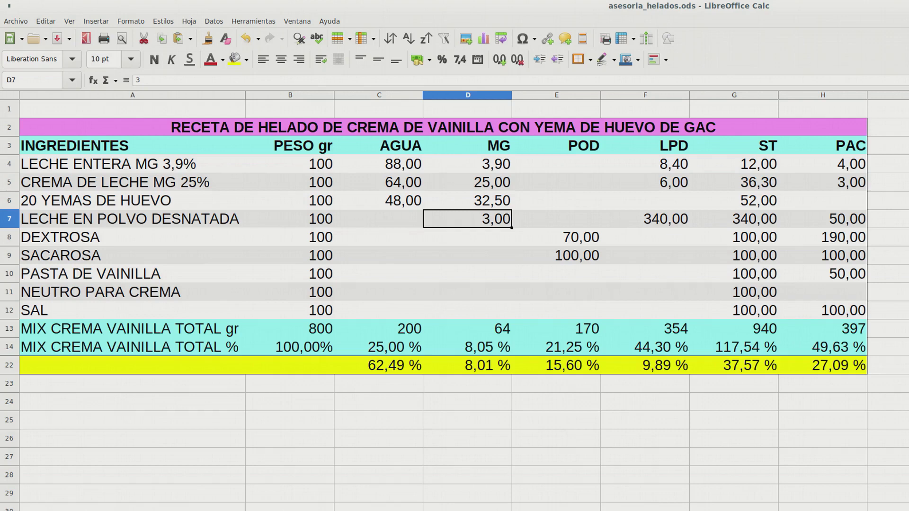
Step: Clear the MG value of LECHE EN POLVO DESNATADA in D7
key("Delete")
key("Right")
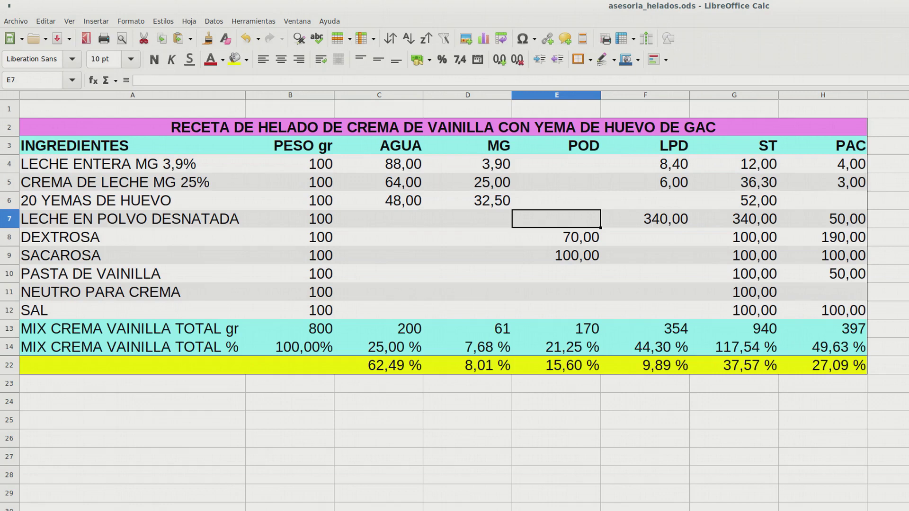
Step: Replace the LPD value of LECHE EN POLVO DESNATADA in F7 with the direct weight reference =B7
left_click(645, 219)
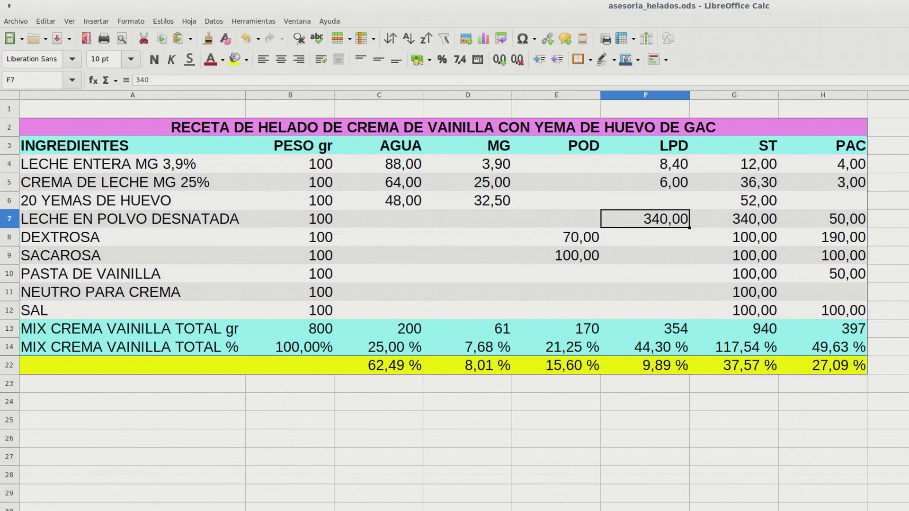
left_click(823, 219)
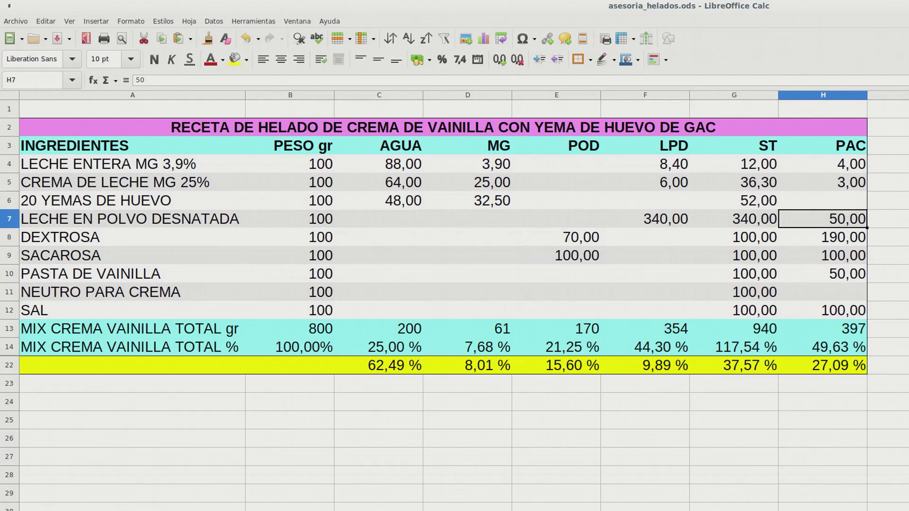
left_click(645, 219)
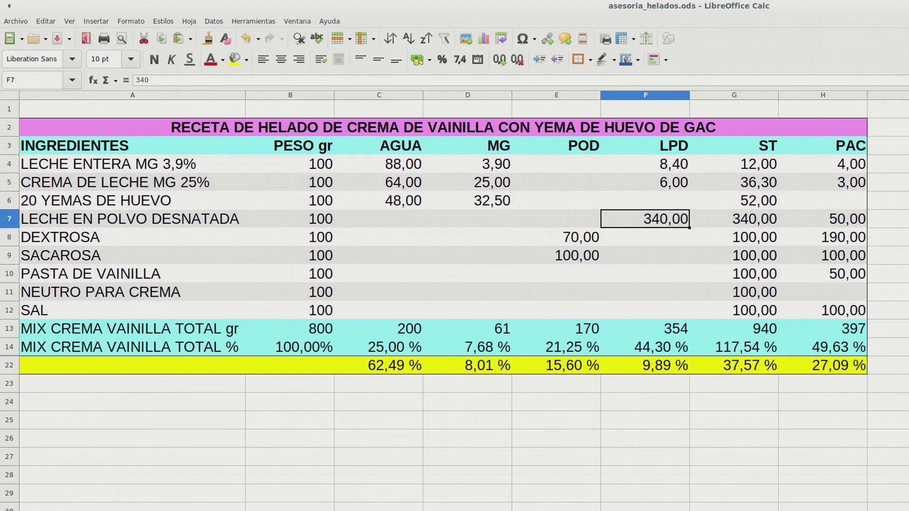
left_click(126, 80)
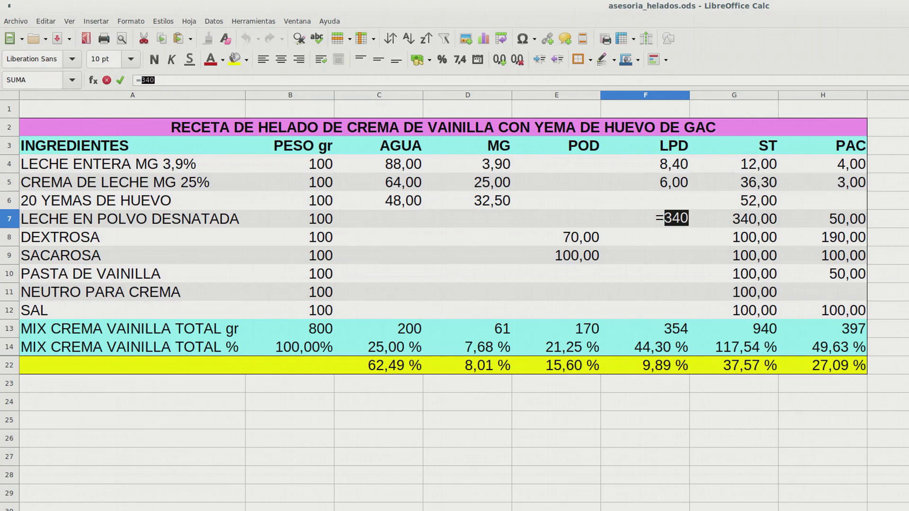
left_click(290, 219)
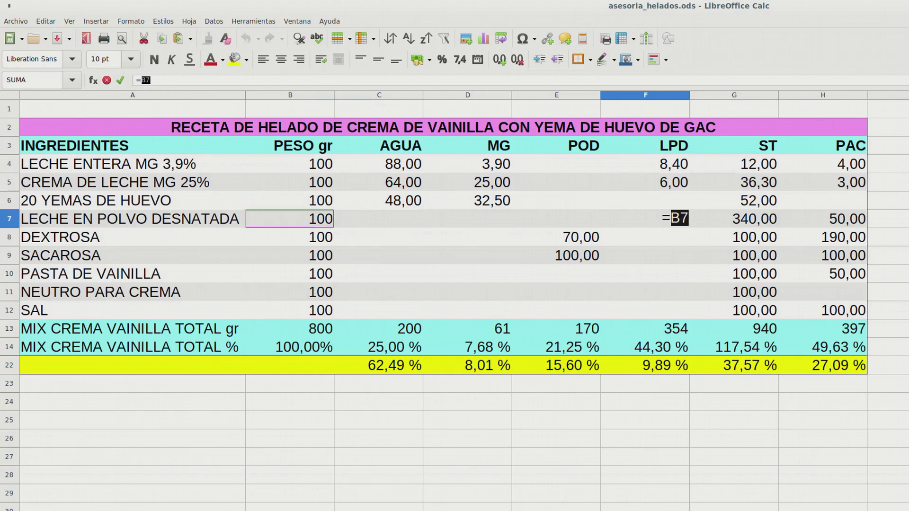
key("Return")
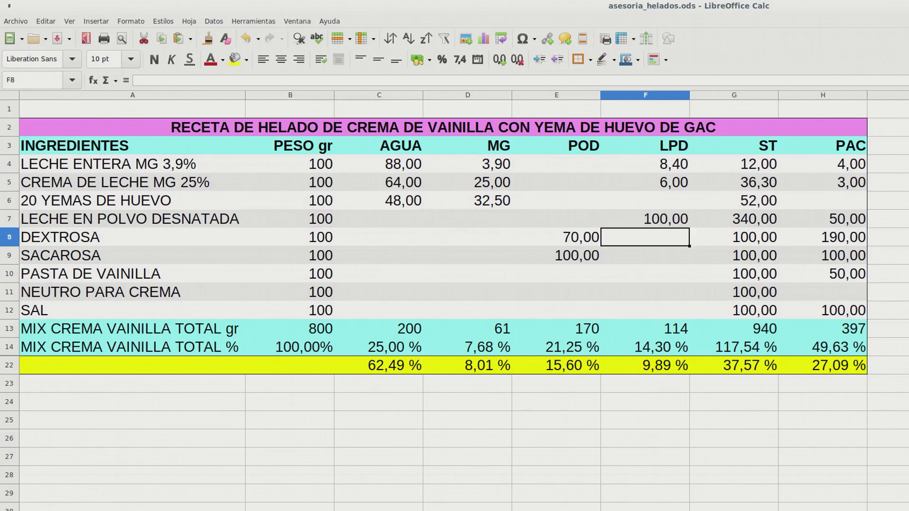
Step: Replace the ST value of LECHE EN POLVO DESNATADA in G7 with the direct weight reference =B7
left_click(734, 219)
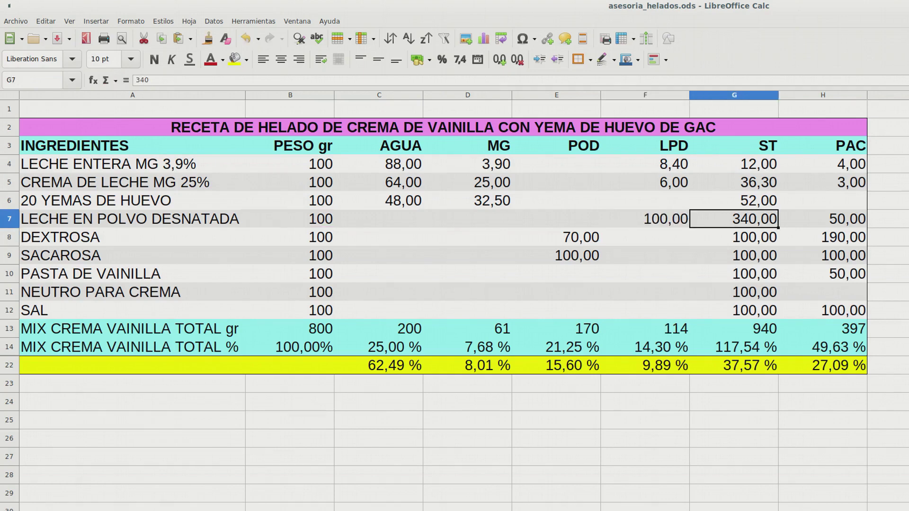
type("=")
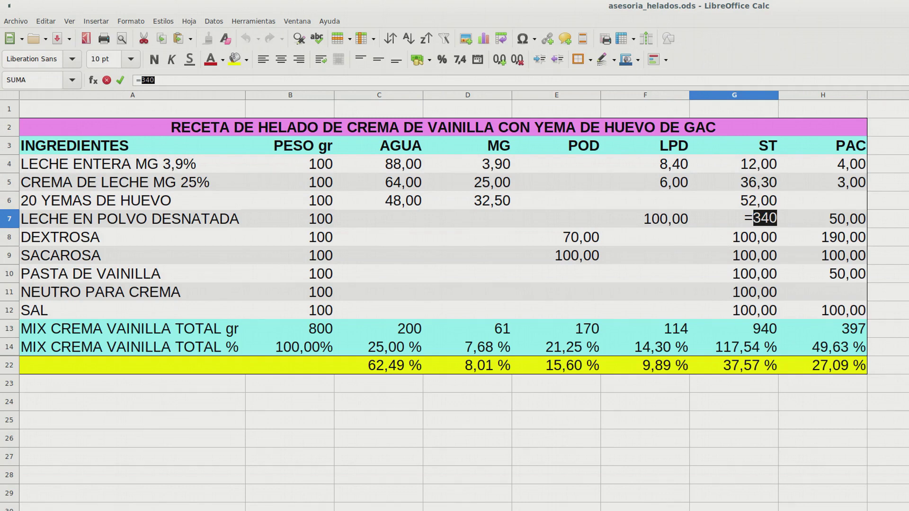
left_click(290, 218)
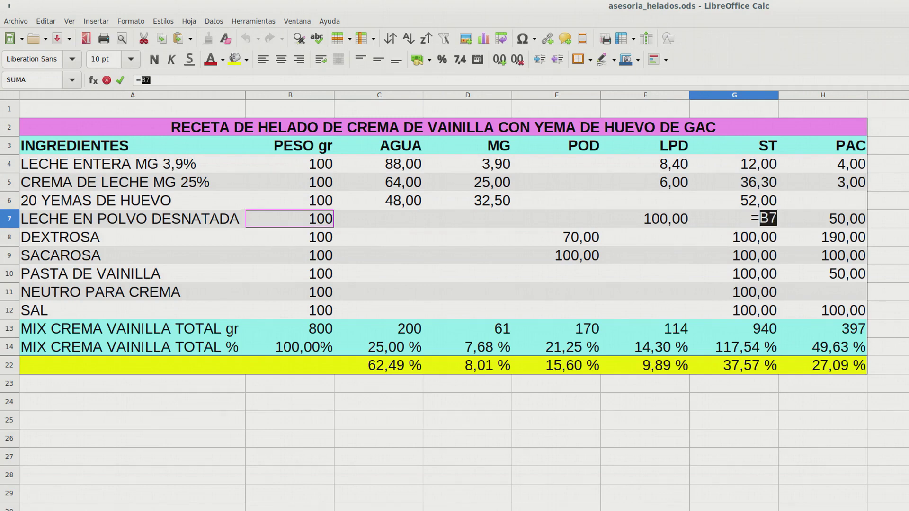
key("Return")
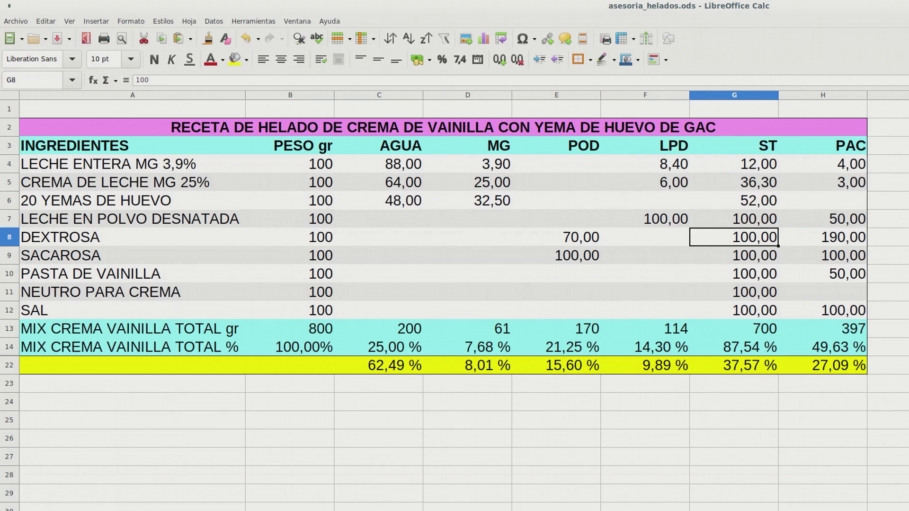
Step: Replace the PAC value of LECHE EN POLVO DESNATADA in H7 with the weight-based formula =(50*B7)/100
left_click(823, 219)
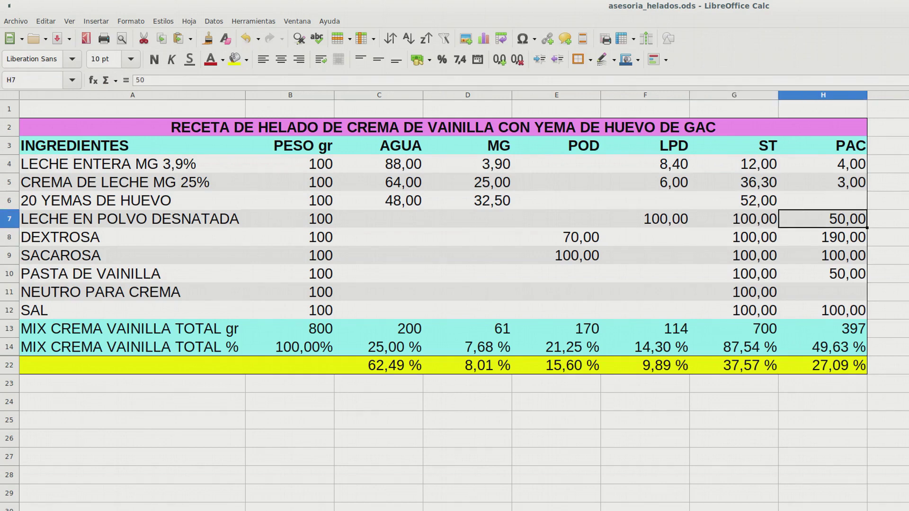
left_click(126, 81)
left_click(141, 81)
type("(50")
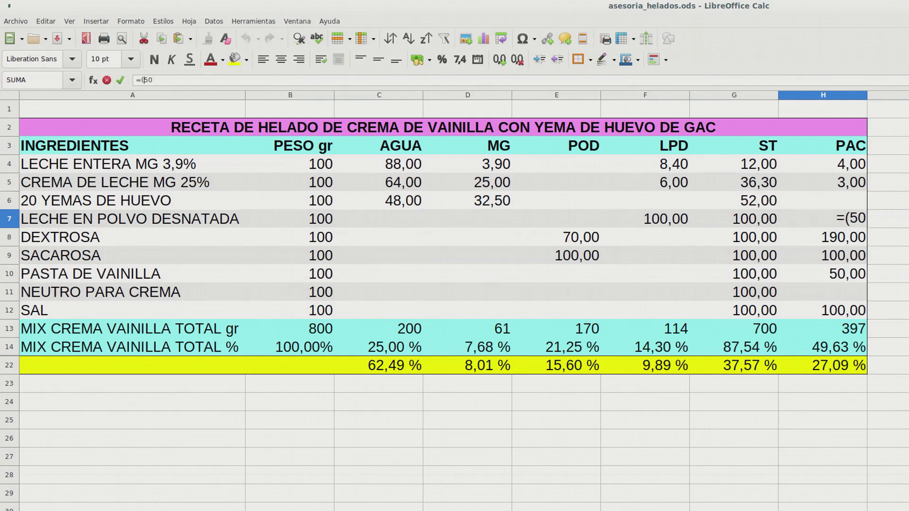
type("*")
left_click(290, 219)
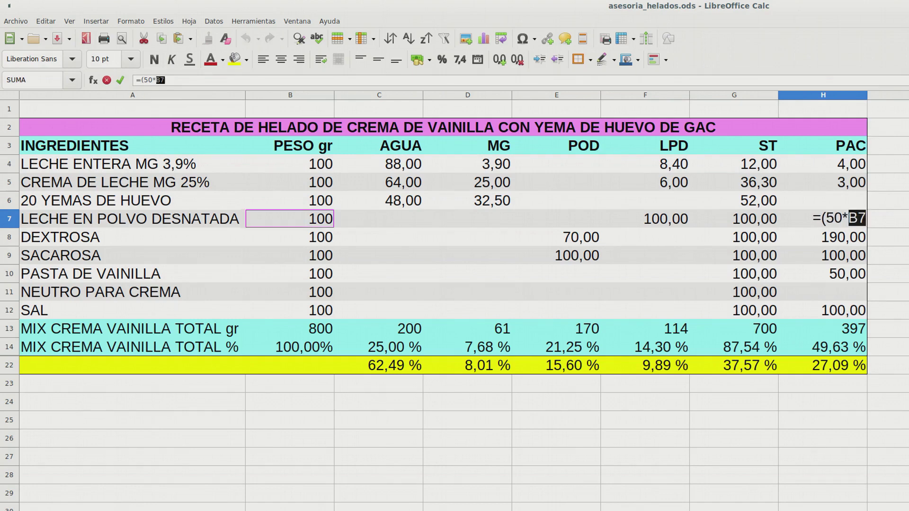
left_click(166, 80)
type(")/100")
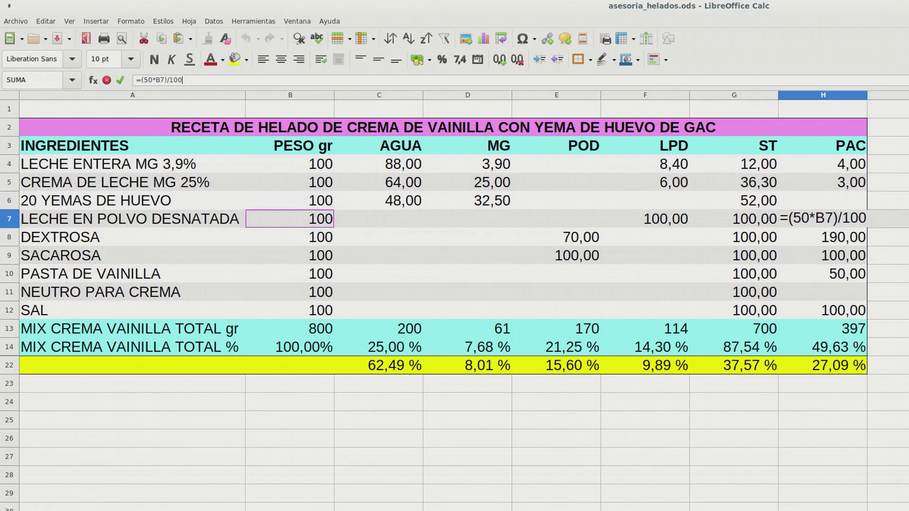
key("Return")
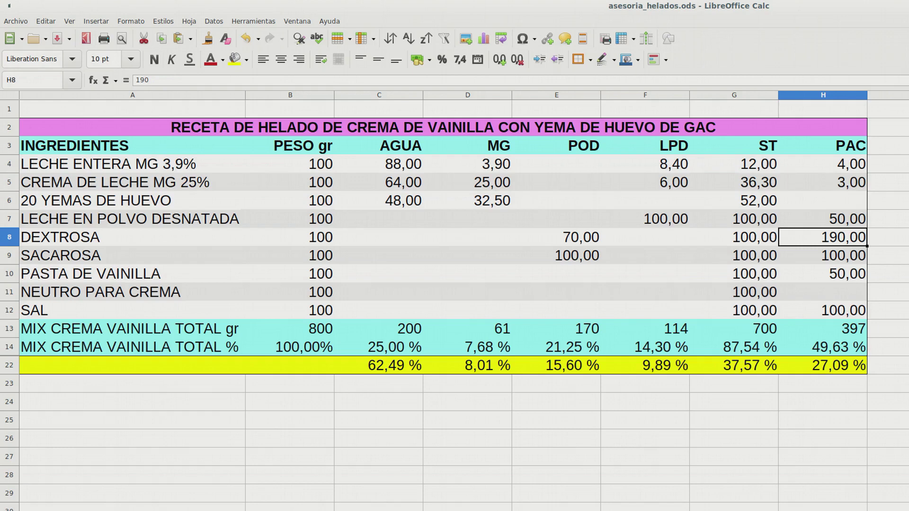
Step: Replace the POD value of DEXTROSA in E8 with the weight-based formula =(70*B8)/100
left_click(289, 237)
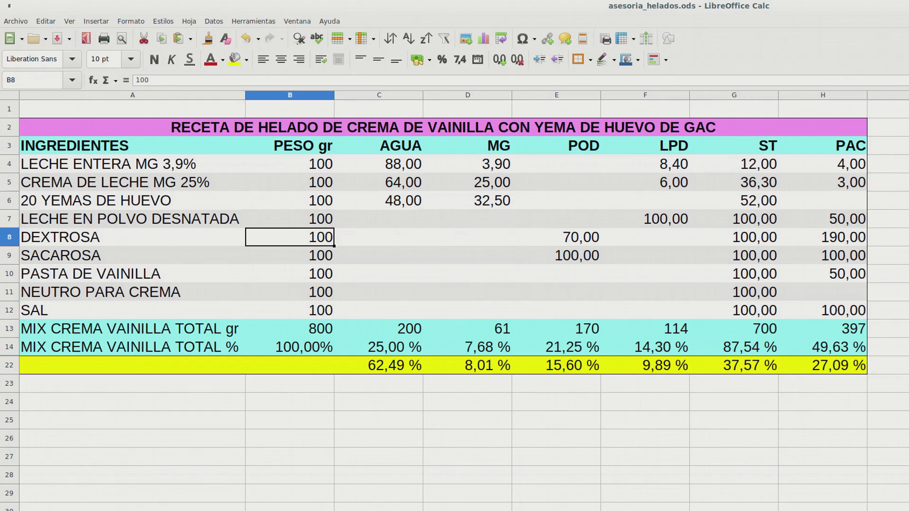
left_click(556, 237)
left_click(126, 80)
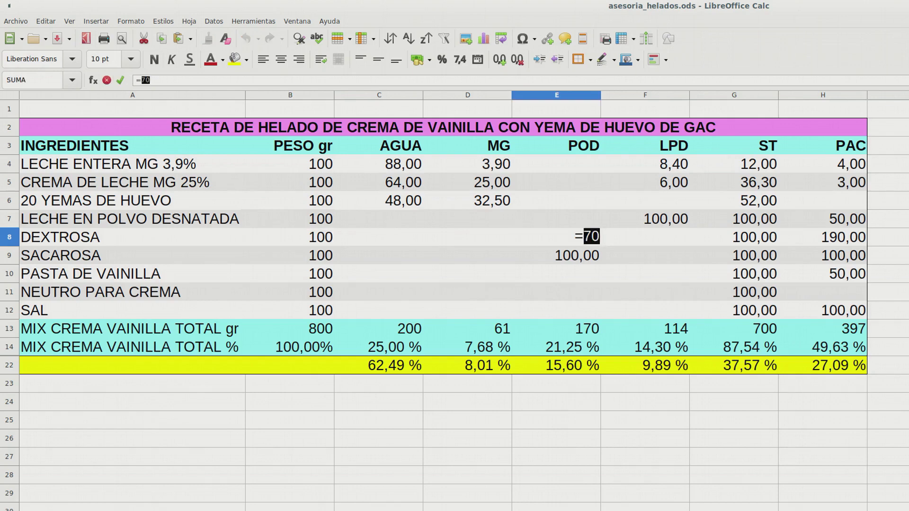
left_click(141, 80)
type("(70")
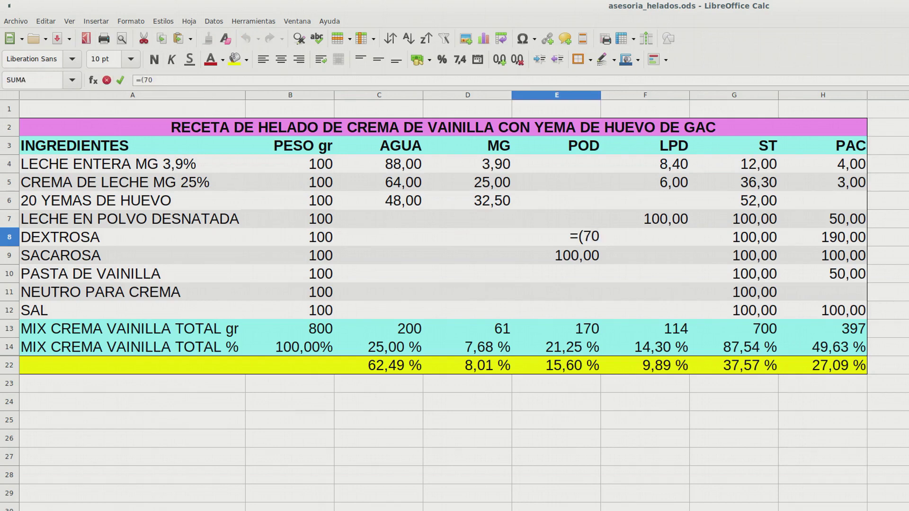
type("*")
left_click(290, 238)
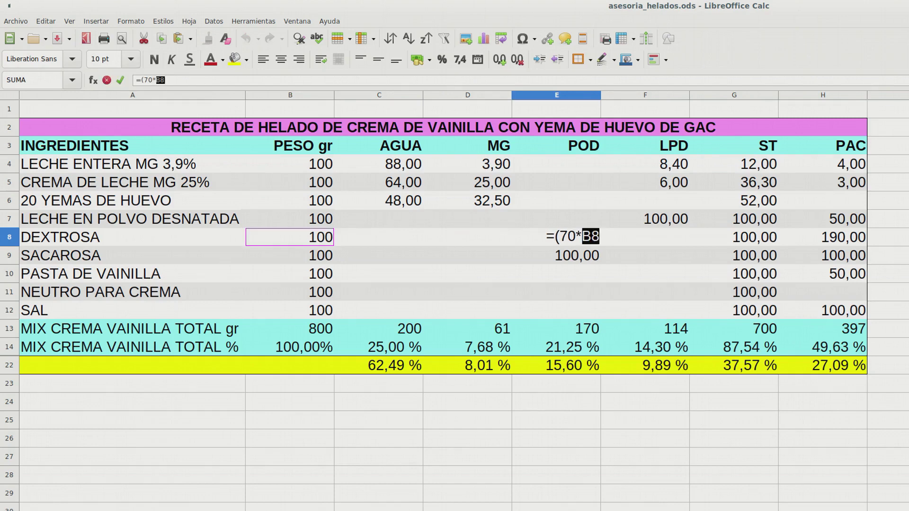
type(")/100")
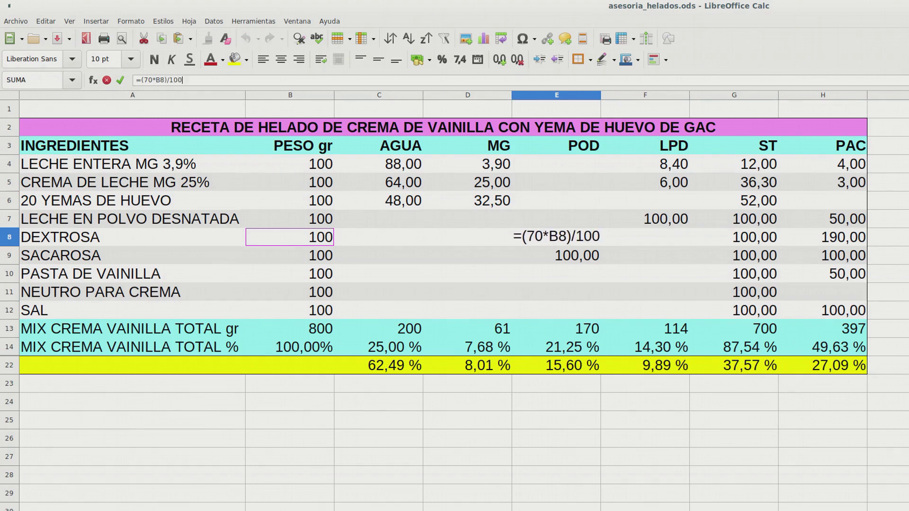
key("Return")
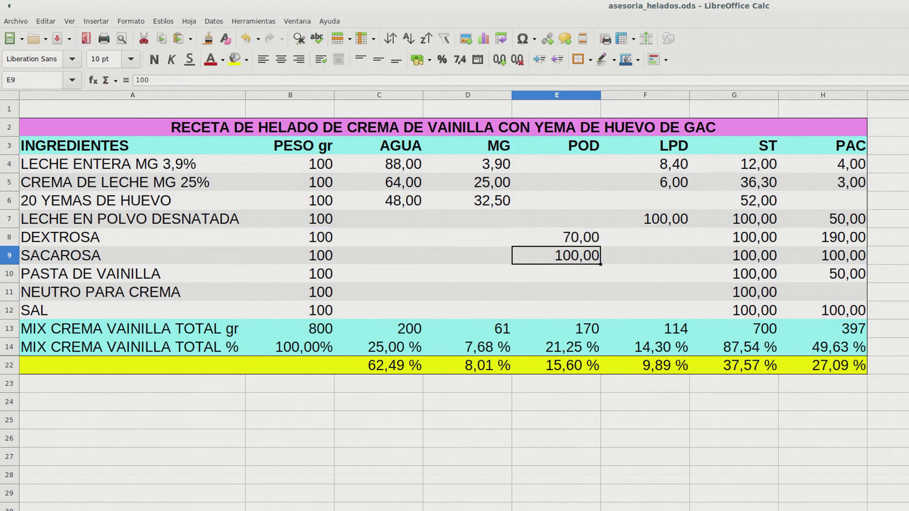
Step: Replace the PAC value of DEXTROSA in H8 with the weight-based formula =(190*B8)/100
left_click(734, 238)
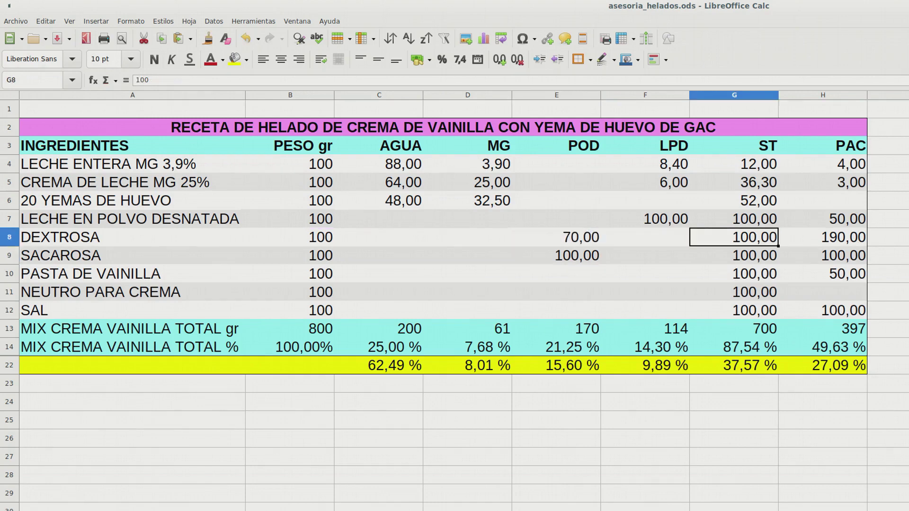
left_click(822, 238)
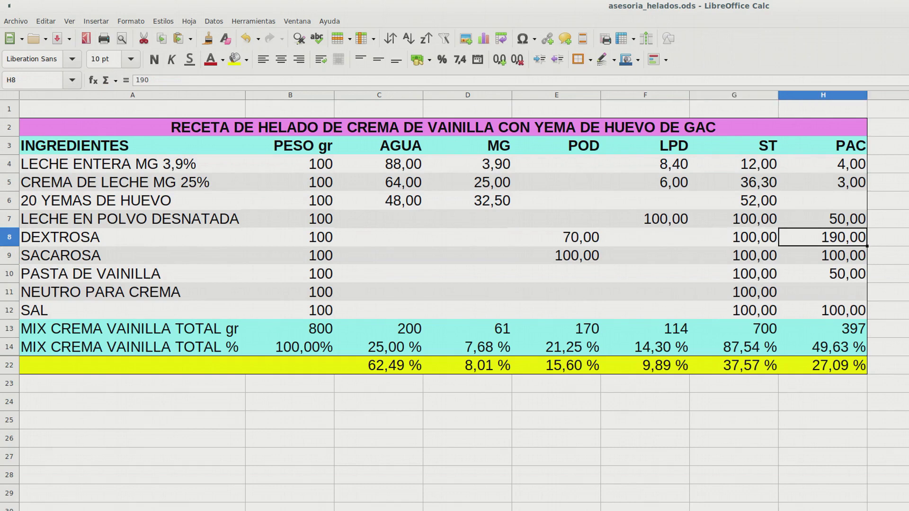
left_click(126, 81)
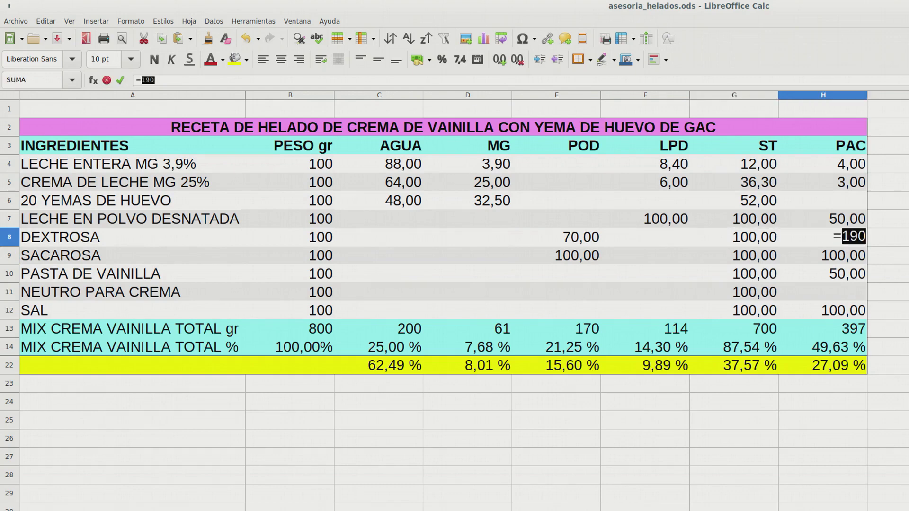
left_click(141, 80)
type("(190")
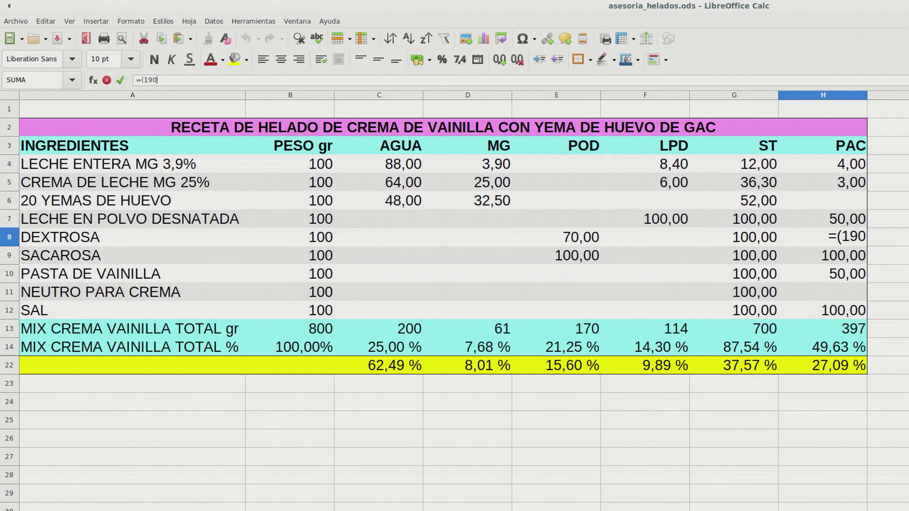
type("*")
left_click(290, 237)
left_click(170, 80)
type(")/100")
key("Return")
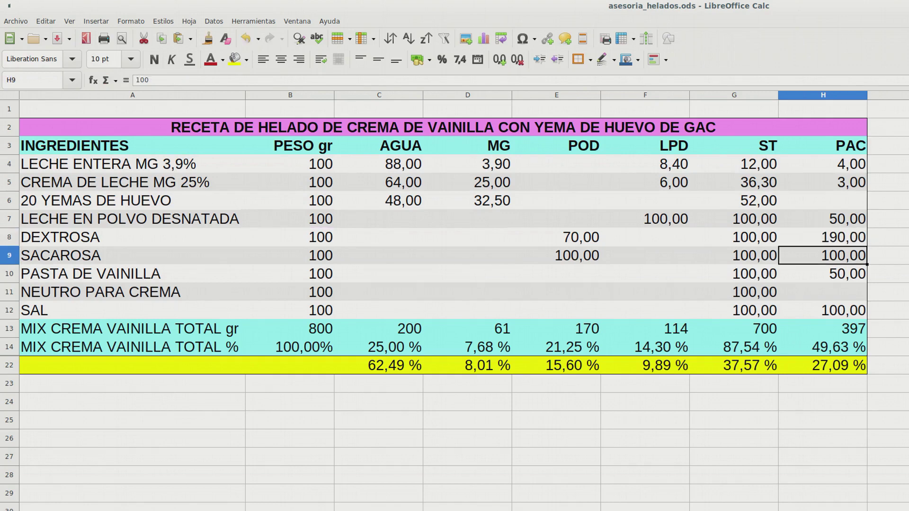
Step: Clear the POD, ST and PAC values of SACAROSA in E9, G9 and H9
left_click(556, 256)
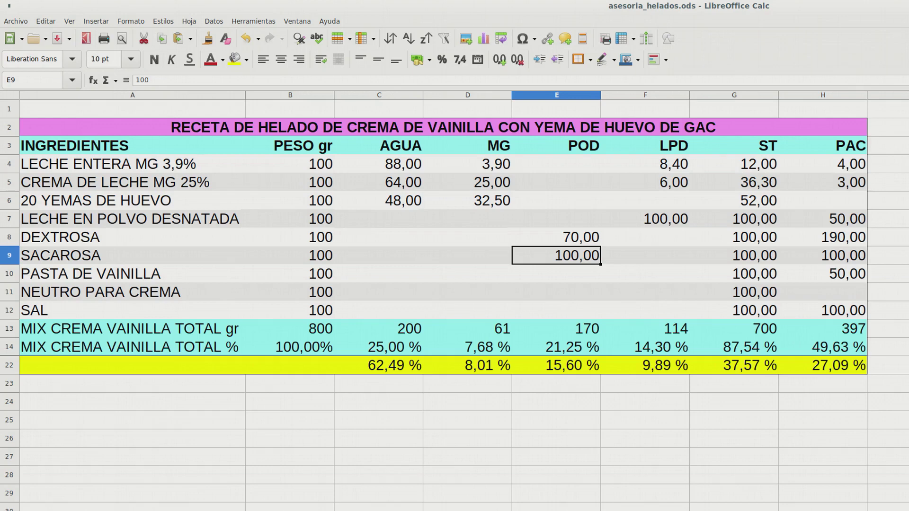
key("Right")
key("Right")
key("Right")
key("Up")
key("Left")
key("Left")
key("Left")
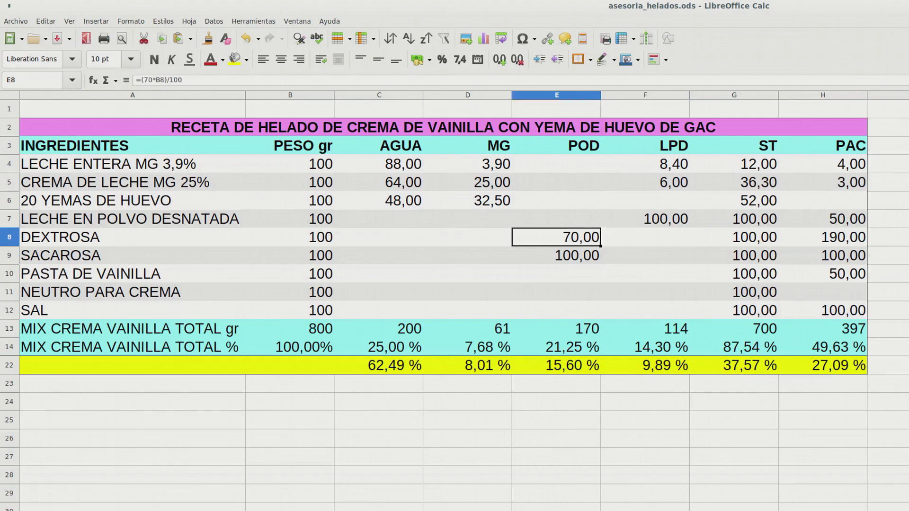
key("Down")
key("Delete")
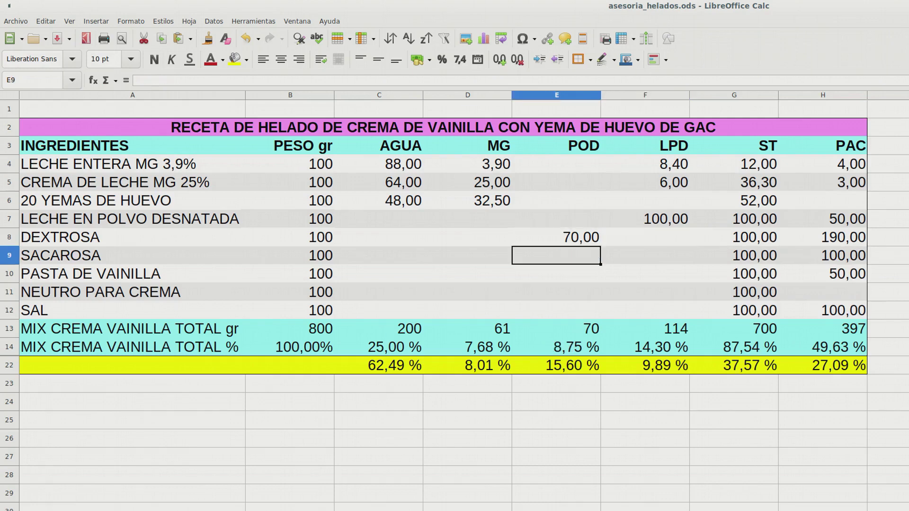
key("Right")
key("Right")
key("Delete")
key("Right")
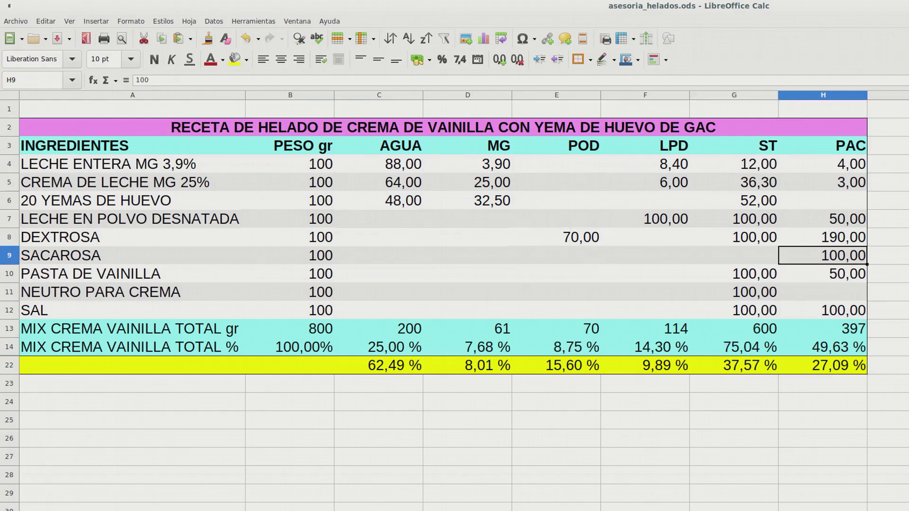
key("Delete")
Step: Enter the direct weight reference =B9 as the POD value of SACAROSA in E9
key("Left")
key("Left")
key("Left")
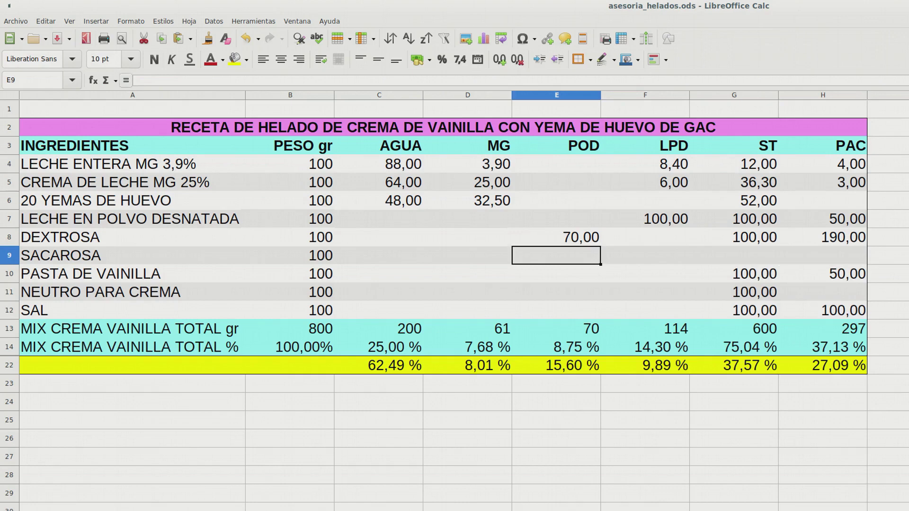
type("=")
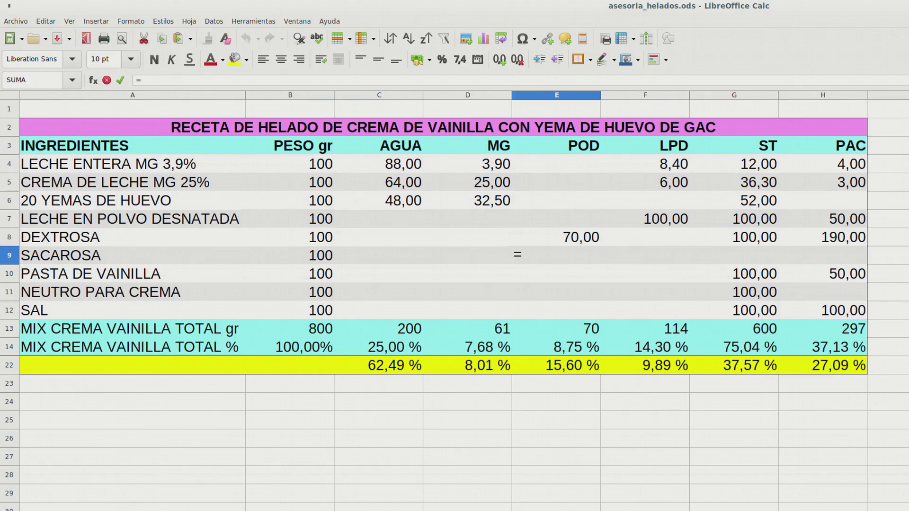
left_click(290, 256)
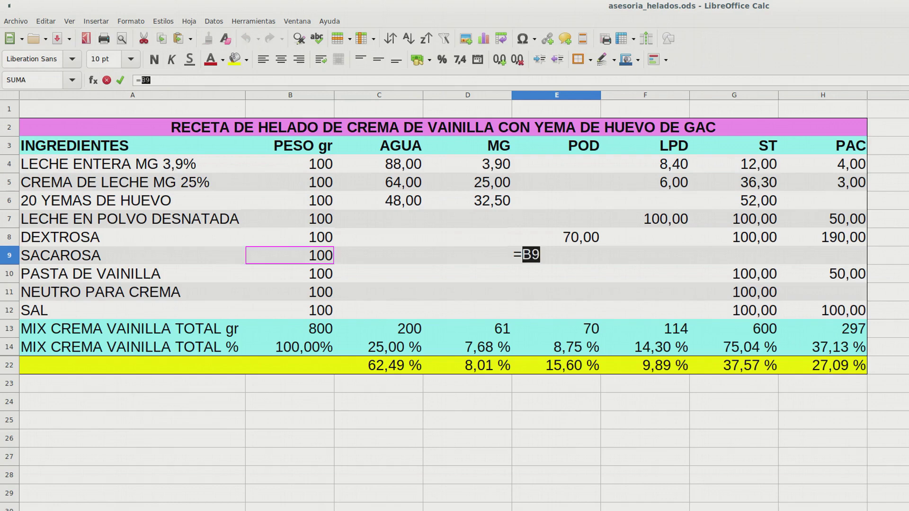
key("Return")
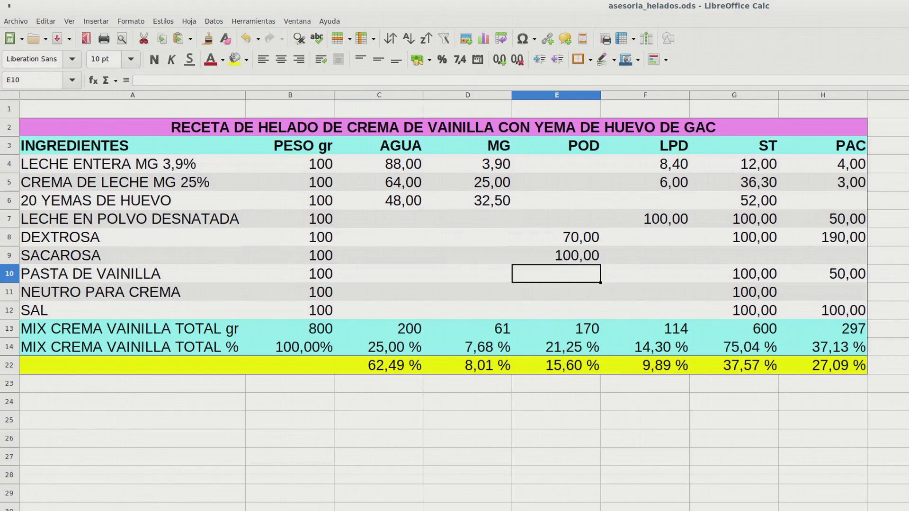
Step: Enter the direct weight reference =B9 as the ST and PAC values of SACAROSA in G9 and H9
left_click(734, 256)
type("=")
left_click(290, 256)
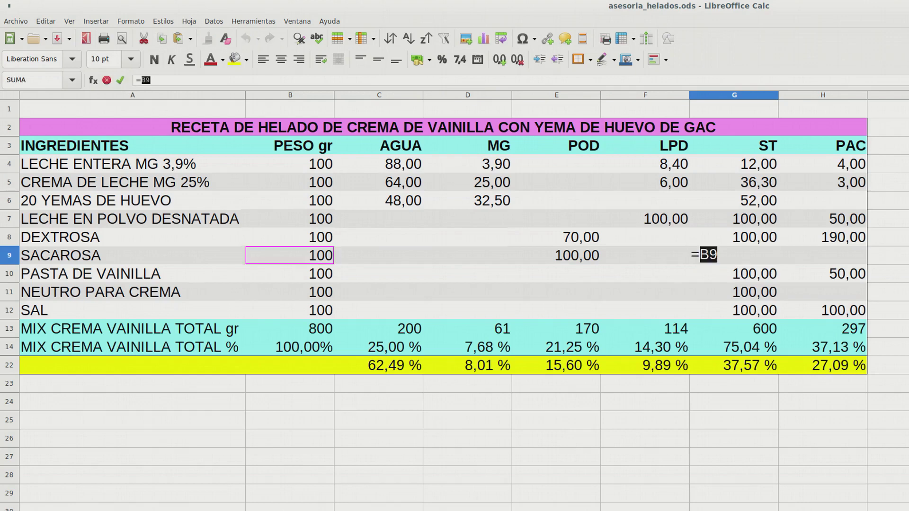
key("Return")
left_click(823, 255)
type("=")
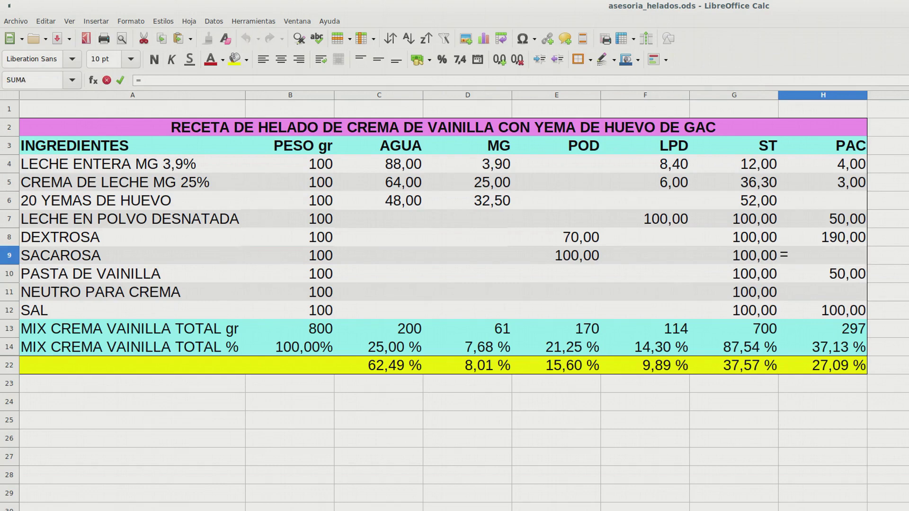
left_click(289, 255)
key("Return")
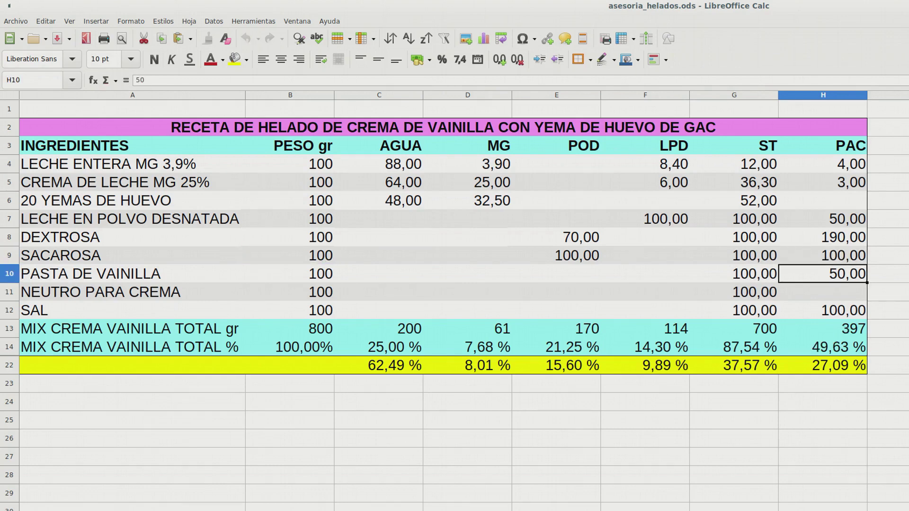
Step: Try a weight of 200 g for SACAROSA in B9 to test its formulas
left_click(290, 256)
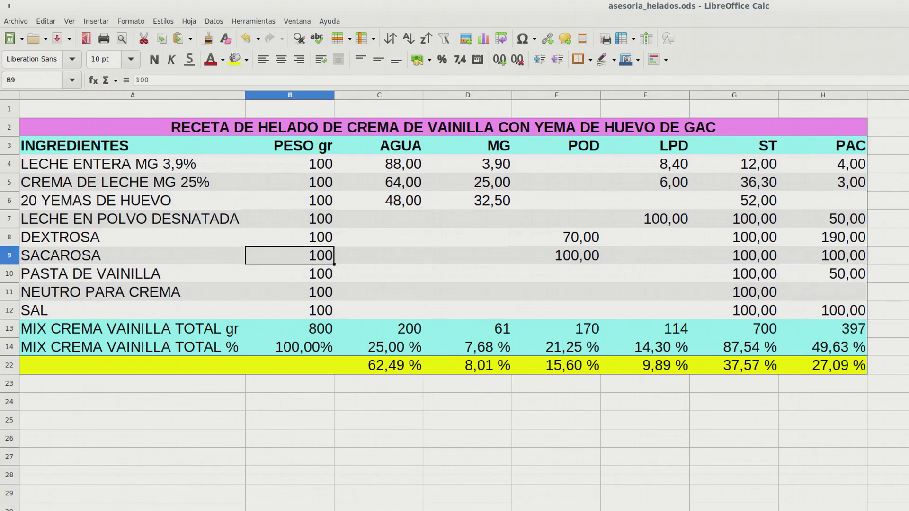
type("200")
key("Return")
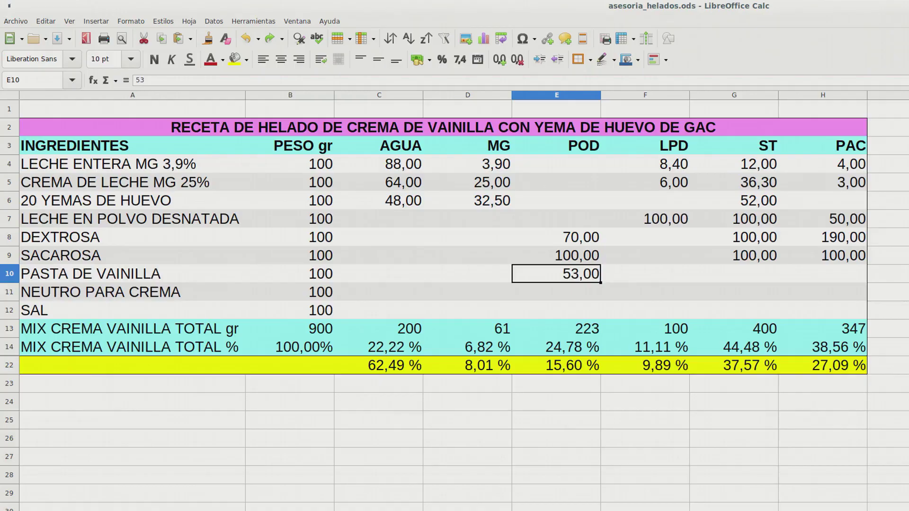
Step: Clear the ingredient name PASTA DE VAINILLA from A10
left_click(133, 274)
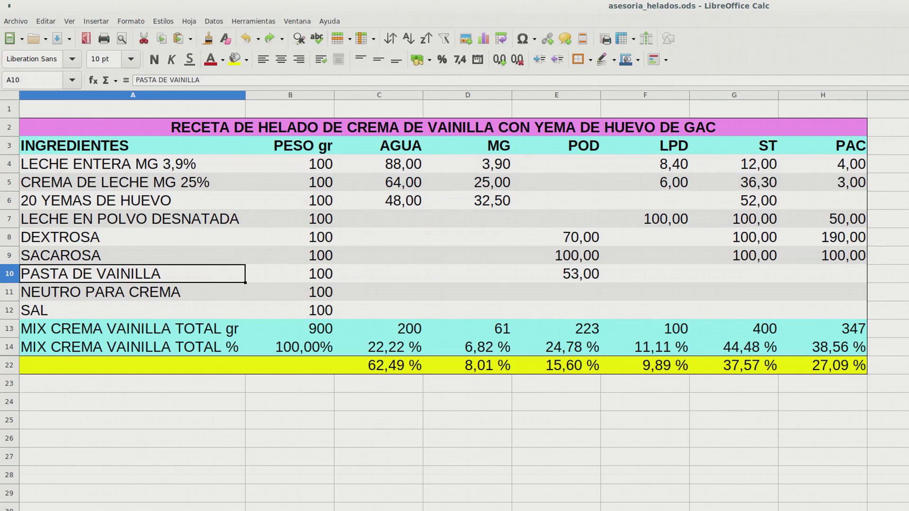
left_click(126, 80)
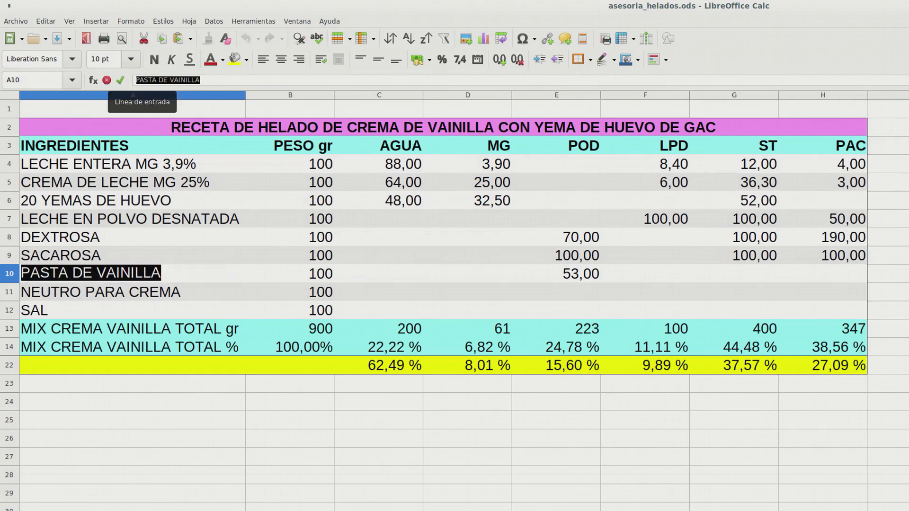
left_click(204, 80)
key("BackSpace")
key("BackSpace")
key("BackSpace")
key("BackSpace")
key("BackSpace")
key("BackSpace")
key("BackSpace")
key("BackSpace")
key("BackSpace")
key("BackSpace")
key("BackSpace")
key("BackSpace")
key("BackSpace")
key("BackSpace")
key("BackSpace")
key("BackSpace")
key("BackSpace")
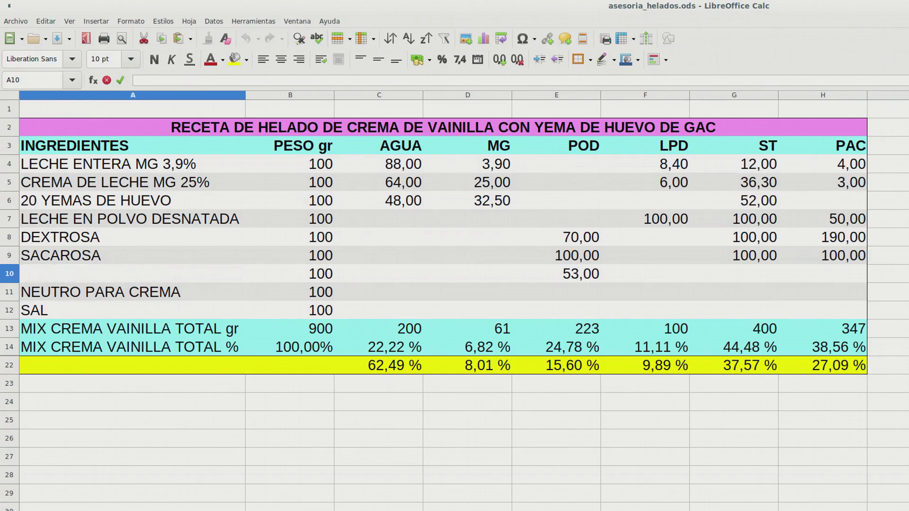
left_click(290, 219)
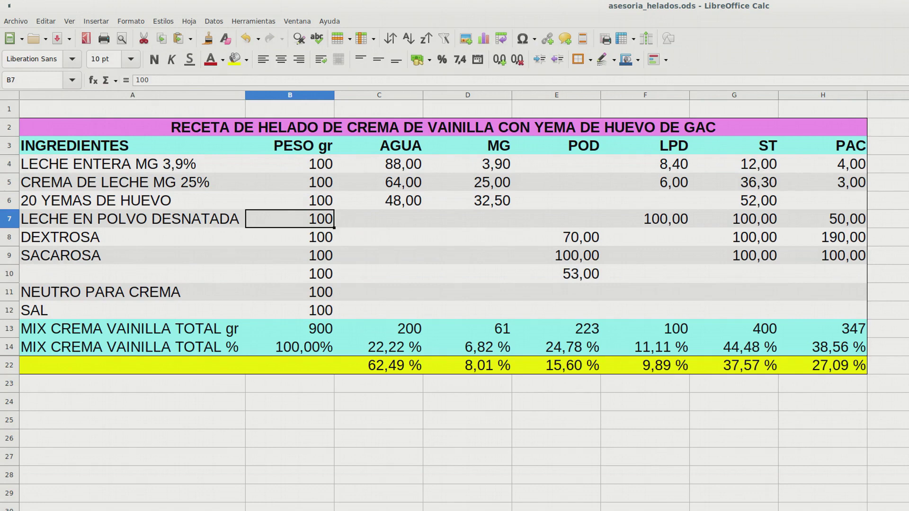
Step: Replace the POD value in E10 with the weight-based formula =(53*B10)/100
left_click(557, 274)
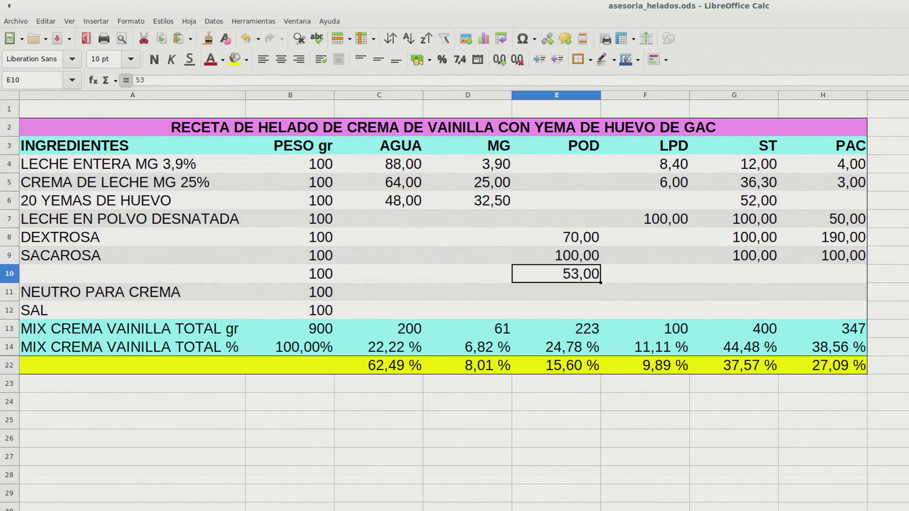
left_click(126, 80)
left_click(141, 80)
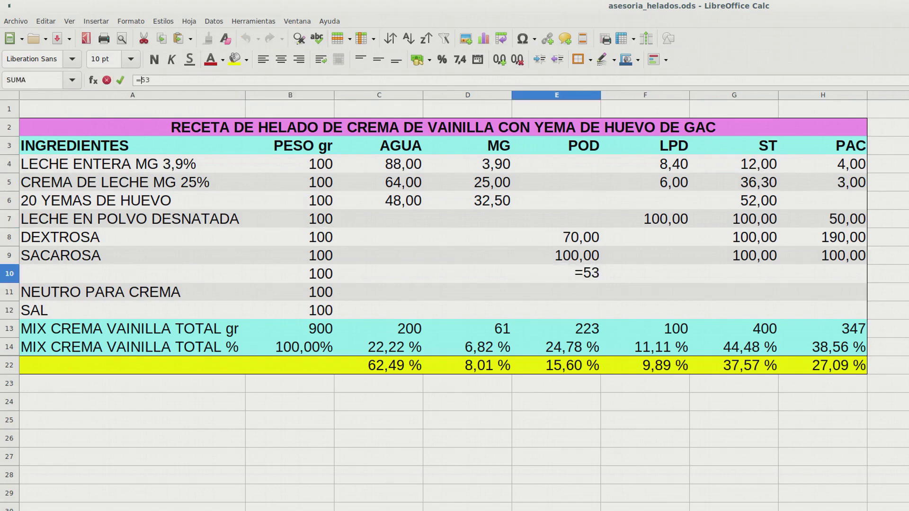
type("(53*")
left_click(289, 256)
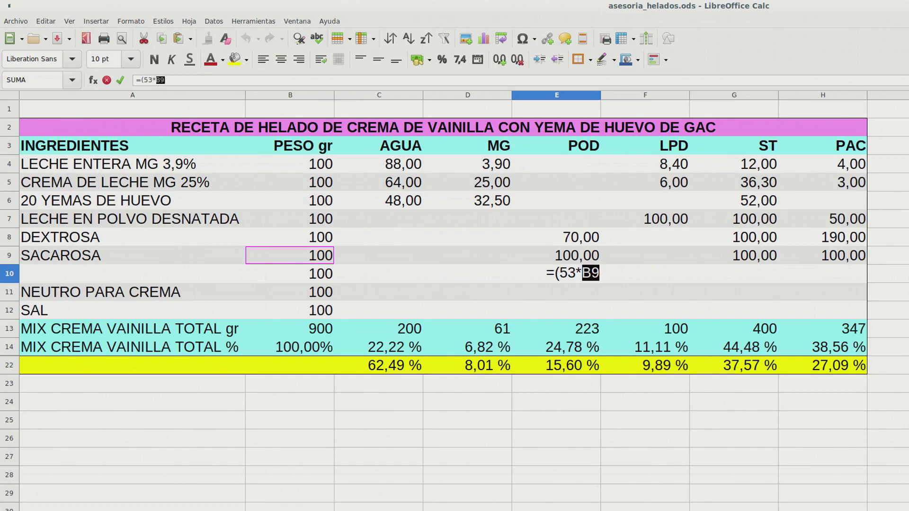
left_click(290, 273)
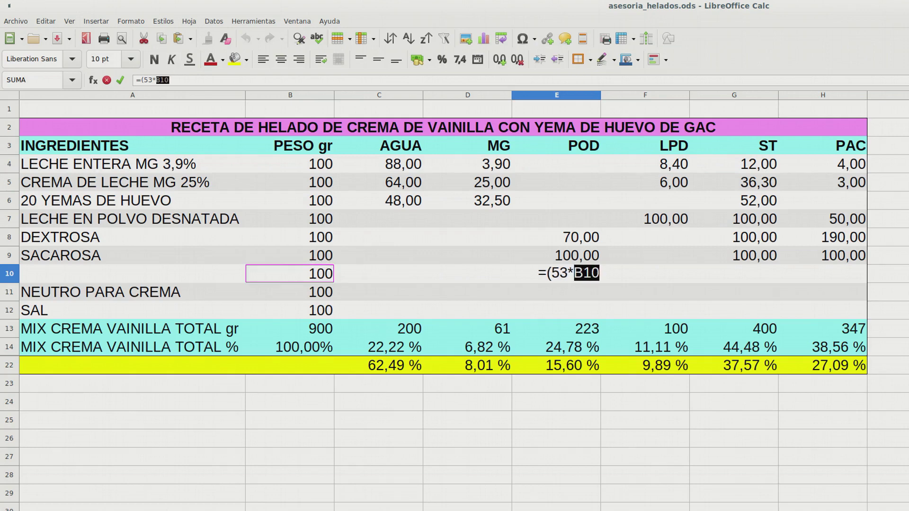
key("End")
type(")/100")
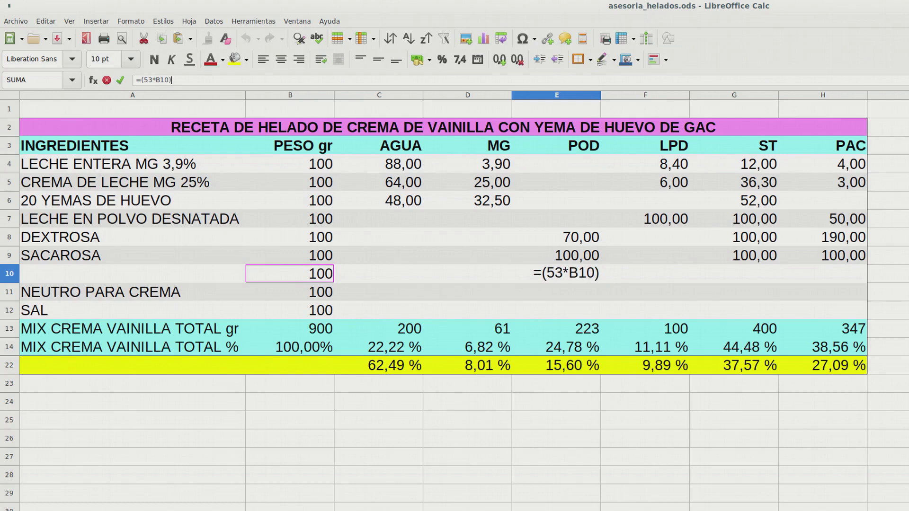
key("Return")
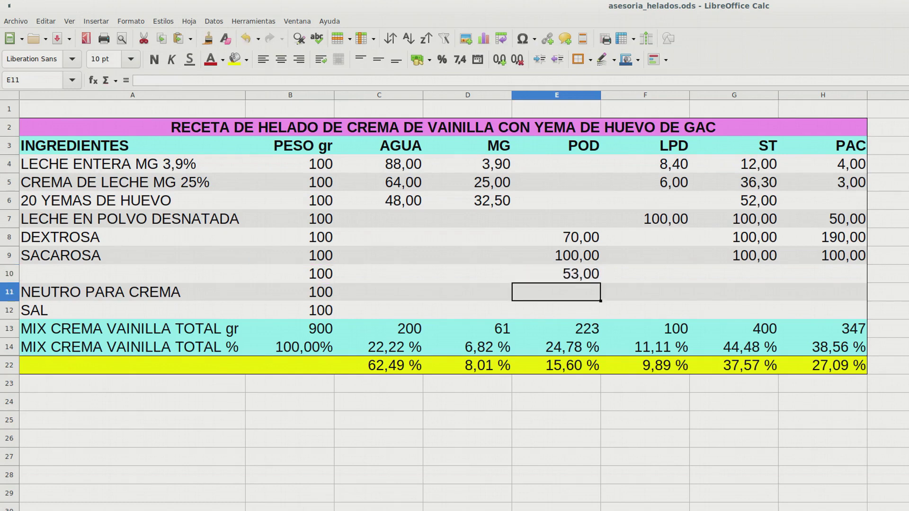
Step: Enter the ingredient name PASTA DE VAINILLA in A10 again
left_click(132, 274)
type("pasta")
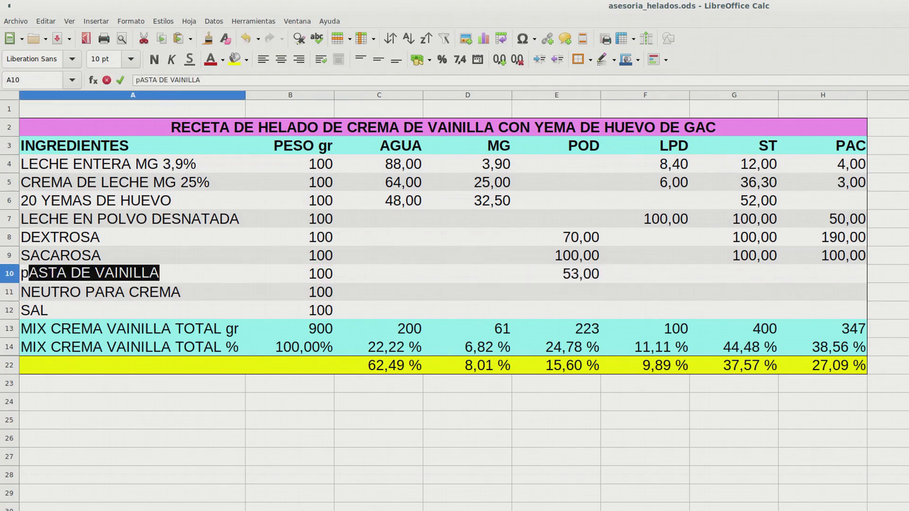
key("BackSpace")
key("BackSpace")
key("BackSpace")
key("BackSpace")
key("BackSpace")
type("pasta")
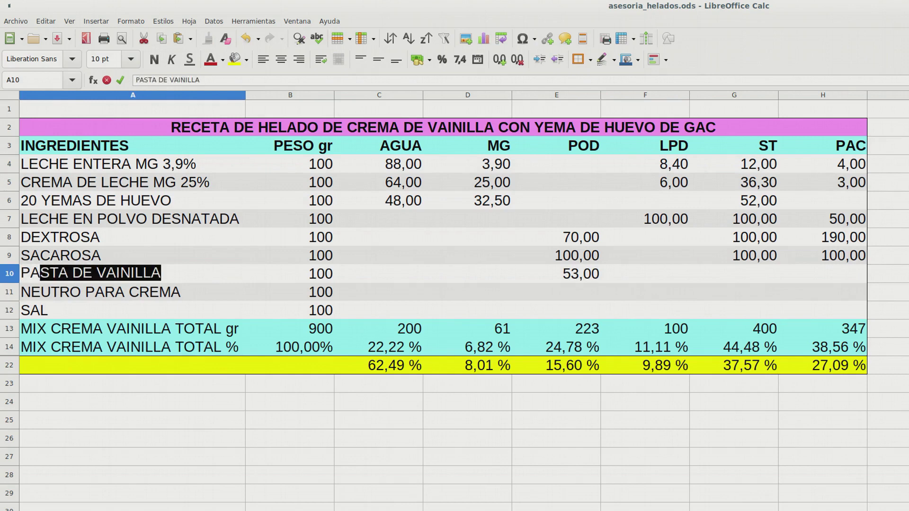
key("Tab")
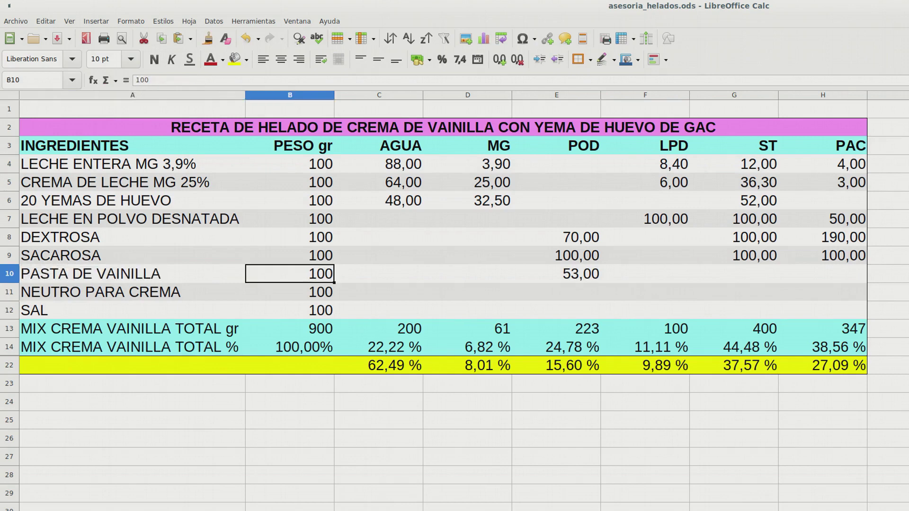
Step: Enter the direct weight reference =B10 as the ST value of PASTA DE VAINILLA in G10
left_click(734, 273)
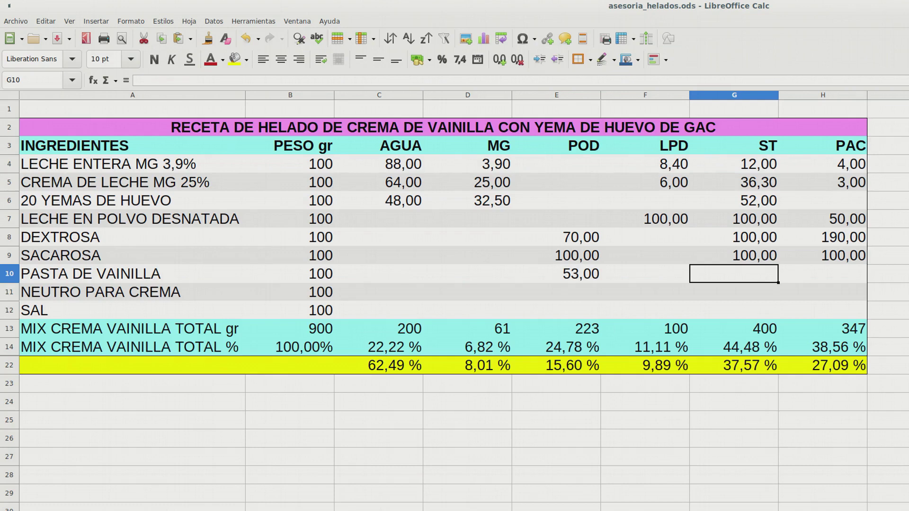
type("=")
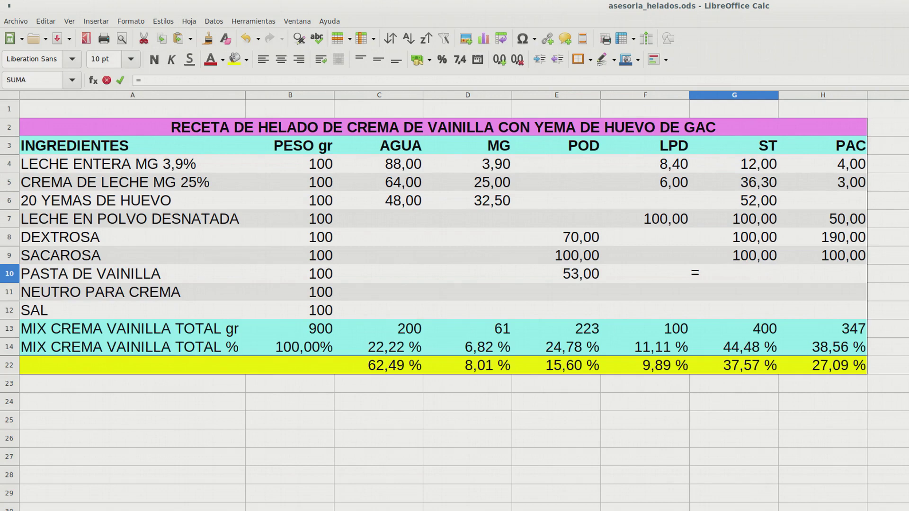
left_click(290, 274)
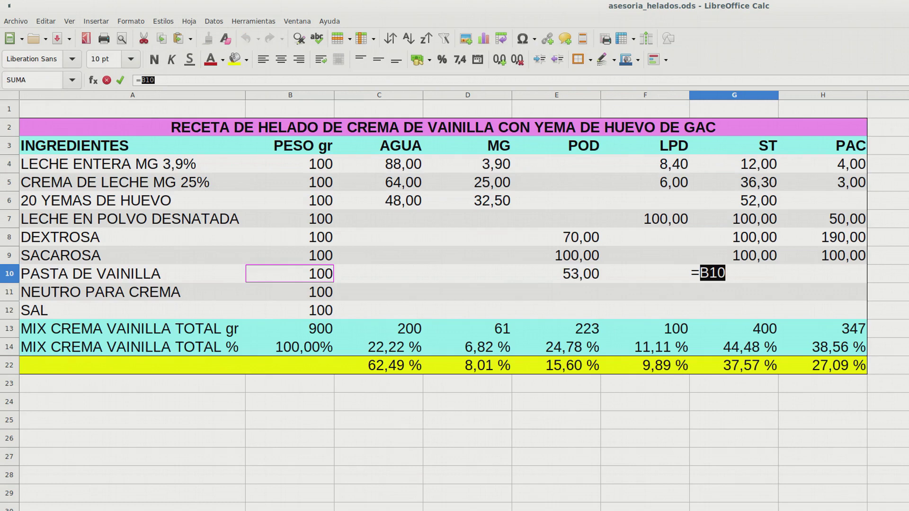
key("Return")
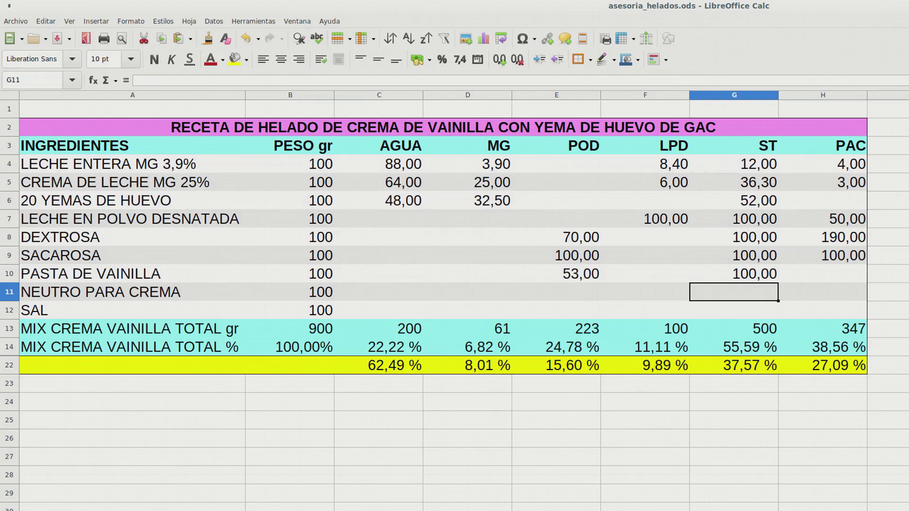
Step: Enter the weight-based formula =(53*B10)/100 as the PAC value of PASTA DE VAINILLA in H10
left_click(823, 274)
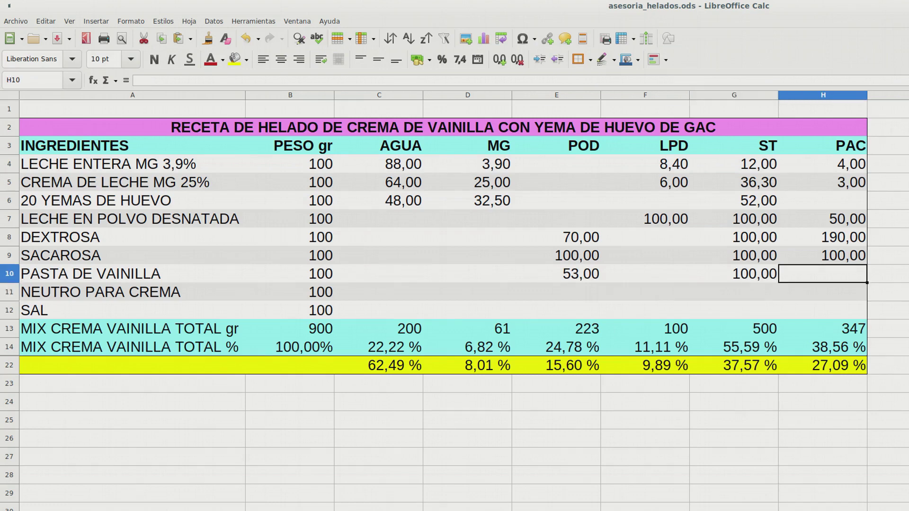
type("=")
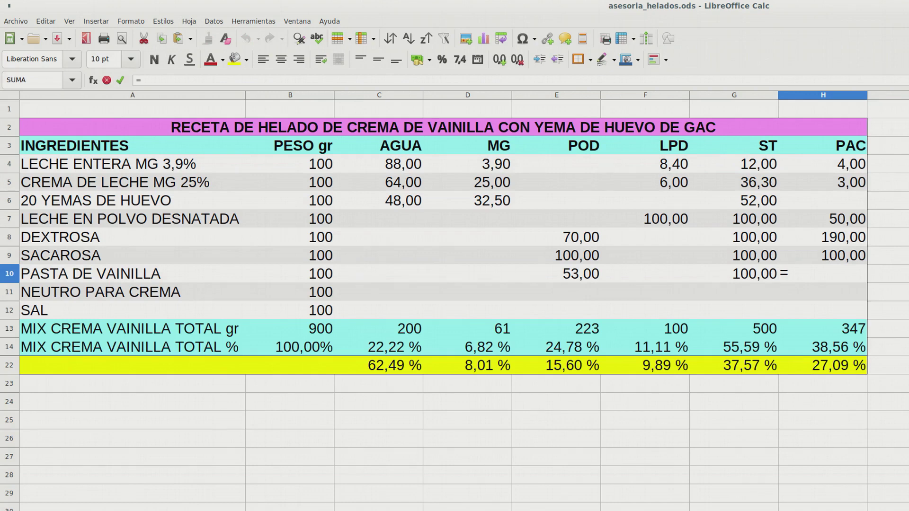
type("(")
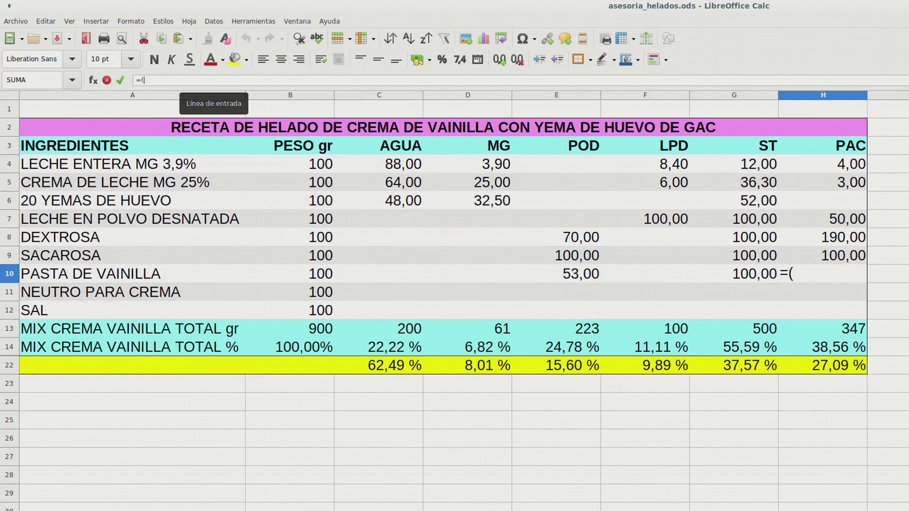
type("53*")
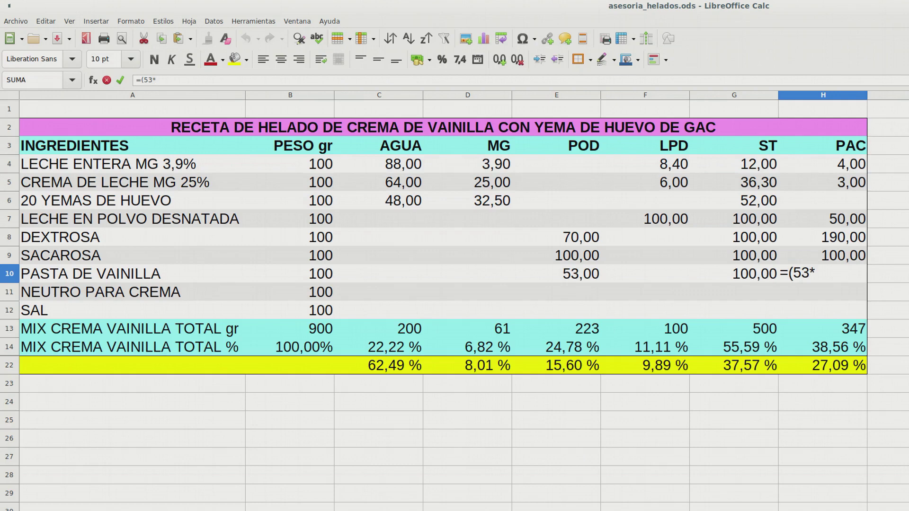
left_click(290, 273)
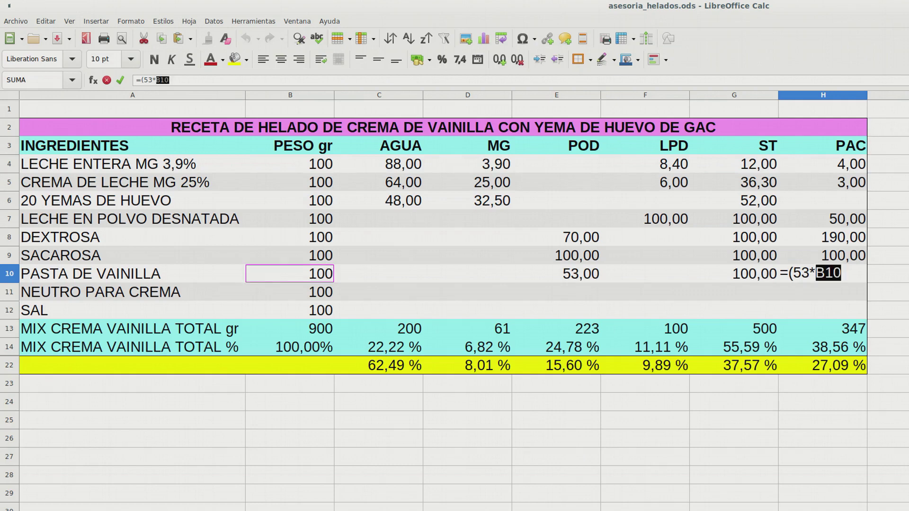
left_click(170, 80)
type(")/100")
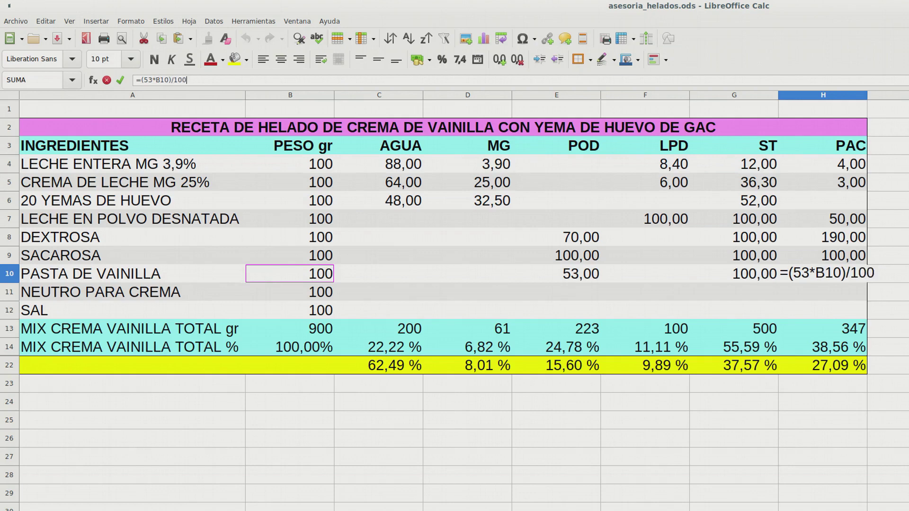
key("Return")
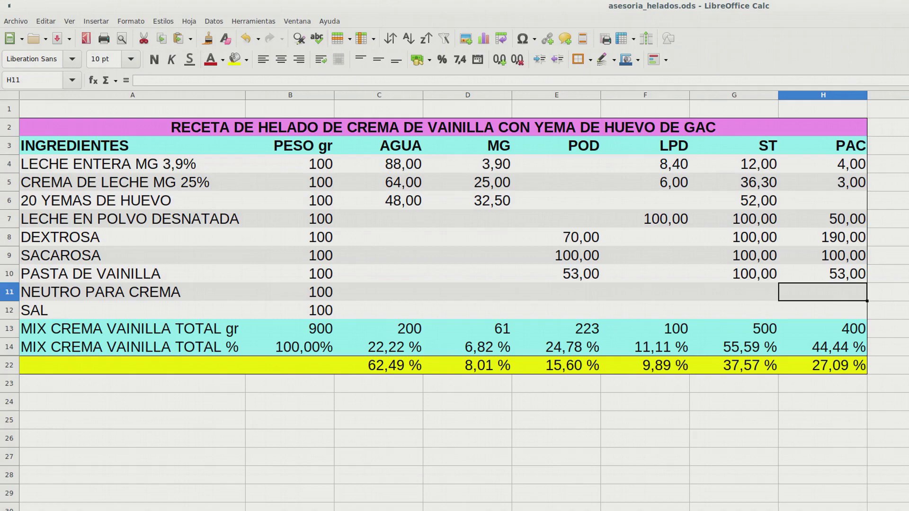
Step: Copy the PAC formula text of NEUTRO PARA CREMA from H52 in the modified recipe table, leaving that cell unedited
scroll(443, 284, "down", 10)
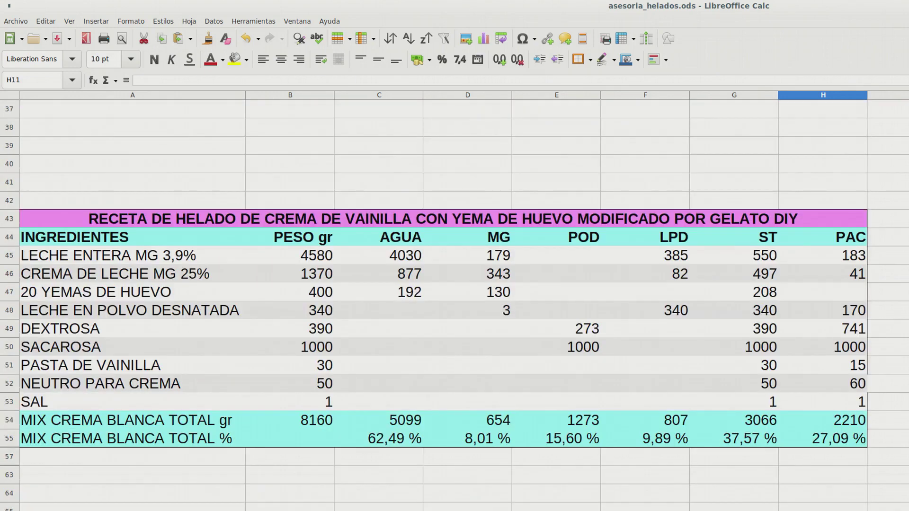
left_click(822, 383)
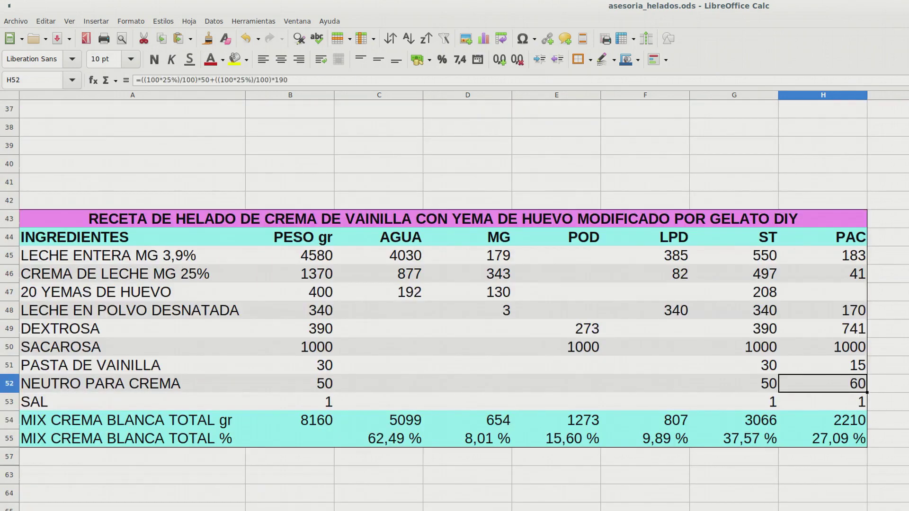
triple_click(189, 80)
right_click(181, 80)
left_click(209, 102)
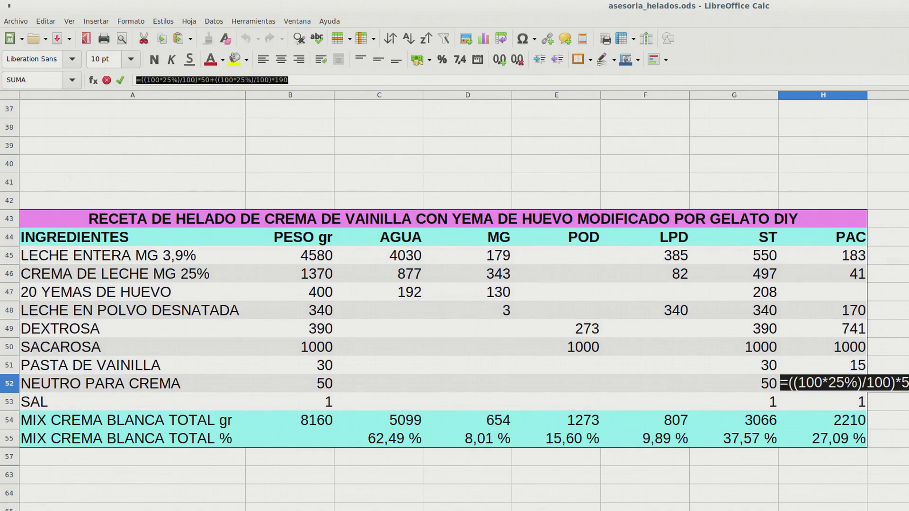
key("Escape")
scroll(426, 284, "up", 10)
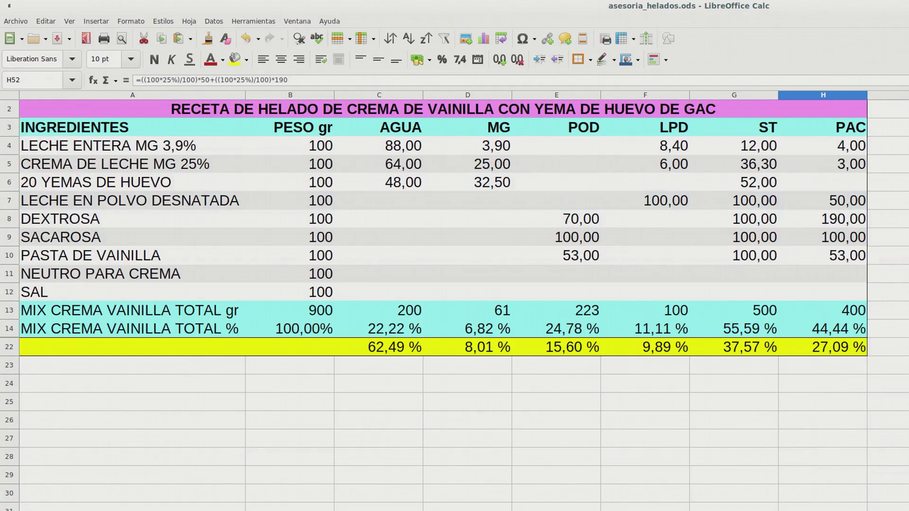
Step: Paste the copied formula =((100*25%)/100)*50+((100*25%)/100)*190 into the PAC cell H11 of NEUTRO PARA CREMA
left_click(823, 275)
type("=")
key("ctrl+v")
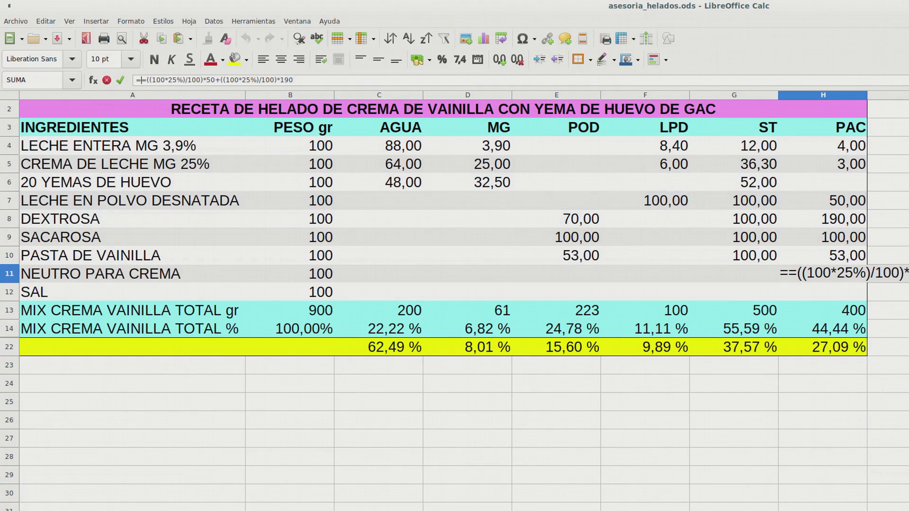
key("BackSpace")
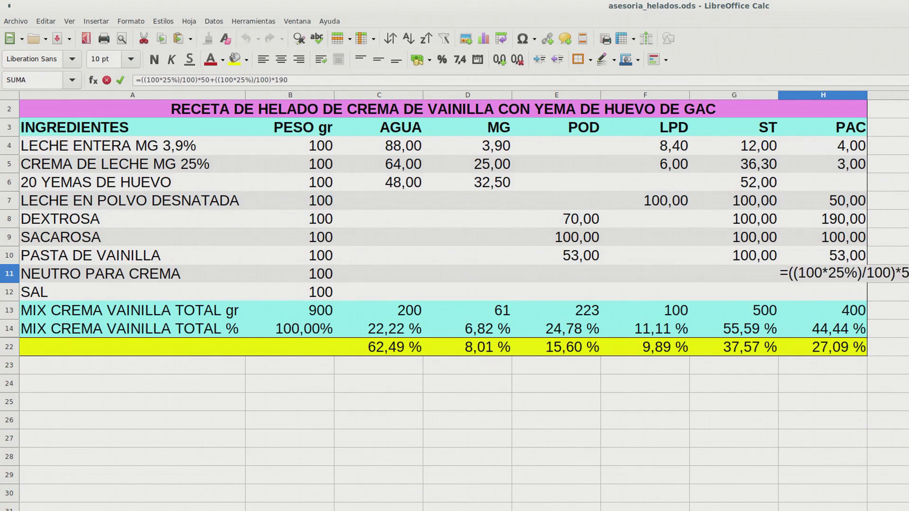
Step: Replace both fixed weights of 100 before *25% in the H11 formula with B11, making it =((B11*25%)/100)*50+((B11*25%)/100)*190
left_click(147, 80)
key("Delete")
key("Delete")
key("Delete")
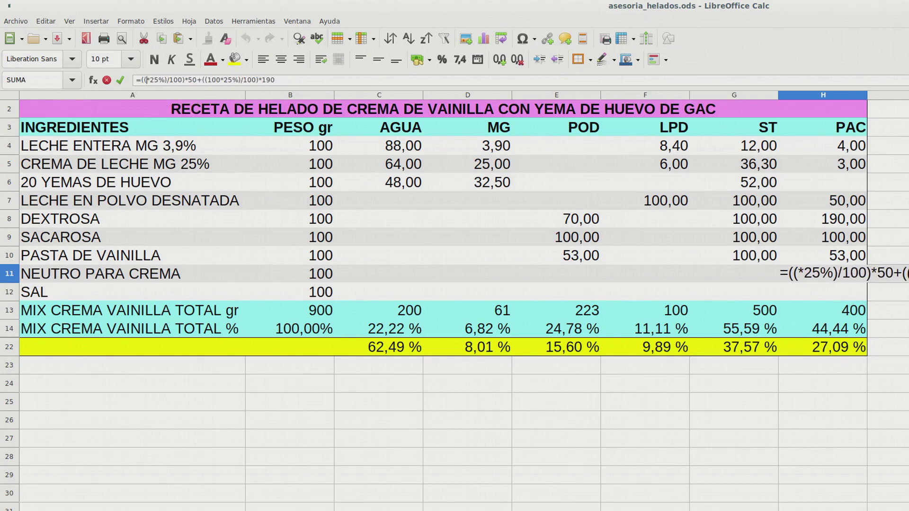
left_click(290, 274)
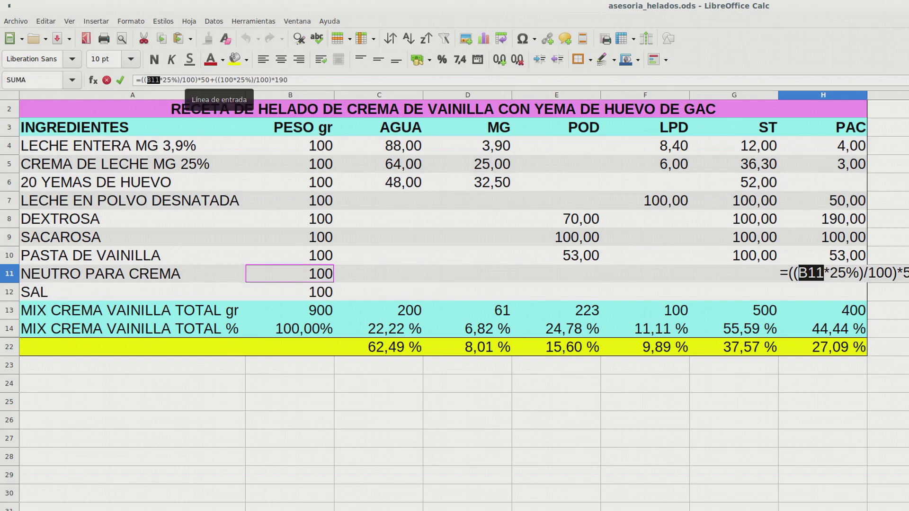
left_click(233, 79)
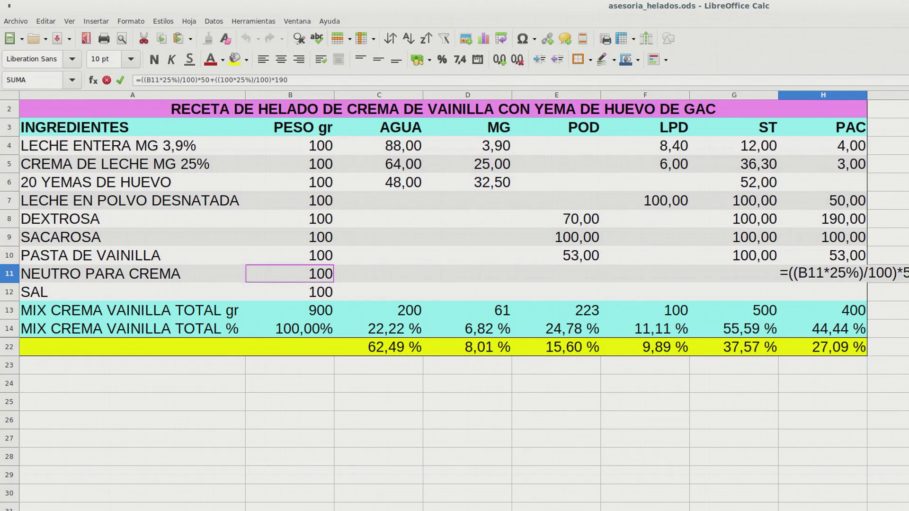
key("BackSpace")
key("BackSpace")
key("BackSpace")
left_click(289, 273)
left_click(163, 79)
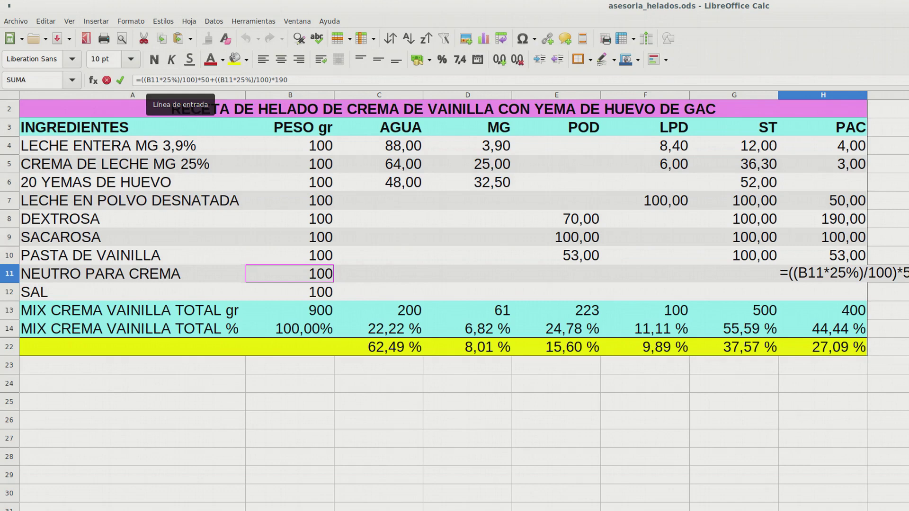
Step: Examine the B11*25% term in the PAC formula of NEUTRO PARA CREMA and accept the formula in H11
left_click(163, 80)
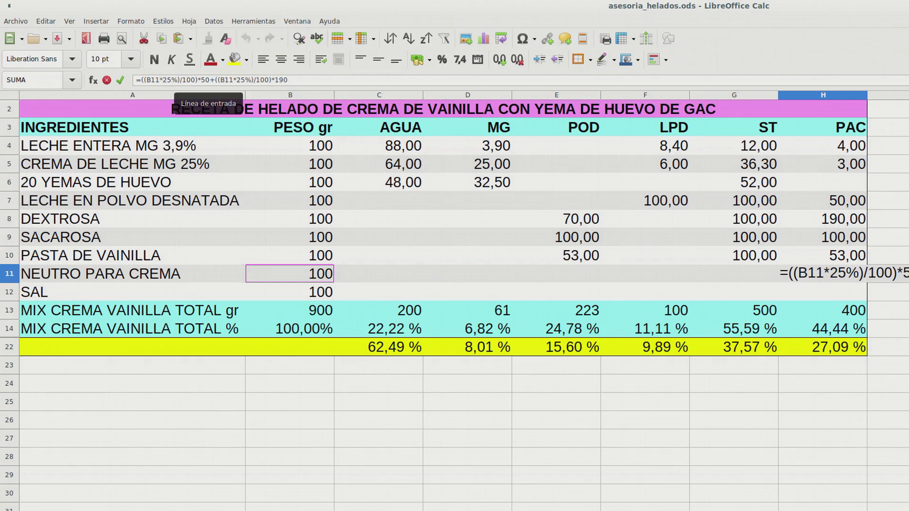
left_click(164, 79)
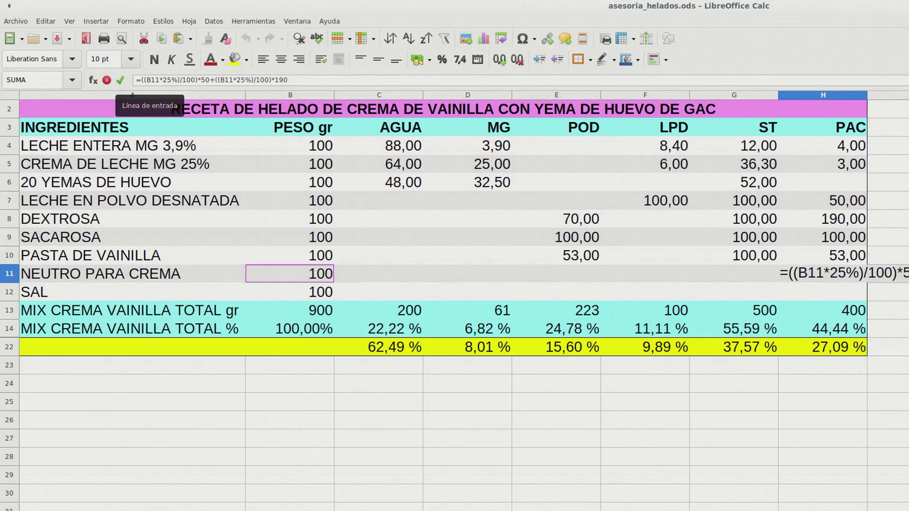
left_click(151, 80)
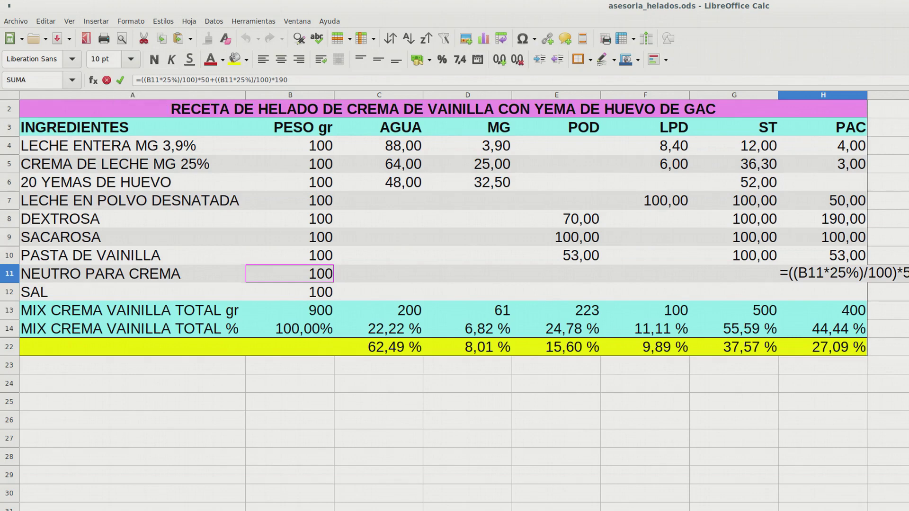
key("shift+Right")
key("shift+Right")
key("shift+Right")
key("shift+Right")
key("shift+Right")
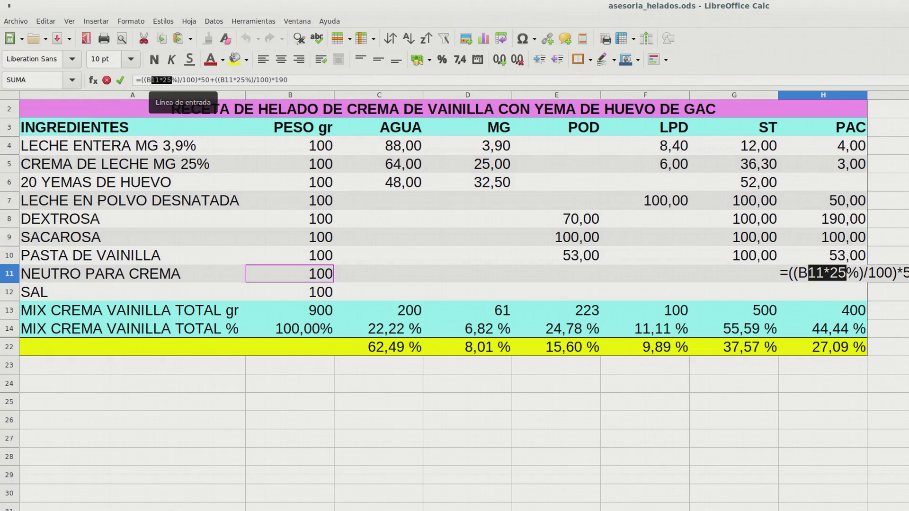
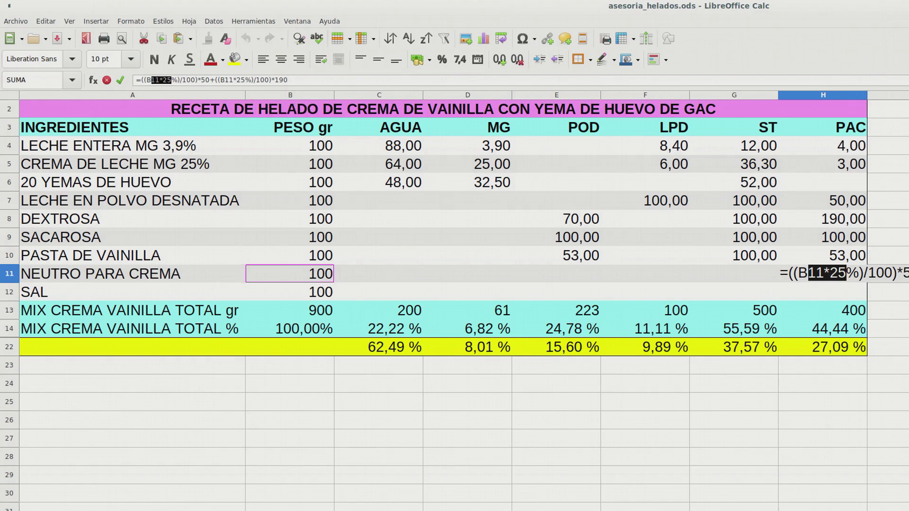
key("Return")
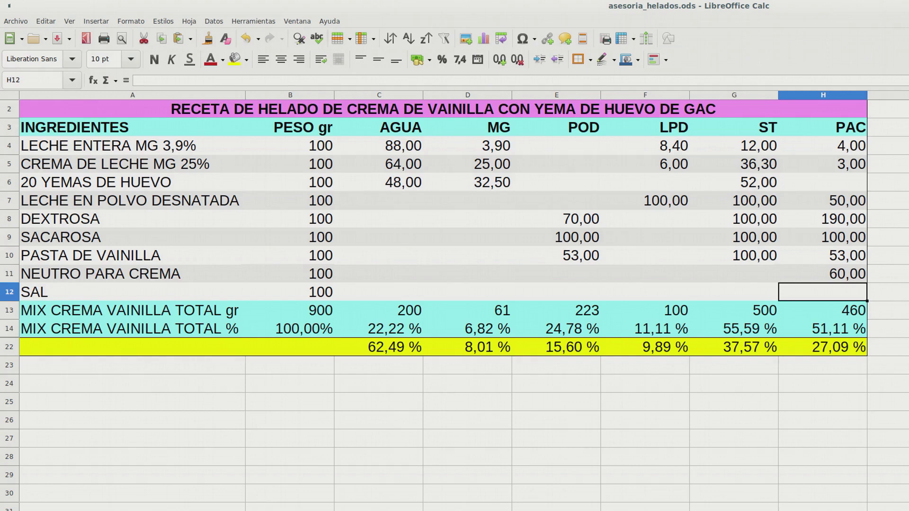
Step: Enter the formula =B12 in the ST cell G12 of SAL, leaving its AGUA, MG, POD and LPD cells empty
left_click(823, 274)
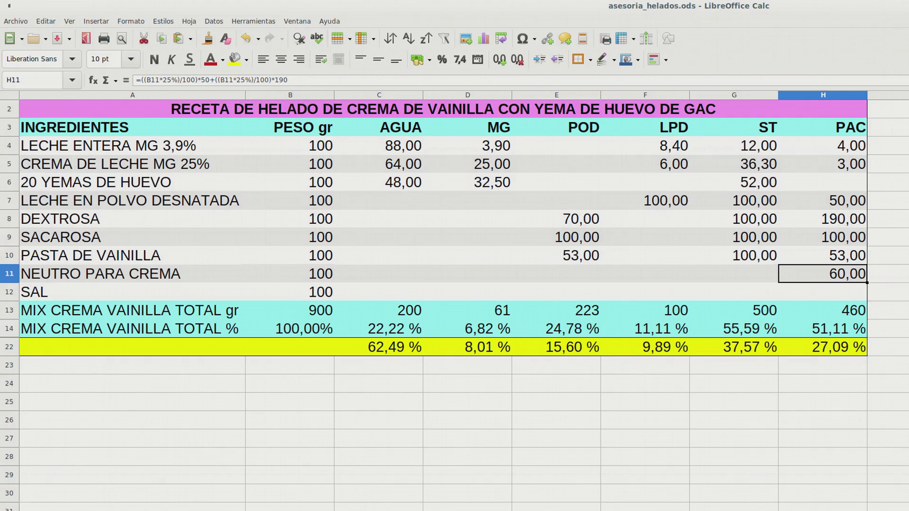
left_click(289, 292)
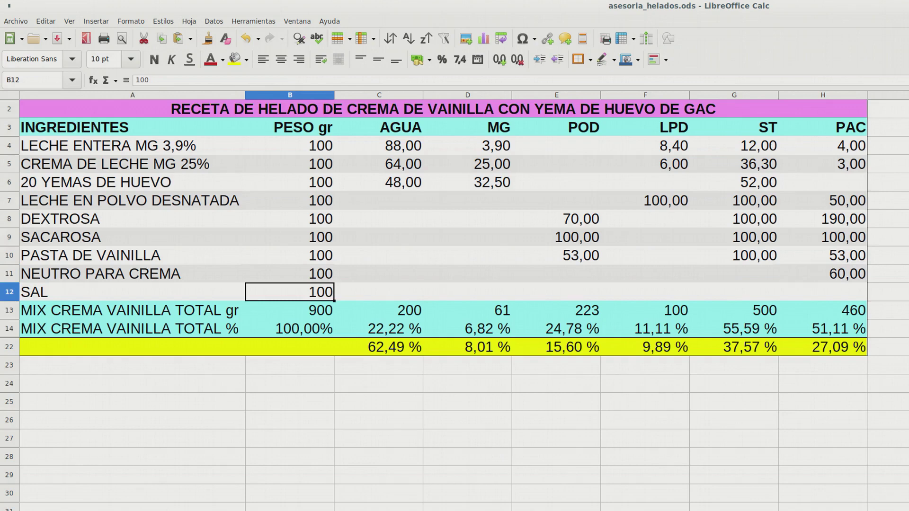
left_click(379, 293)
left_click(467, 292)
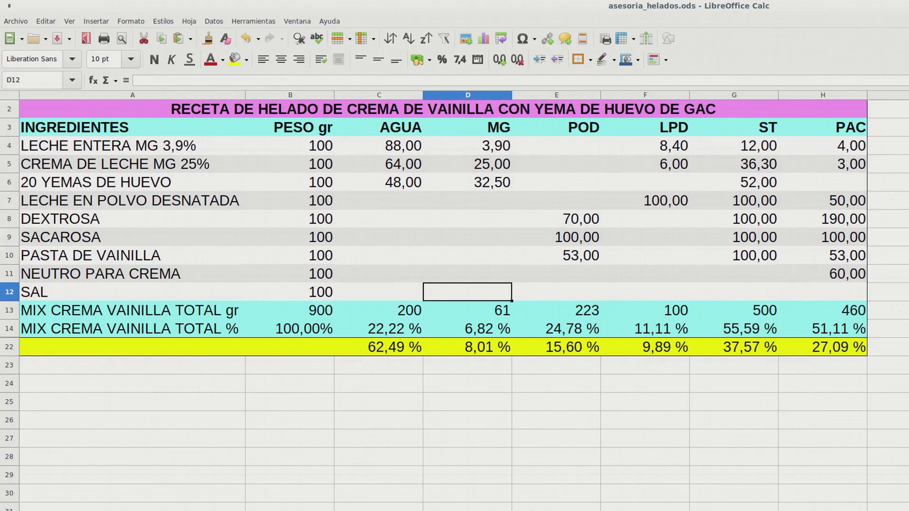
left_click(556, 292)
left_click(644, 292)
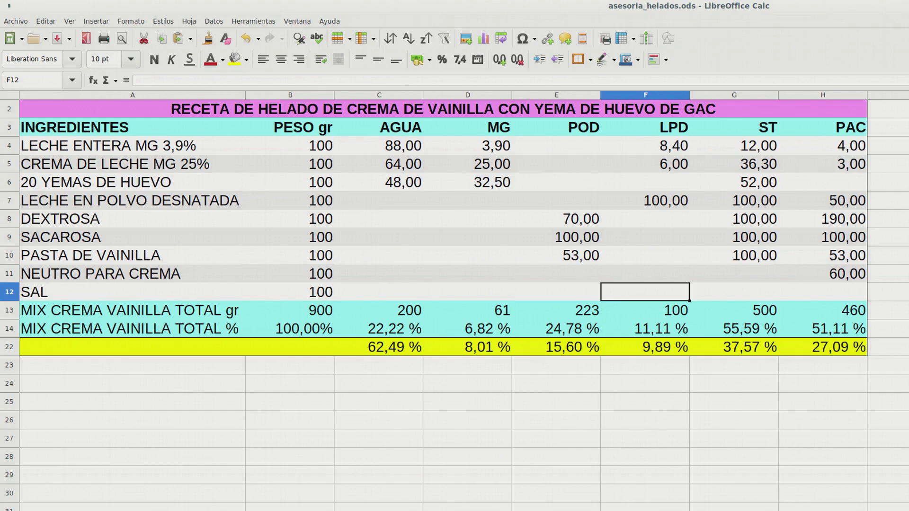
left_click(734, 293)
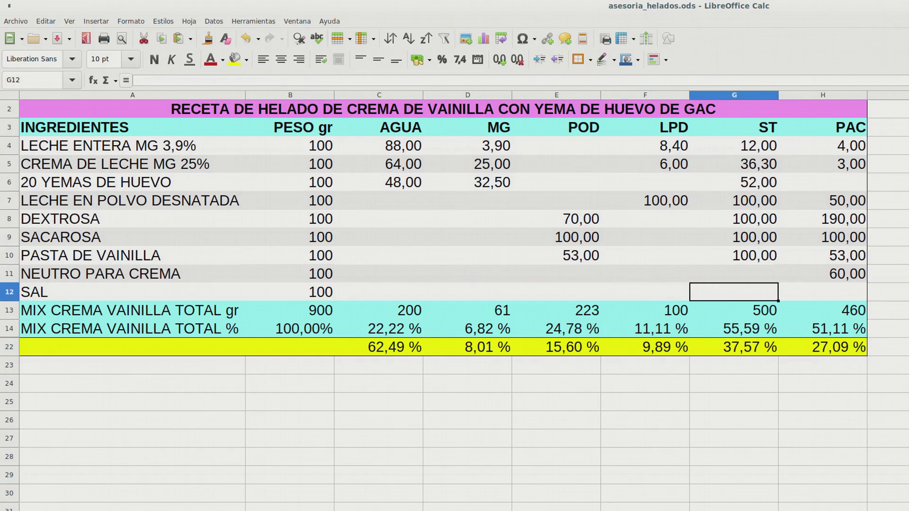
type("=")
left_click(289, 292)
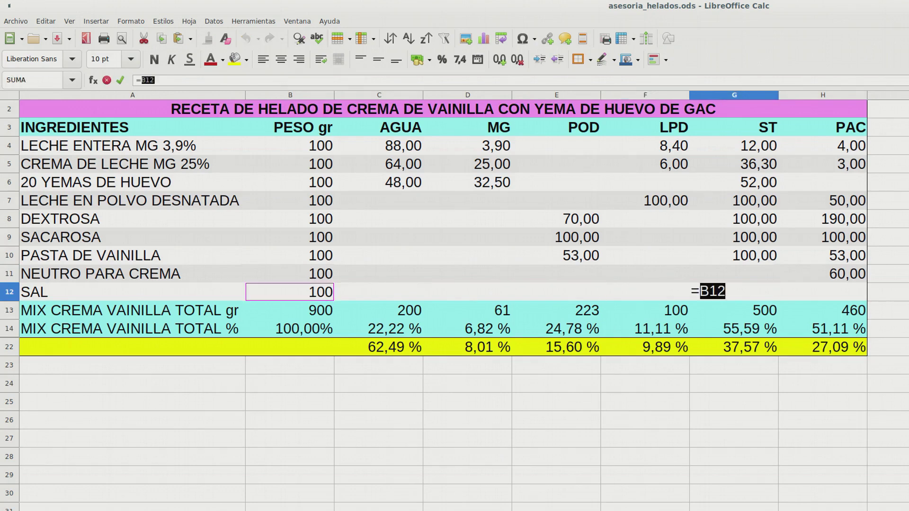
key("Return")
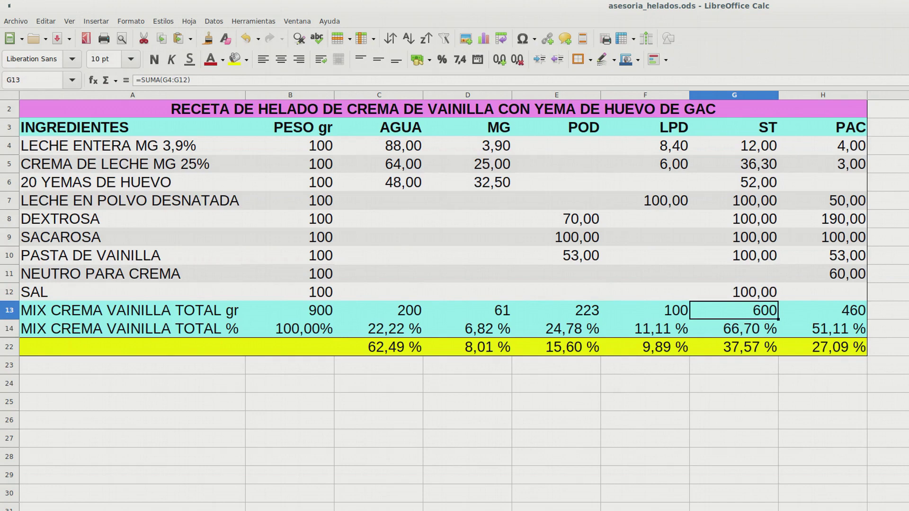
Step: Enter the formula =B12 in the PAC cell H12 of SAL
left_click(823, 292)
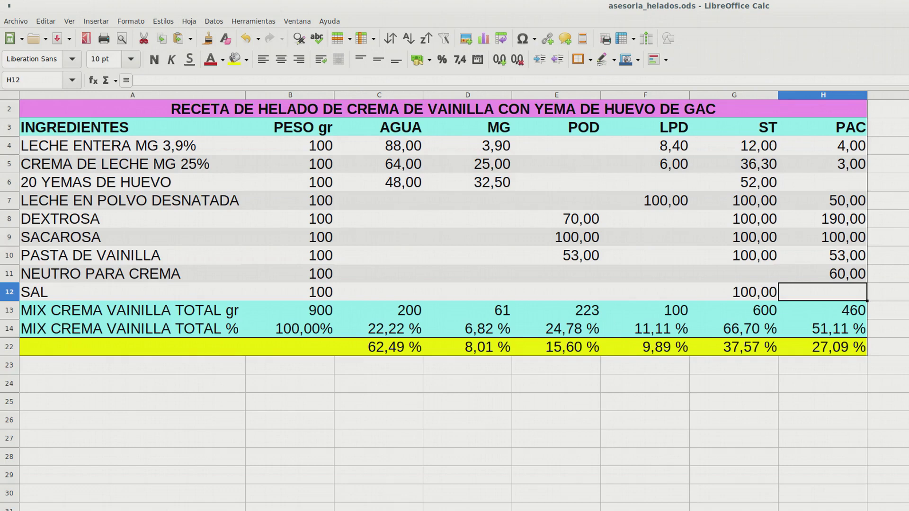
left_click(126, 80)
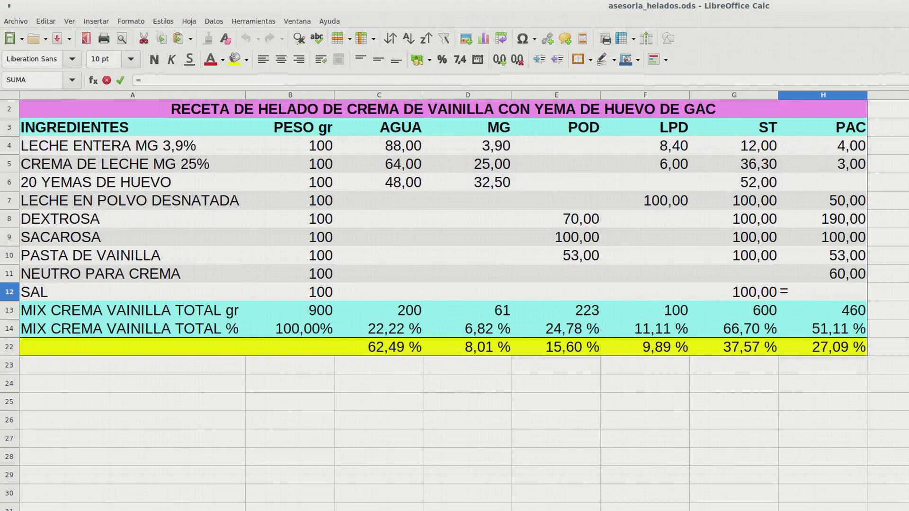
left_click(290, 292)
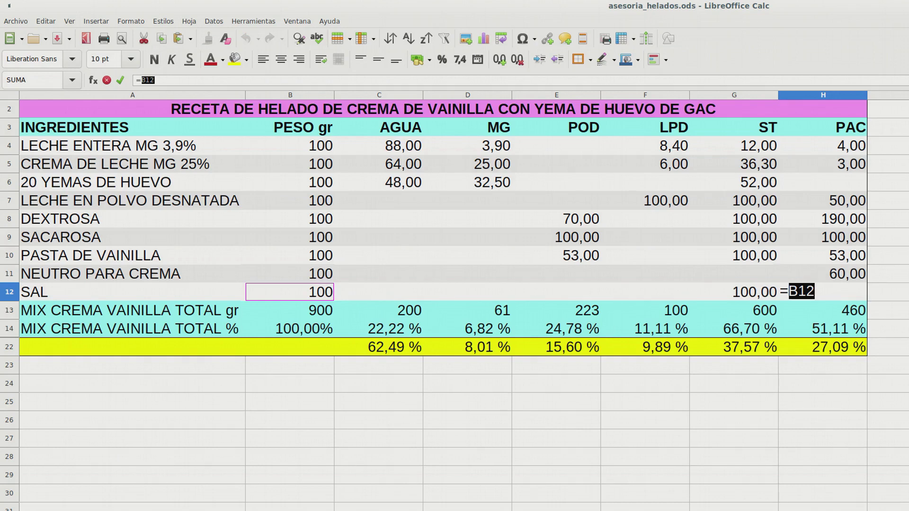
key("Return")
Step: Set the weight of SAL to 50 g and the weight of NEUTRO PARA CREMA to 75 g
left_click(290, 292)
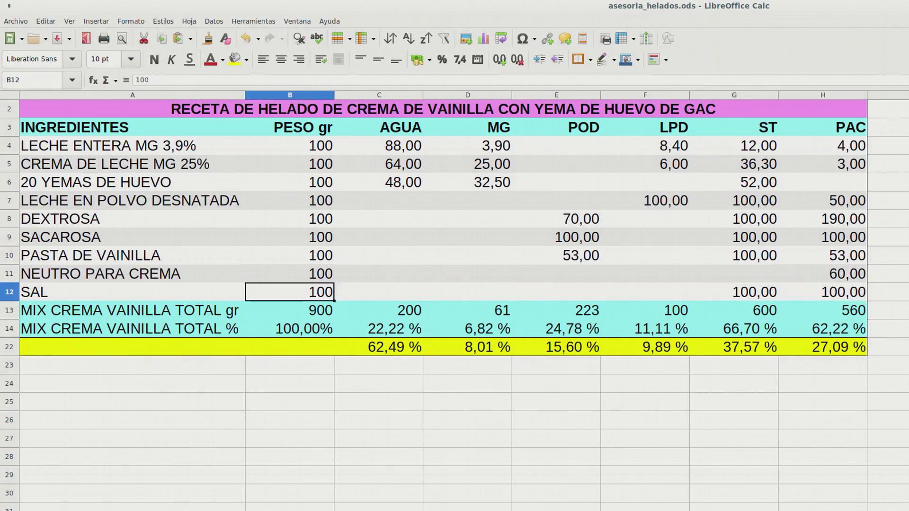
type("50")
key("Return")
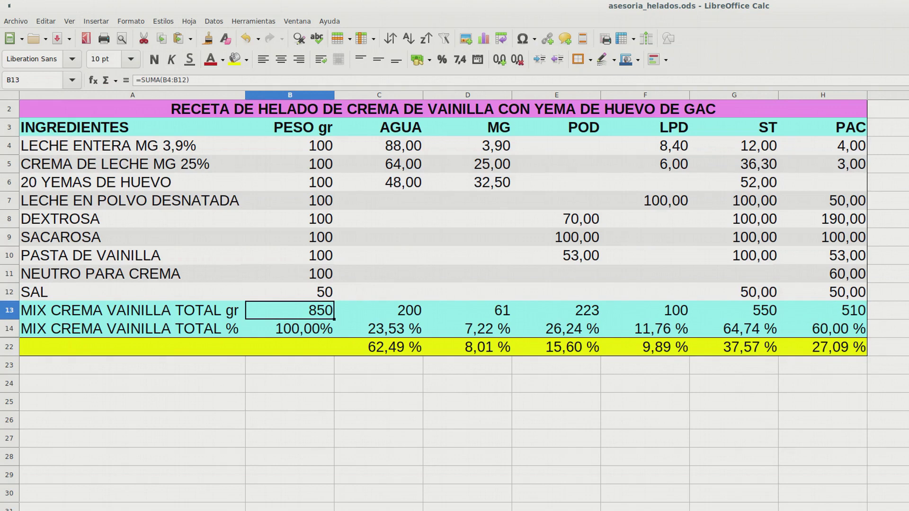
left_click(289, 274)
type("75")
key("Return")
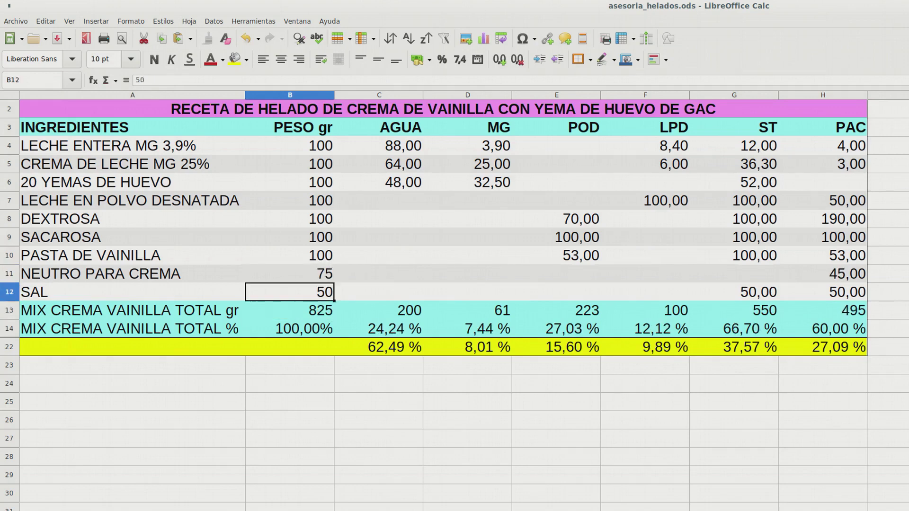
Step: Set the weight of PASTA DE VAINILLA to 160 g and the weight of SACAROSA to 200 g
left_click(289, 256)
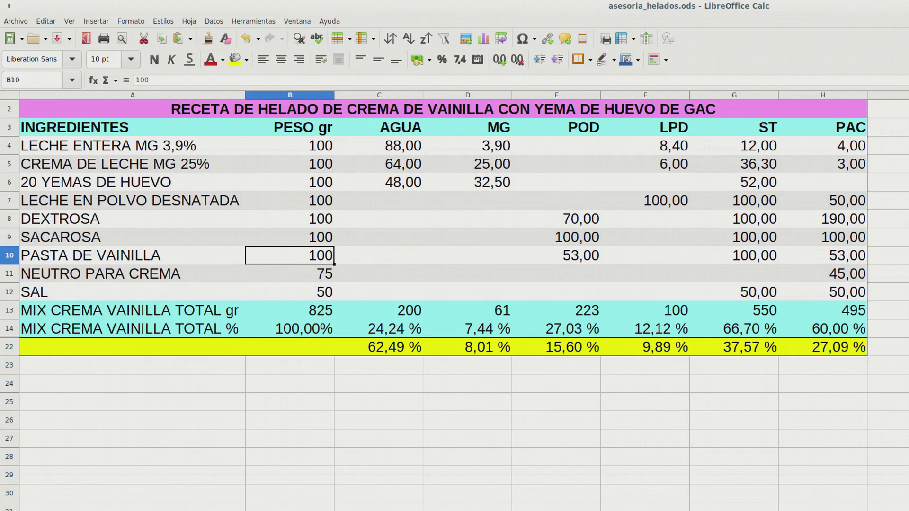
type("160")
key("Return")
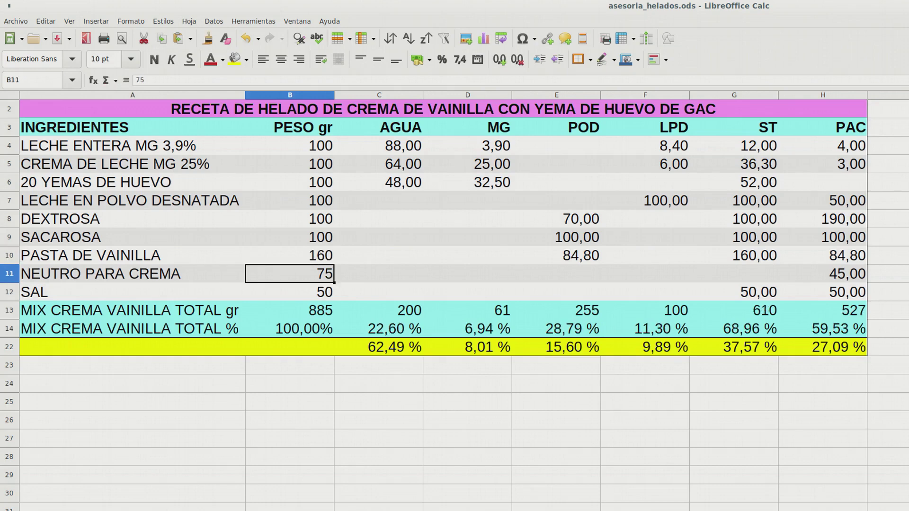
left_click(290, 237)
type("200")
key("Return")
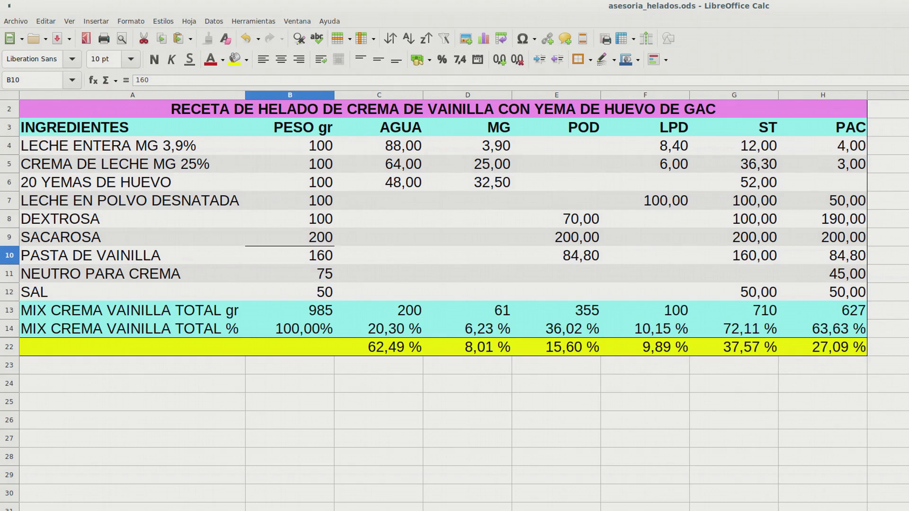
Step: Enter a weight of 100 g for DEXTROSA and 300 g for LECHE EN POLVO DESNATADA
left_click(290, 219)
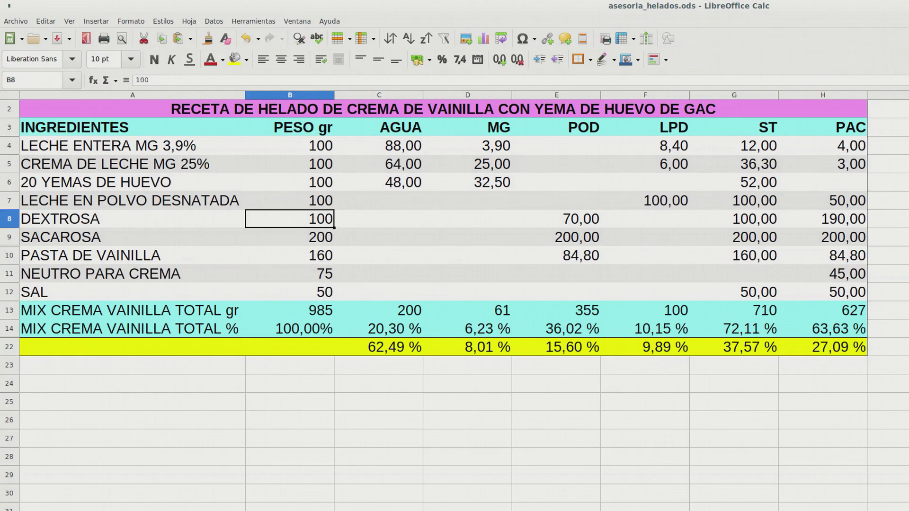
type("100")
key("Return")
left_click(290, 201)
type("100")
left_click(318, 200)
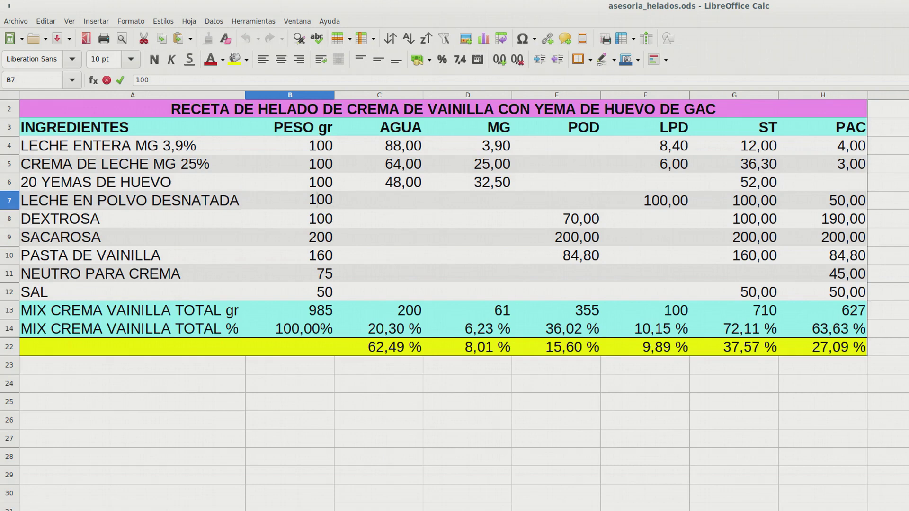
key("BackSpace")
type("3")
key("Return")
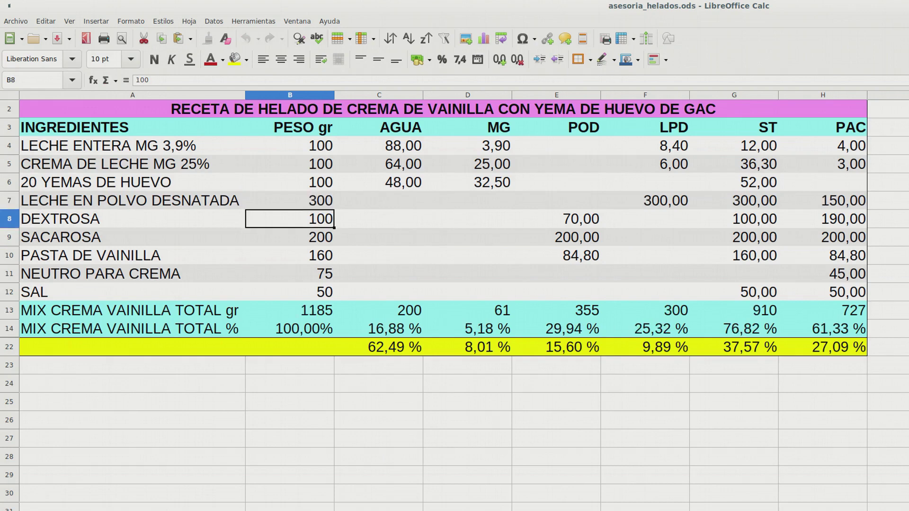
Step: Set the weight of 20 YEMAS DE HUEVO to 200 g and the weight of CREMA DE LECHE MG 25% to 60 g
left_click(290, 182)
type("200")
key("Return")
left_click(290, 164)
type("60")
key("Return")
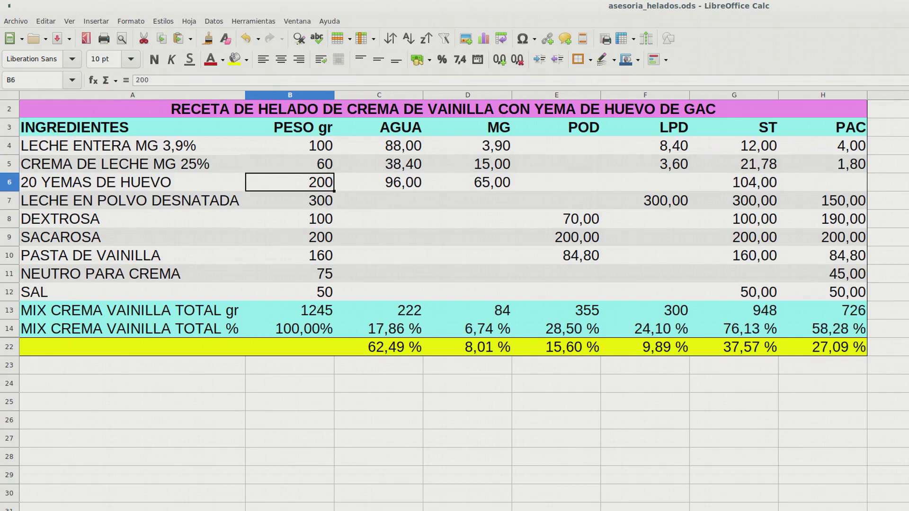
Step: Set the weight of LECHE ENTERA MG 3,9% in B4 to 200 g
double_click(319, 146)
left_click_drag(317, 146, 308, 146)
left_click(309, 145)
double_click(325, 146)
left_click(309, 146)
type("2")
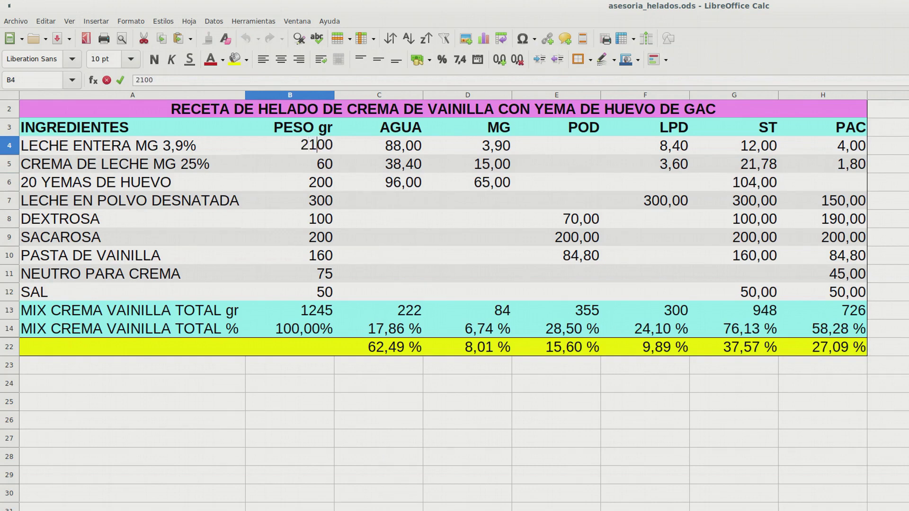
key("Delete")
key("Return")
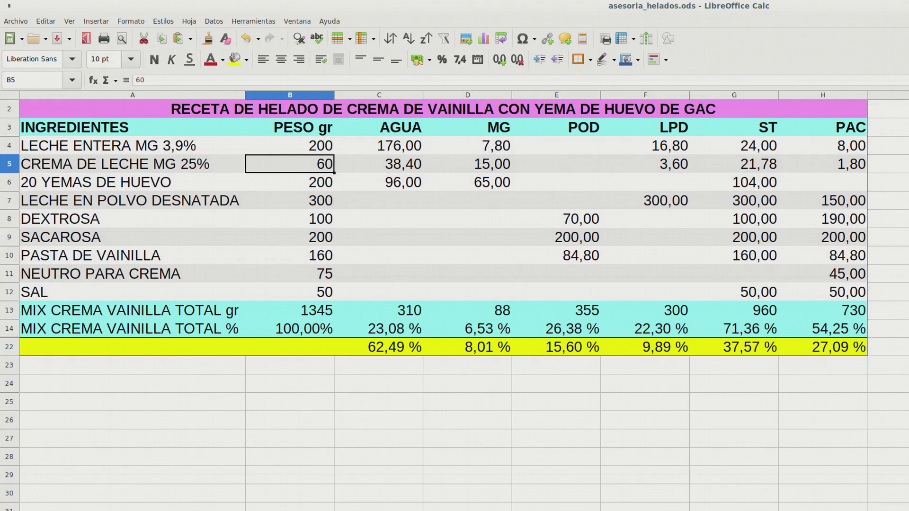
Step: Clear the total formulas in B13:H13 of the MIX CREMA VAINILLA TOTAL gr row
left_click(289, 310)
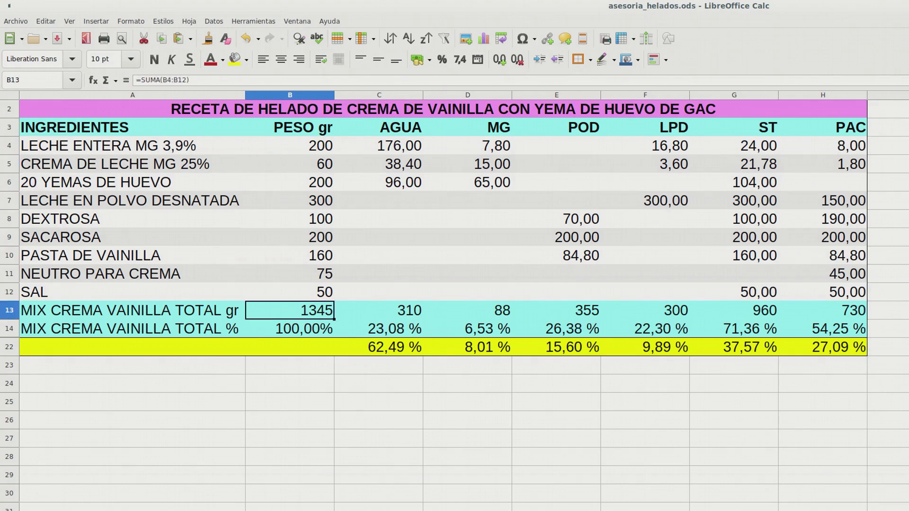
left_click(822, 310)
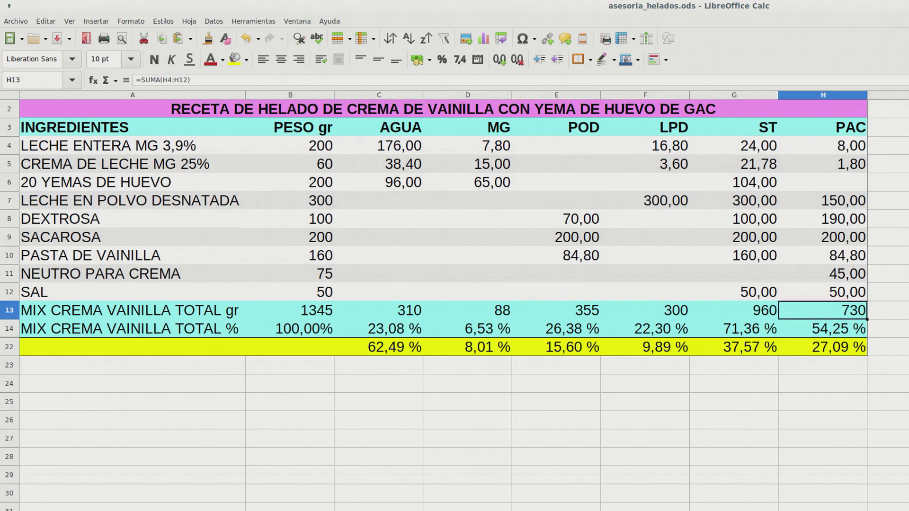
left_click_drag(823, 311, 645, 296)
left_click_drag(557, 296, 379, 311)
left_click_drag(289, 311, 823, 310)
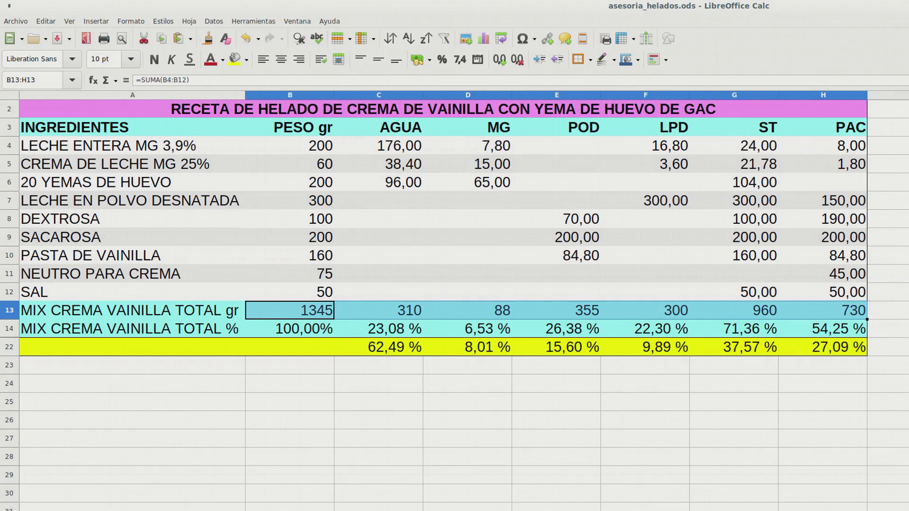
key("Tab")
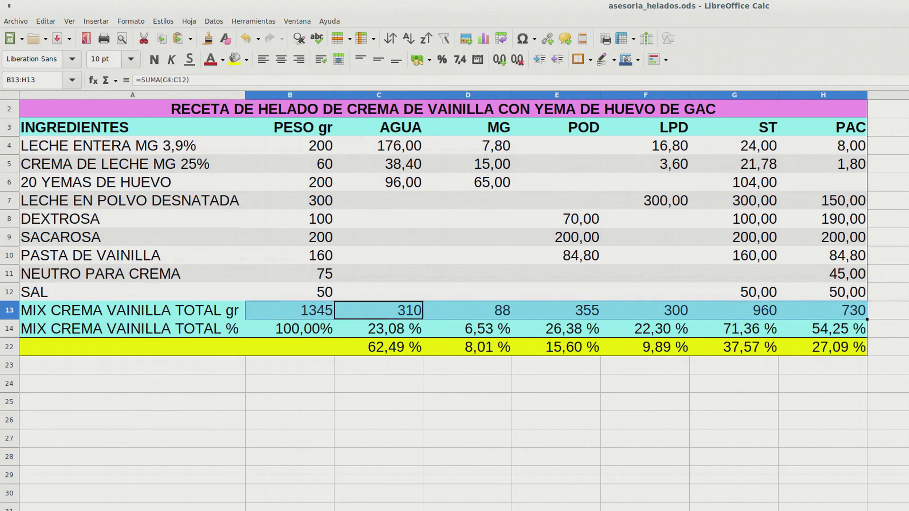
key("Delete")
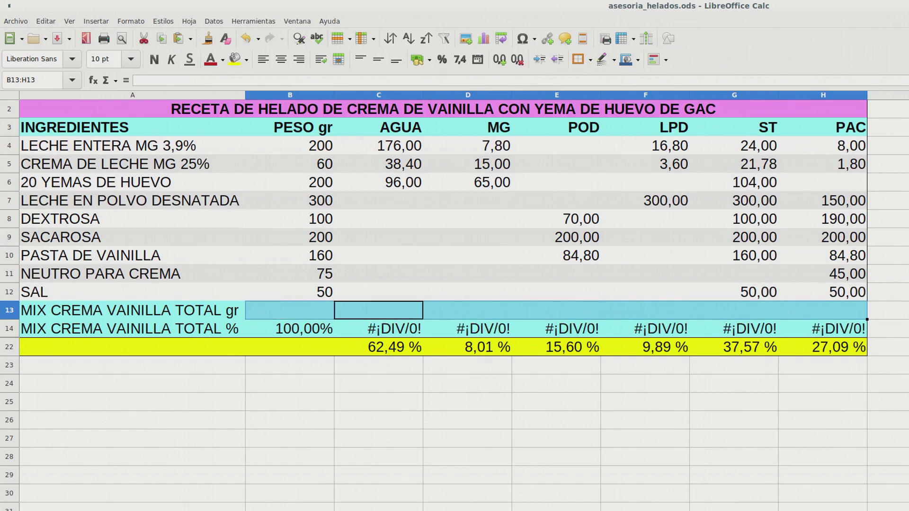
Step: Total the ingredient weights in B13 with the sum formula =SUMA(B4:B12)
left_click(290, 311)
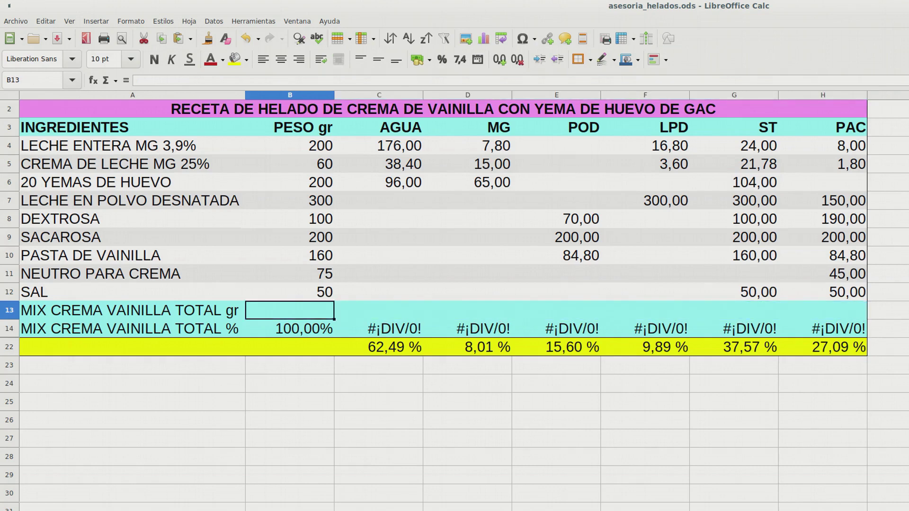
left_click(115, 80)
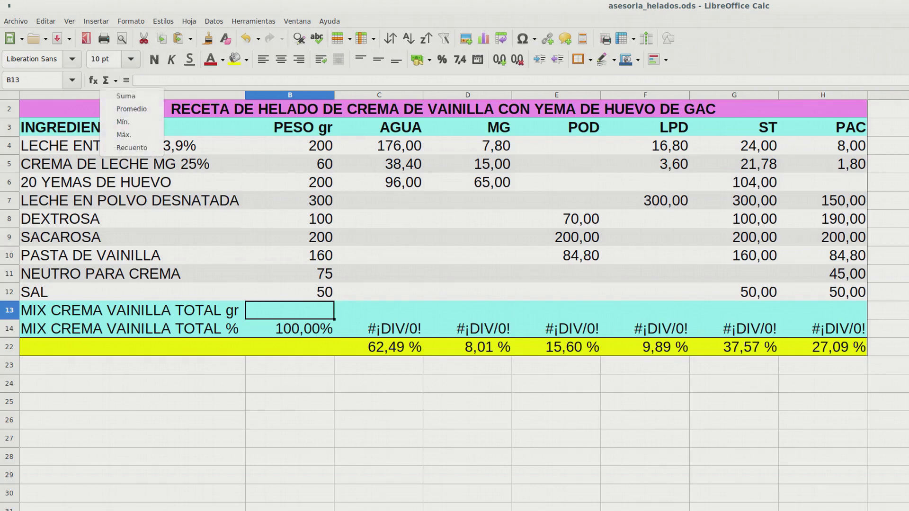
left_click(120, 96)
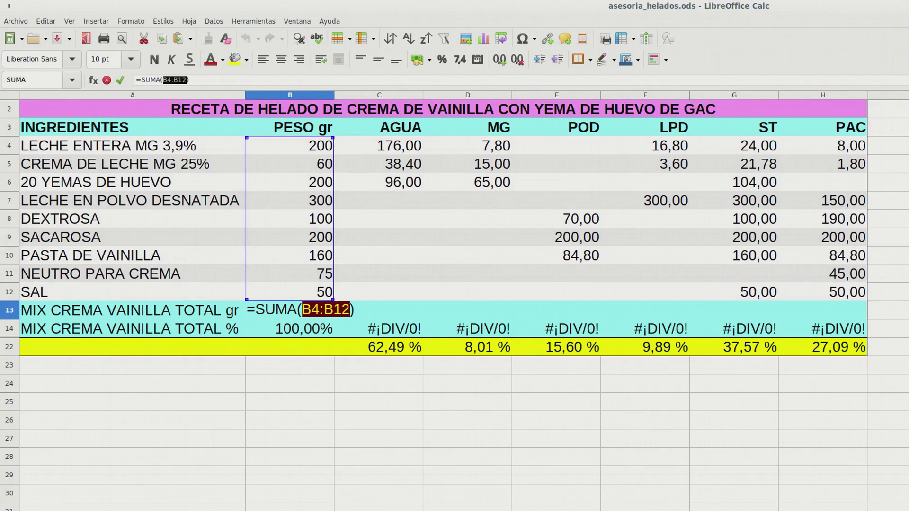
key("shift+Up")
key("shift+Up")
key("shift+Up")
key("shift+Up")
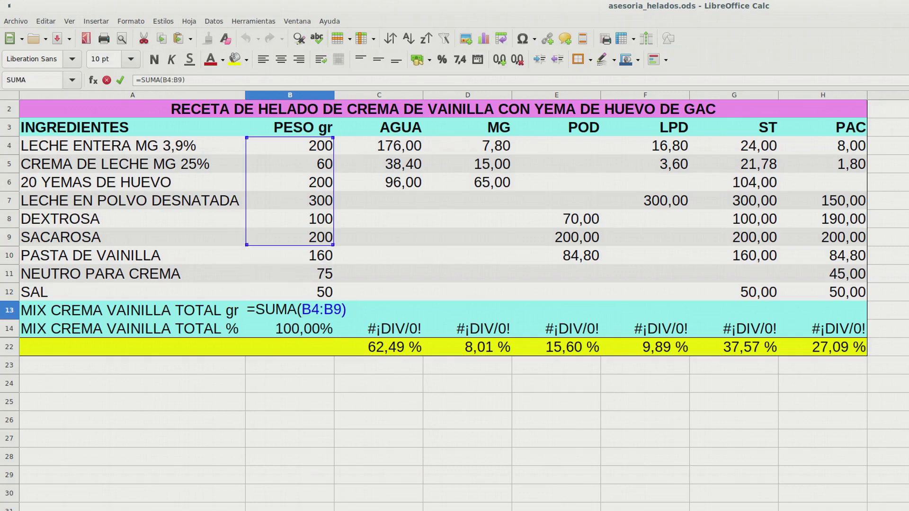
key("shift+Down")
key("shift+Down")
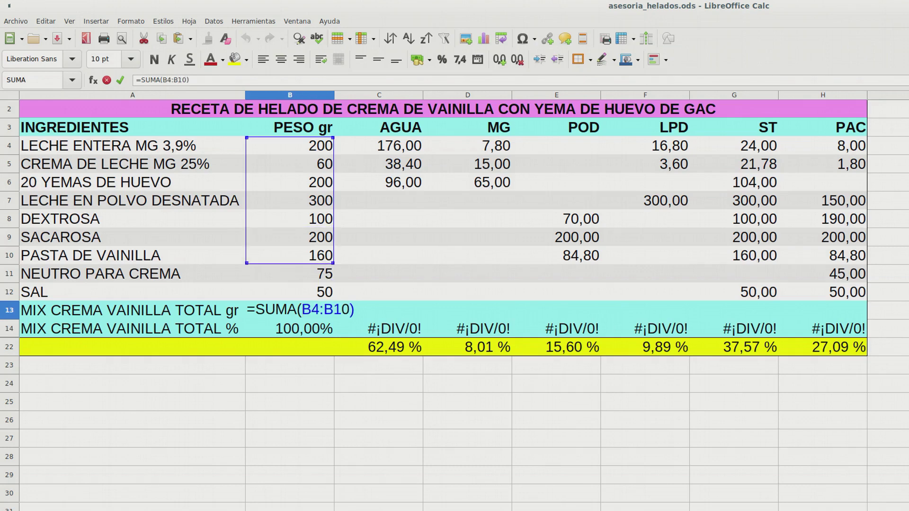
key("shift+Down")
key("shift+Down")
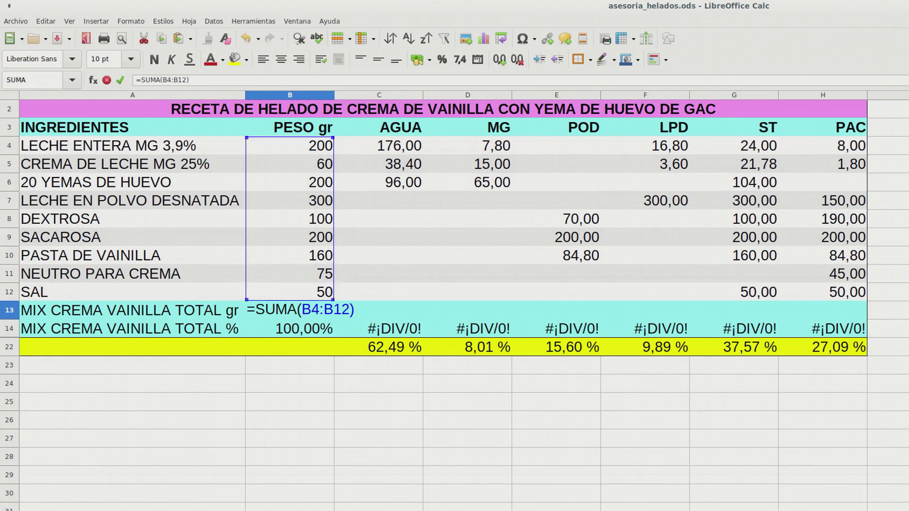
key("Return")
Step: Total the AGUA column in C13 with the sum formula =SUMA(C4:C12)
left_click(378, 311)
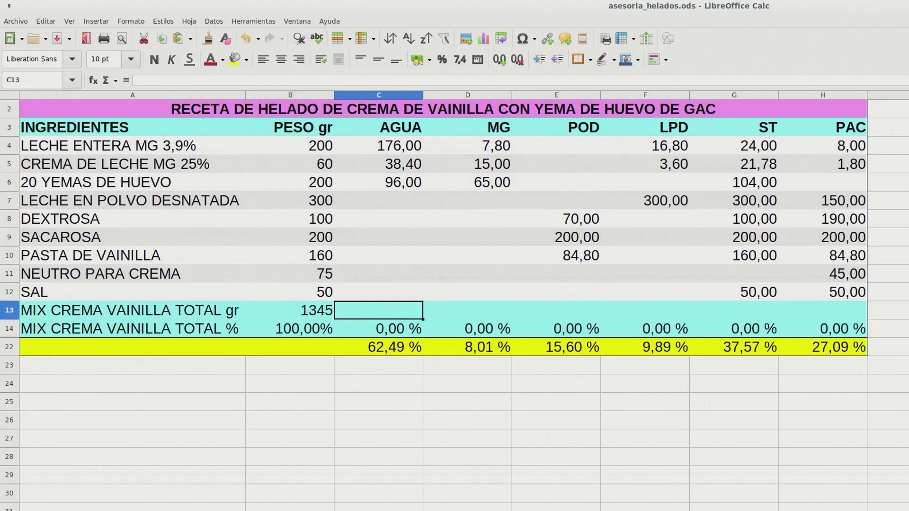
left_click(116, 80)
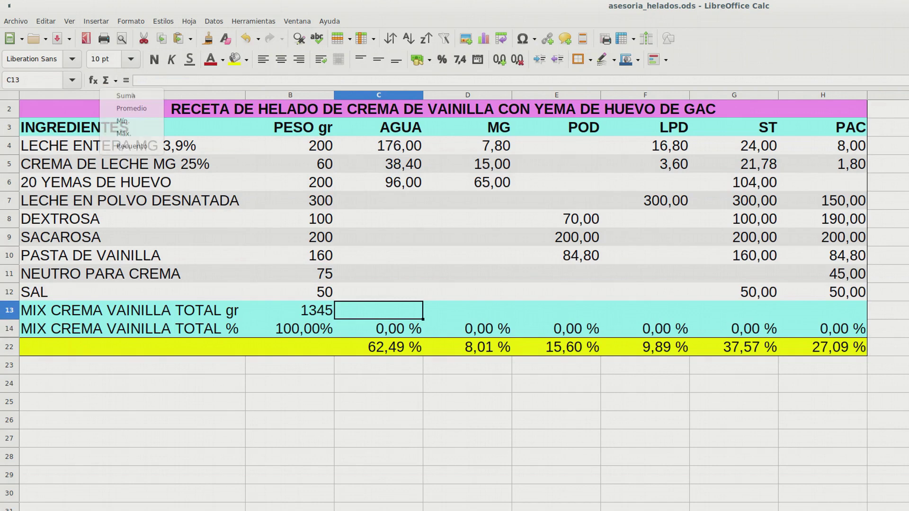
left_click(126, 95)
left_click(378, 145)
left_click_drag(378, 145, 418, 294)
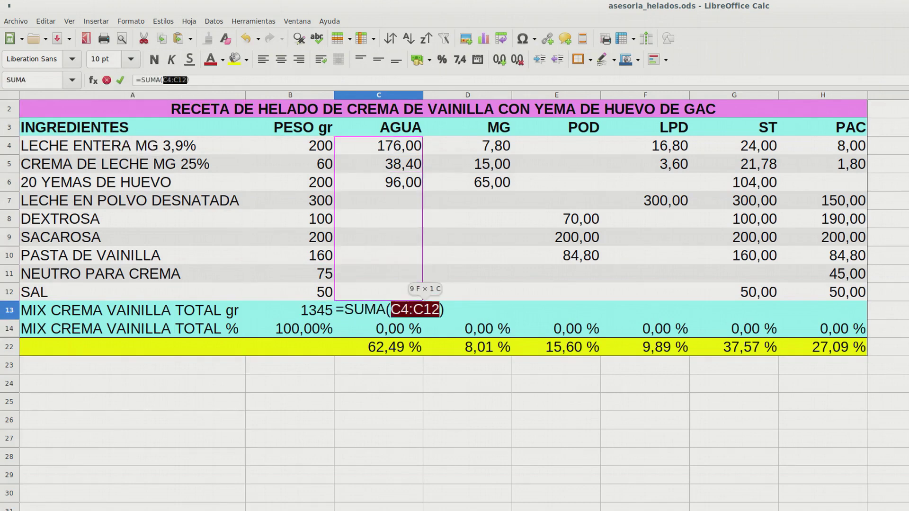
key("Return")
Step: Total the MG column in D13 with the sum formula =SUMA(D4:D12)
left_click(467, 311)
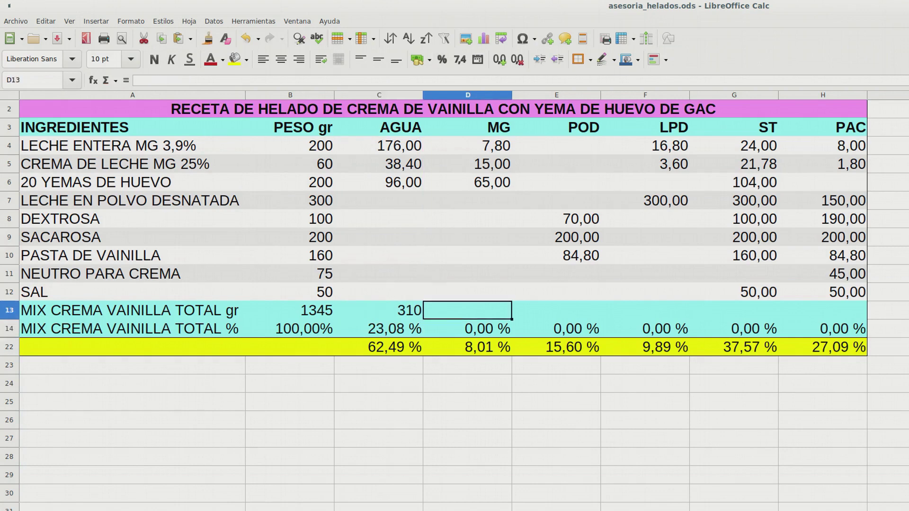
left_click(116, 80)
left_click(126, 95)
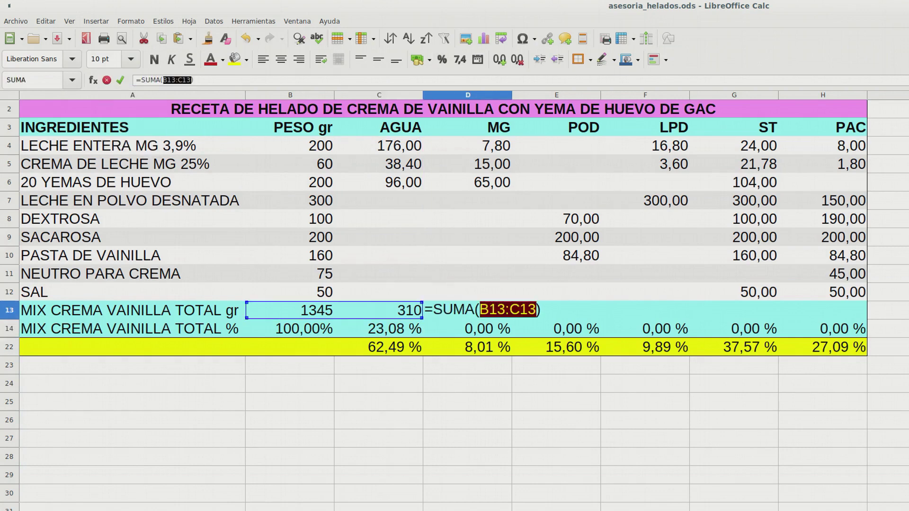
left_click_drag(492, 146, 508, 286)
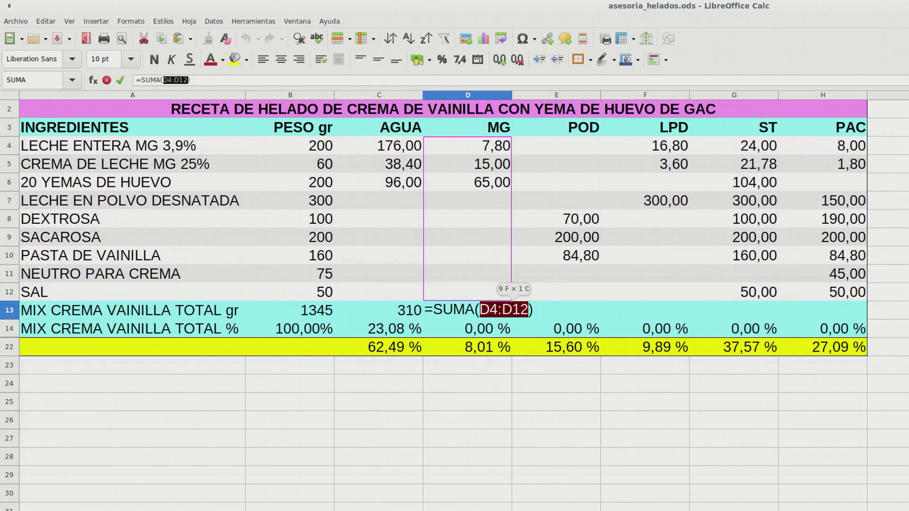
key("Return")
Step: Total the POD column in E13 by summing the ingredient rows E4:E12
left_click(556, 311)
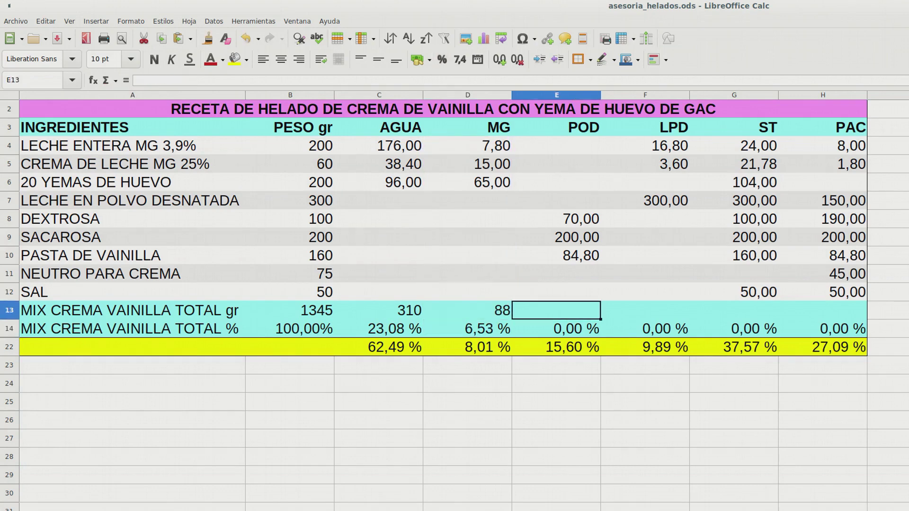
left_click(115, 80)
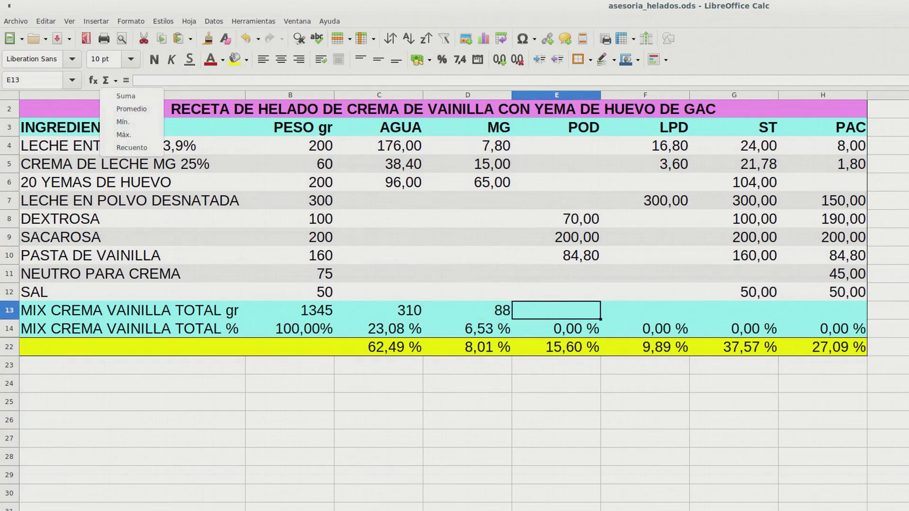
left_click(125, 97)
left_click_drag(592, 146, 598, 289)
key("Return")
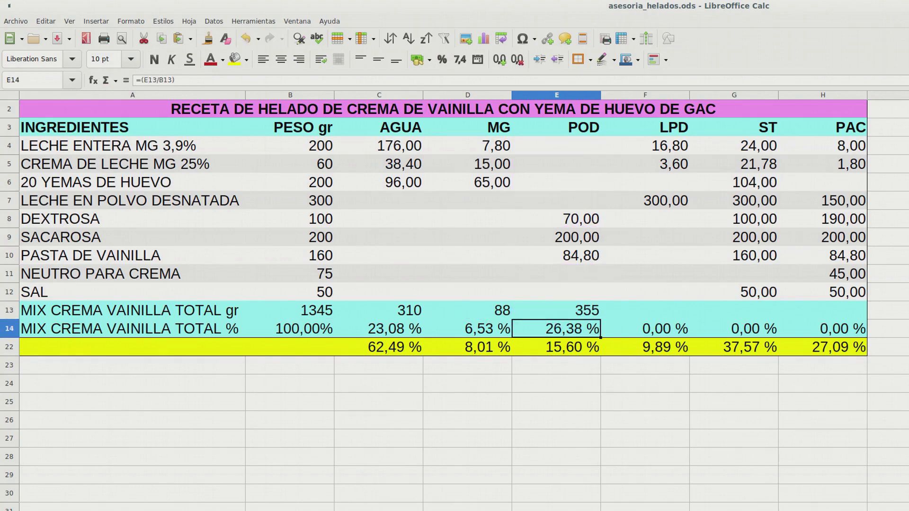
Step: Total the LPD column in F13 by summing the ingredient rows F4:F12
left_click(645, 310)
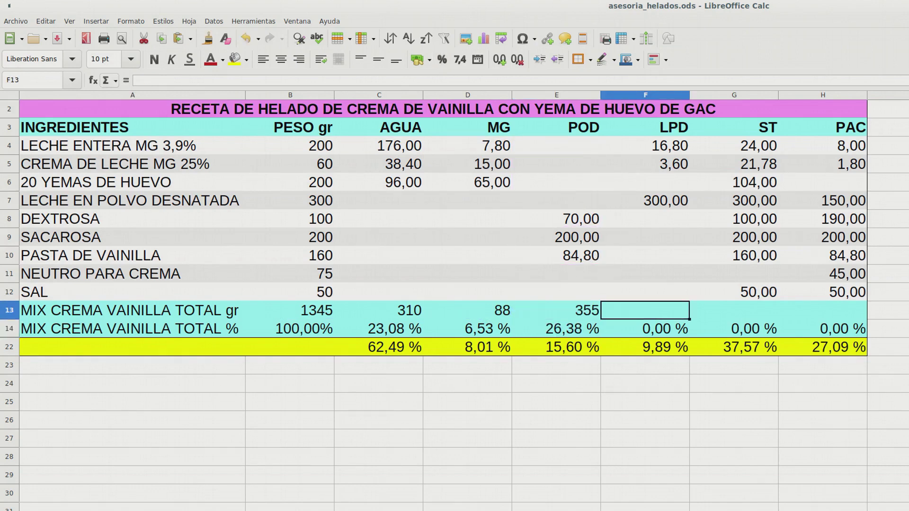
left_click(115, 80)
left_click(125, 95)
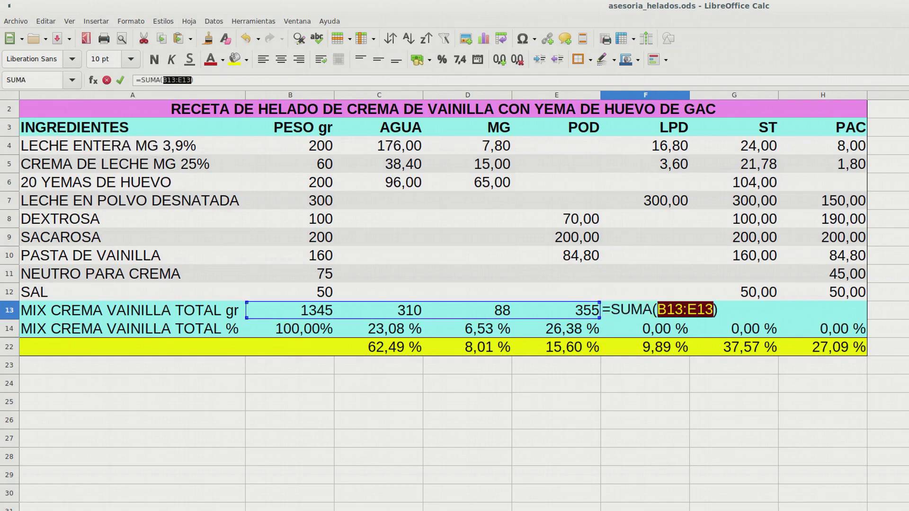
left_click_drag(663, 145, 668, 293)
key("Return")
Step: Total the ST column in G13 by summing the ingredient rows G4:G12
left_click(734, 311)
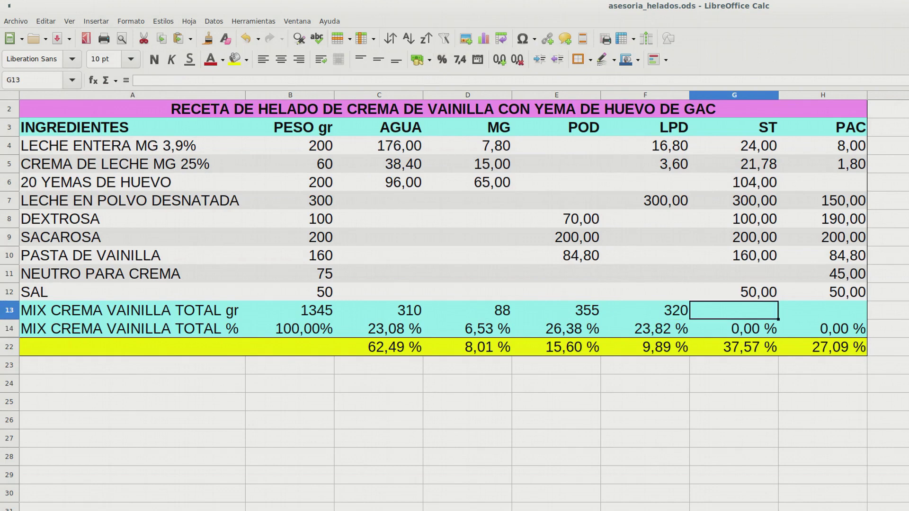
left_click(115, 80)
left_click(125, 96)
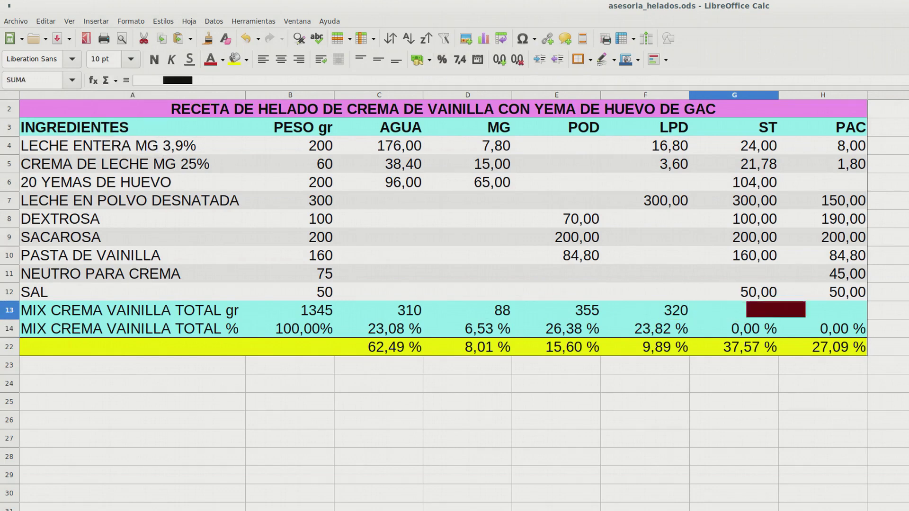
left_click_drag(758, 145, 758, 292)
key("Return")
Step: Total the PAC column in H13 by summing the ingredient rows H4:H12
left_click(823, 310)
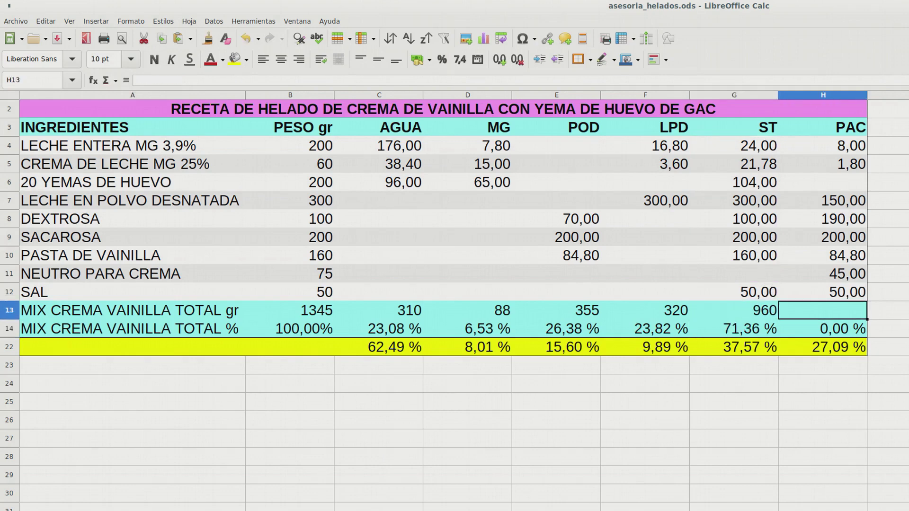
left_click(115, 81)
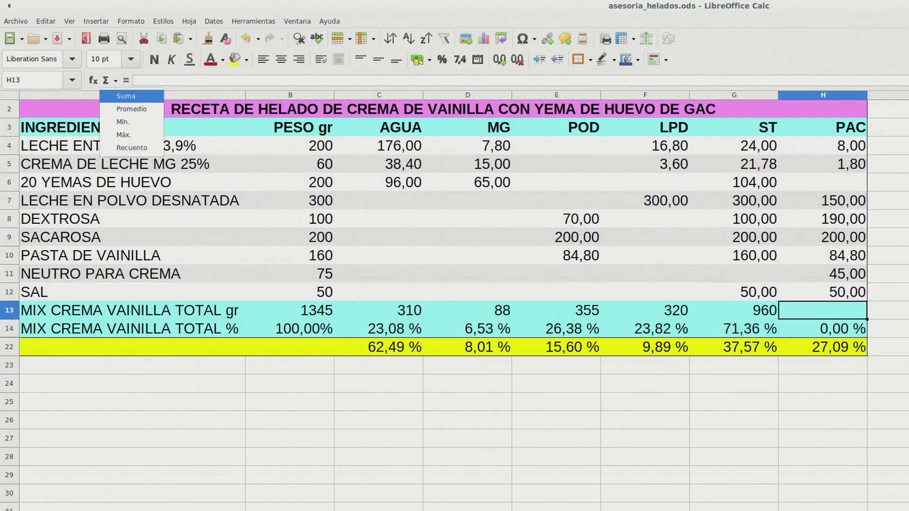
left_click(126, 95)
left_click(823, 145)
left_click_drag(822, 145, 823, 292)
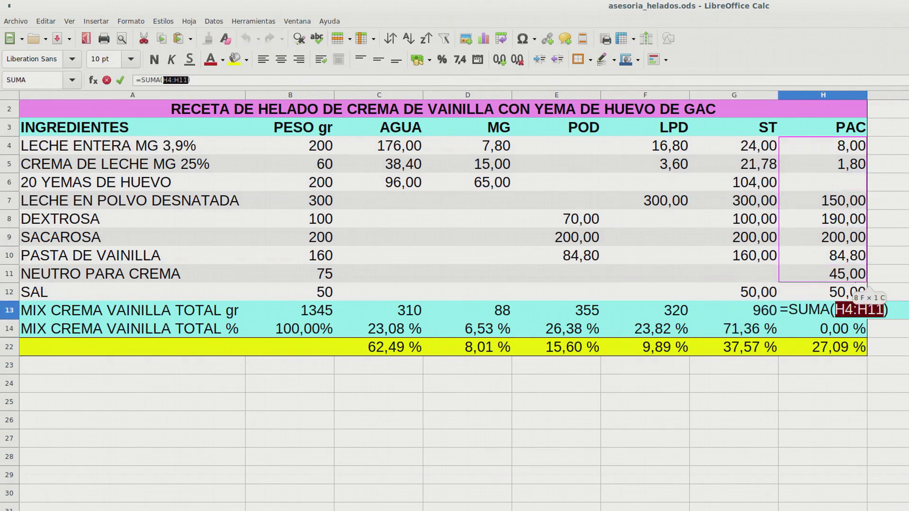
key("Return")
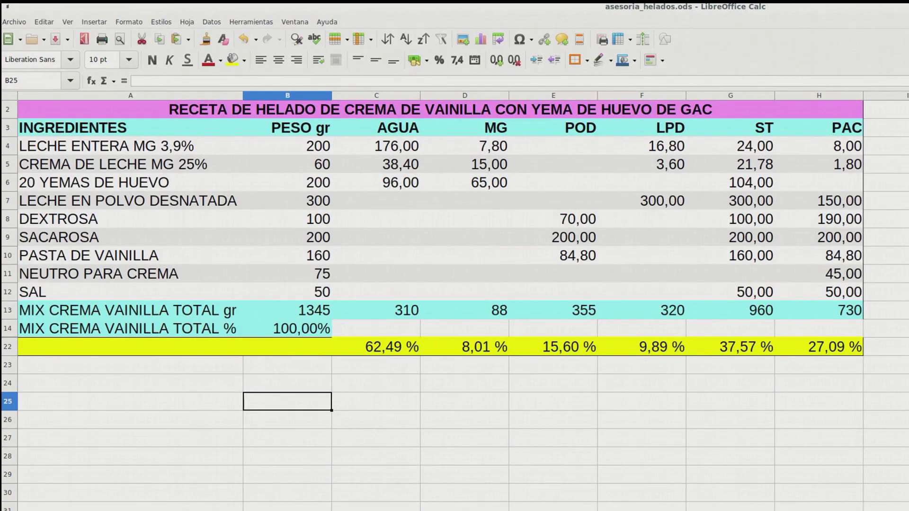
Step: Clear the direct formatting of the empty percentage cells C14:H14 in the MIX CREMA VAINILLA TOTAL % row
left_click(376, 329)
left_click(819, 328)
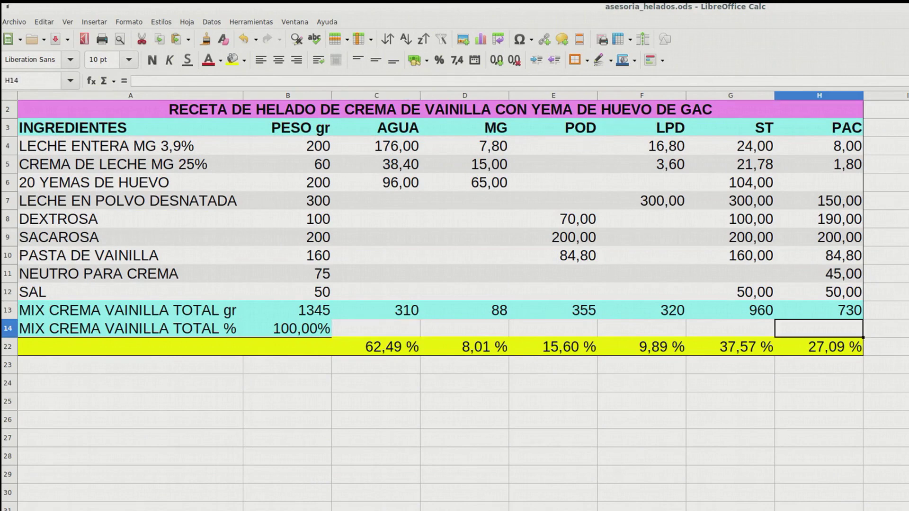
double_click(819, 328)
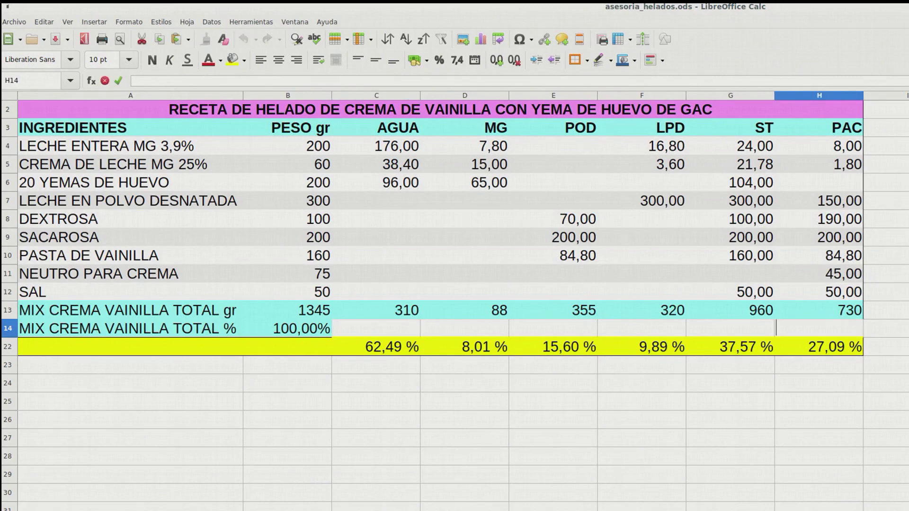
right_click(365, 331)
key("Escape")
left_click_drag(819, 328, 376, 329)
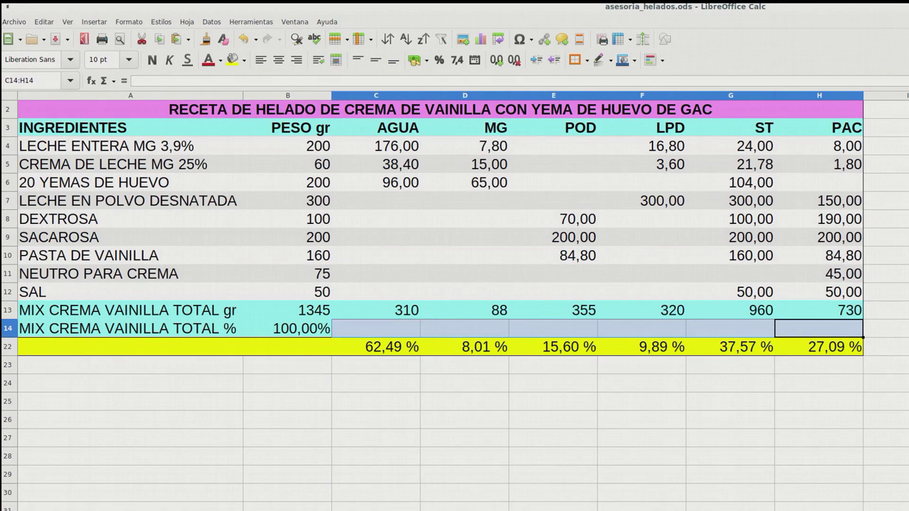
right_click(396, 329)
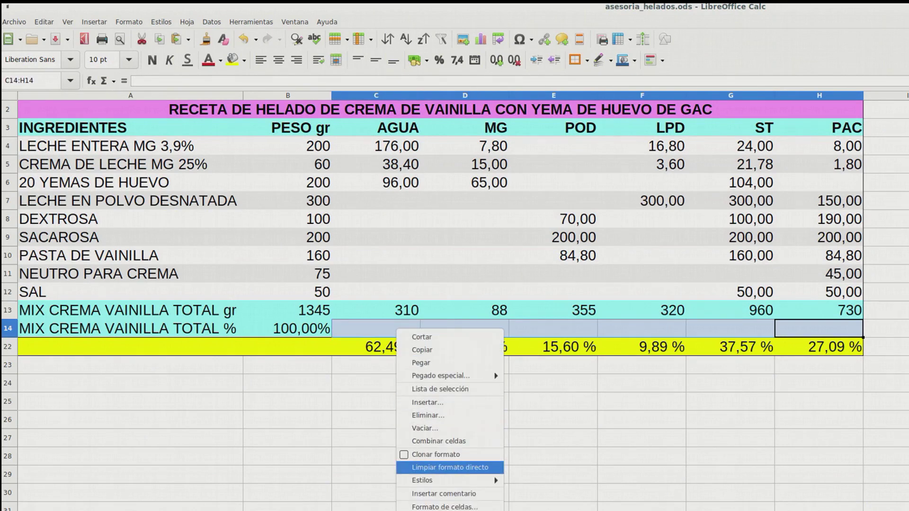
left_click(449, 467)
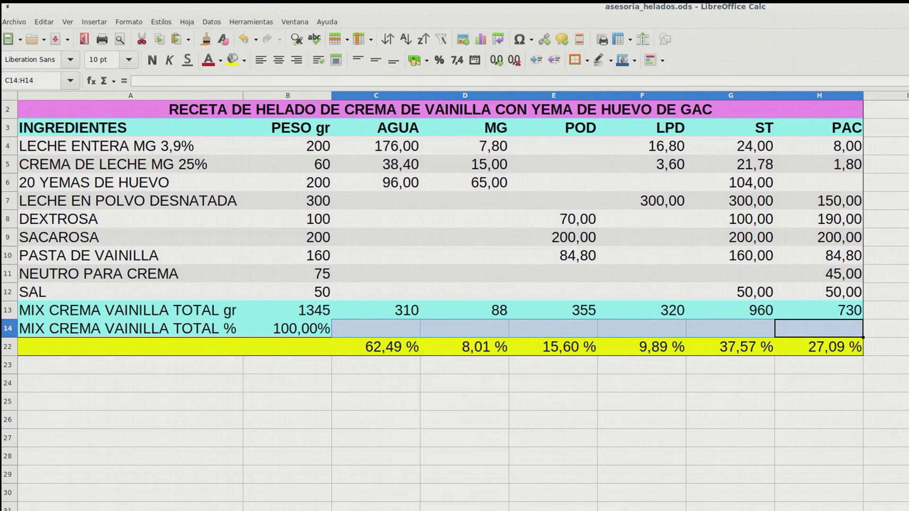
Step: Fill both MIX CREMA VAINILLA TOTAL rows, A13:H14, with a light green background
left_click(244, 60)
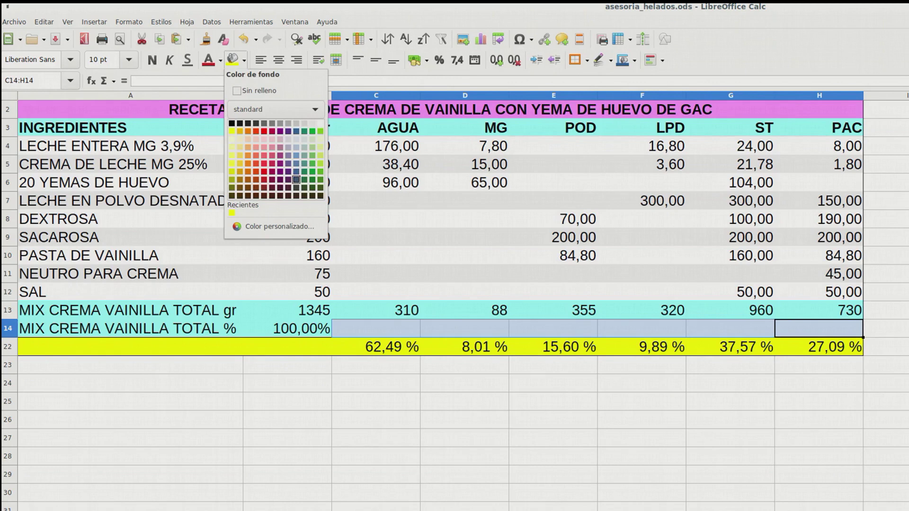
left_click(280, 227)
left_click_drag(180, 311, 822, 328)
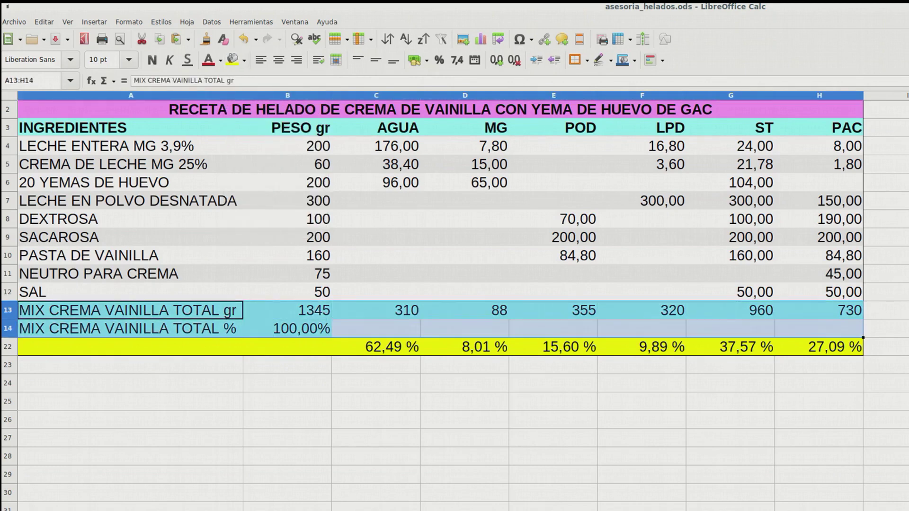
left_click(243, 60)
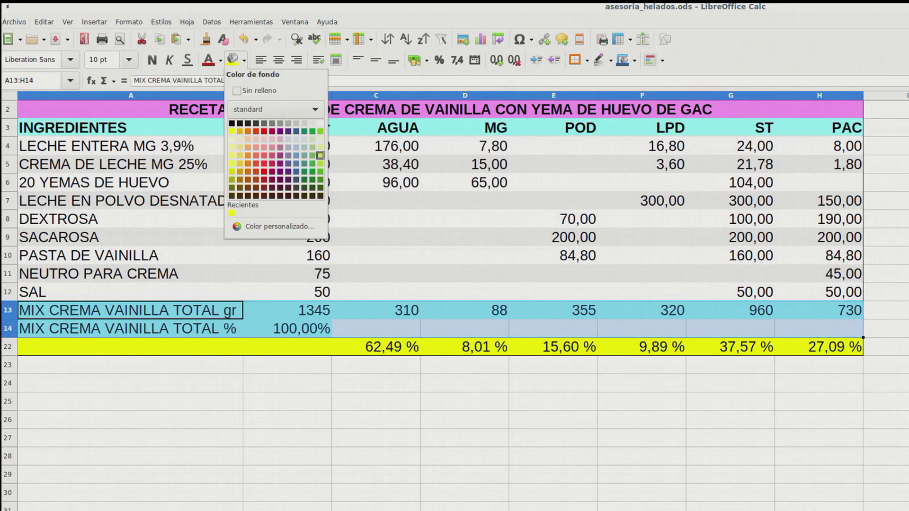
left_click(320, 147)
left_click(376, 347)
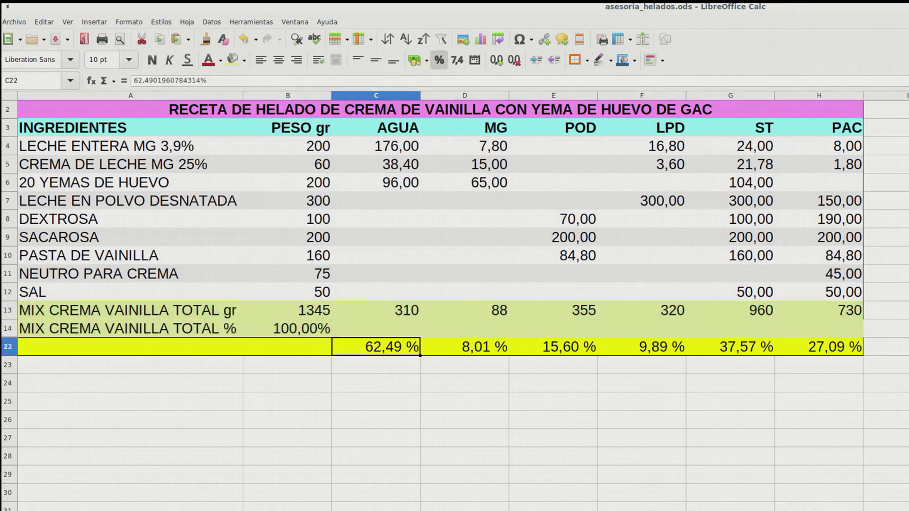
Step: Format cells C14:H14 in the total % row as percentages with two decimals (0,00" "%)
left_click(287, 401)
left_click(376, 328)
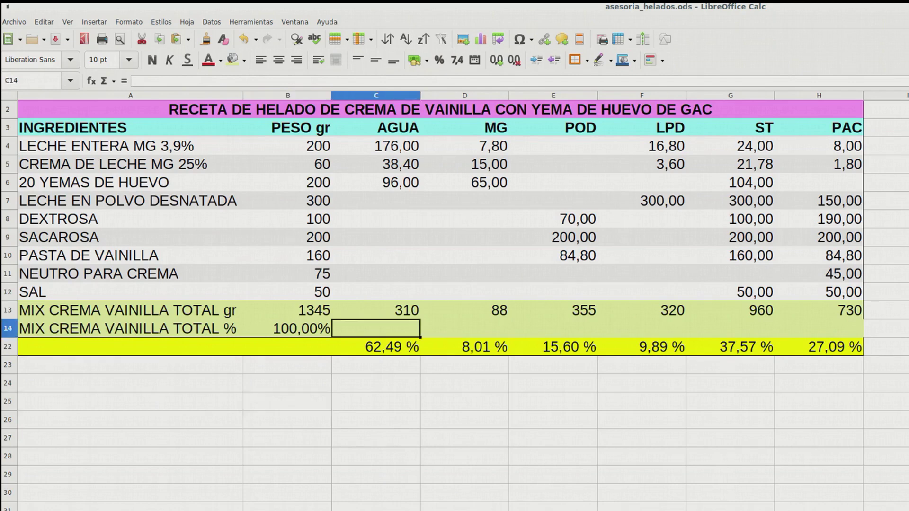
left_click_drag(375, 328, 819, 329)
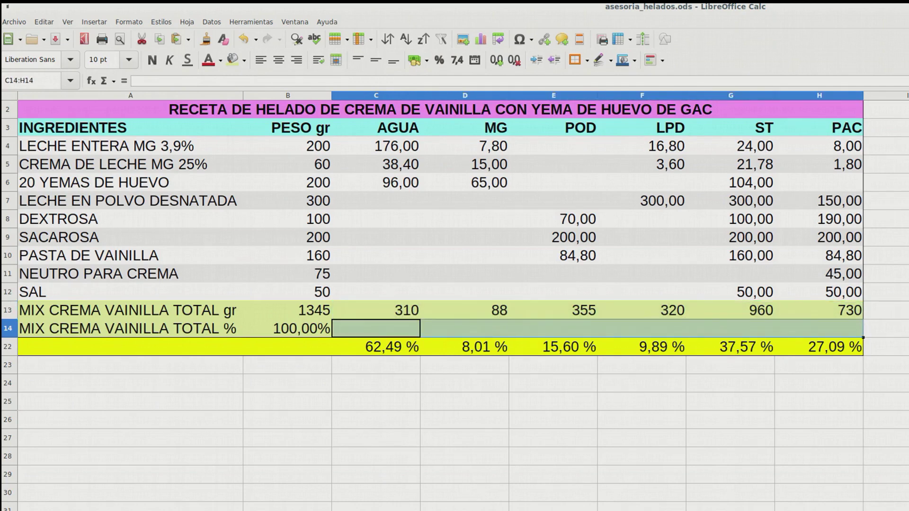
right_click(393, 328)
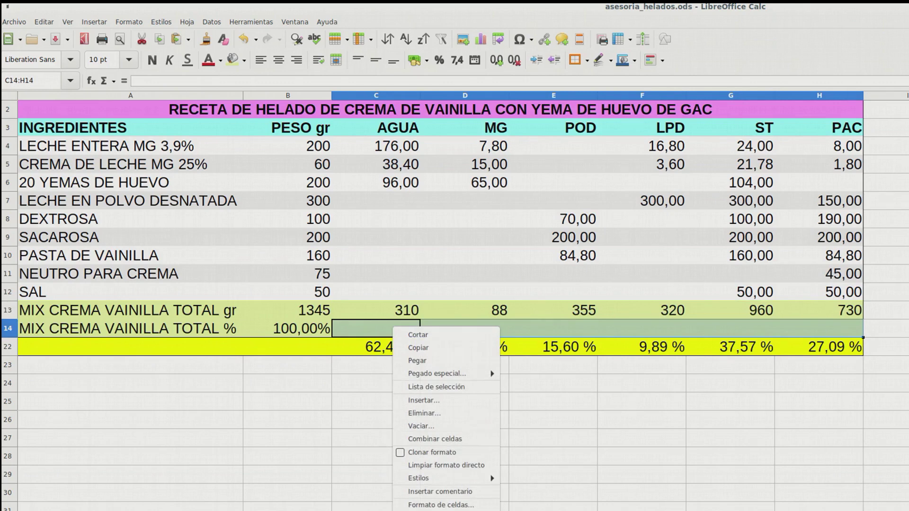
left_click(441, 505)
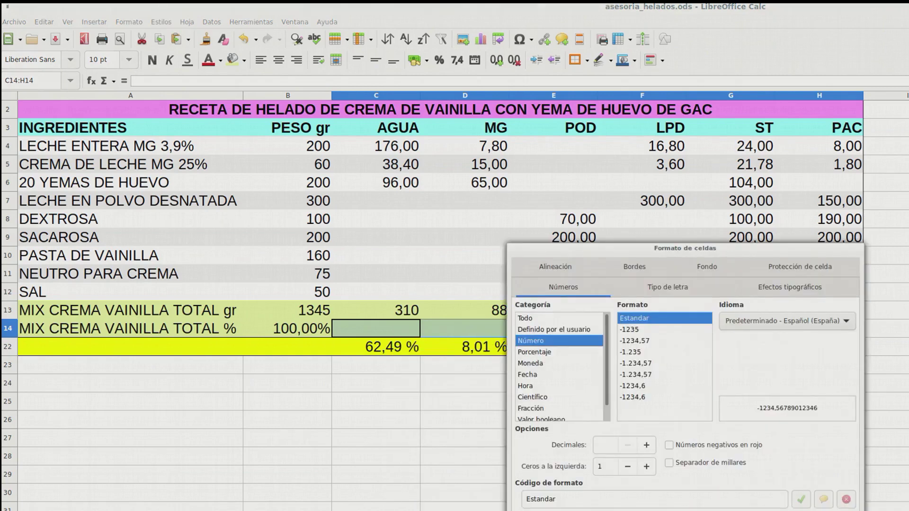
left_click(534, 352)
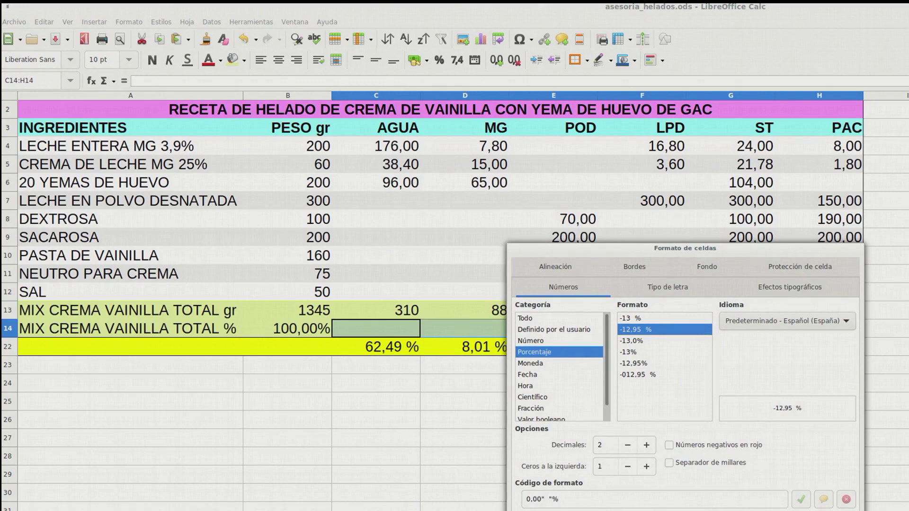
key("Return")
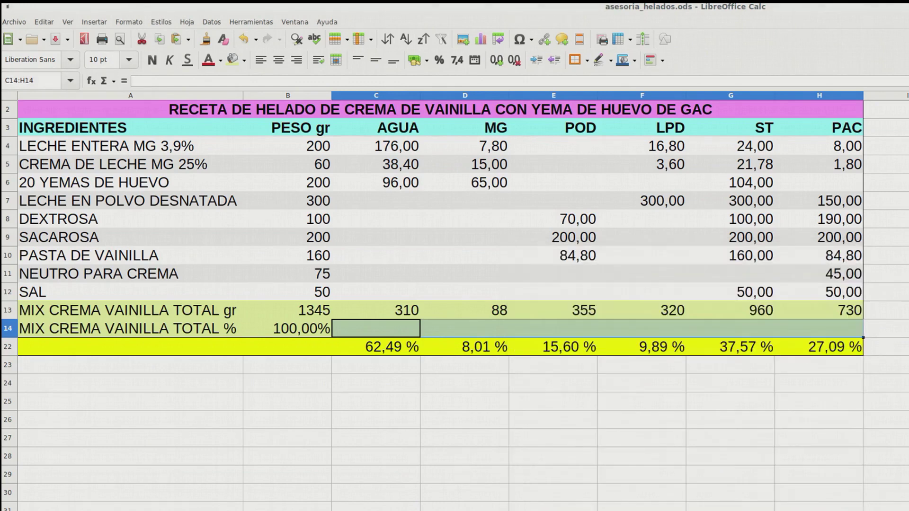
Step: Calculate the AGUA percentage in C14 with the formula =C13/B13
left_click(376, 328)
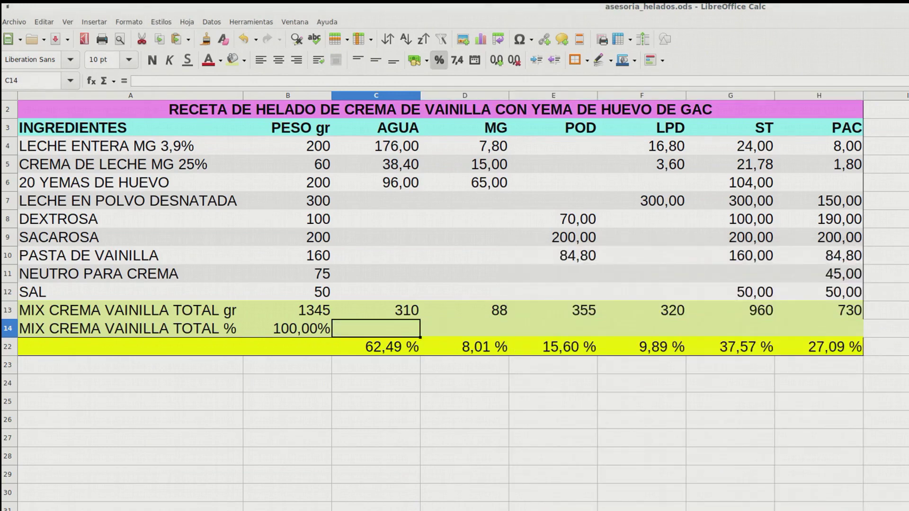
left_click(124, 80)
left_click(124, 81)
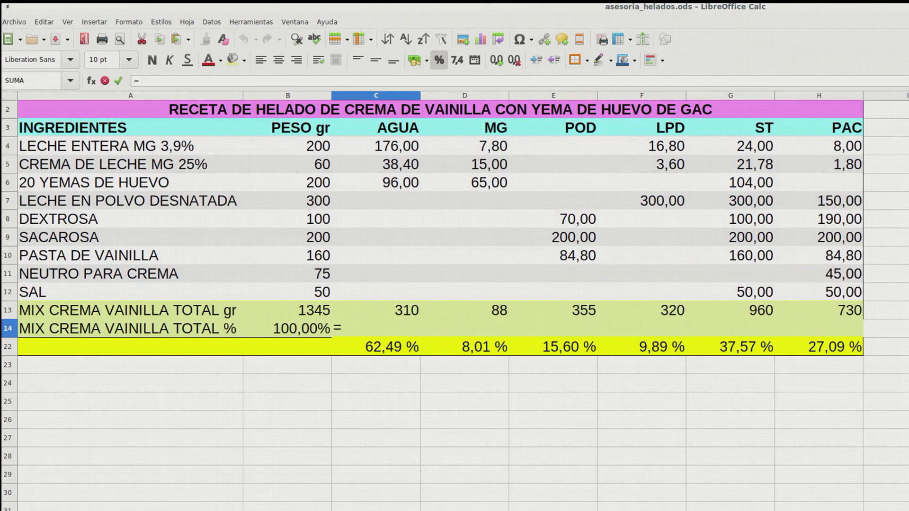
left_click(357, 310)
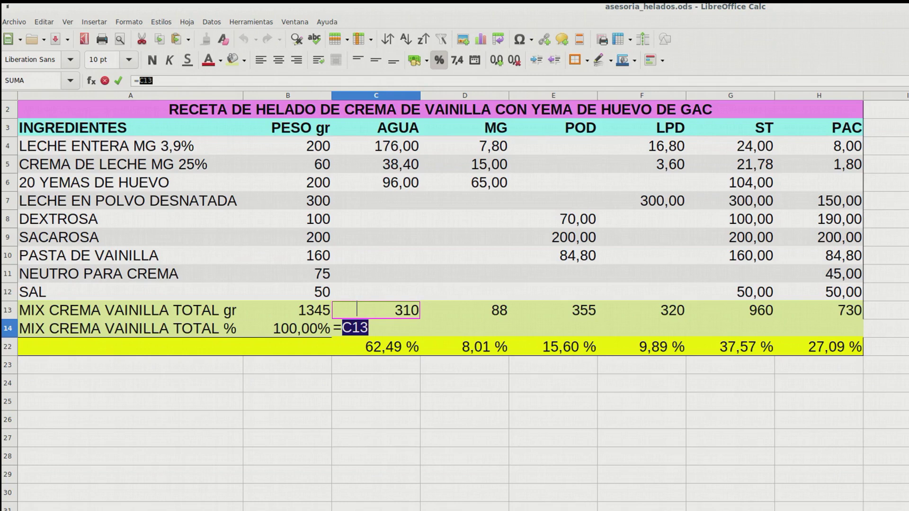
key("shift")
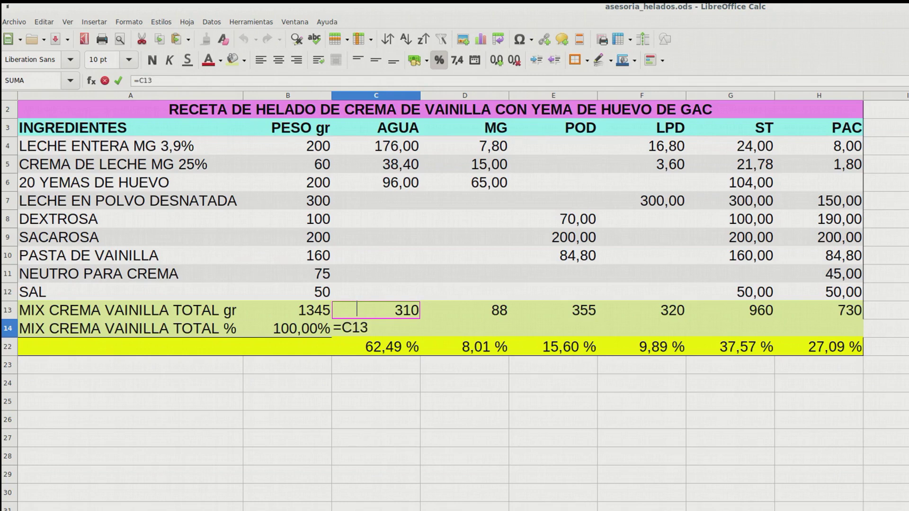
type("/")
left_click(287, 310)
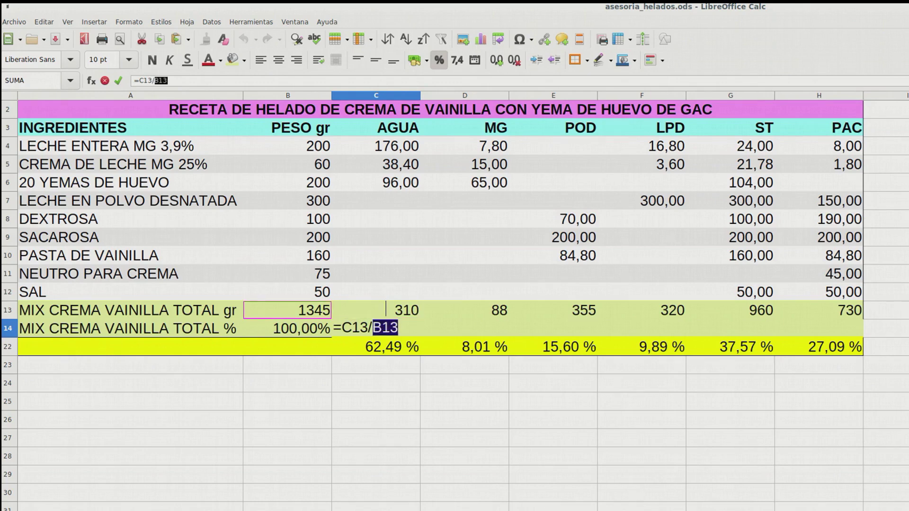
key("Return")
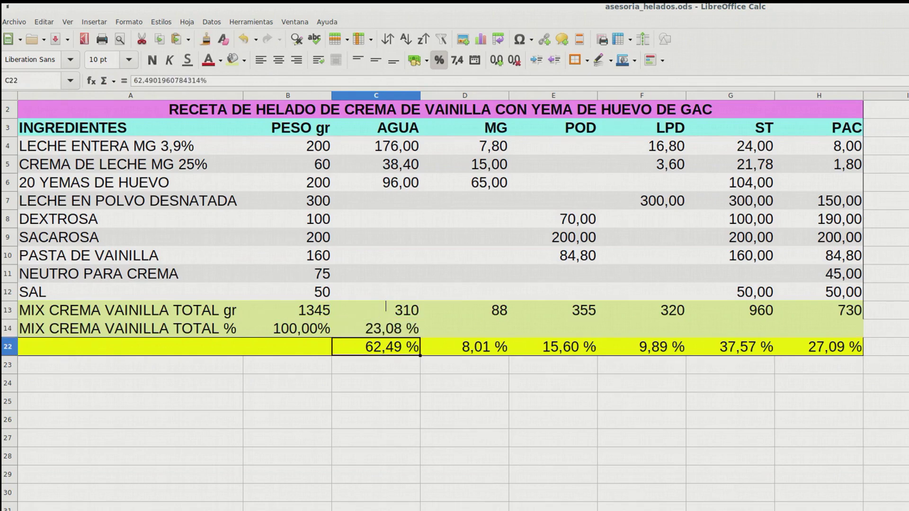
Step: Calculate the MG percentage in D14 by dividing D13 by the total weight in B13
key("Up")
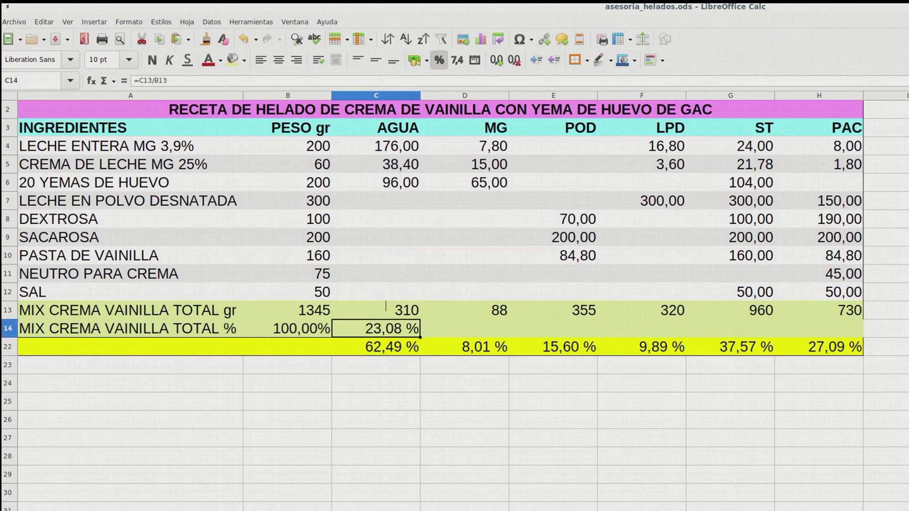
key("Up")
key("Down")
key("Right")
type("=")
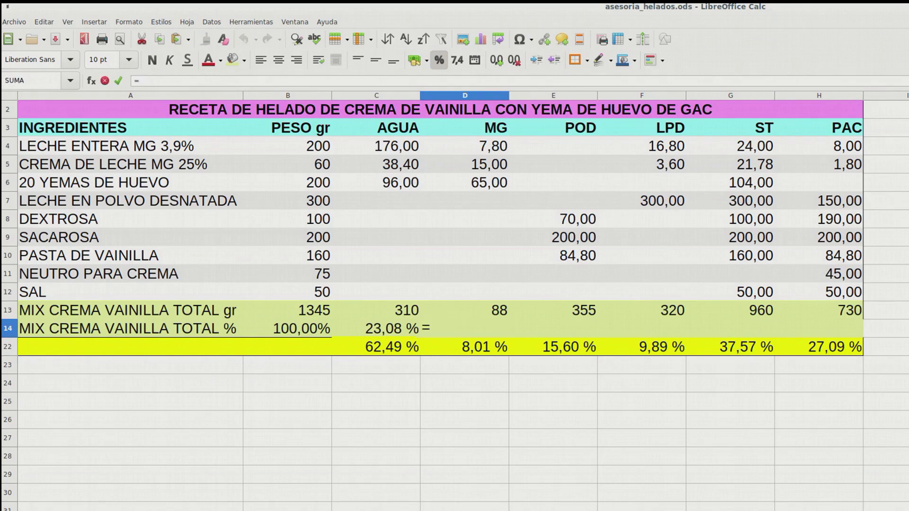
left_click(442, 311)
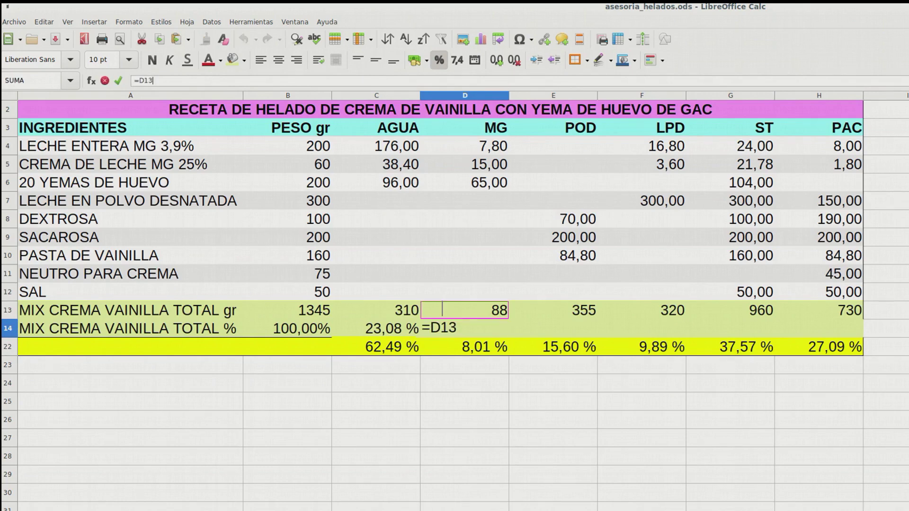
type("/")
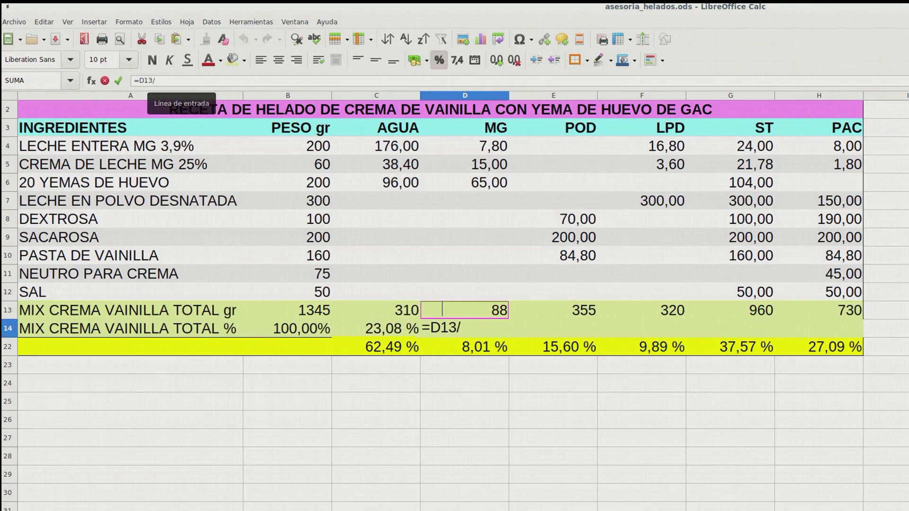
left_click(308, 310)
key("Return")
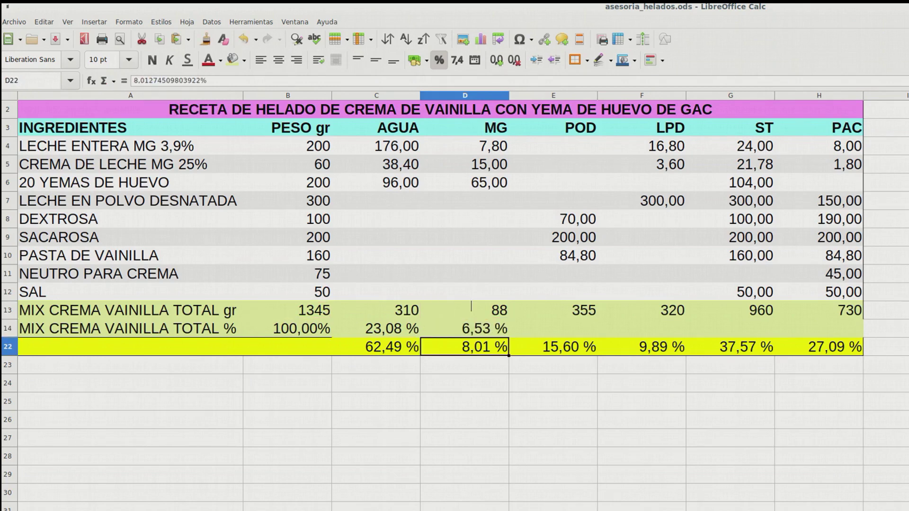
Step: Enter the formula =E13/B13 in E14 for the POD percentage of the mix
left_click(553, 328)
type("=")
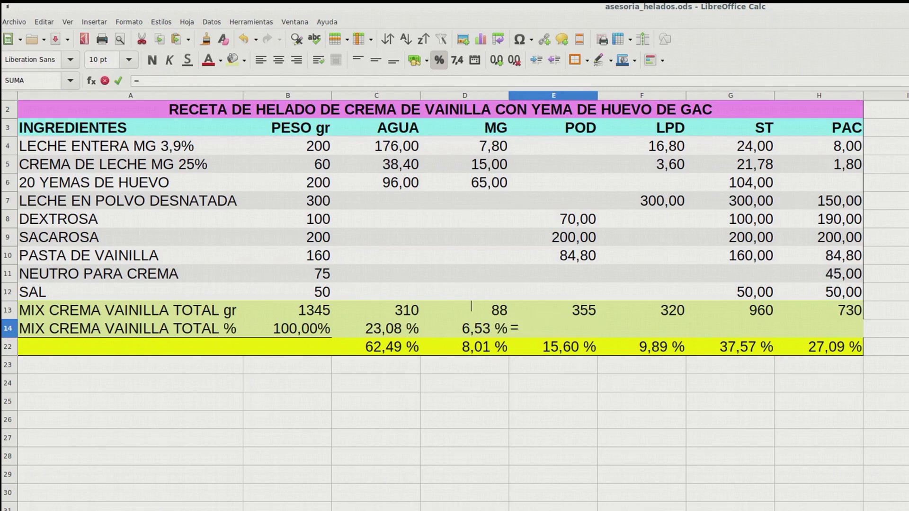
left_click(528, 309)
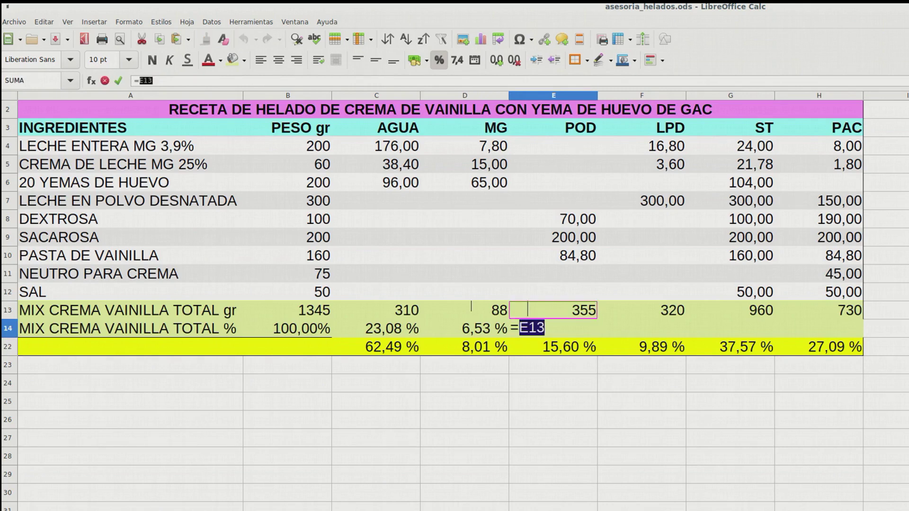
left_click(153, 81)
type("/")
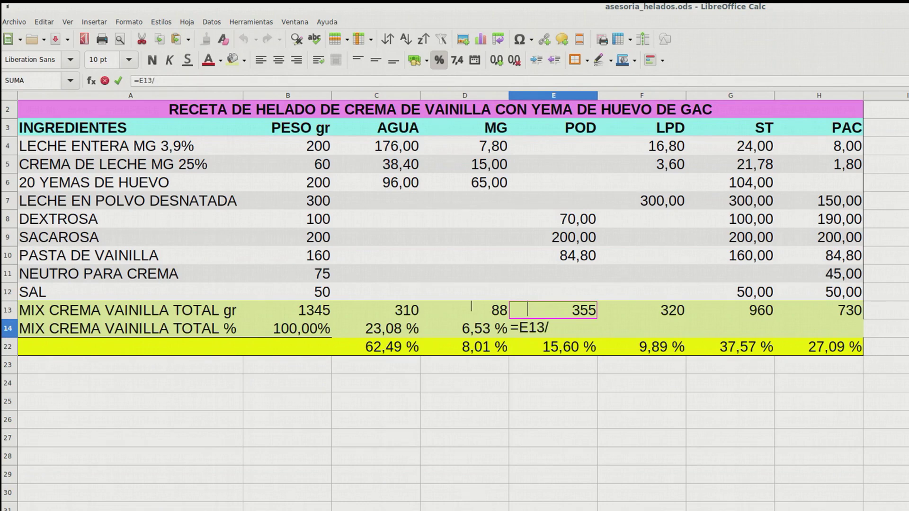
left_click(287, 310)
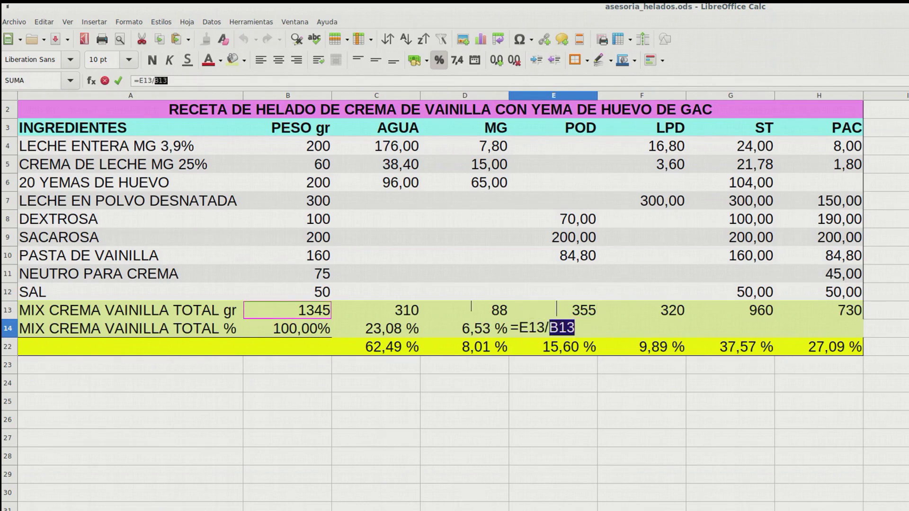
key("Return")
Step: Enter the formula =F13/B13 in F14 for the LPD percentage of the mix
left_click(642, 328)
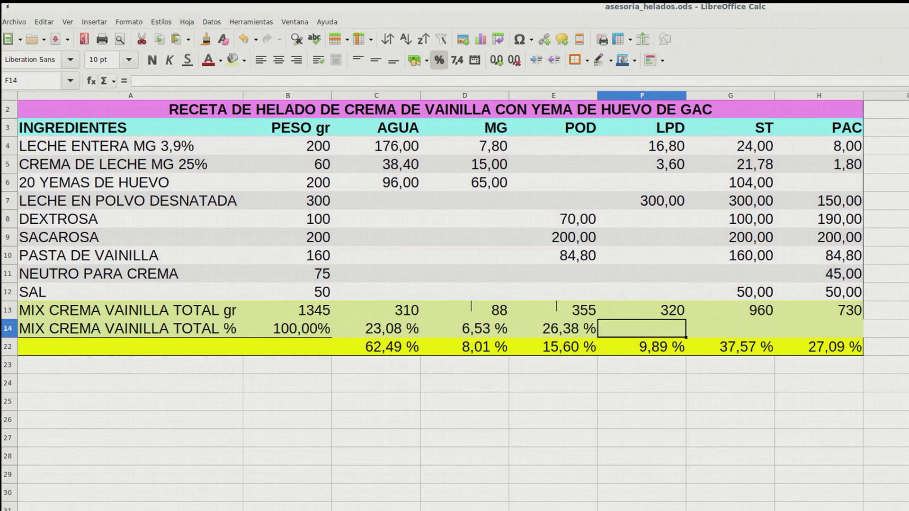
type("=")
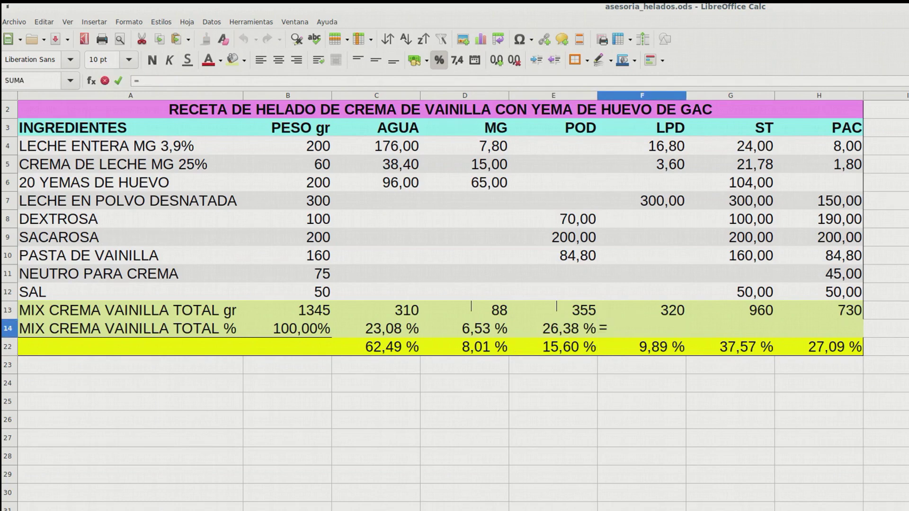
left_click(612, 310)
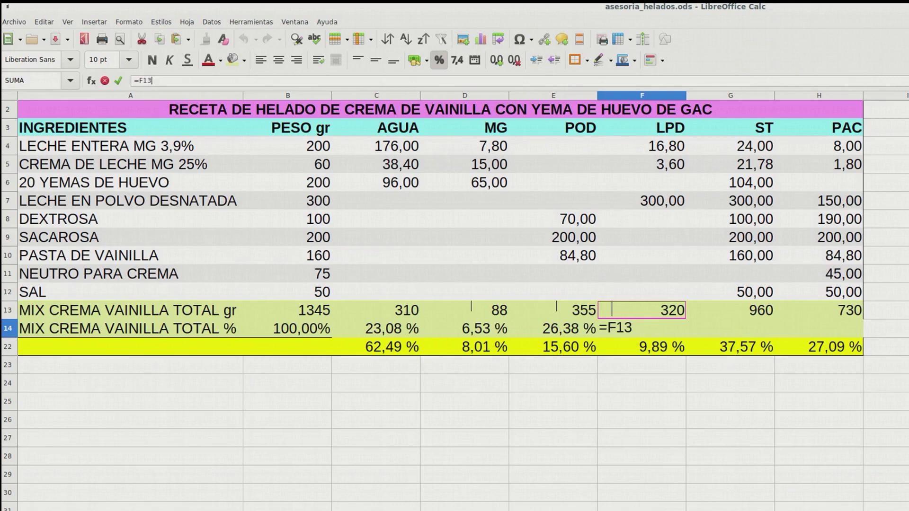
type("/")
left_click(303, 310)
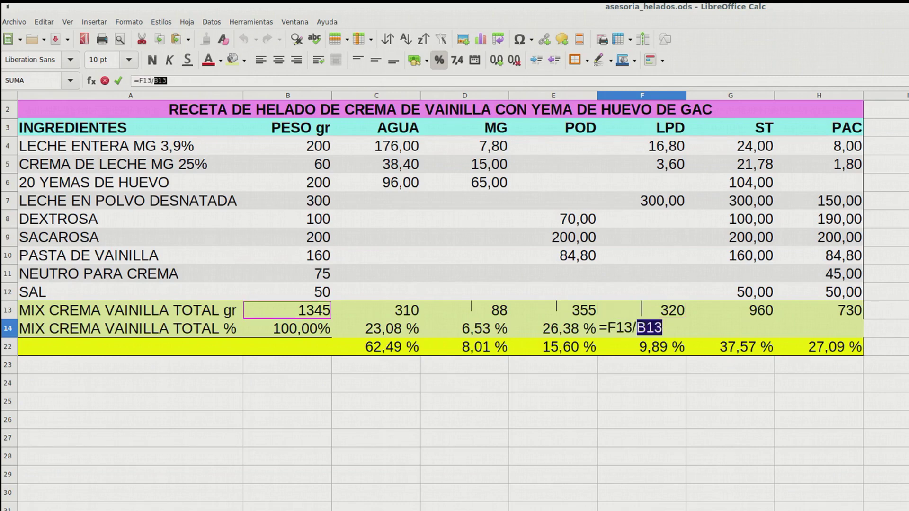
key("Return")
Step: Enter the formula =G13/B13 in G14 for the ST percentage of the mix
left_click(730, 329)
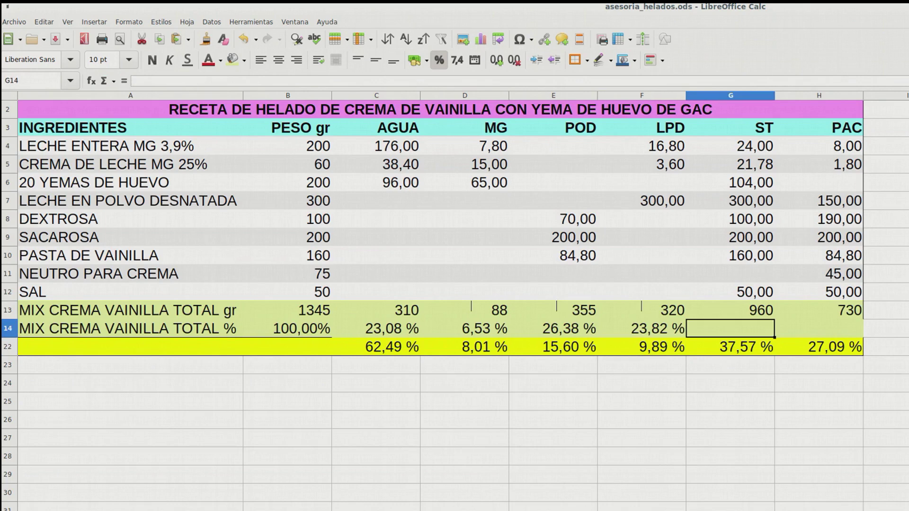
type("=")
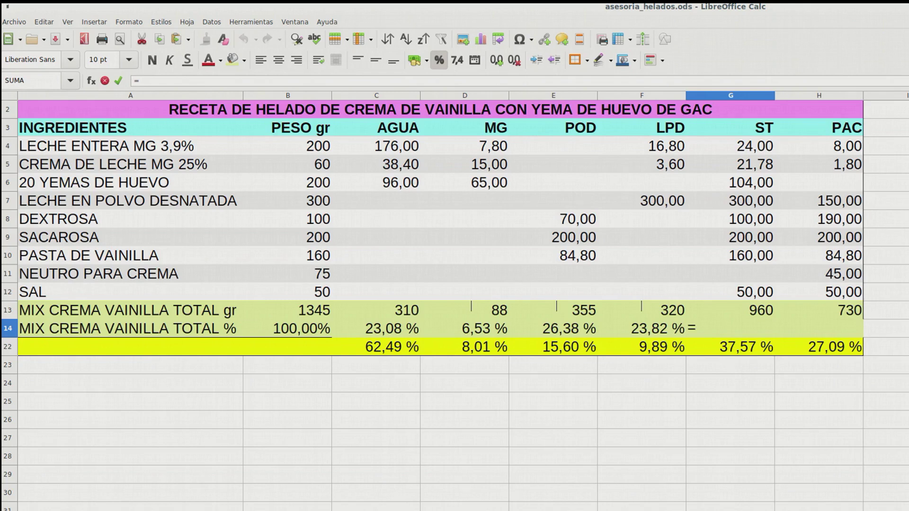
left_click(730, 310)
left_click(155, 81)
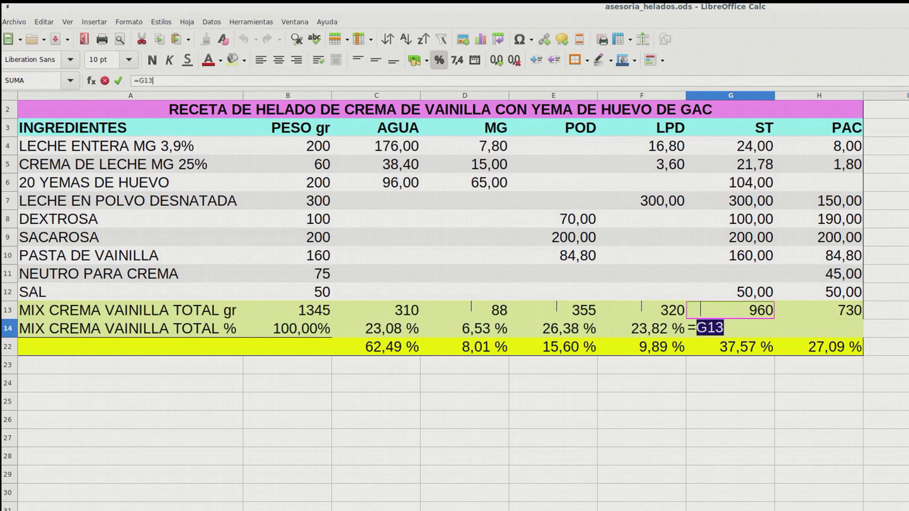
type("/")
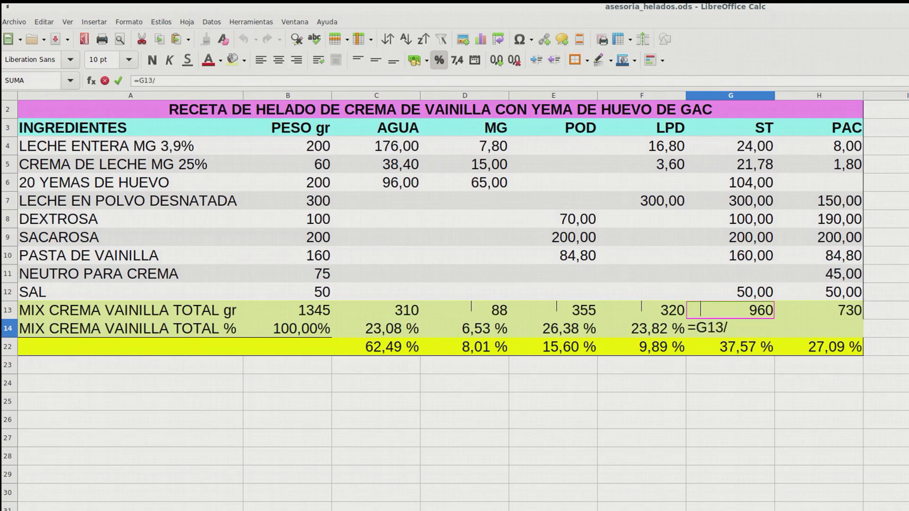
left_click(287, 310)
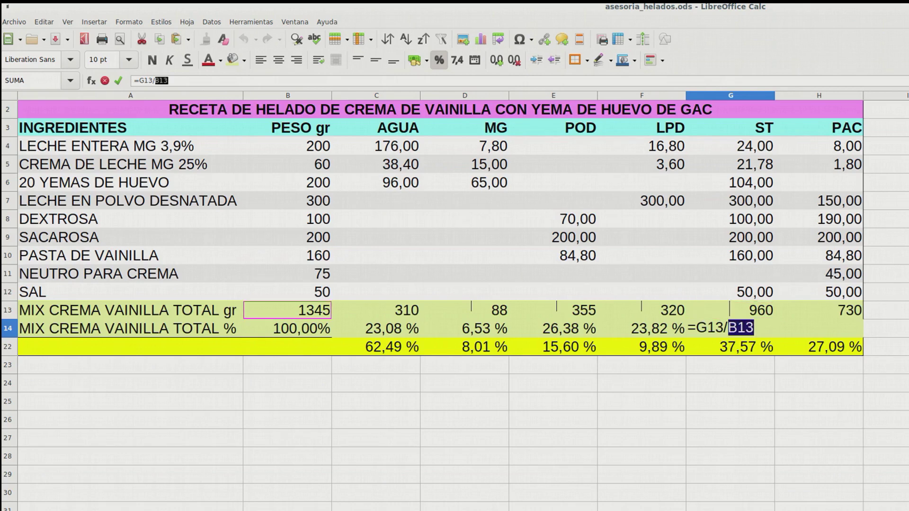
key("Return")
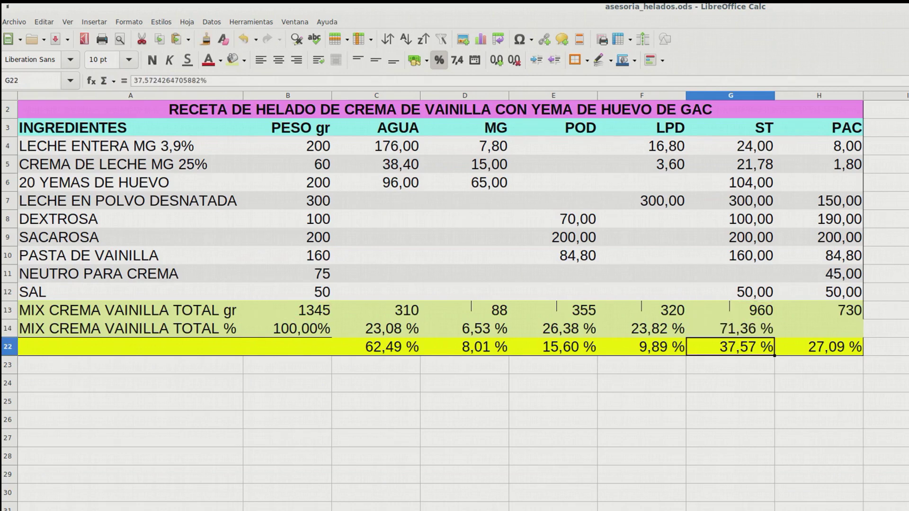
Step: Enter the formula =H13/B13 in H14 for the PAC percentage of the mix
left_click(819, 328)
type("=")
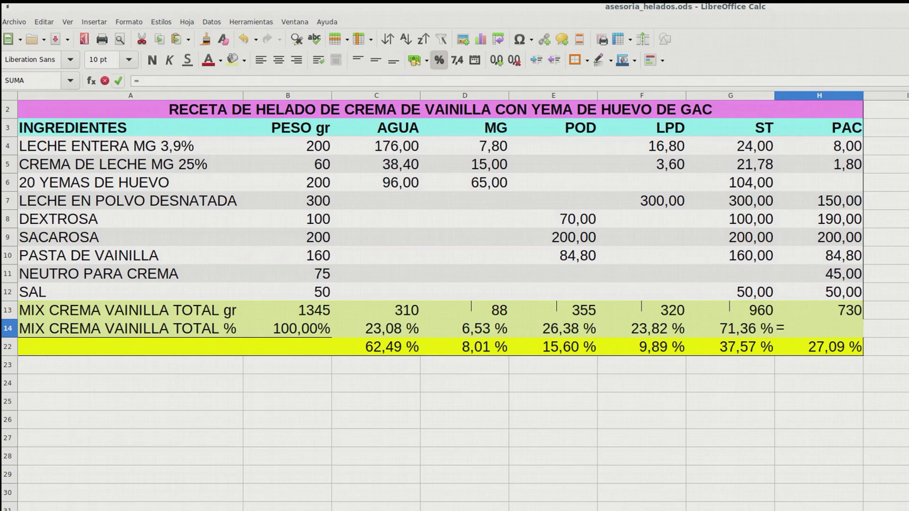
key("Up")
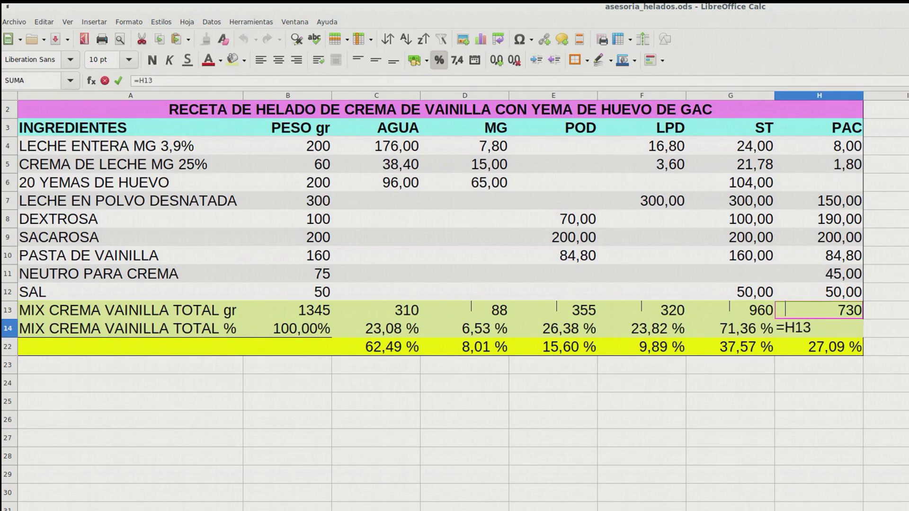
type("/")
left_click(288, 310)
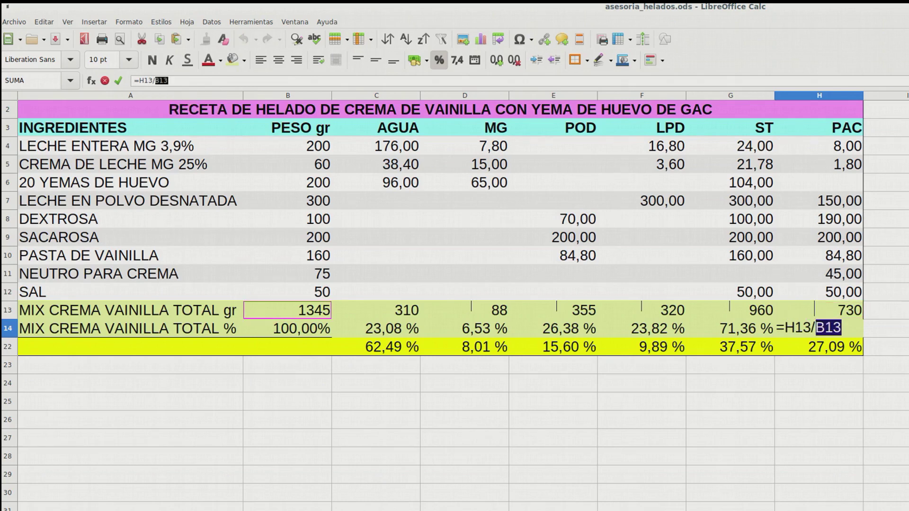
key("Return")
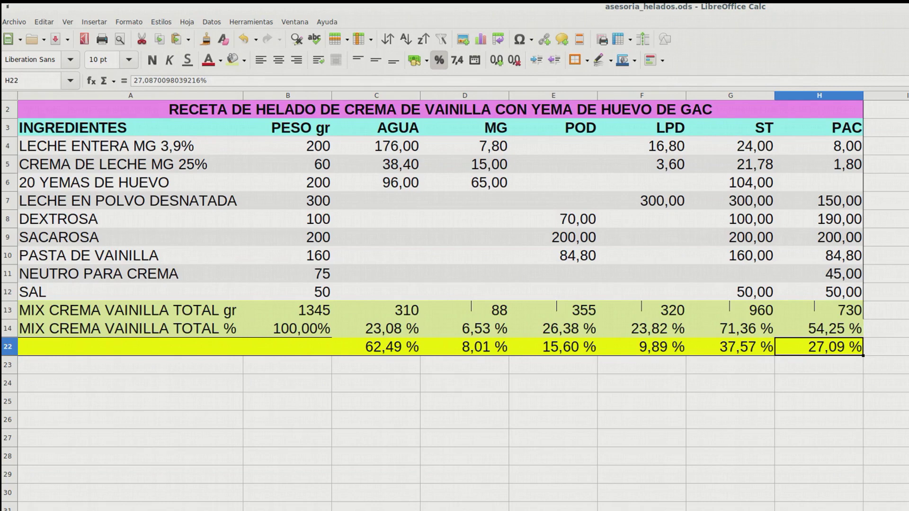
Step: Set the weight of LECHE EN POLVO DESNATADA in B7 to 100 g
left_click(288, 311)
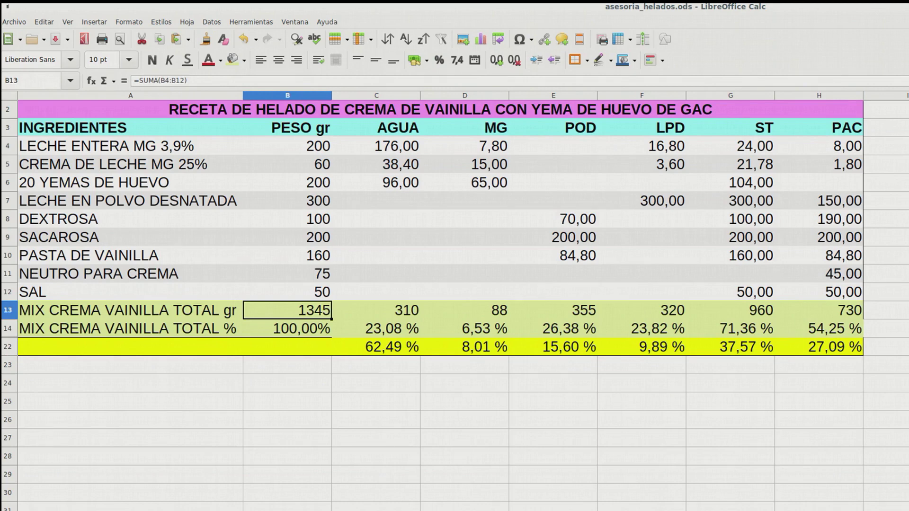
left_click(287, 200)
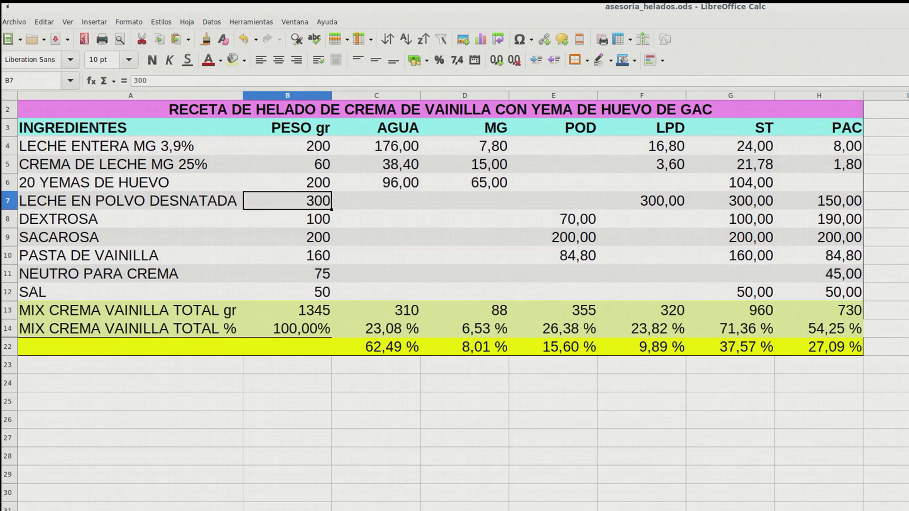
type("100")
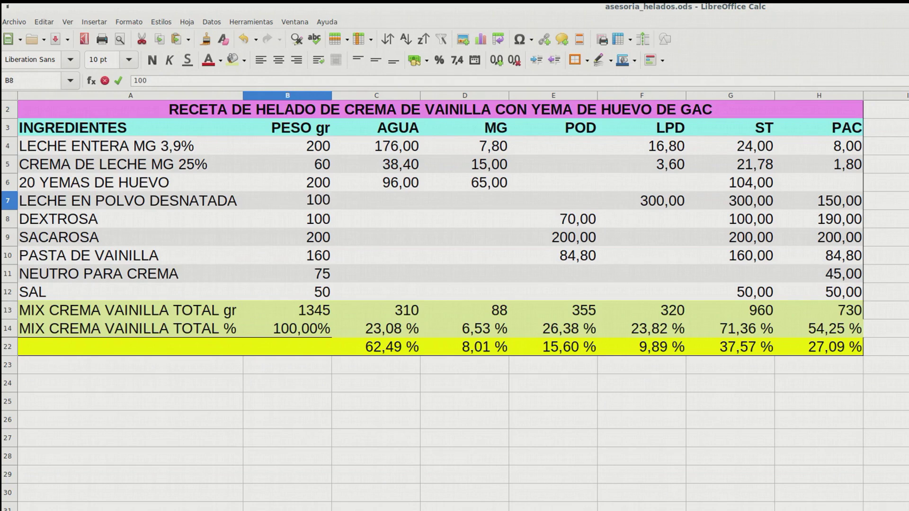
key("Return")
Step: Set the weights of SACAROSA in B9 and PASTA DE VAINILLA in B10 to 100 g each
key("Down")
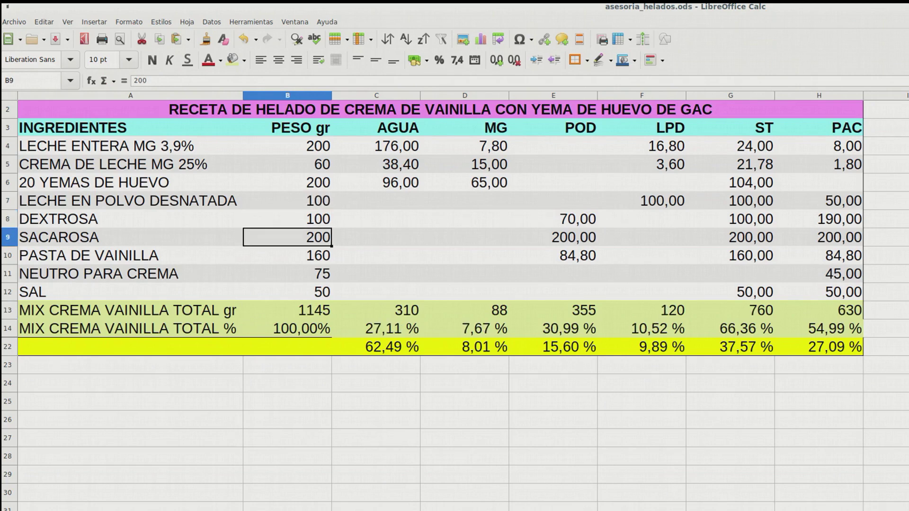
type("1000")
key("BackSpace")
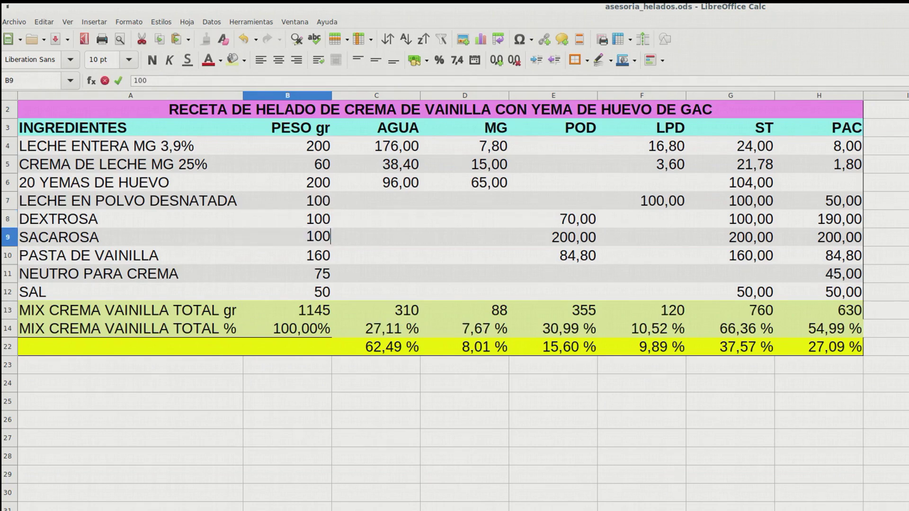
key("Return")
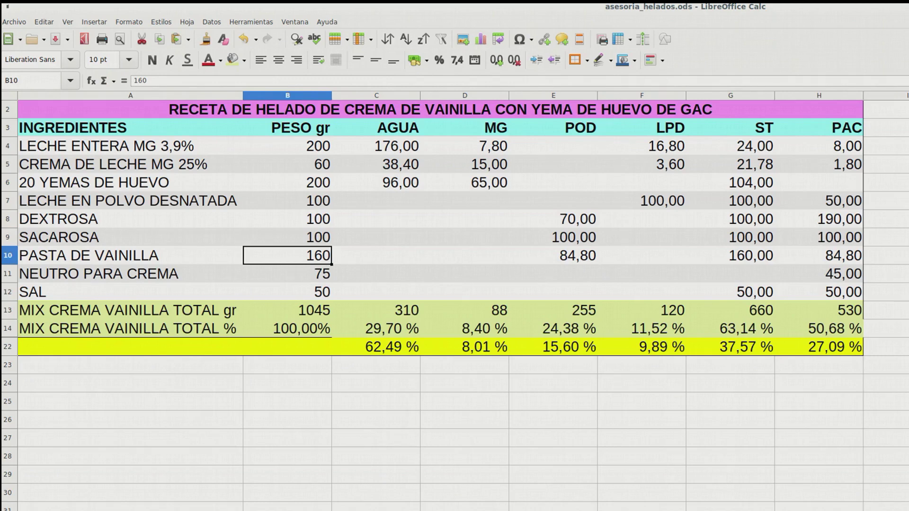
type("100")
key("Return")
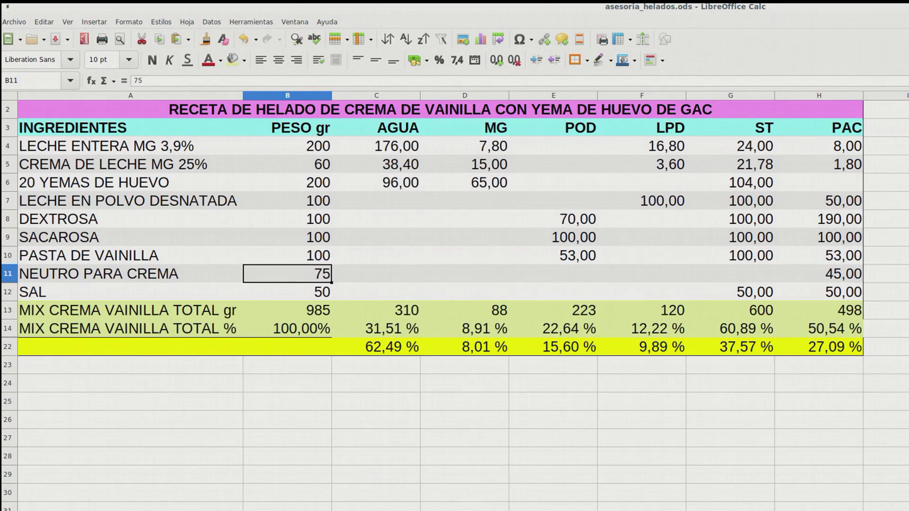
Step: Set the weight of LECHE ENTERA MG 3,9% in B4 of the GAC recipe to 400 g
left_click(376, 329)
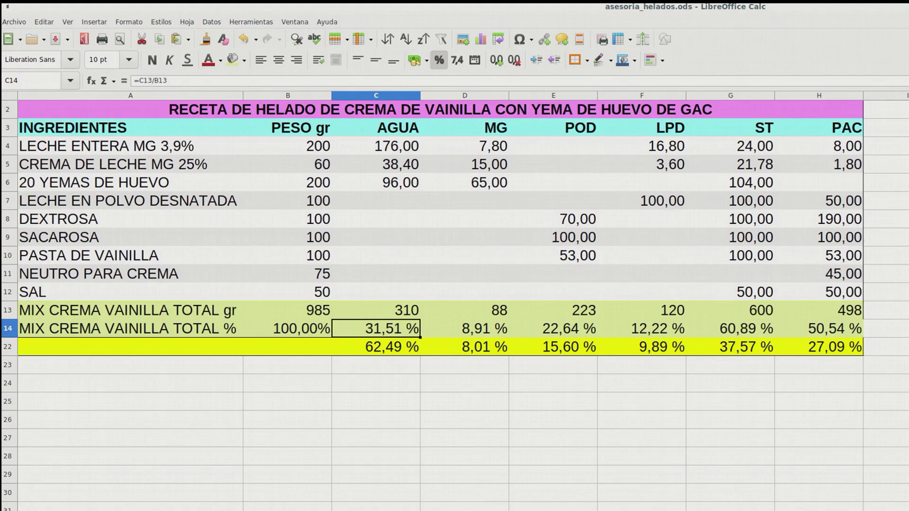
scroll(440, 303, "down", 6)
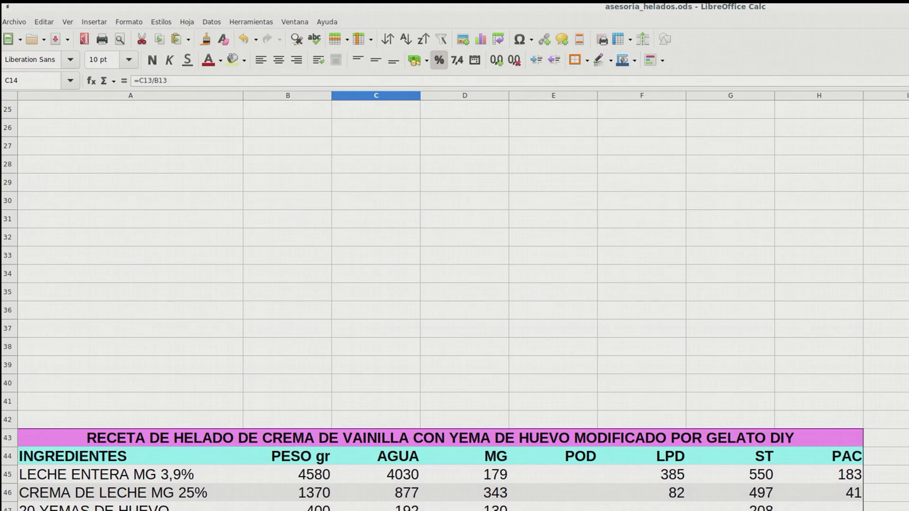
scroll(440, 236, "up", 6)
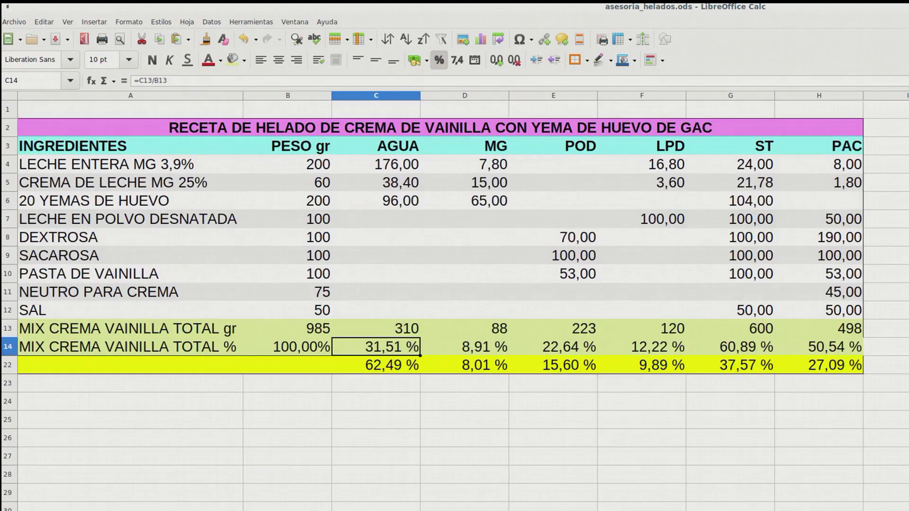
left_click(287, 164)
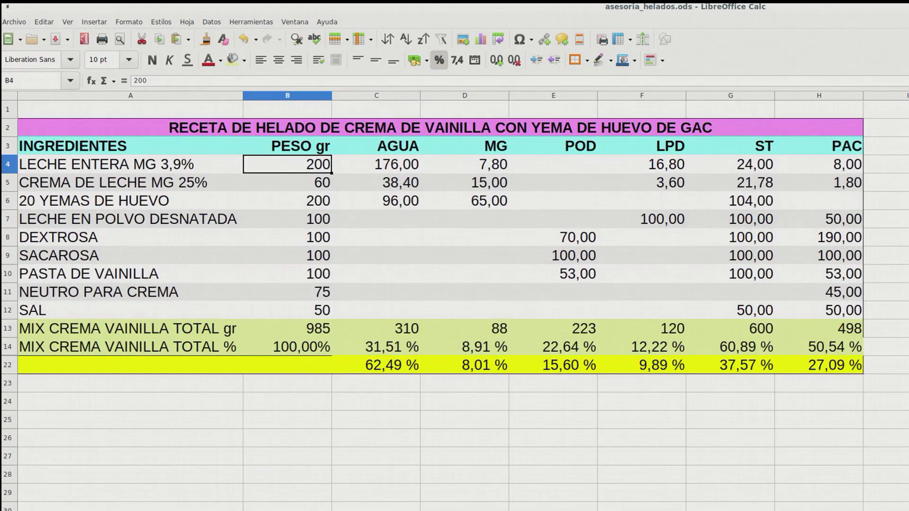
type("400")
key("Return")
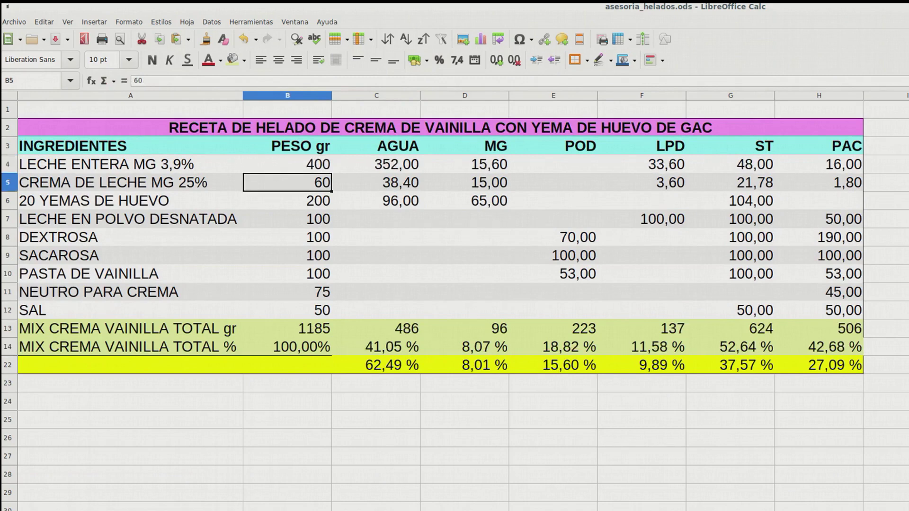
Step: Set the weight of 20 YEMAS DE HUEVO in B6 to 100 g and NEUTRO PARA CREMA in B11 to 50 g
left_click(287, 201)
type("100")
key("Return")
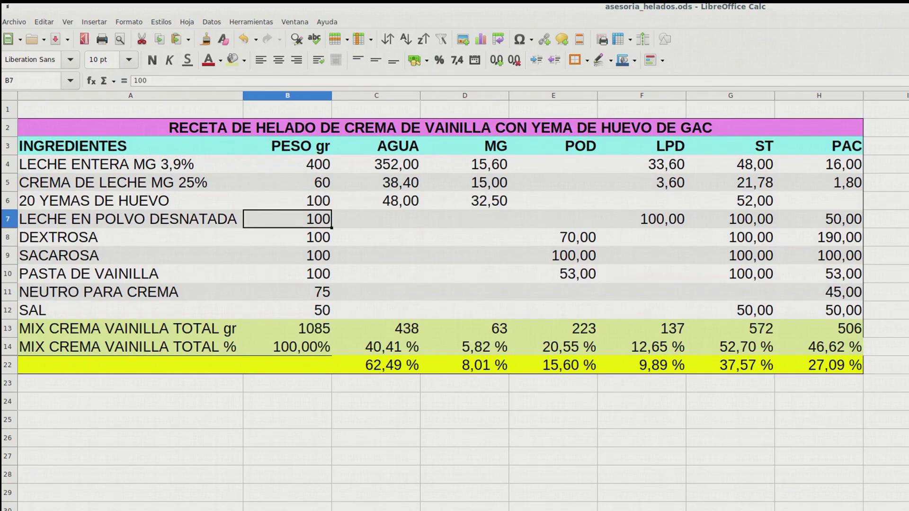
left_click(288, 293)
type("50")
key("Return")
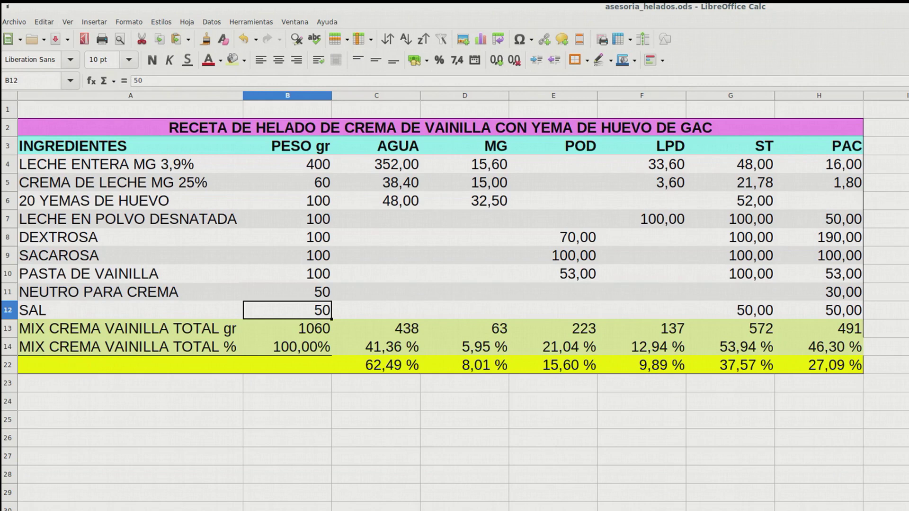
Step: Set the weight of LECHE ENTERA MG 3,9% in B4 to 600 g and DEXTROSA in B8 to 50 g
left_click(287, 164)
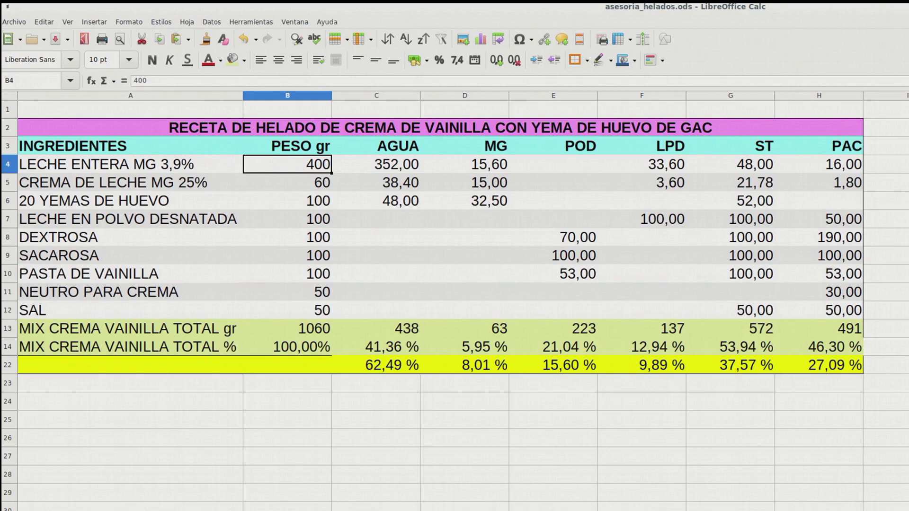
type("600")
key("Return")
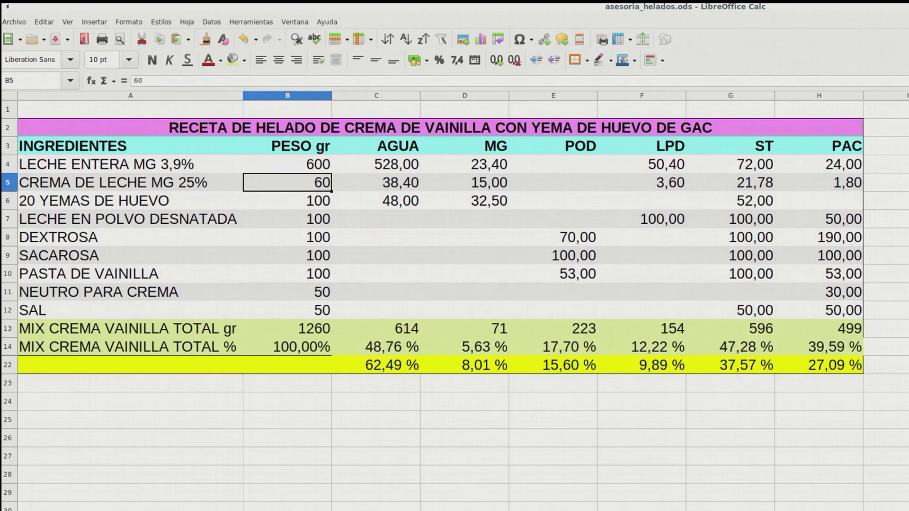
left_click(288, 237)
type("50")
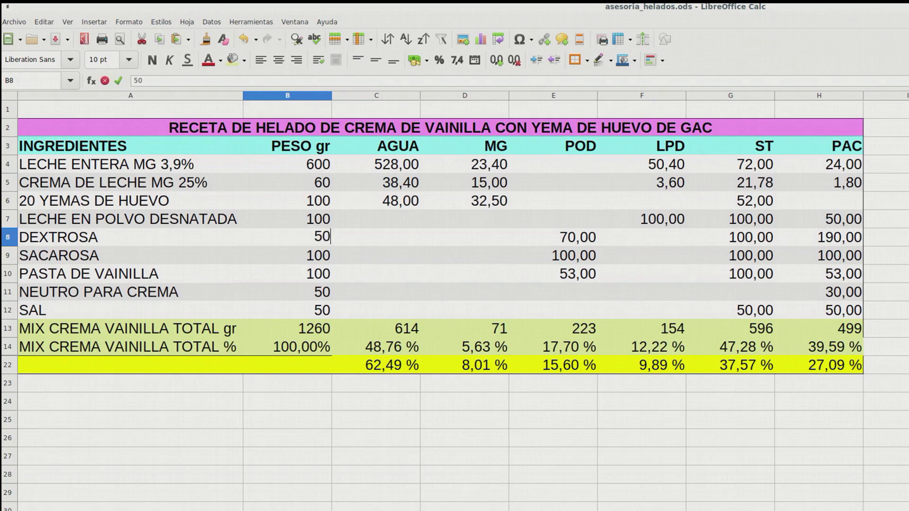
key("Return")
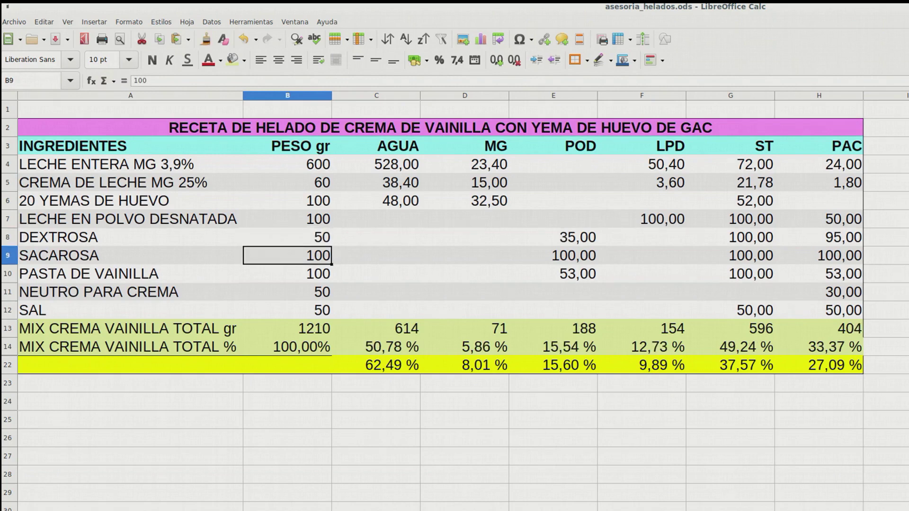
Step: Set the weights of PASTA DE VAINILLA in B10 and NEUTRO PARA CREMA in B11 to 30 g each
key("Down")
type("30")
key("Return")
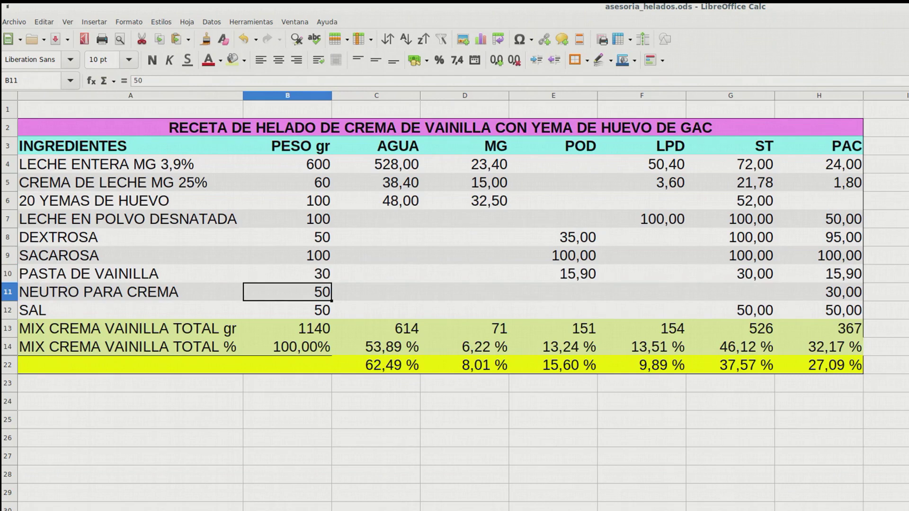
type("30")
key("Return")
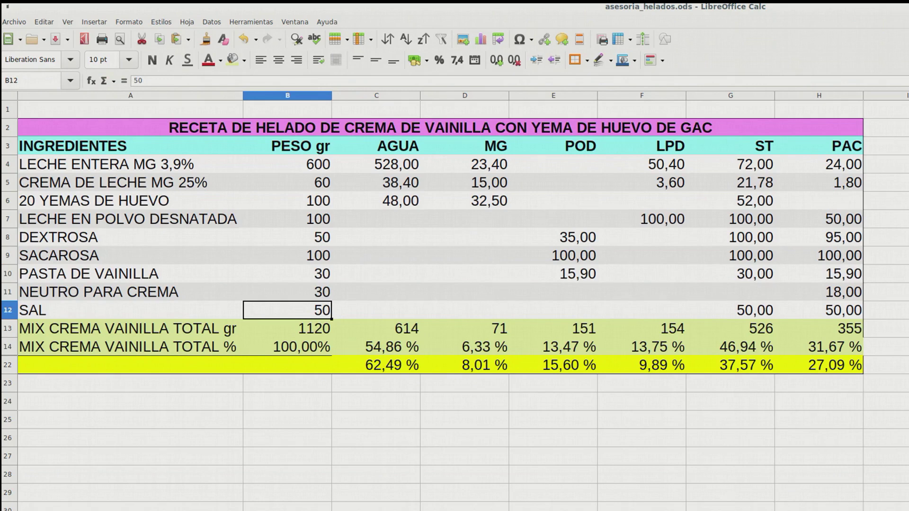
Step: Set the weight of LECHE EN POLVO DESNATADA in B7 to 50 g and SACAROSA in B9 to 80 g
left_click(287, 219)
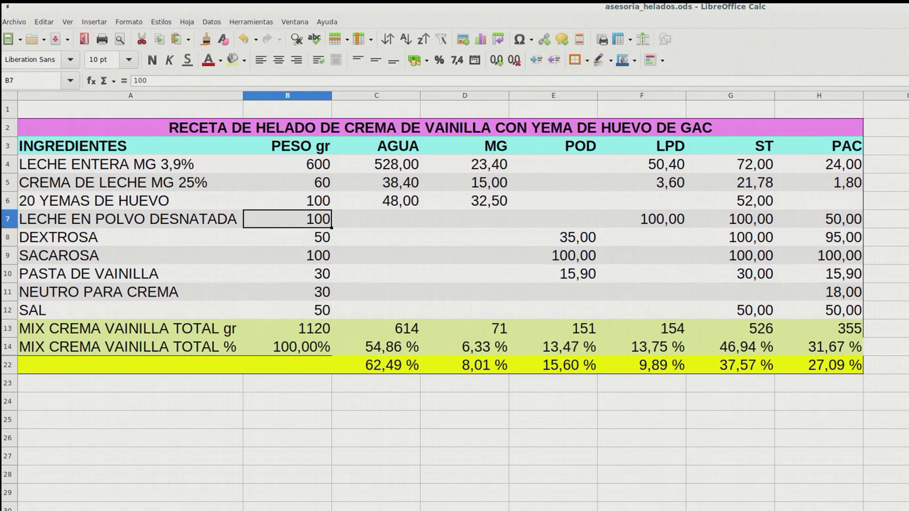
type("50")
key("Return")
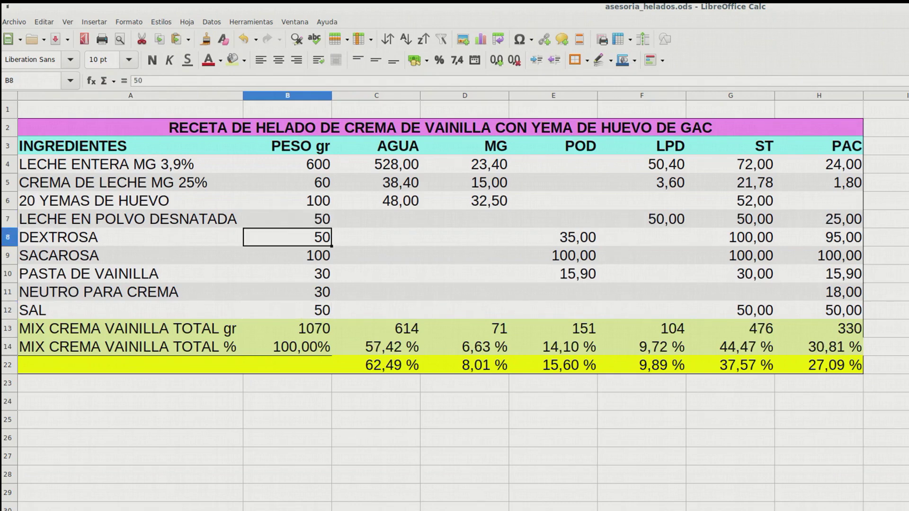
left_click(287, 255)
type("80")
key("Return")
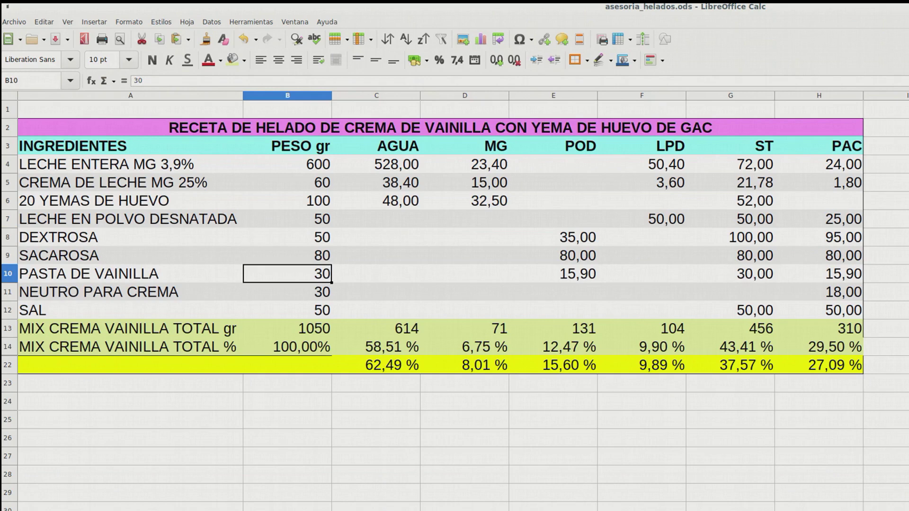
Step: Set the egg yolk weight in B6 to 80 g
left_click(288, 201)
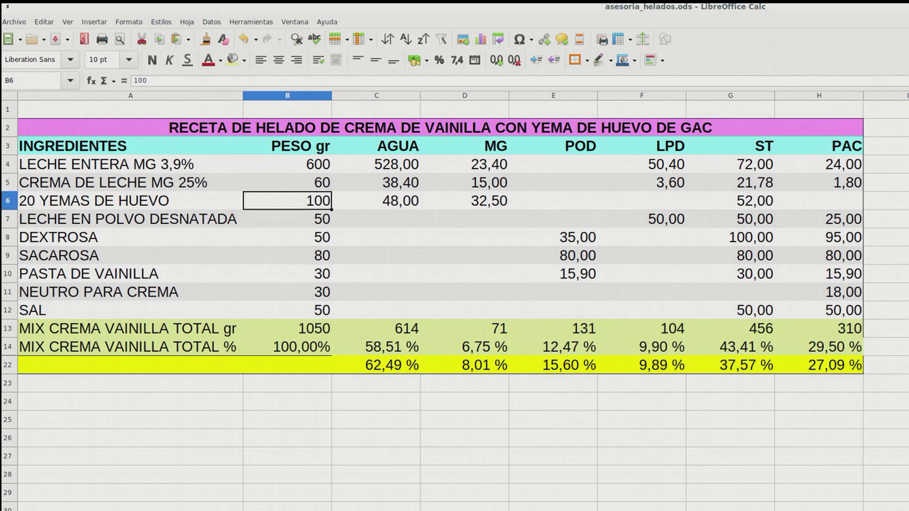
type("80")
key("Return")
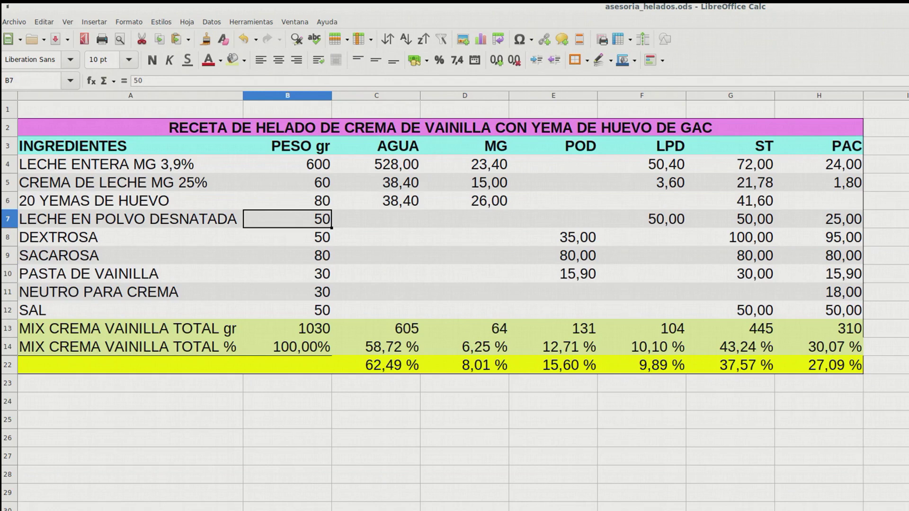
Step: Remove the number 20 from the egg yolk ingredient name in A6 so it reads YEMAS DE HUEVO
left_click(288, 200)
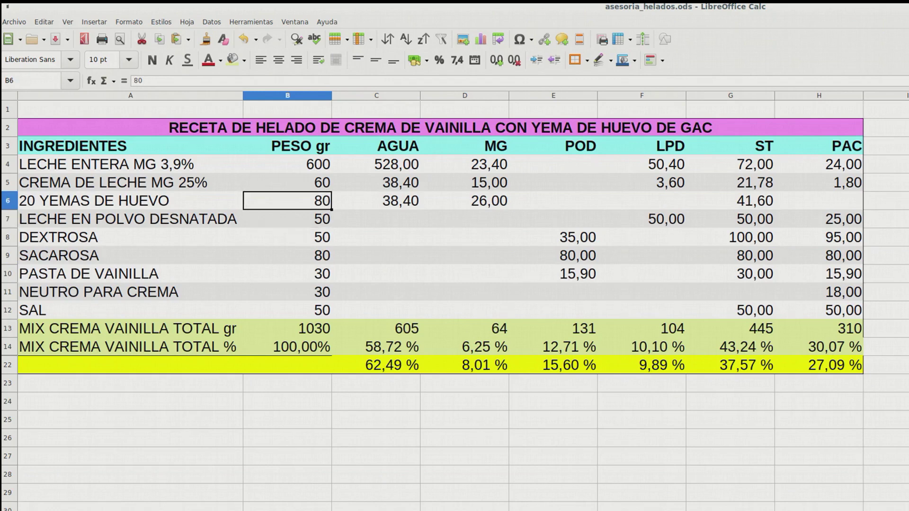
left_click(130, 200)
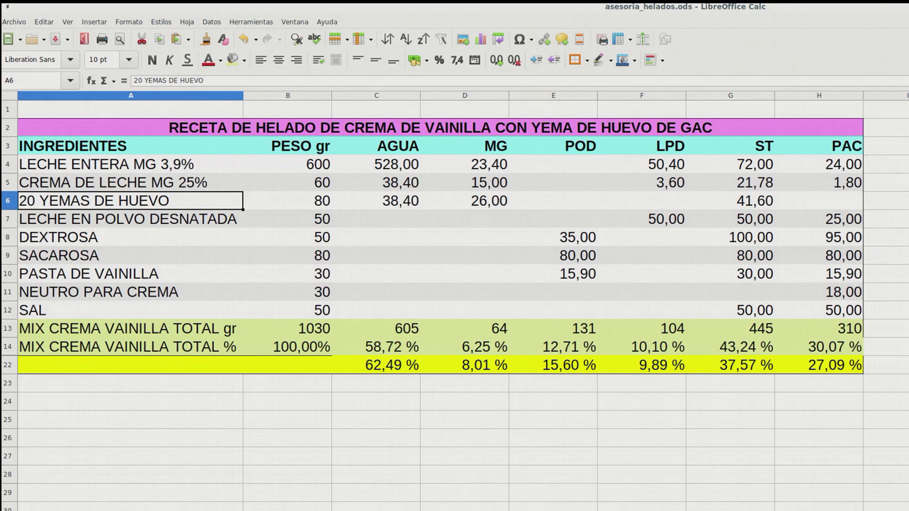
double_click(39, 200)
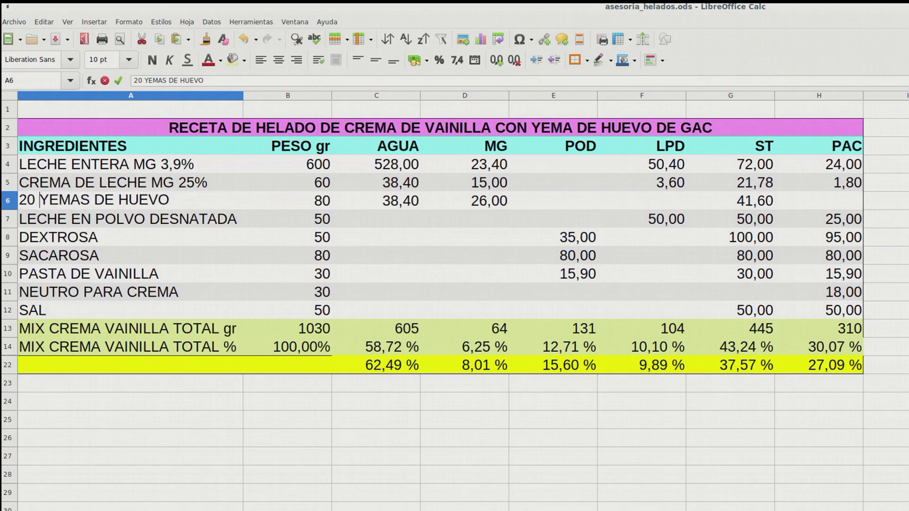
key("BackSpace")
key("BackSpace")
key("BackSpace")
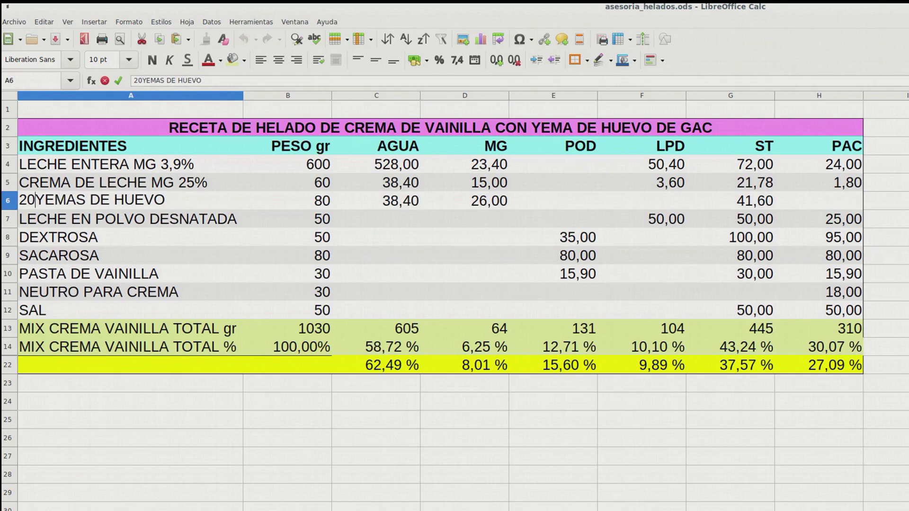
key("Return")
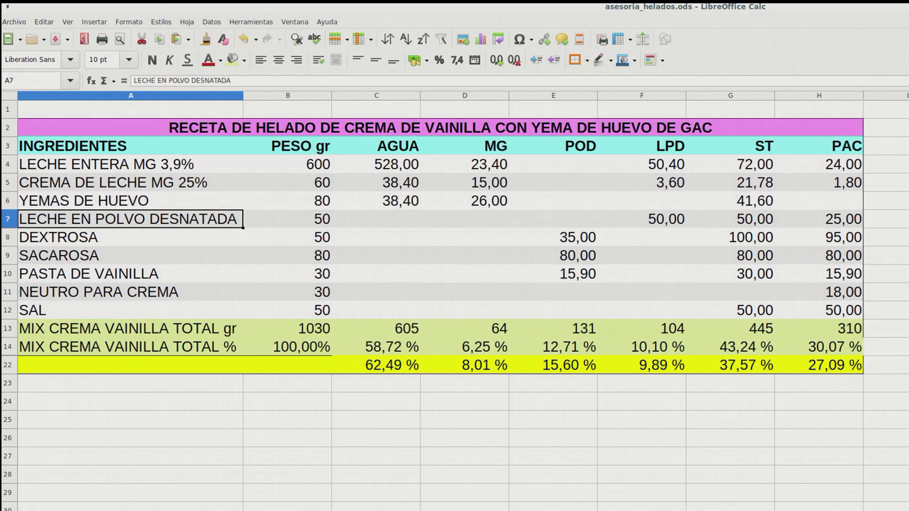
Step: Add the note "1 yema de huevo pesa 20 gramos" in B26 below the recipe table
left_click(288, 438)
type("1 yema de huevo pesa 20 gra ")
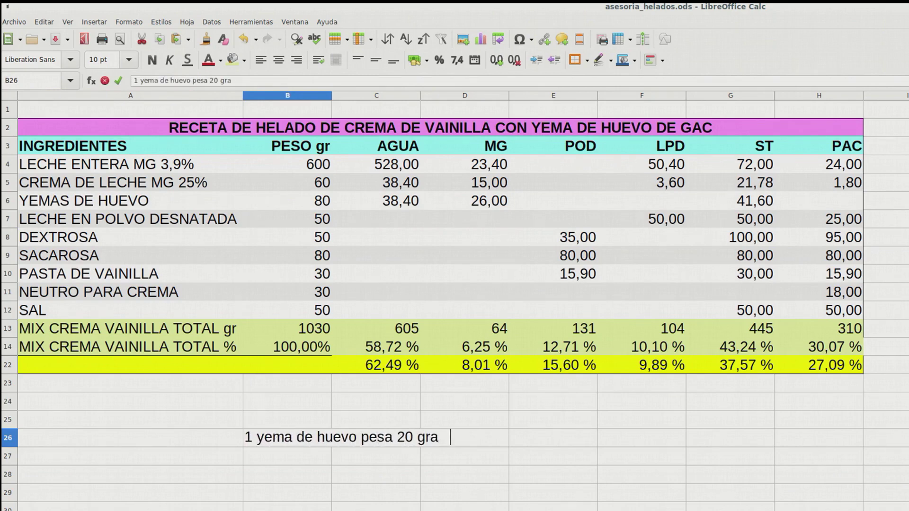
type("mos")
key("Return")
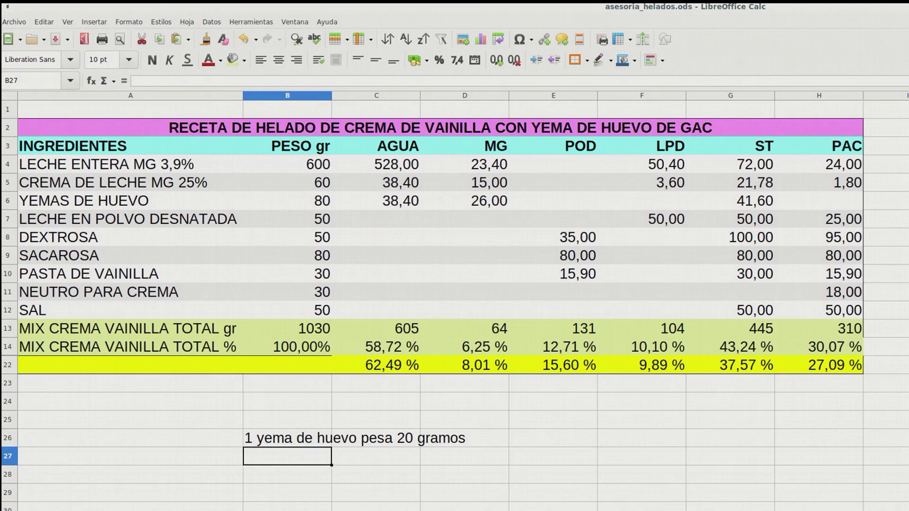
left_click(288, 201)
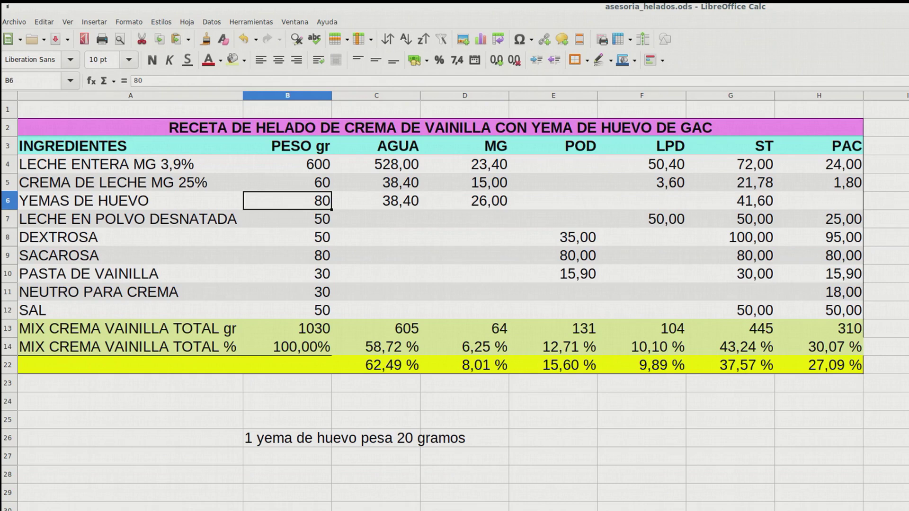
left_click(376, 201)
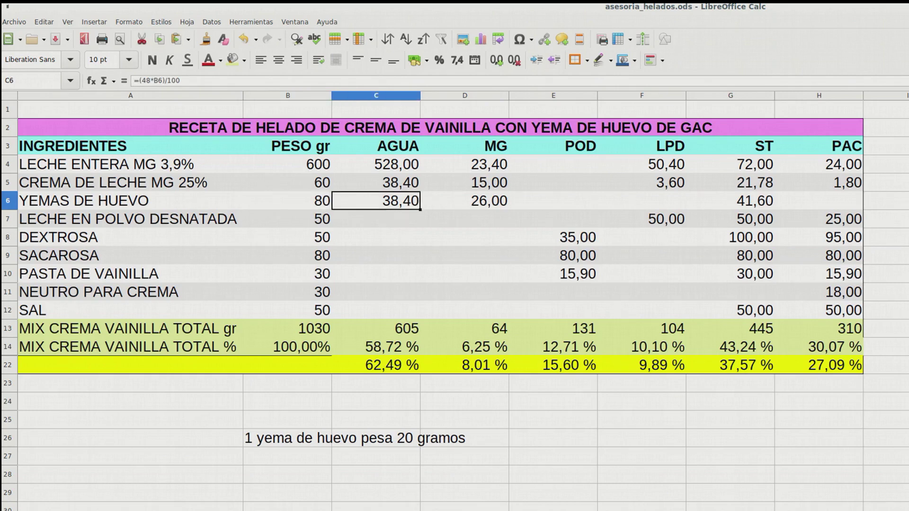
left_click(287, 200)
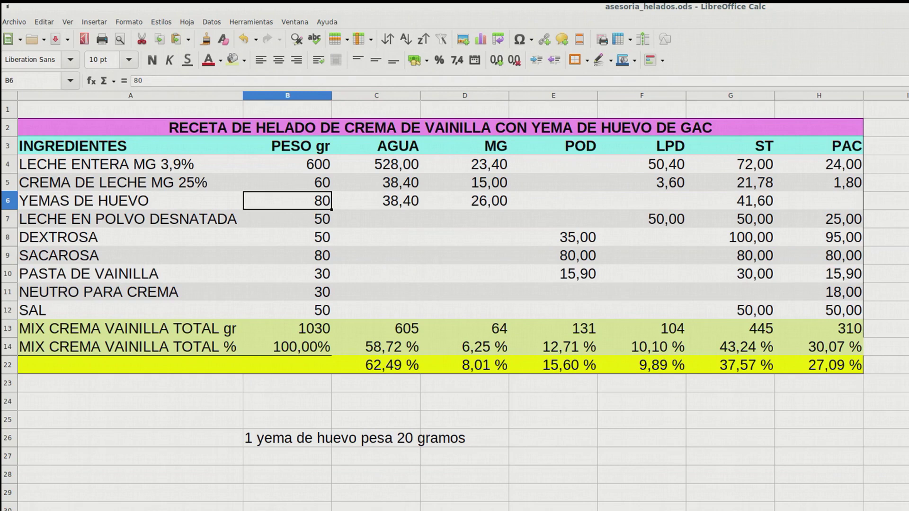
Step: Set the weight of LECHE ENTERA in B4 to 530 g and CREMA DE LECHE in B5 to 100 g
left_click(288, 165)
type("530")
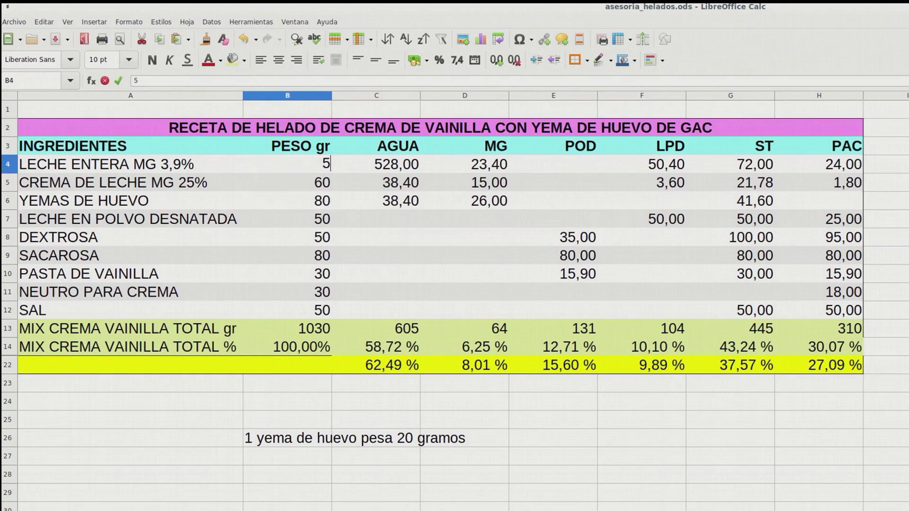
key("Return")
type("100")
key("Return")
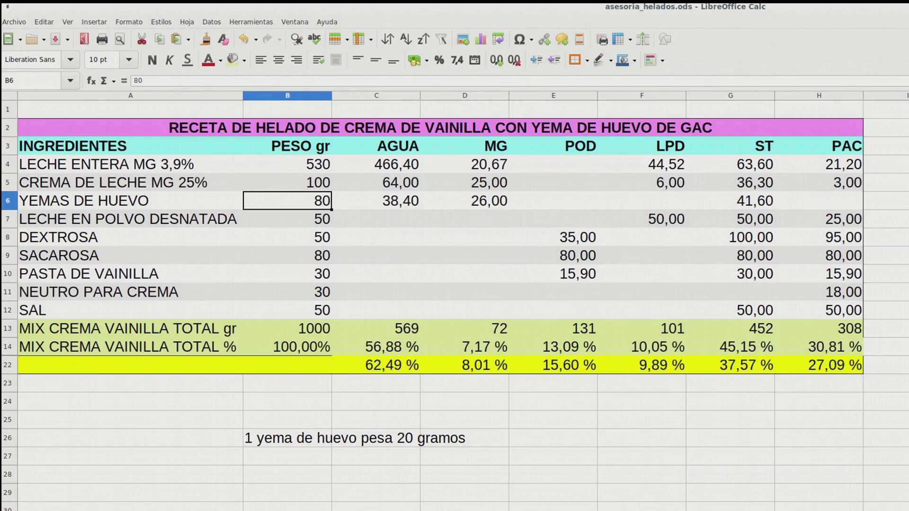
Step: Set the weight of CREMA DE LECHE in B5 to 130 g and LECHE ENTERA in B4 to 500 g
key("Up")
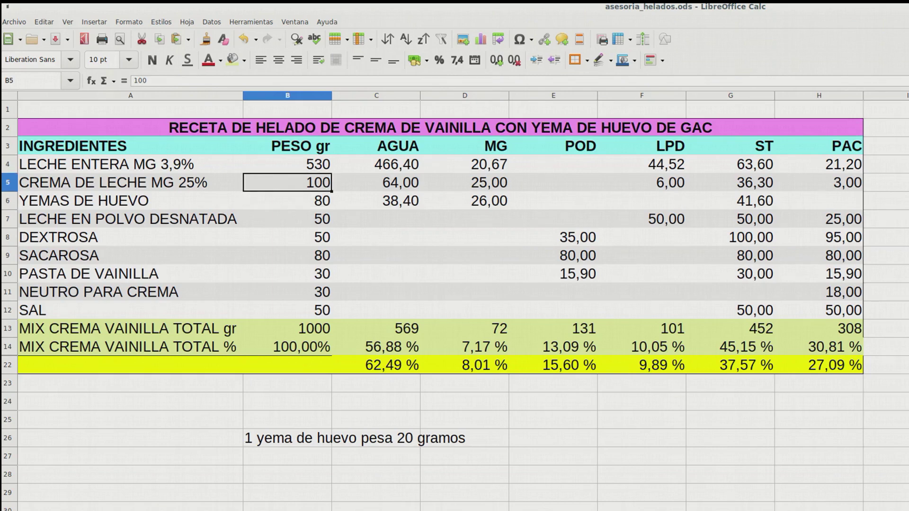
type("130")
key("Return")
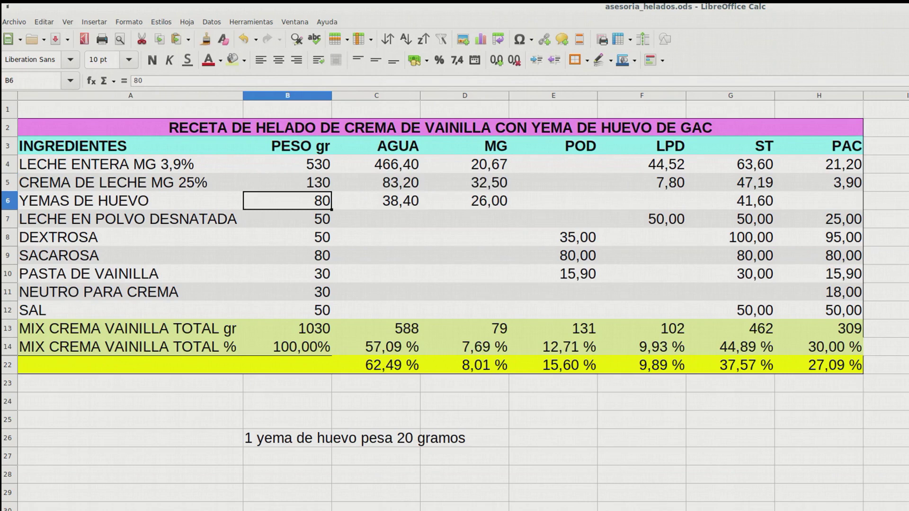
key("Up")
key("Up")
type("500")
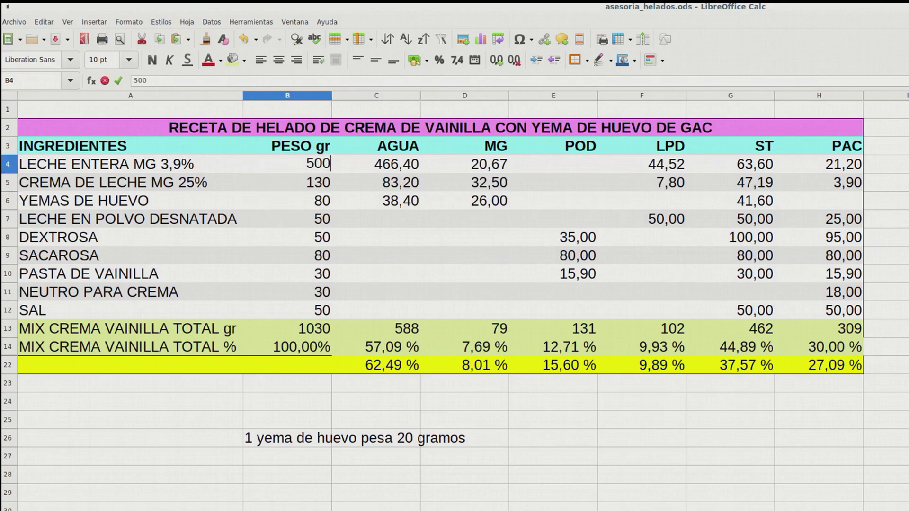
key("Return")
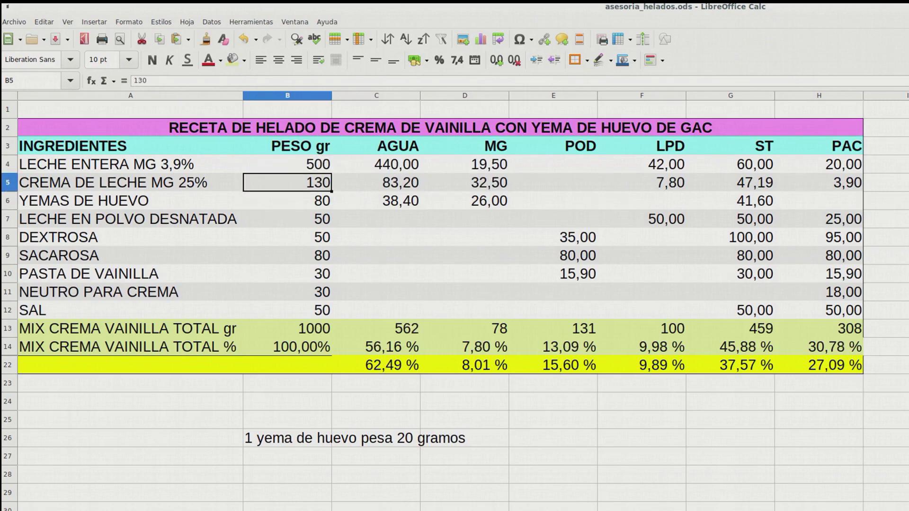
Step: Try 160 g for CREMA DE LECHE in B5, and settle on 140 g instead
type("160")
key("Return")
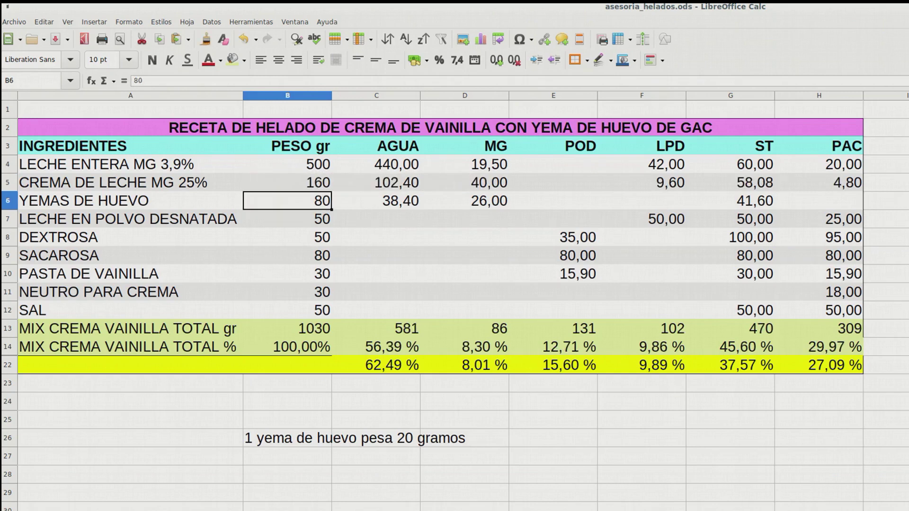
left_click(287, 183)
type("140")
key("Return")
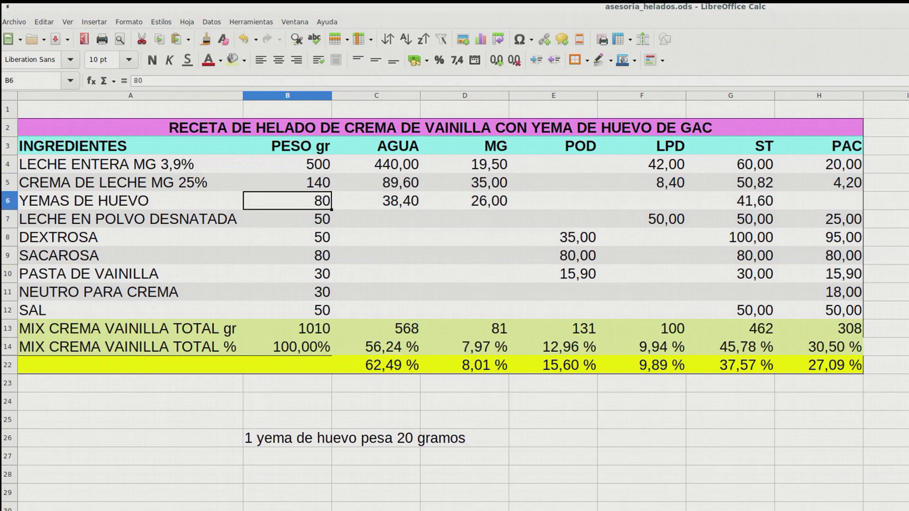
Step: Set the weight of LECHE ENTERA in B4 to 490 g
double_click(315, 165)
type("4")
key("BackSpace")
key("BackSpace")
type("4")
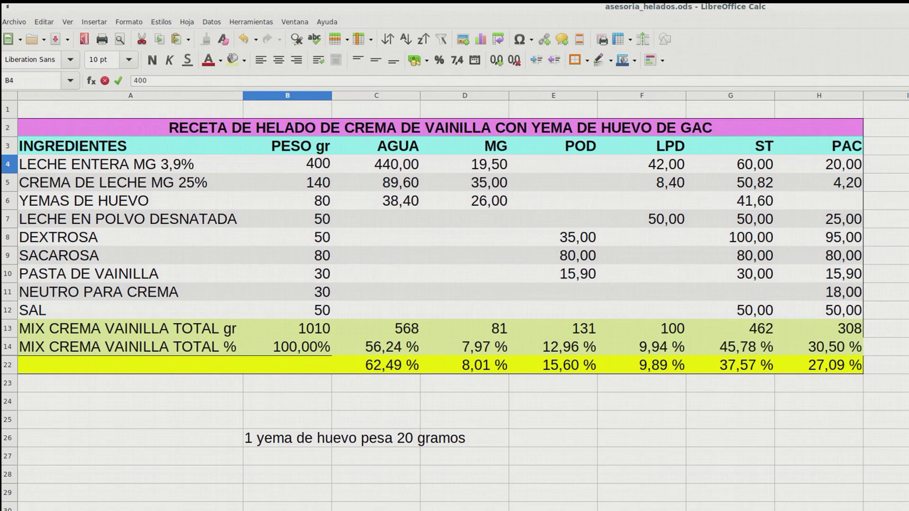
key("Delete")
type("9")
key("Return")
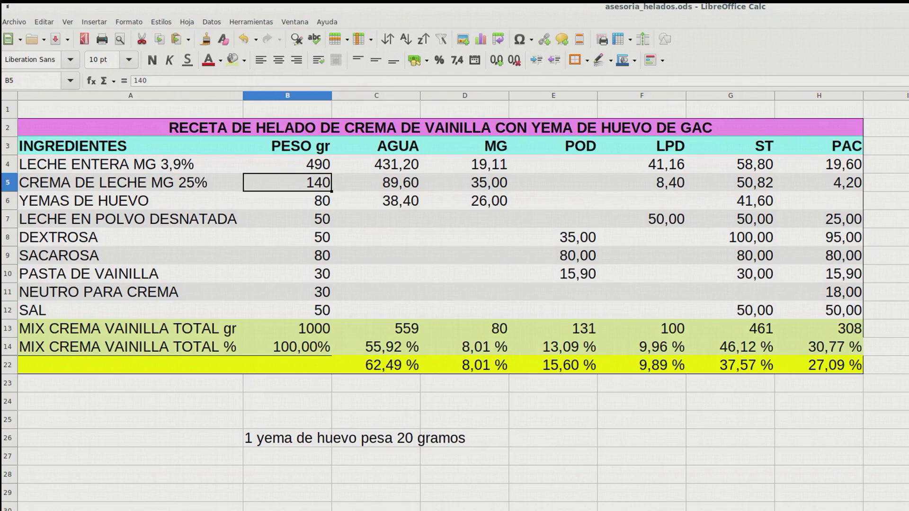
Step: Set the weight of DEXTROSA in B8 to 30 g and compensate with 510 g of LECHE ENTERA in B4
left_click(287, 238)
type("30")
key("Return")
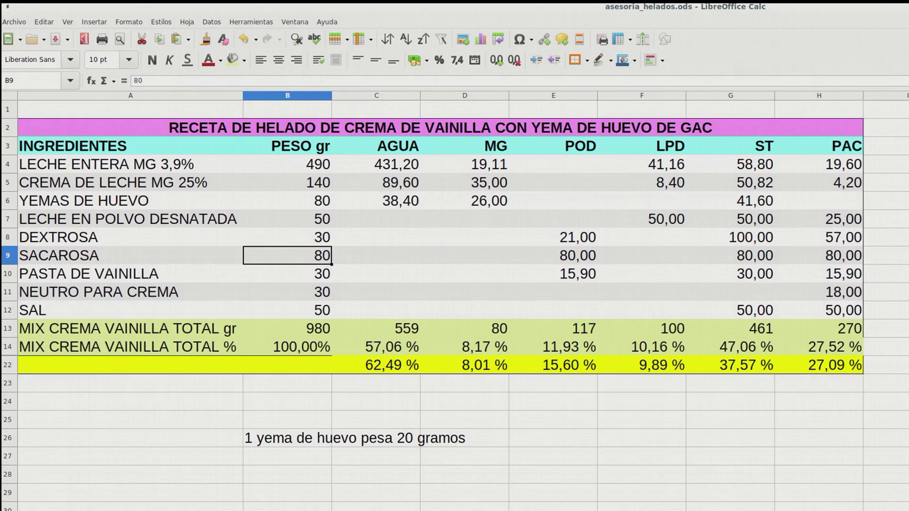
left_click(288, 164)
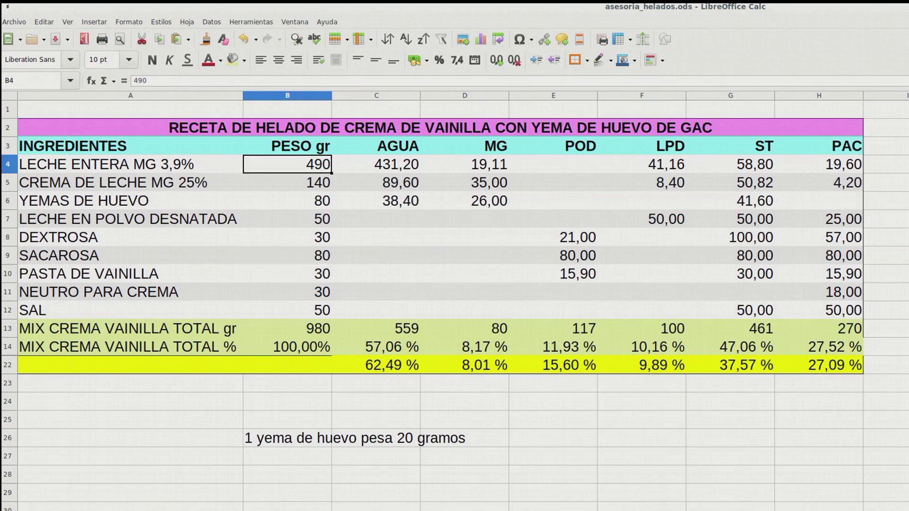
type("510")
key("Return")
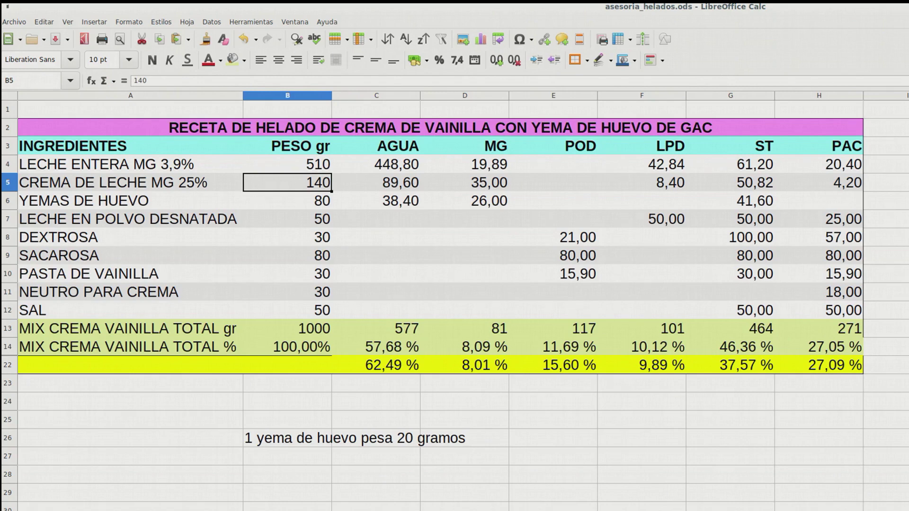
Step: Set the weight of YEMAS DE HUEVO in B6 to 60 g and LECHE ENTERA in B4 to 530 g
left_click(287, 200)
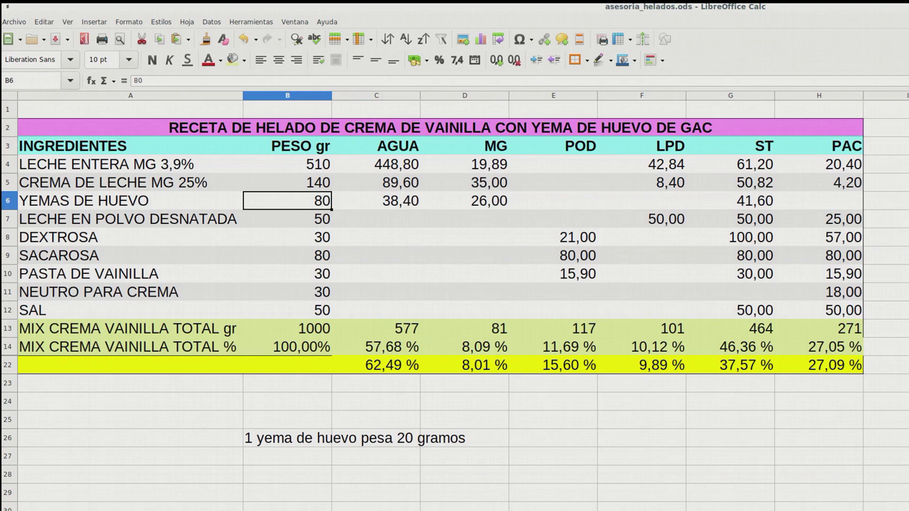
type("60")
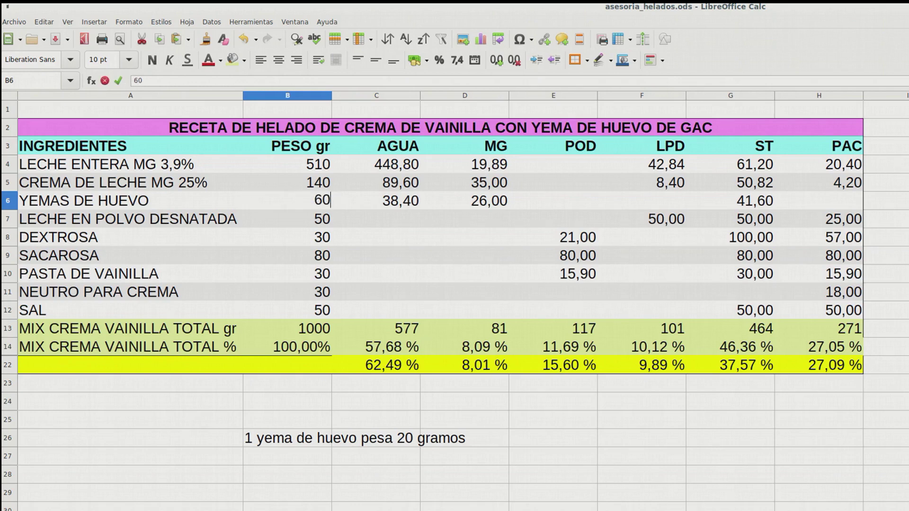
key("Return")
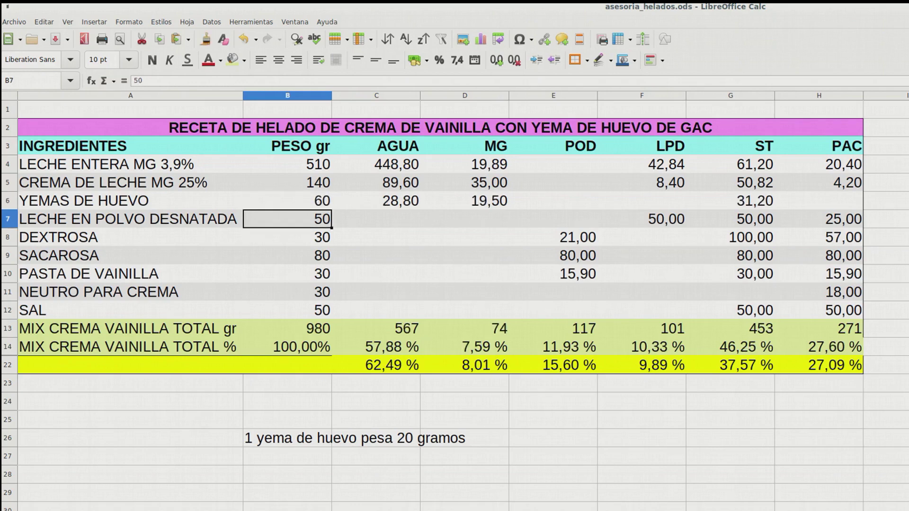
left_click(288, 164)
type("530")
key("Return")
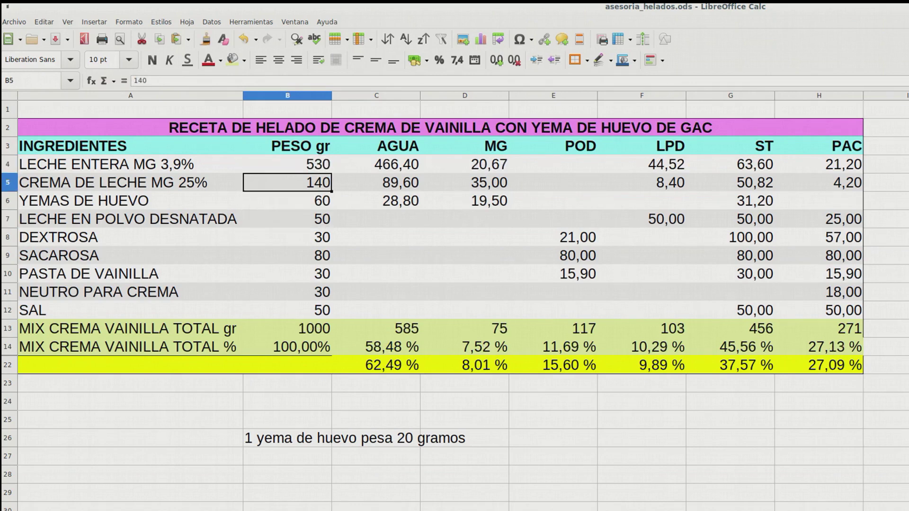
Step: Set the weight of NEUTRO PARA CREMA in B11 to 10 g and LECHE ENTERA in B4 to 550 g
left_click(287, 293)
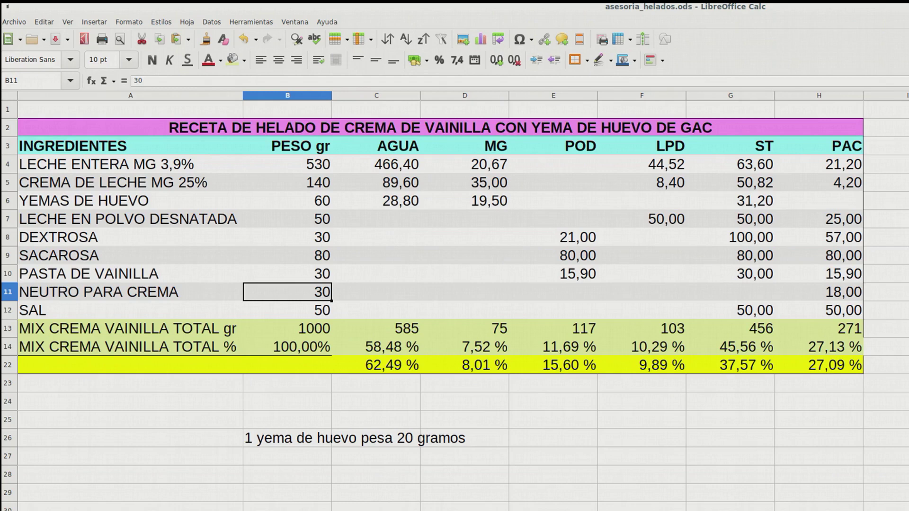
type("10")
key("Return")
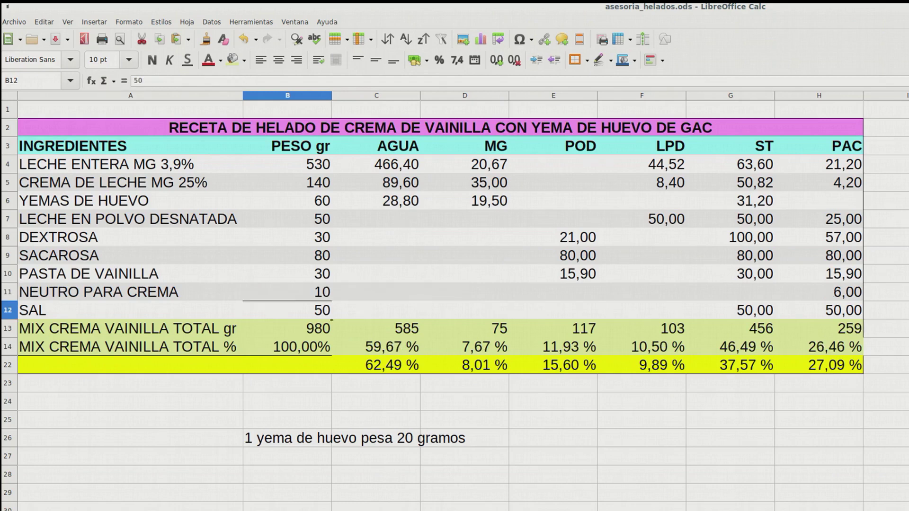
left_click(287, 165)
type("550")
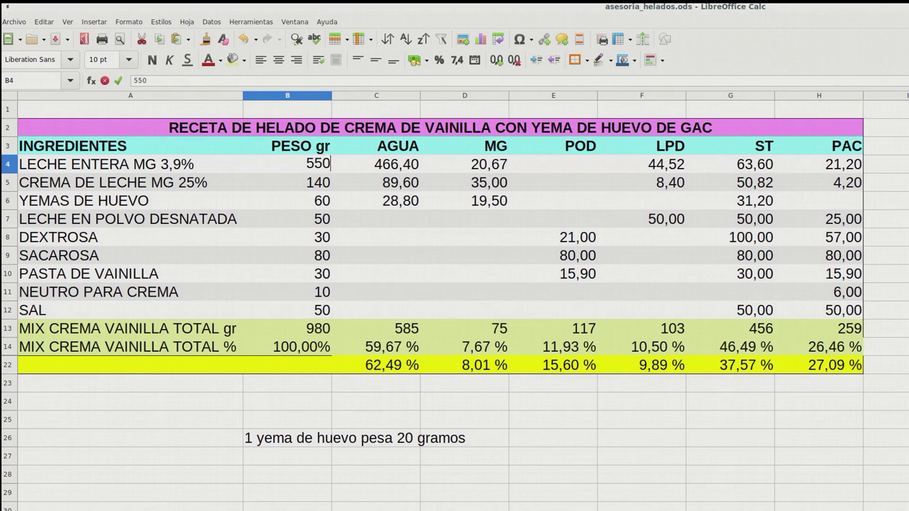
key("Return")
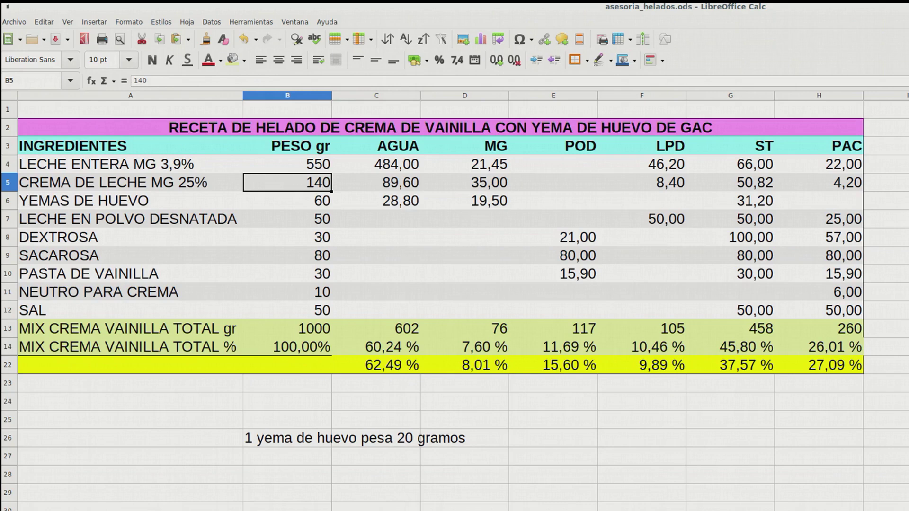
Step: Set the weight of LECHE EN POLVO DESNATADA in B7 to 40 g and LECHE ENTERA in B4 to 560 g
left_click(287, 219)
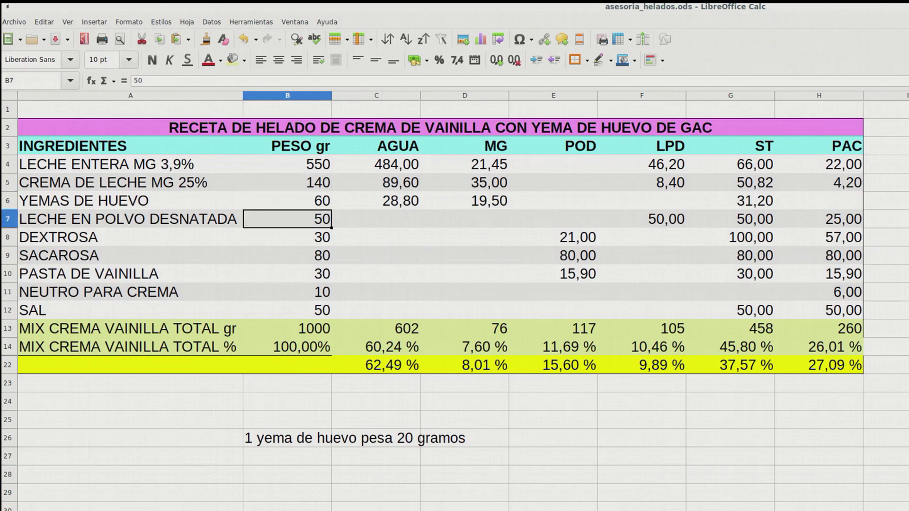
type("40")
key("Return")
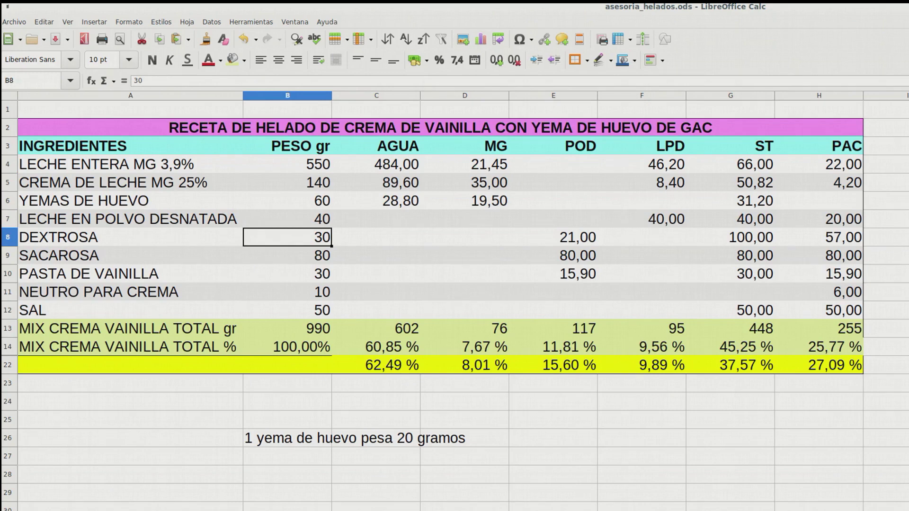
left_click(288, 164)
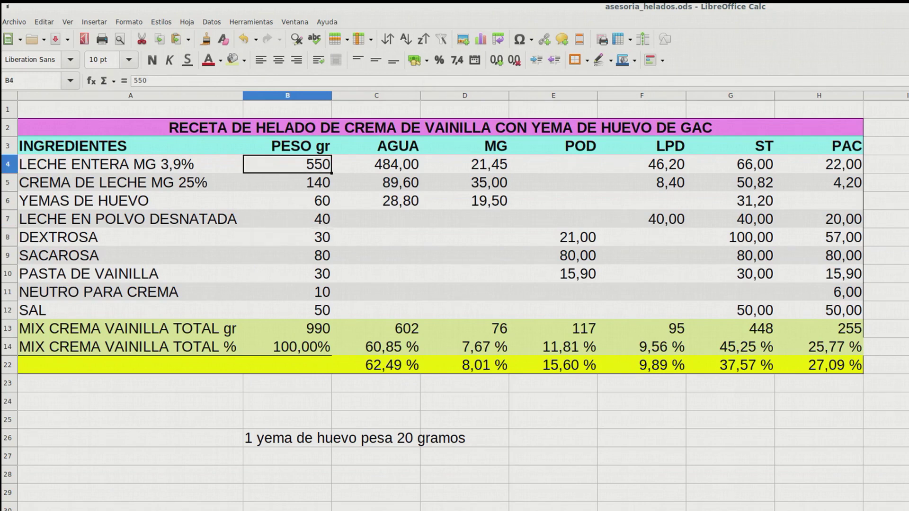
type("560")
key("Return")
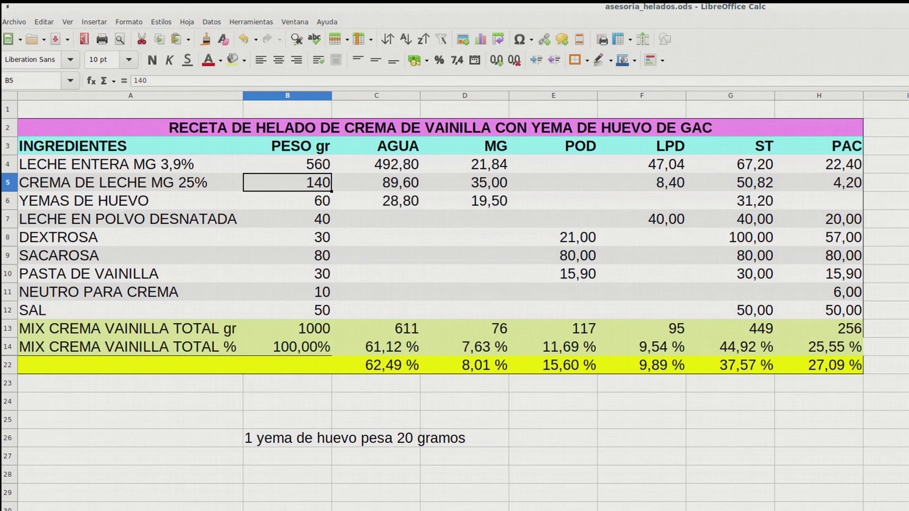
Step: Set the weight of CREMA DE LECHE in B5 to 160 g and LECHE ENTERA in B4 to 540 g
type("160")
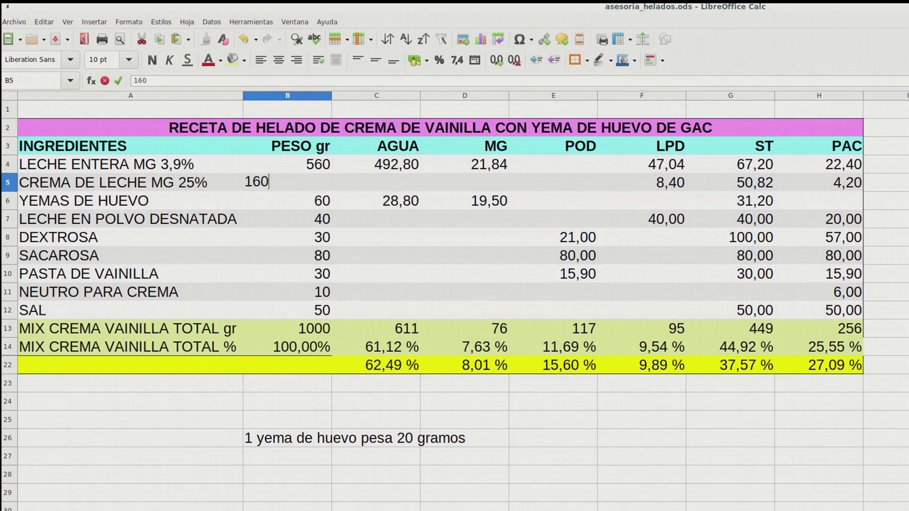
key("Return")
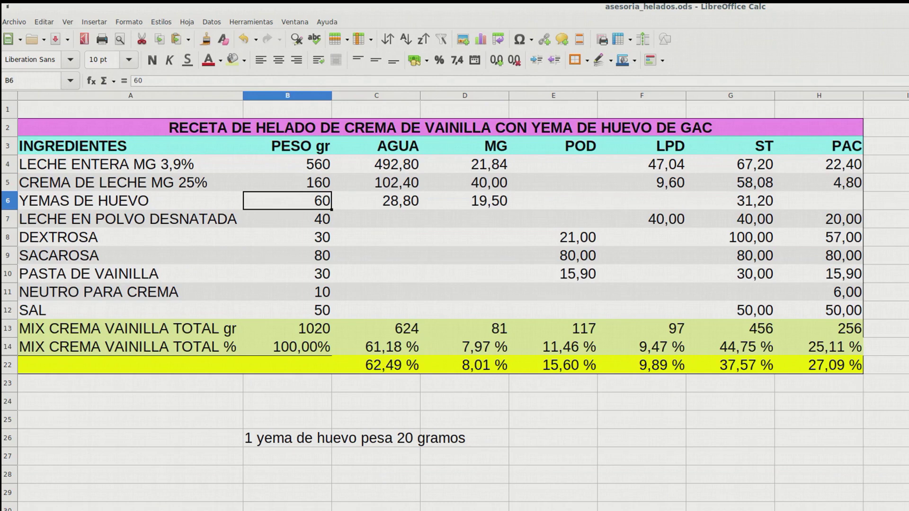
left_click(288, 164)
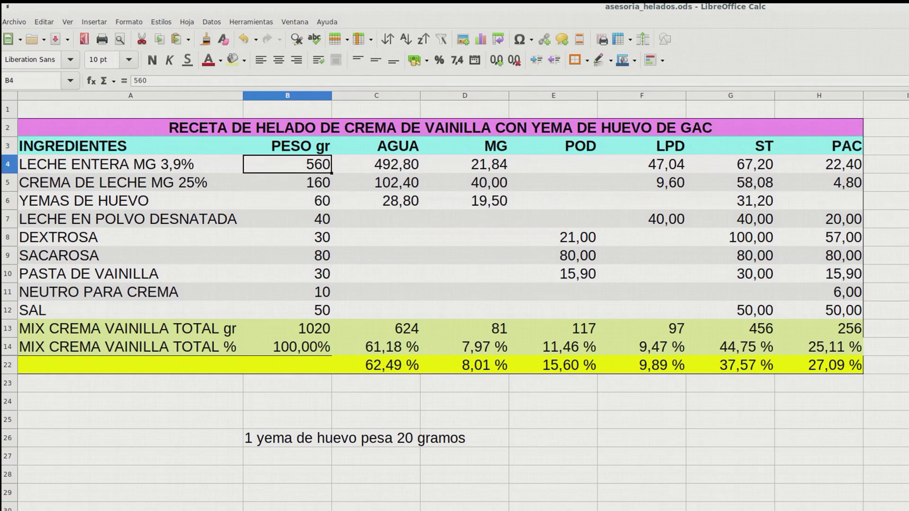
type("540")
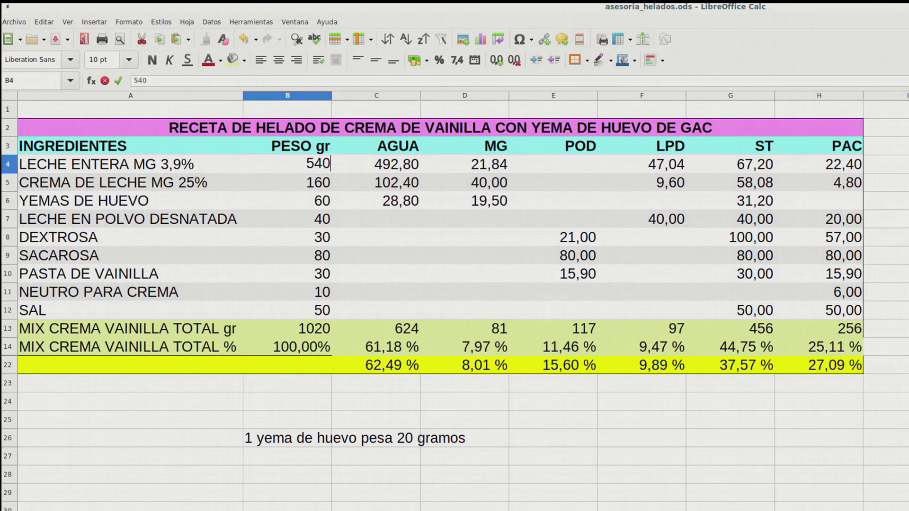
key("Return")
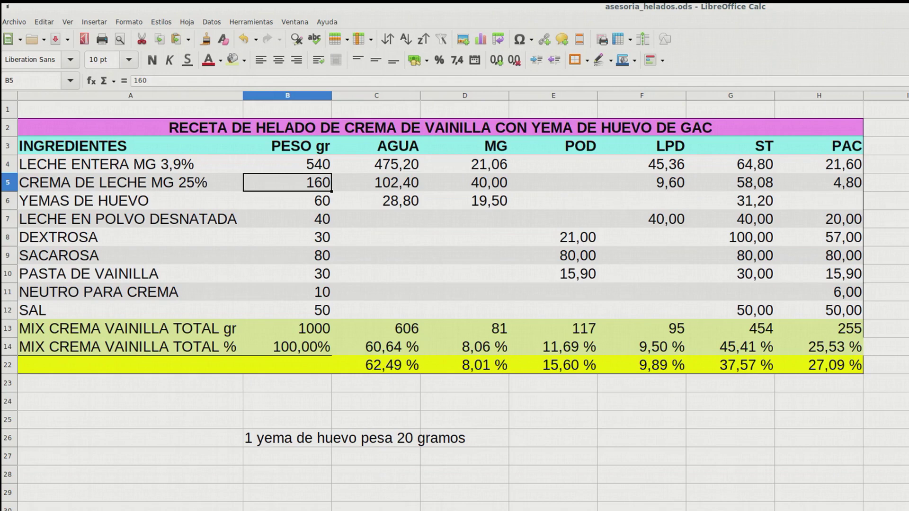
Step: Set the weight of SACAROSA in B9 to 120 g and LECHE ENTERA in B4 to 500 g
left_click(287, 255)
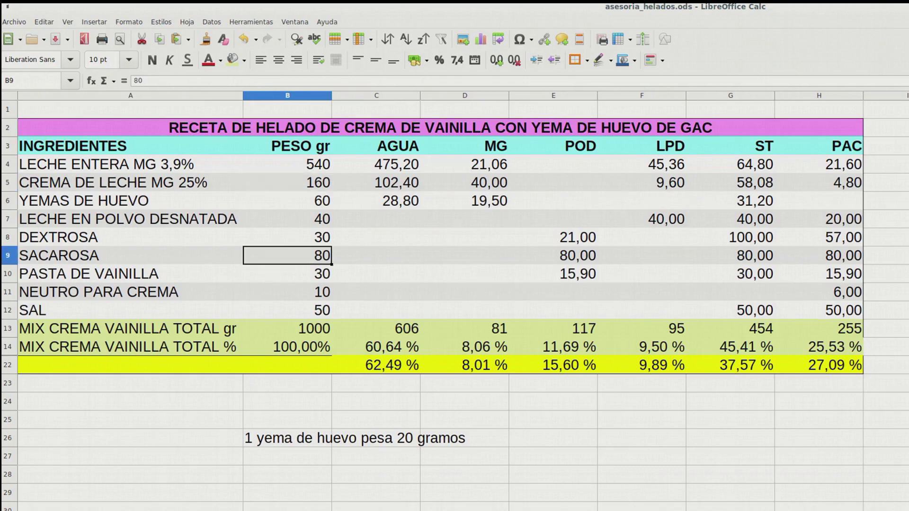
type("120")
key("Return")
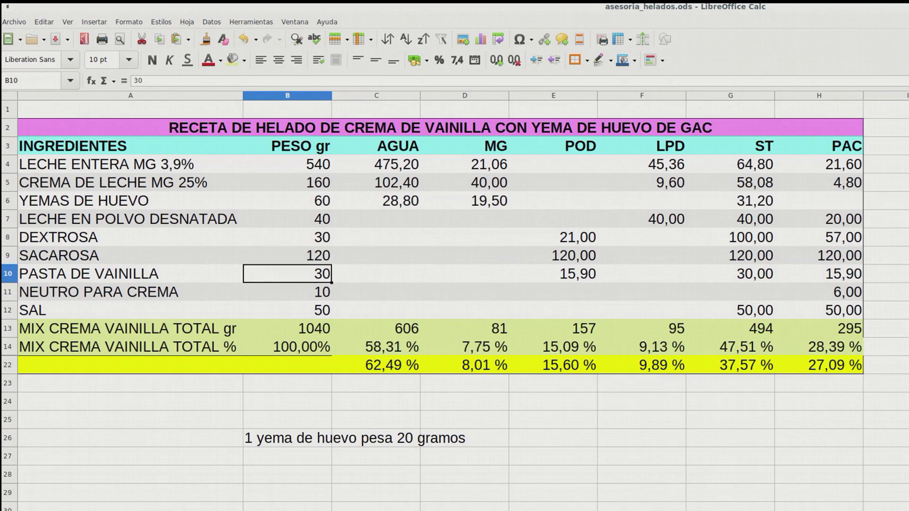
left_click(287, 164)
type("500")
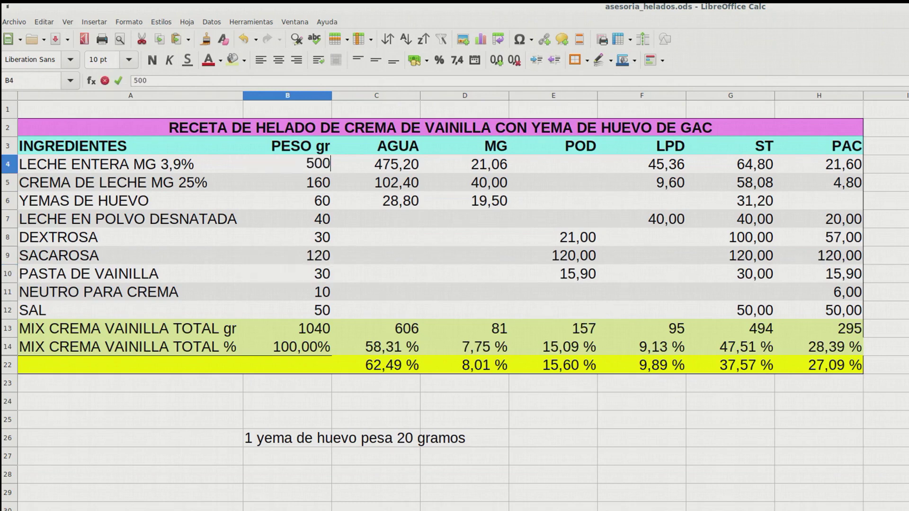
key("Return")
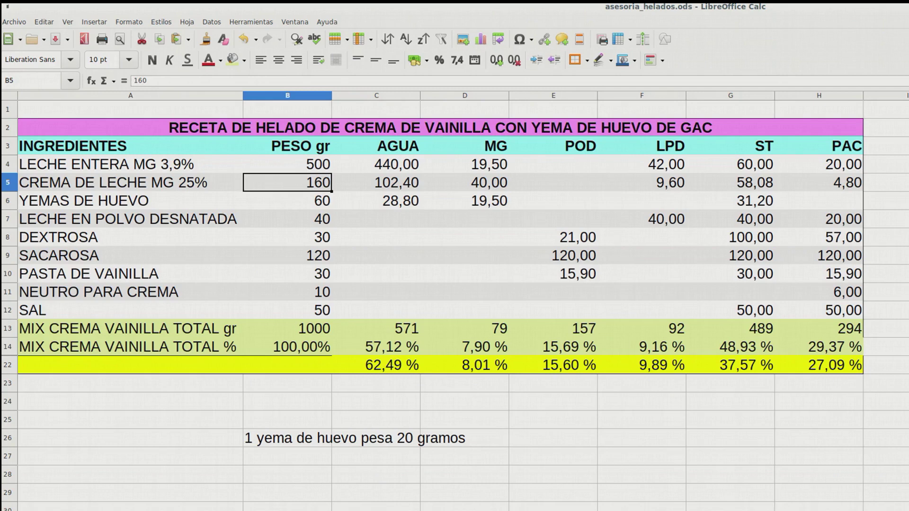
left_click(287, 310)
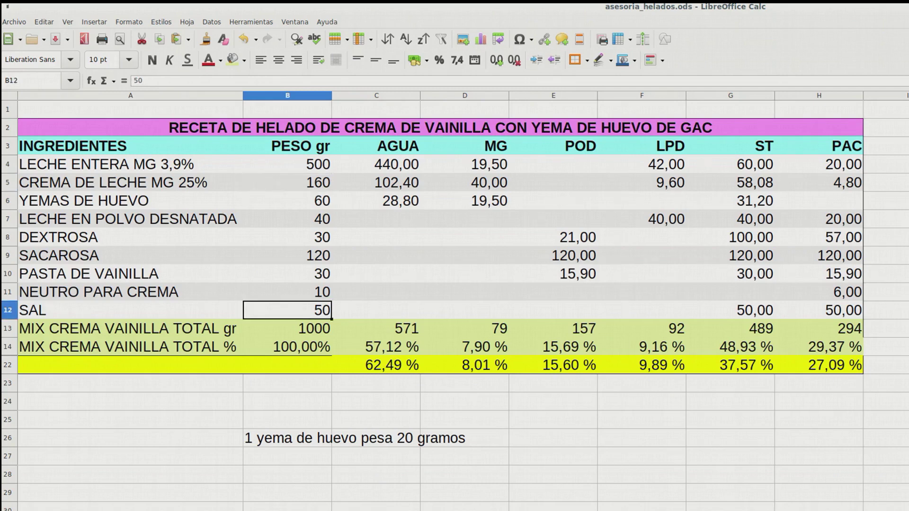
type("1")
key("Return")
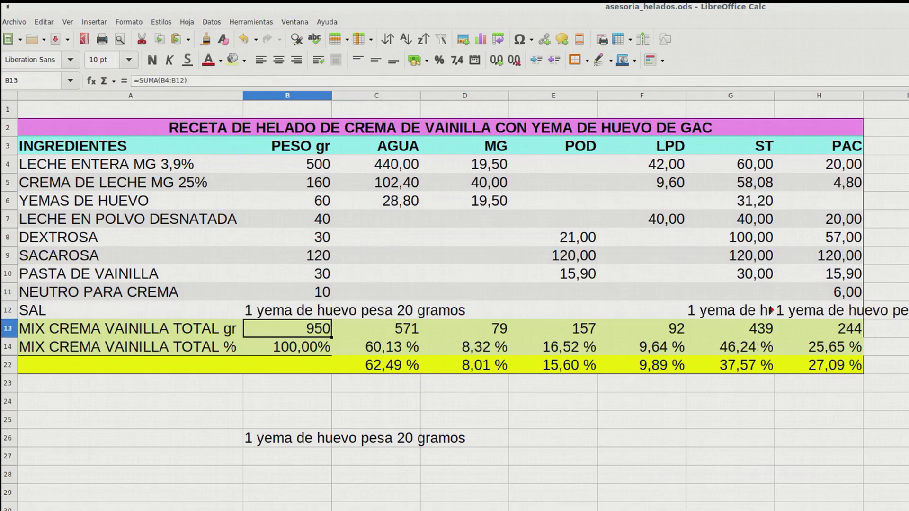
left_click(287, 384)
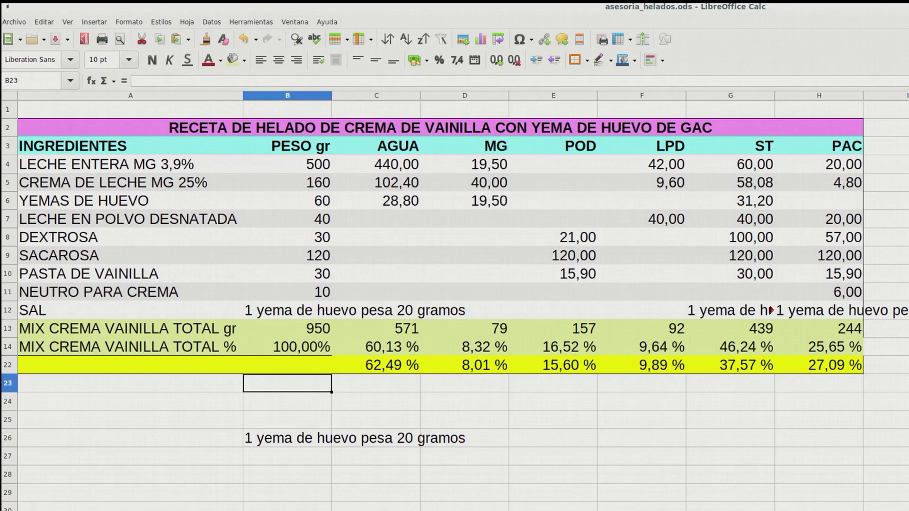
key("ctrl+z")
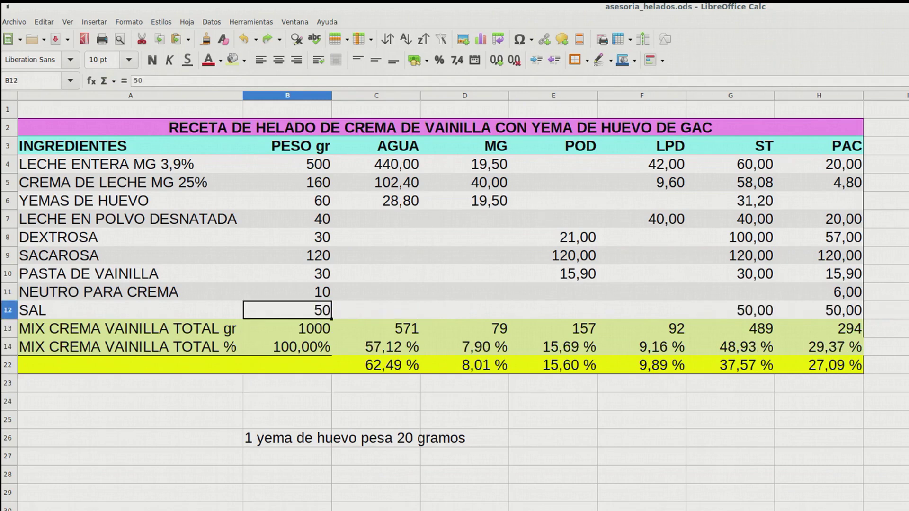
Step: Set the weight of SAL in B12 to 1 g and LECHE ENTERA in B4 to 550 g
type("1")
key("Delete")
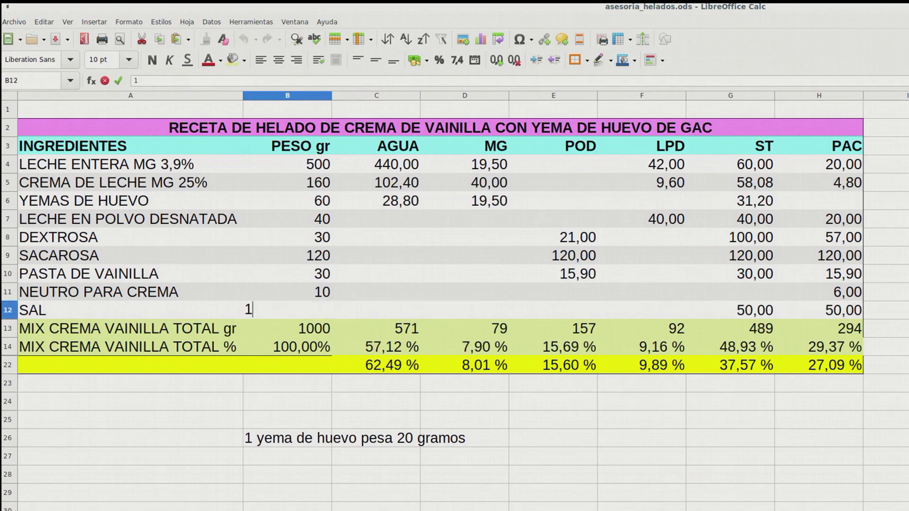
key("Return")
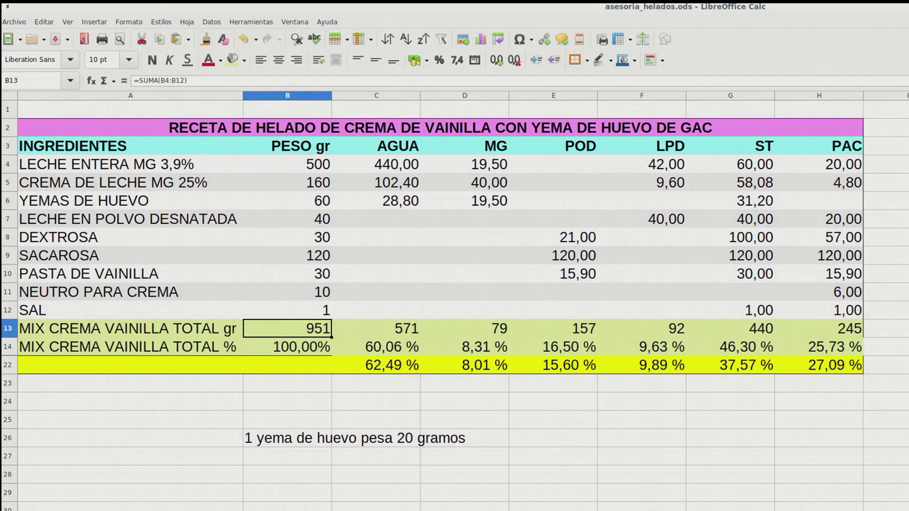
left_click(287, 164)
type("550")
key("Return")
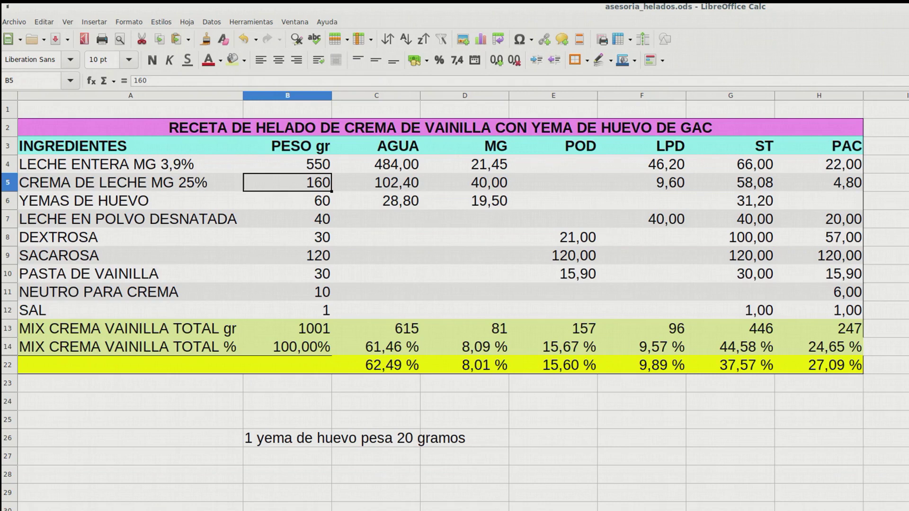
Step: Set the weight of CREMA DE LECHE in B5 to 150 g and LECHE ENTERA in B4 to 560 g
left_click(730, 347)
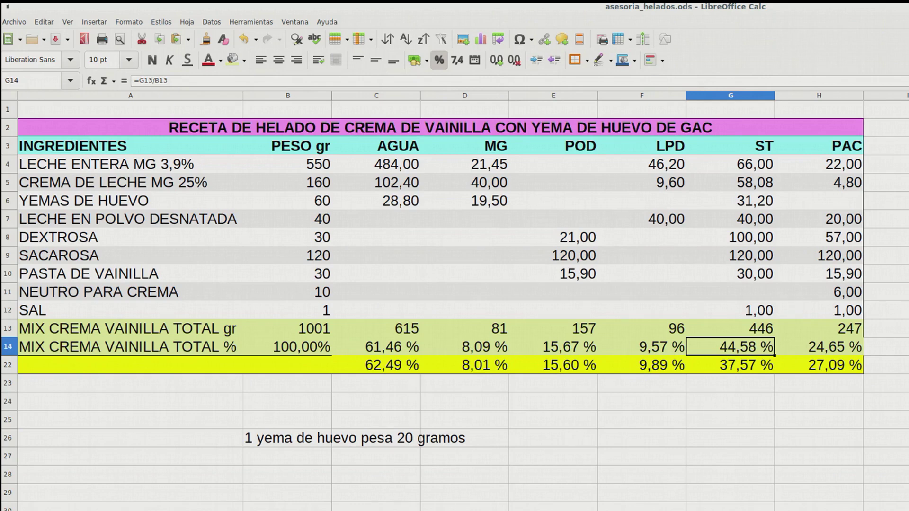
left_click(287, 183)
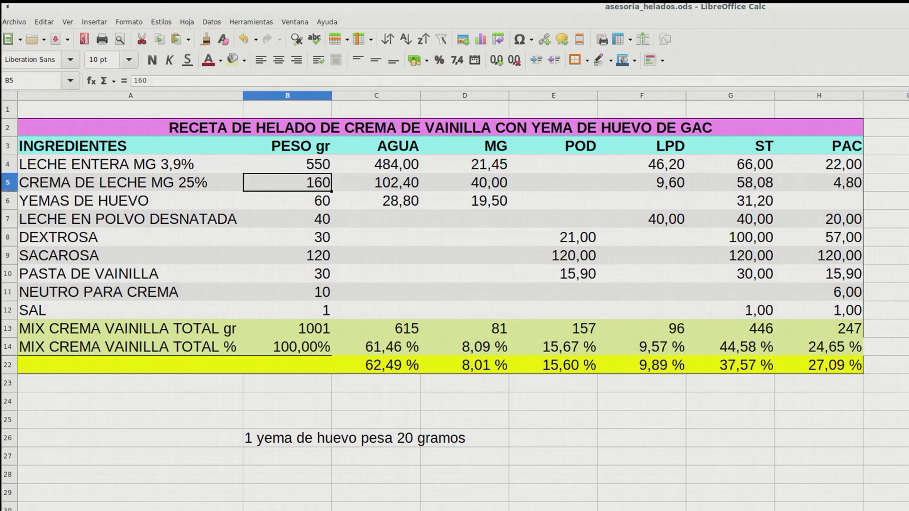
type("150")
key("Return")
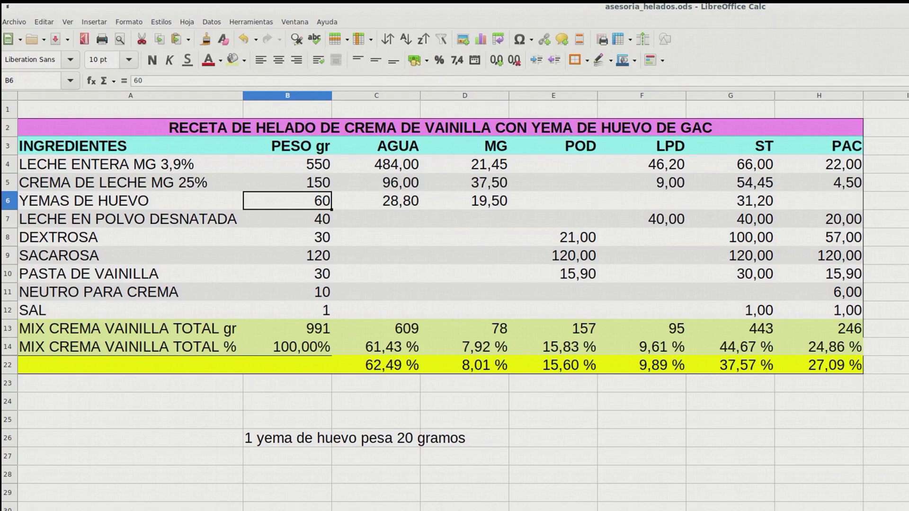
left_click(288, 165)
type("560")
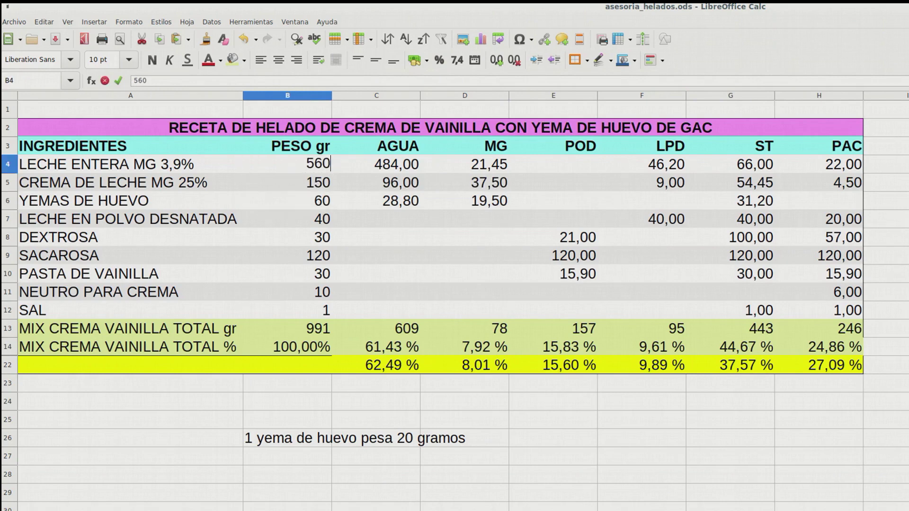
key("Return")
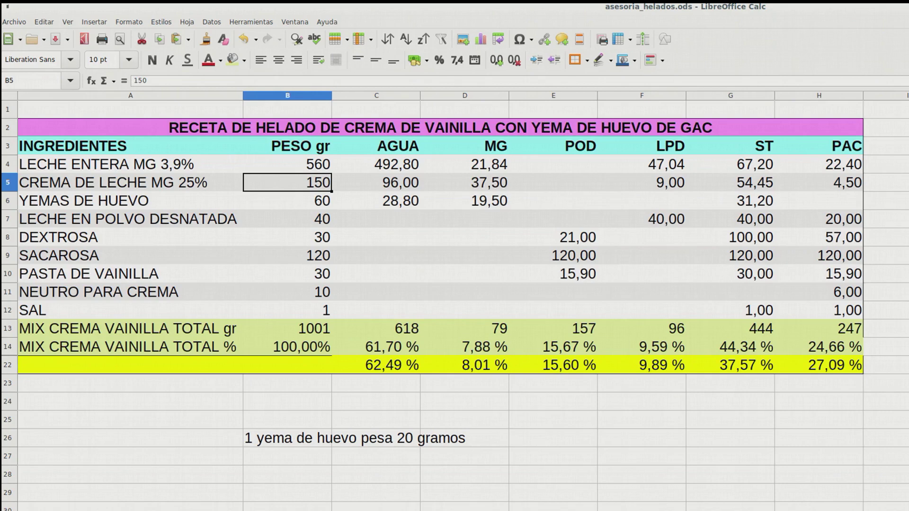
Step: Set the weight of CREMA DE LECHE in B5 to 160 g and LECHE ENTERA in B4 to 549 g
left_click(287, 201)
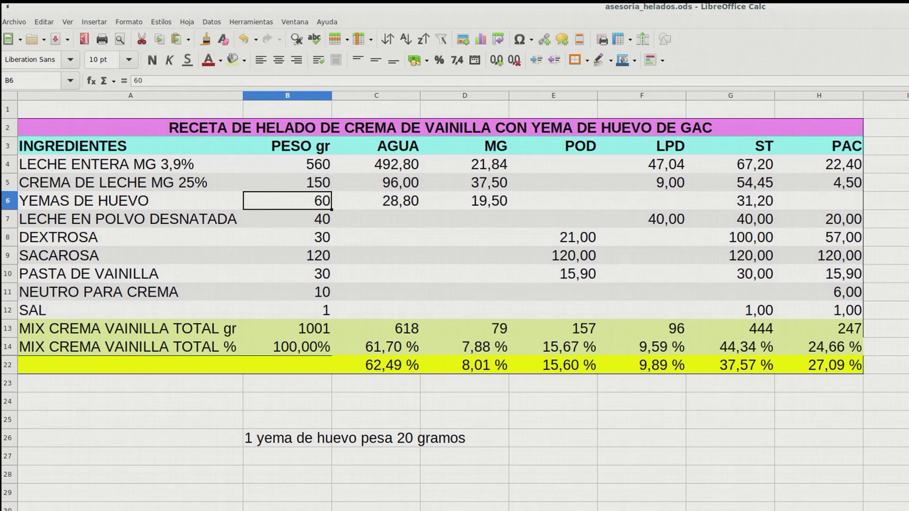
type("160")
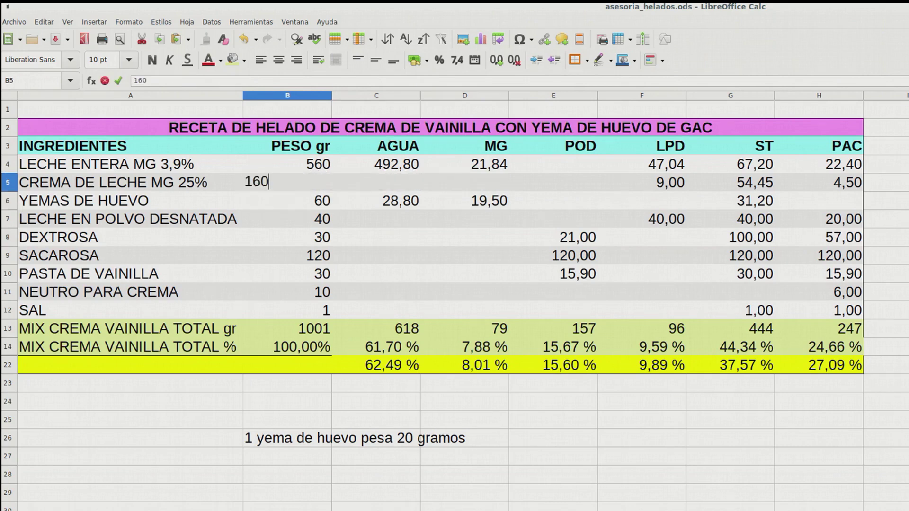
key("Return")
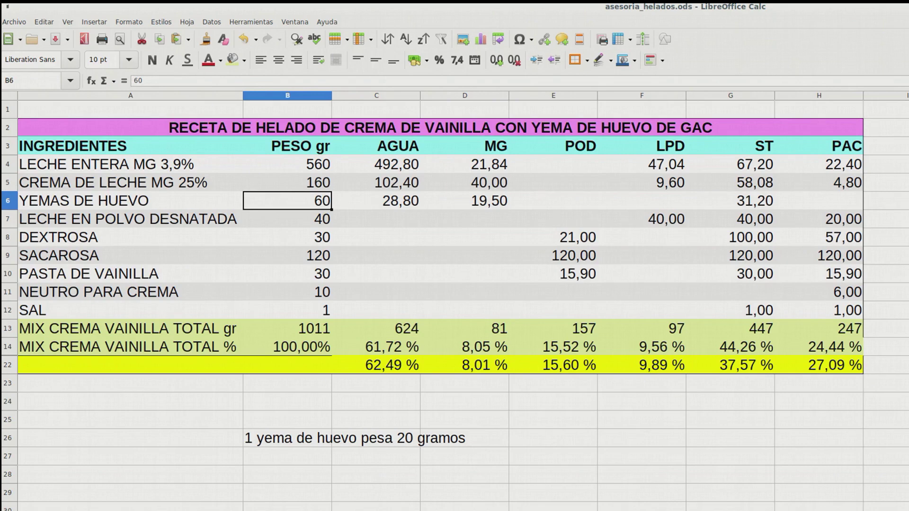
left_click(287, 165)
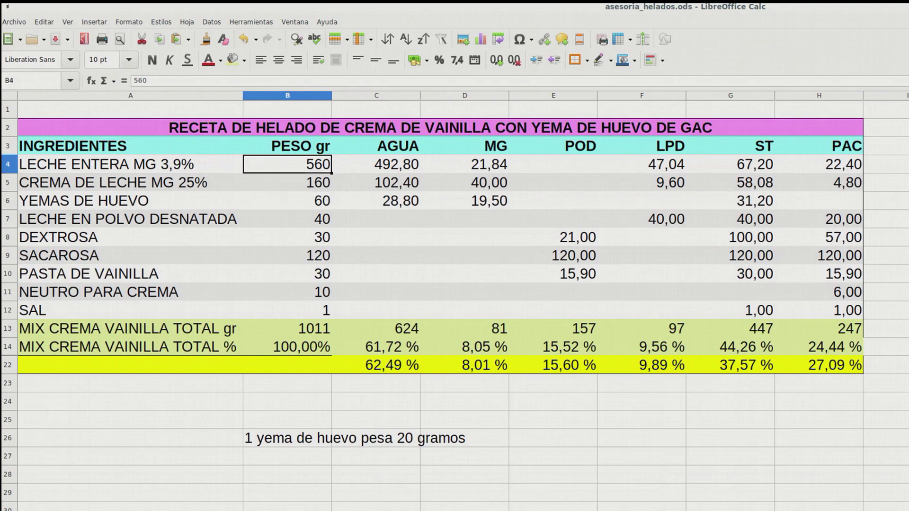
type("549")
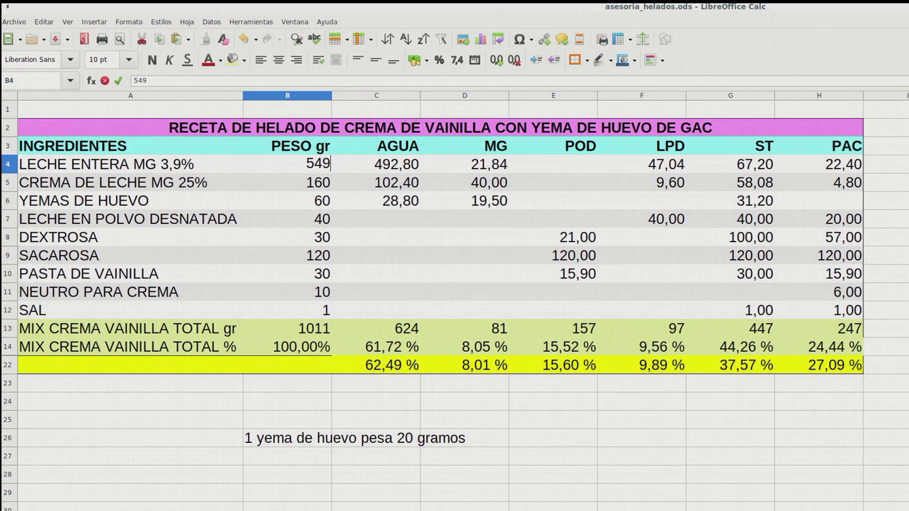
key("Return")
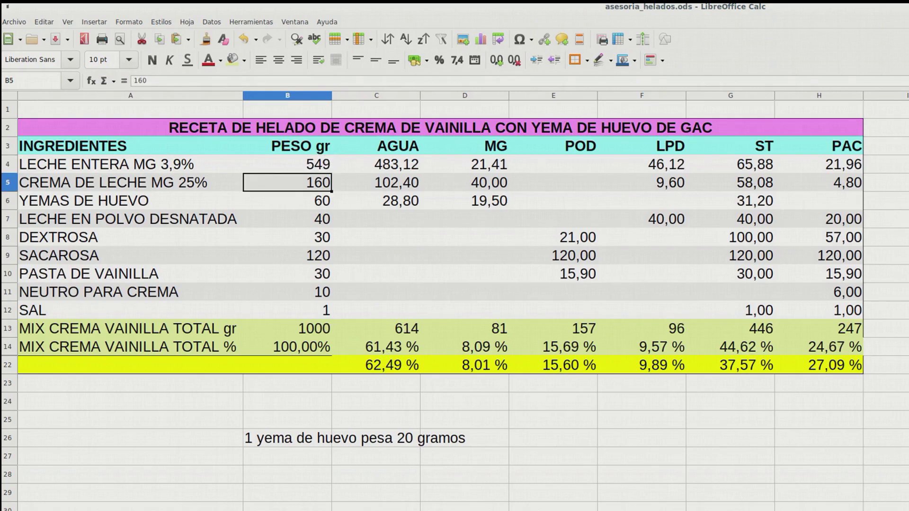
Step: Set the weight of CREMA DE LECHE in B5 to 150 g and LECHE EN POLVO DESNATADA in B7 to 50 g
type("150")
key("Return")
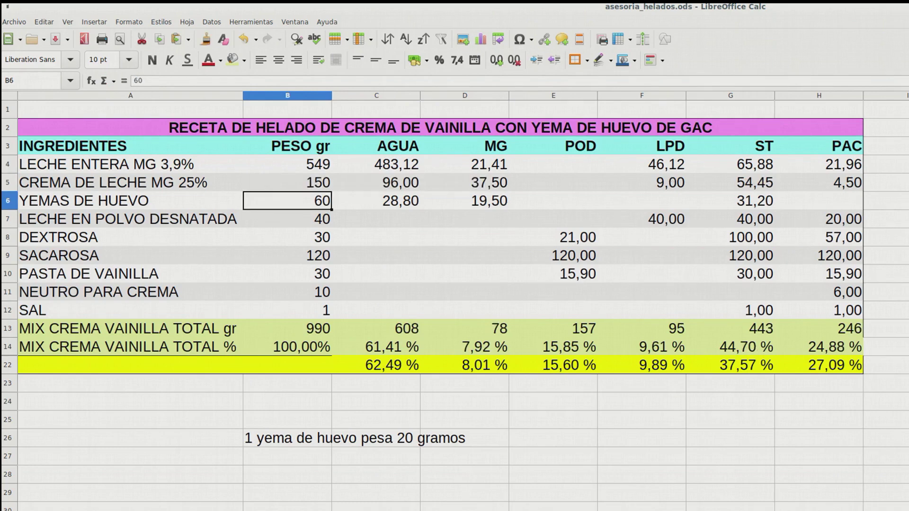
key("Down")
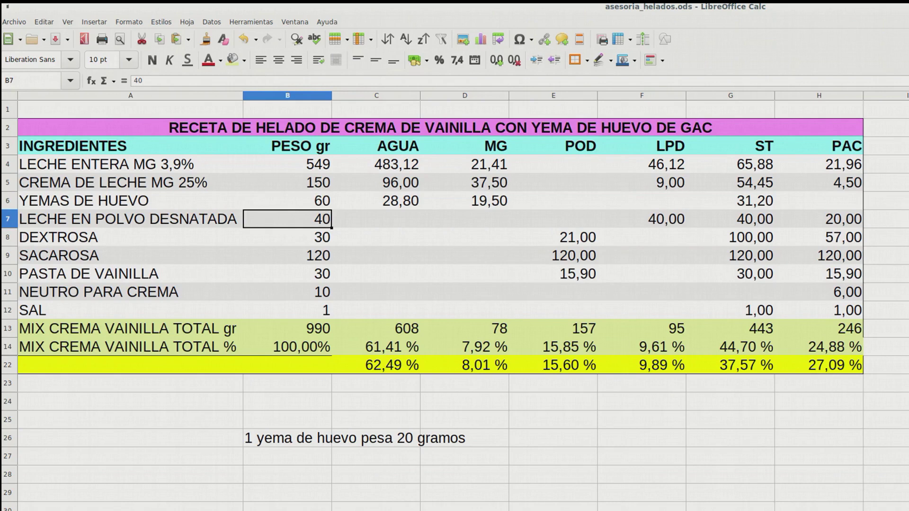
type("50")
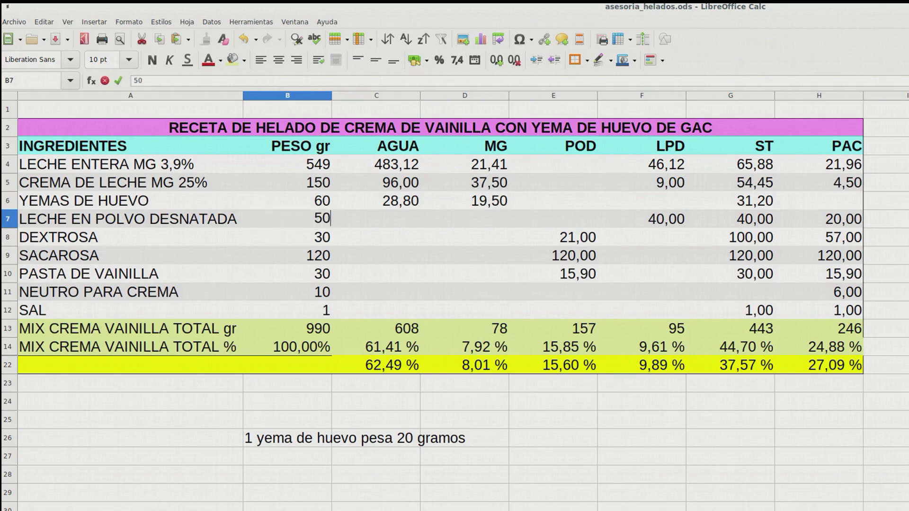
key("Return")
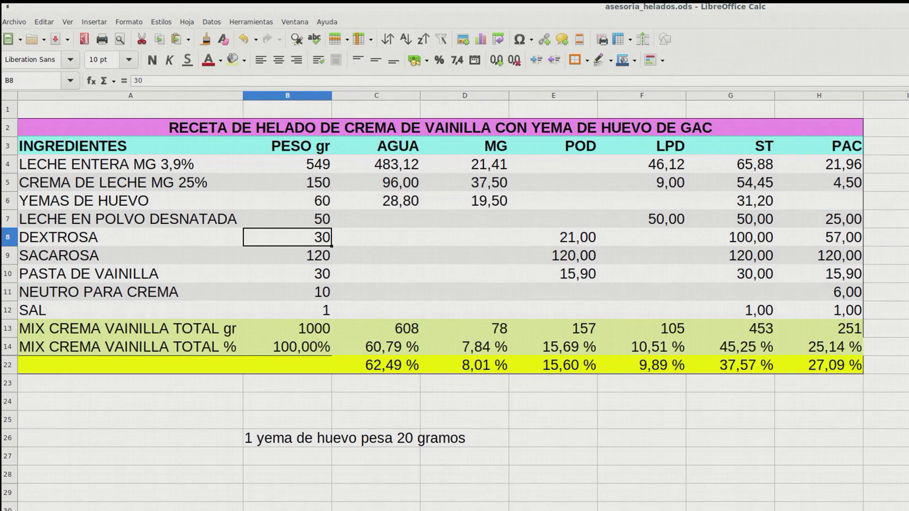
Step: Set the weight of DEXTROSA in B8 to 40 g and LECHE ENTERA in B4 to 539 g
type("40")
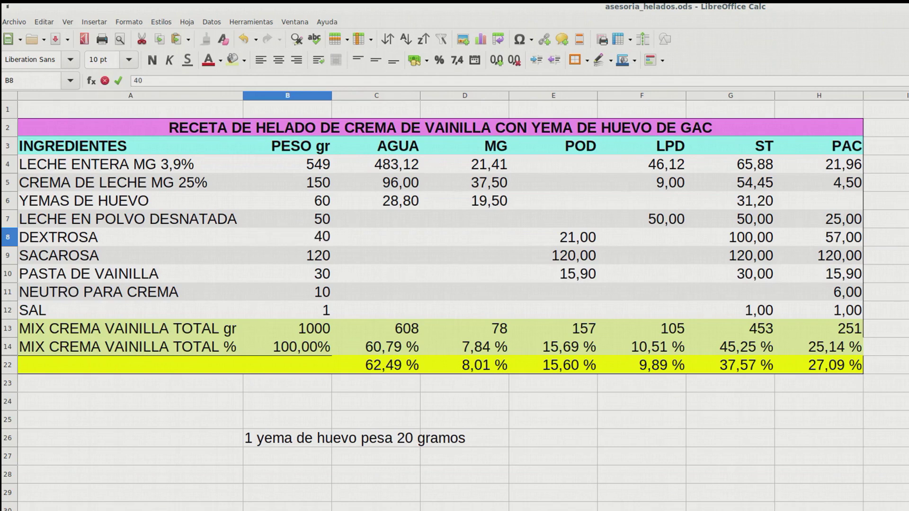
key("Return")
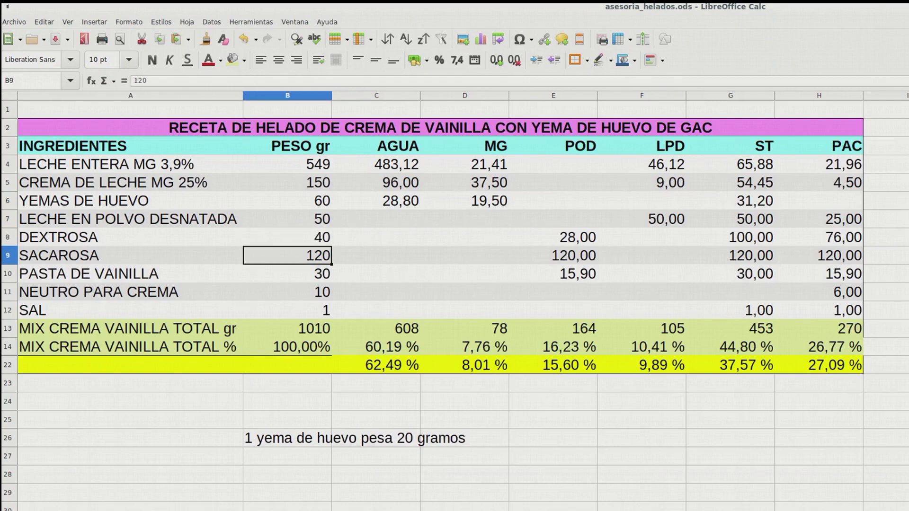
double_click(303, 164)
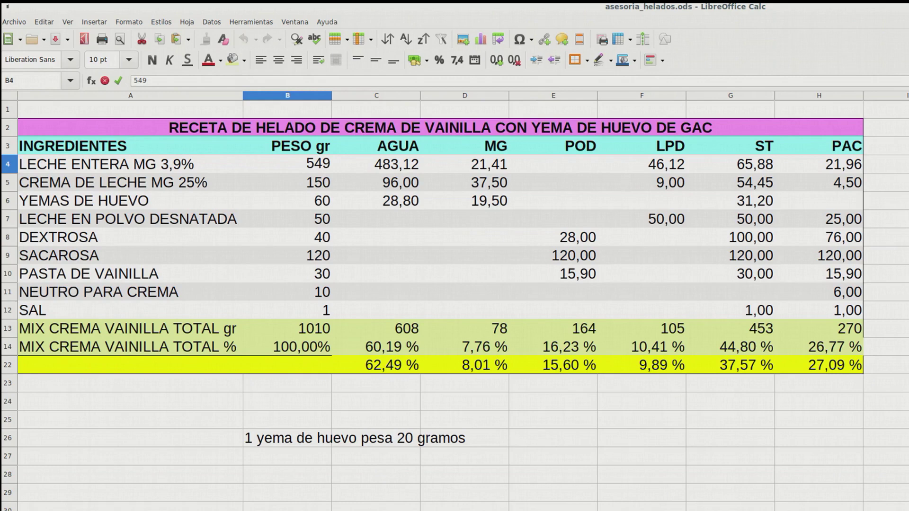
left_click_drag(306, 165, 331, 164)
type("54")
key("BackSpace")
type("39")
key("Return")
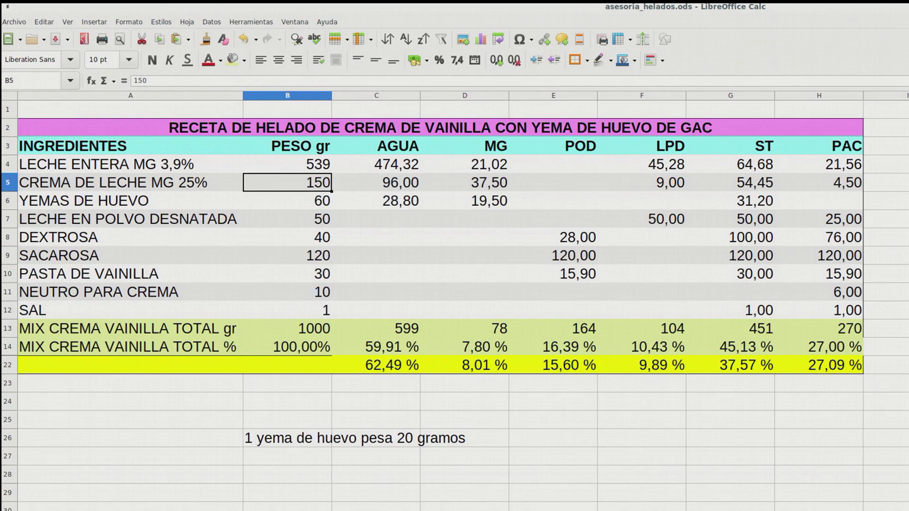
Step: Set the weight of LECHE EN POLVO DESNATADA in B7 to 40 g and LECHE ENTERA in B4 to 549 g
left_click(287, 220)
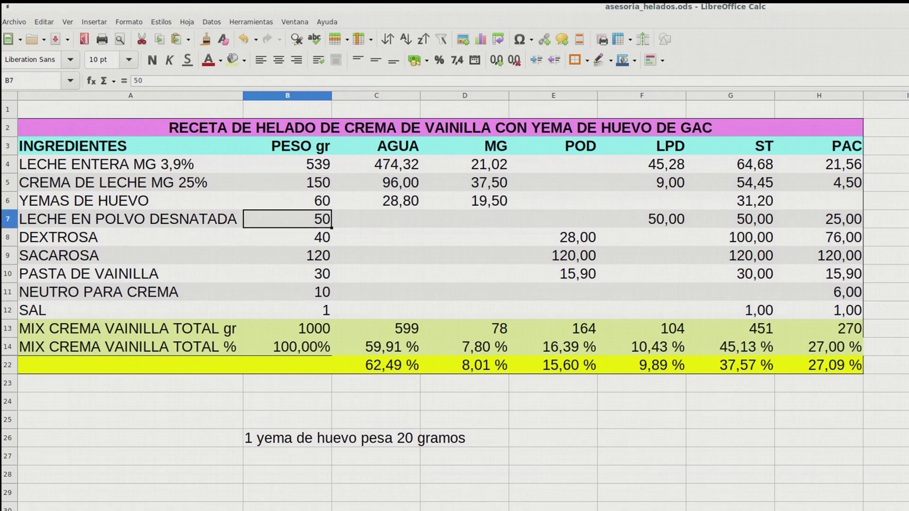
type("40")
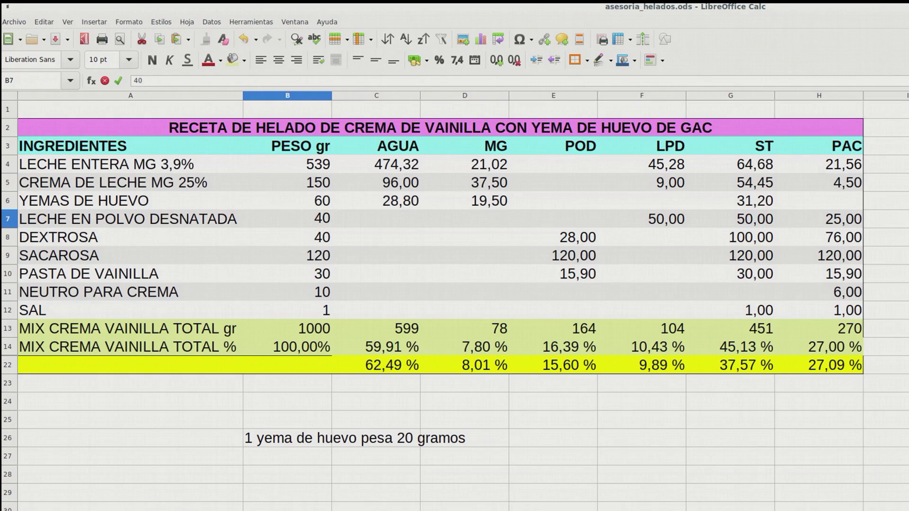
key("Return")
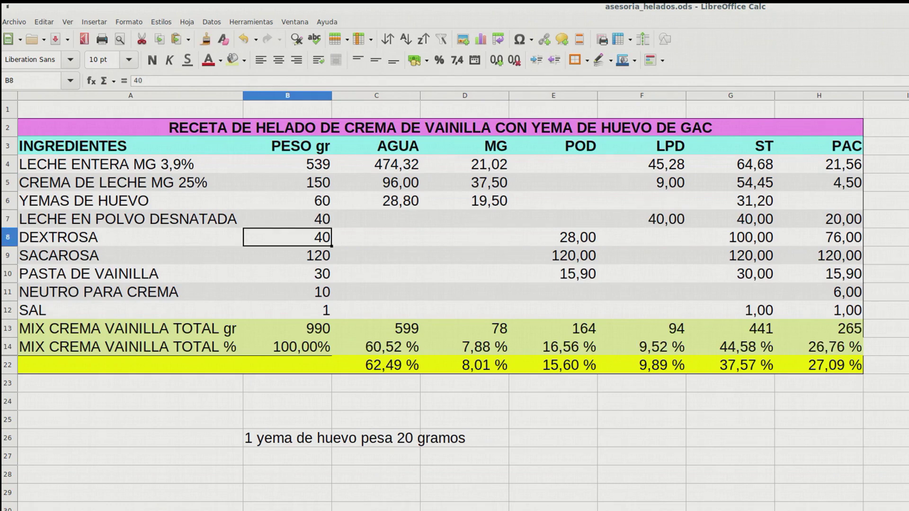
left_click(287, 164)
type("549")
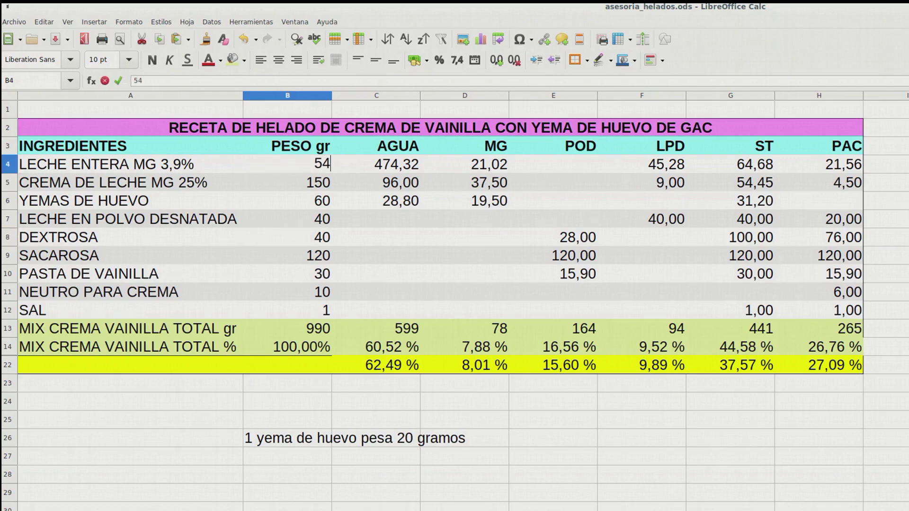
key("Return")
Step: Set the weight of SACAROSA in B9 to 105 g
left_click(287, 255)
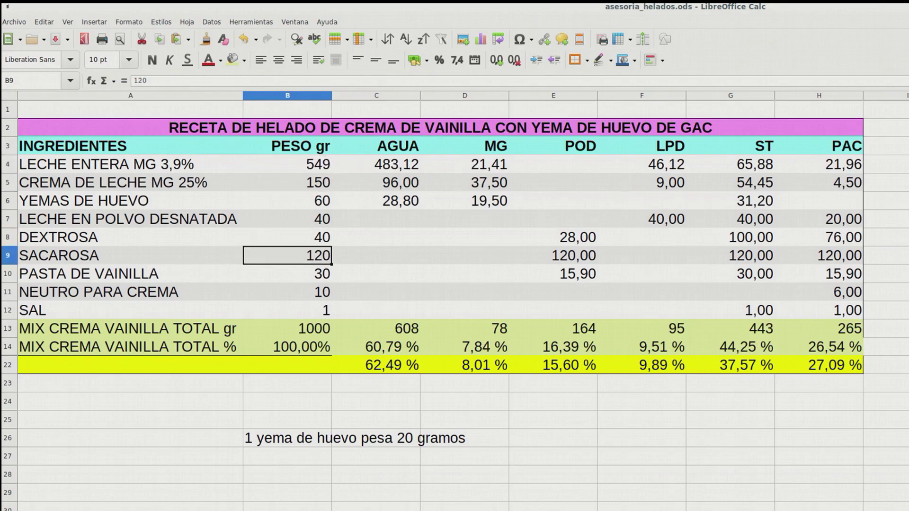
type("1")
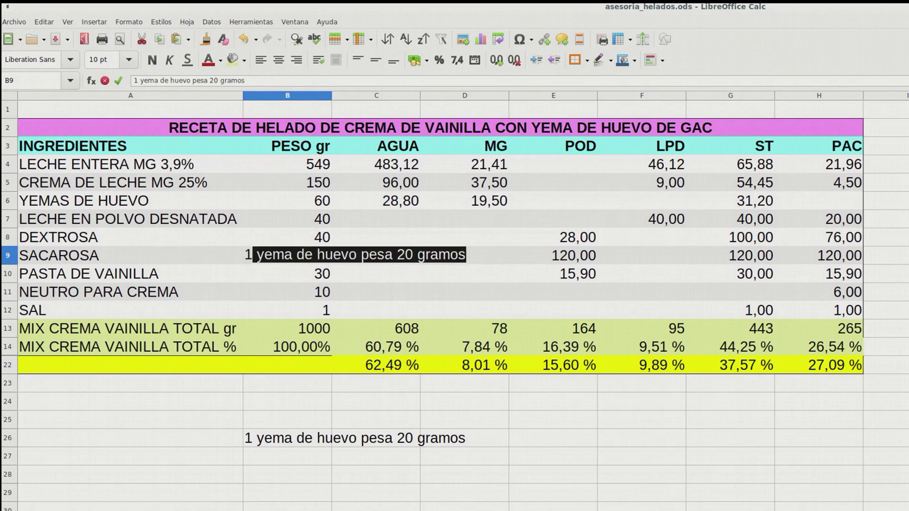
type("10")
key("BackSpace")
key("BackSpace")
type("05")
key("Return")
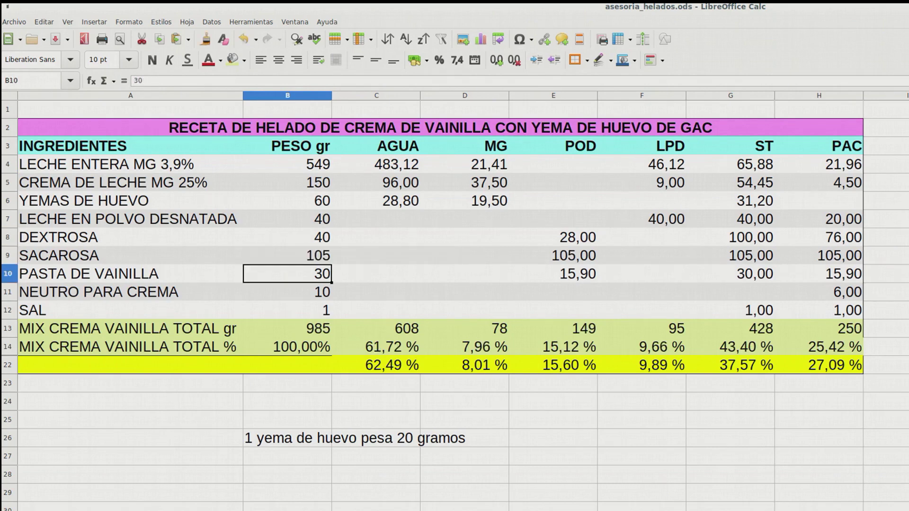
Step: Set the weight of DEXTROSA in B8 to 45 g
key("Up")
key("Up")
type("45")
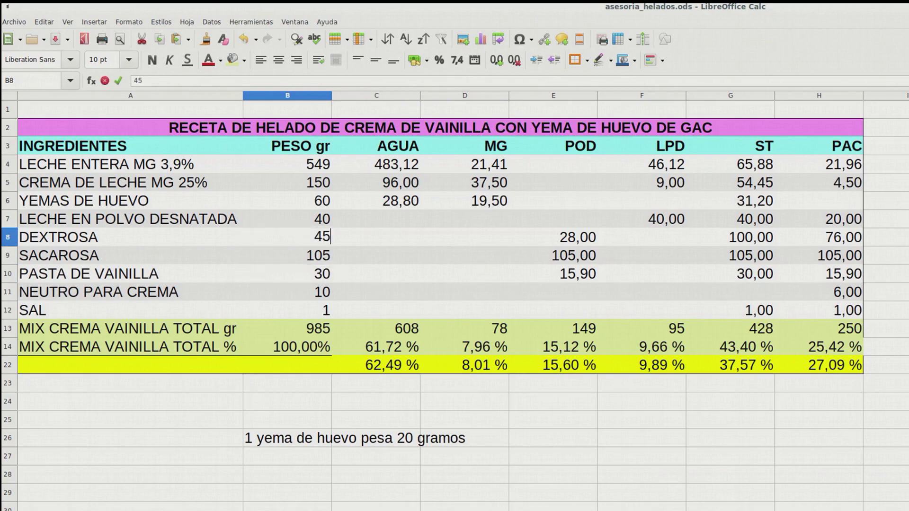
key("Return")
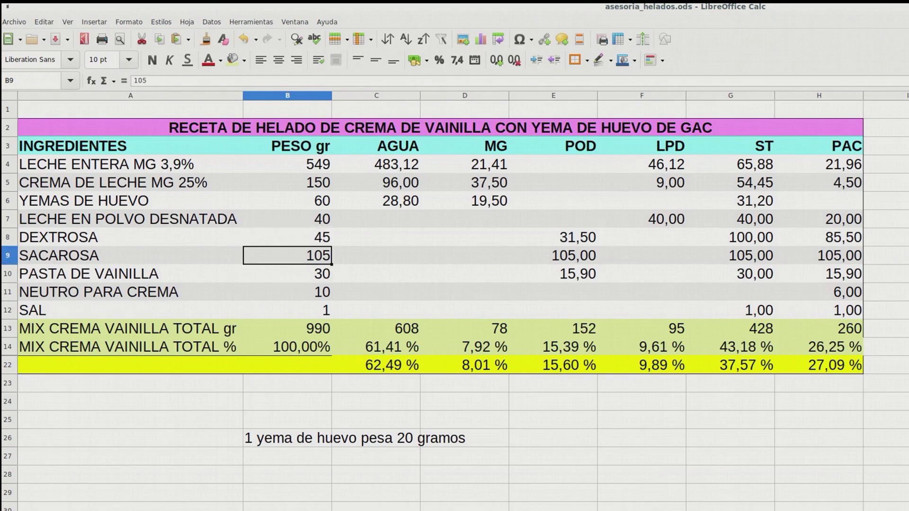
Step: Set the weight of LECHE ENTERA in B4 to 559 g, and check the DEXTROSA solids formula in G8
left_click(287, 164)
type("550")
key("BackSpace")
type("9")
key("Return")
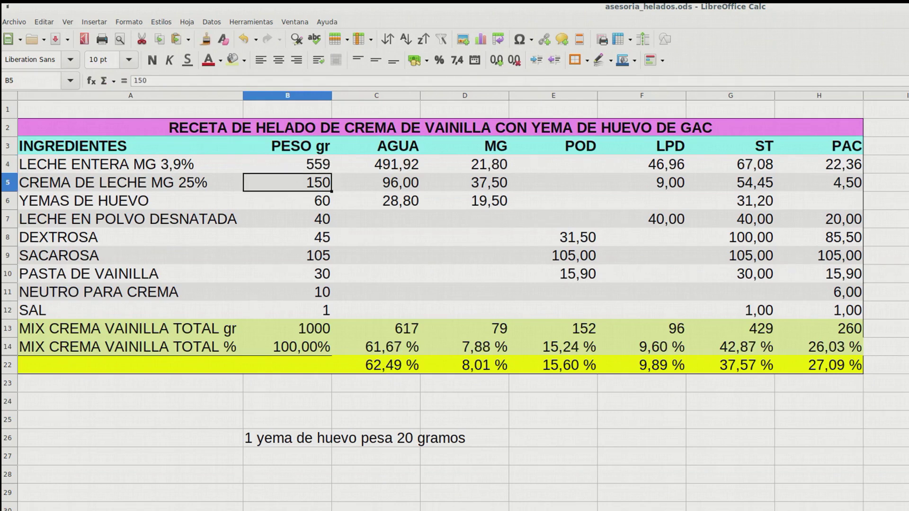
left_click(7, 2)
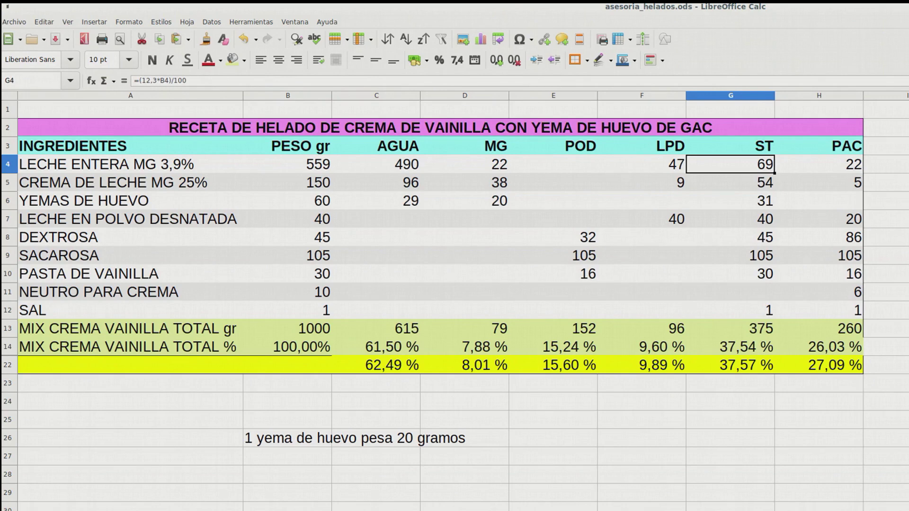
left_click(730, 237)
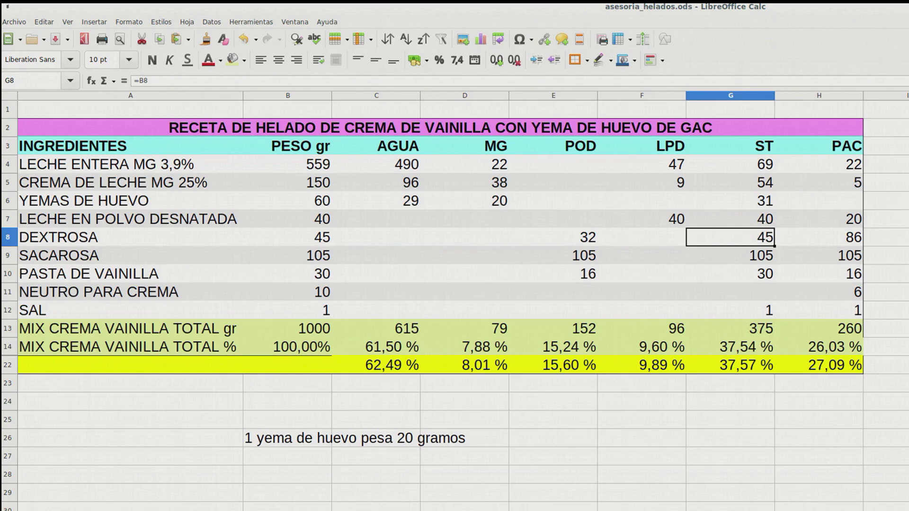
Step: Set the weight of CREMA DE LECHE in B5 to 160 g and LECHE ENTERA in B4 to 549 g
left_click(287, 182)
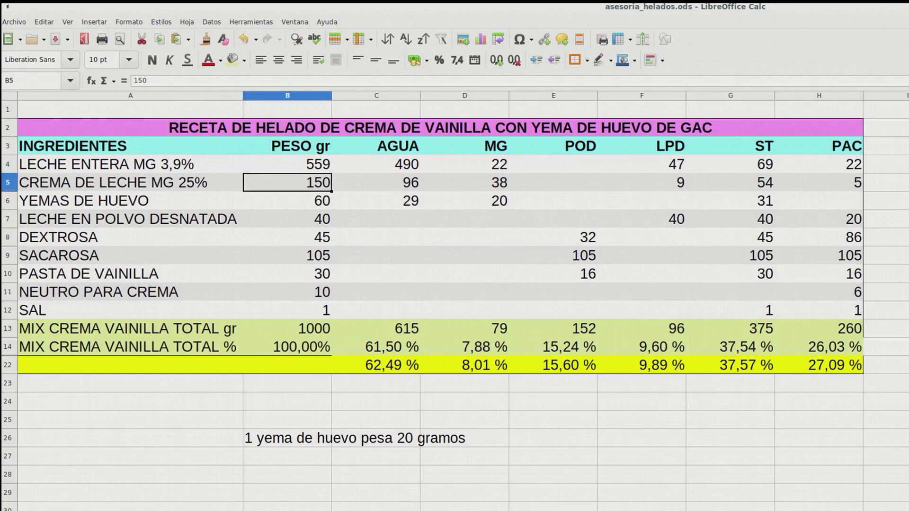
type("160")
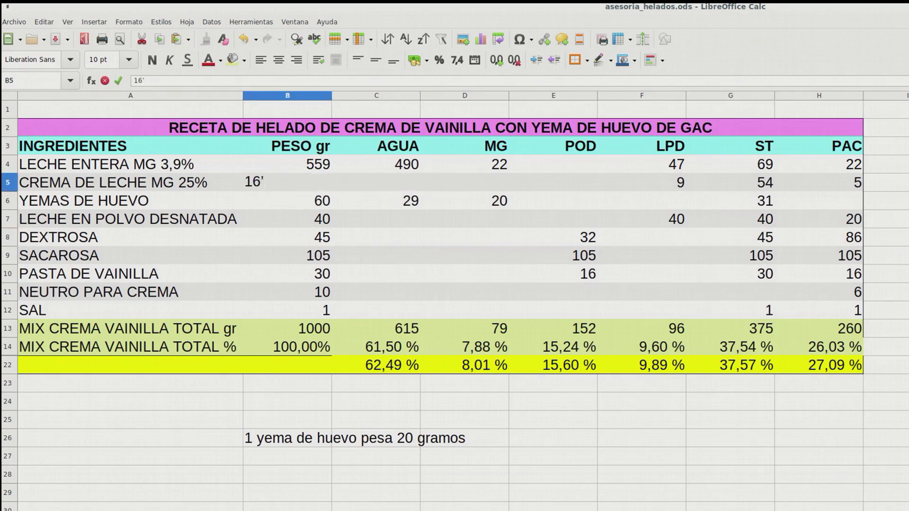
key("Return")
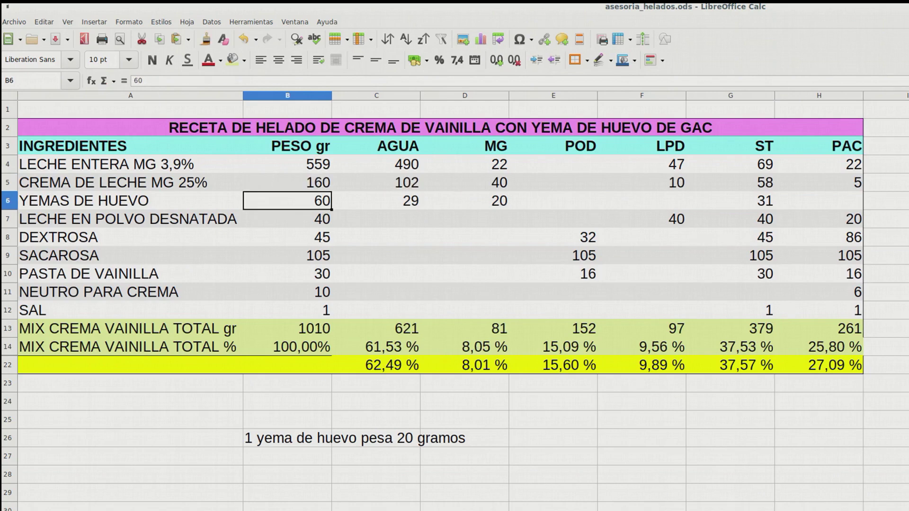
left_click(288, 165)
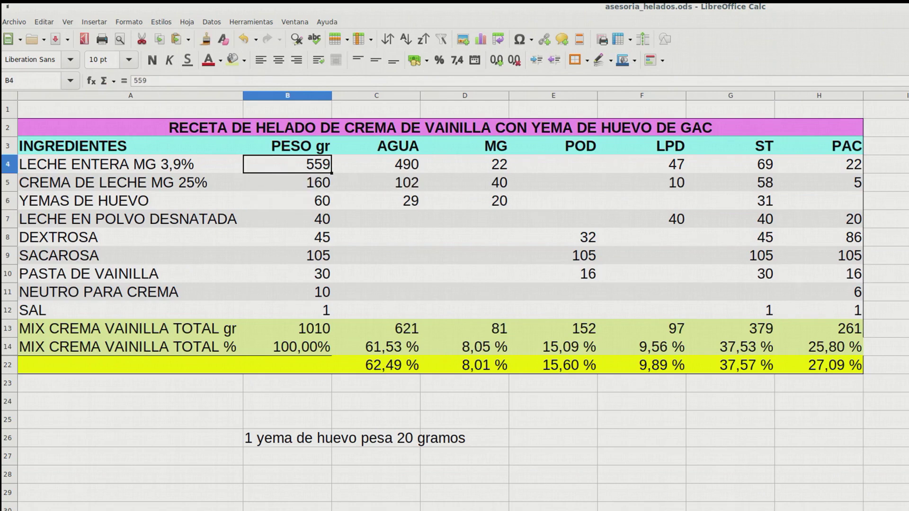
type("549")
key("Return")
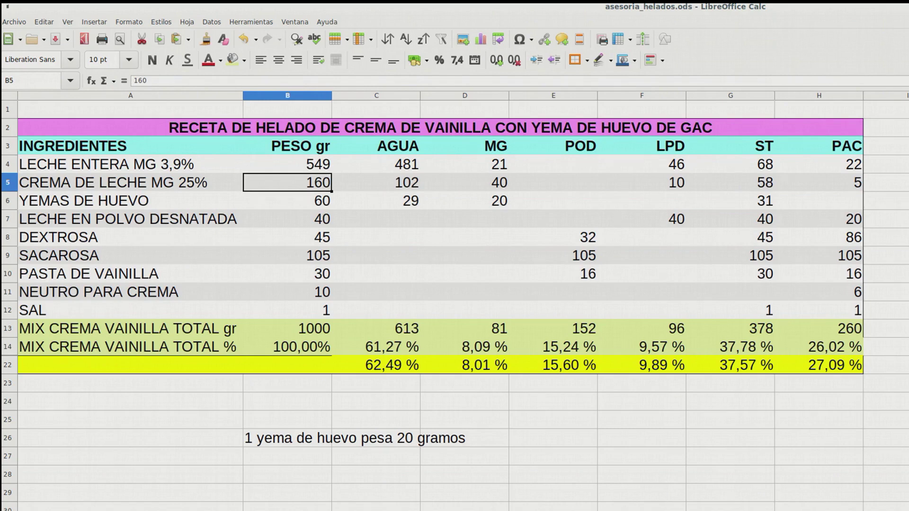
Step: Set the weight of CREMA DE LECHE in B5 to 155 g and SACAROSA in B9 to 110 g
type("155")
key("Return")
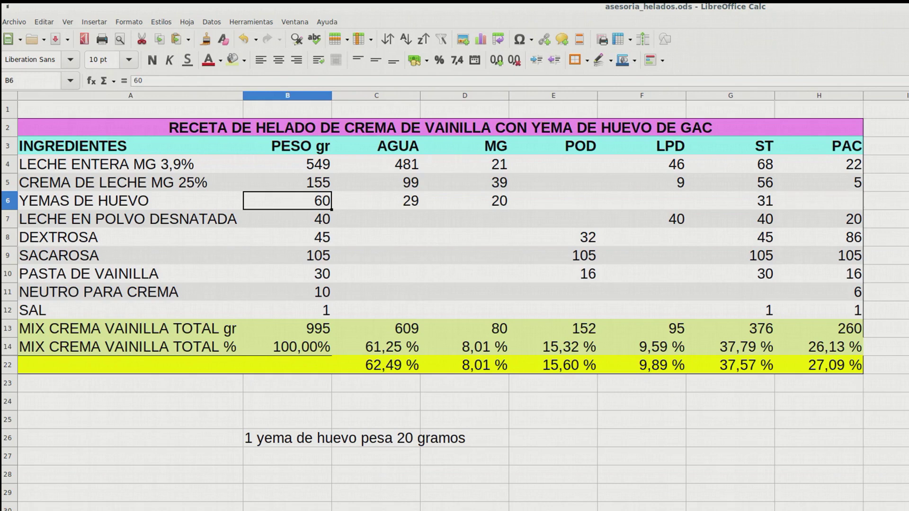
left_click(288, 255)
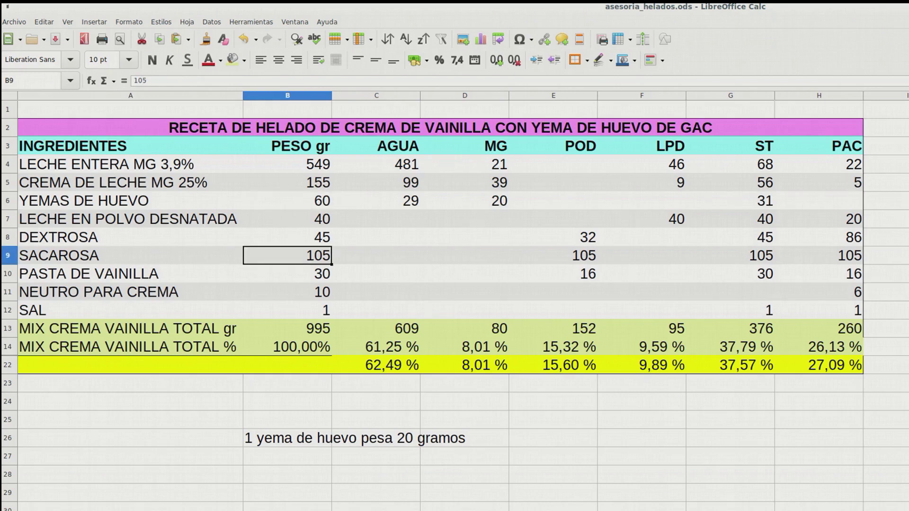
type("110")
key("Return")
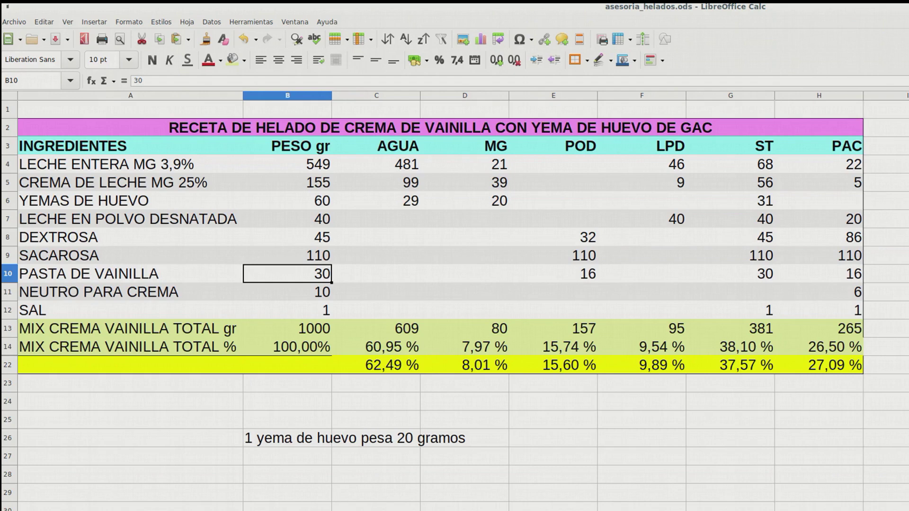
Step: Set the weight of SACAROSA in B9 to 105 g and DEXTROSA in B8 to 50 g
key("Up")
type("1")
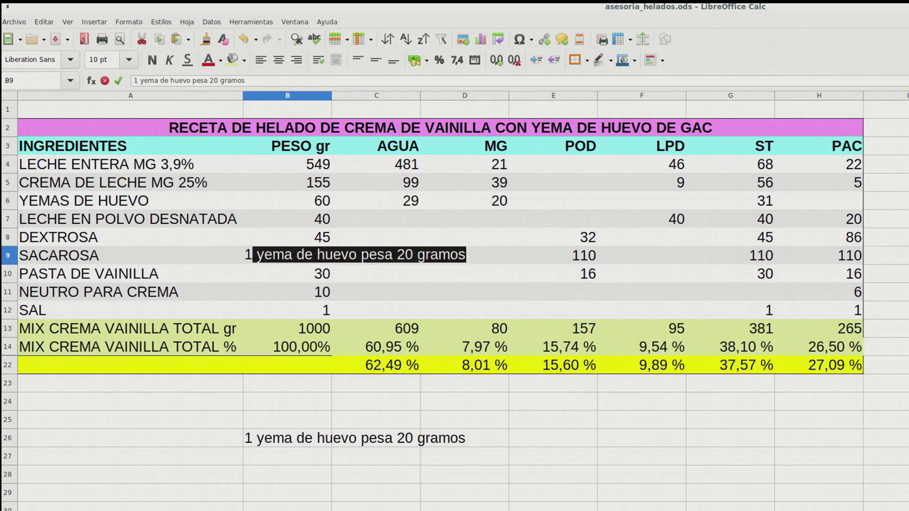
type("05")
key("Return")
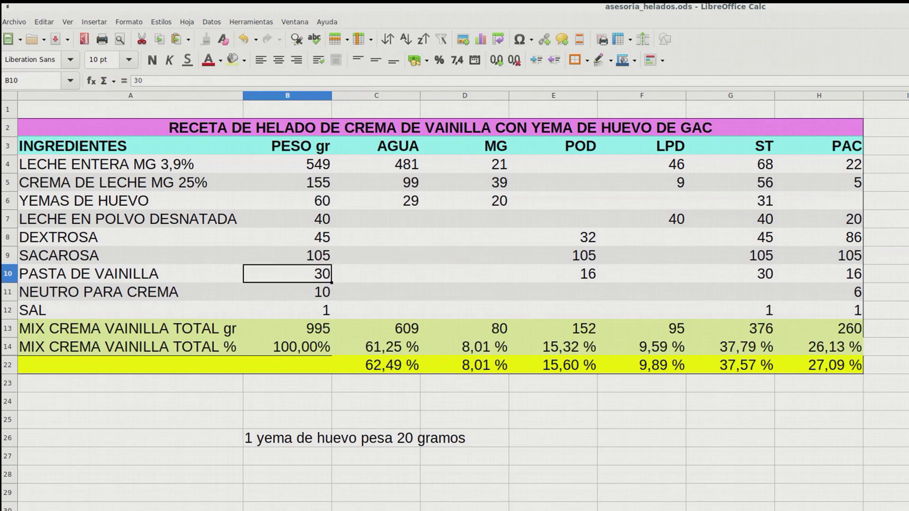
key("Up")
key("Up")
type("50")
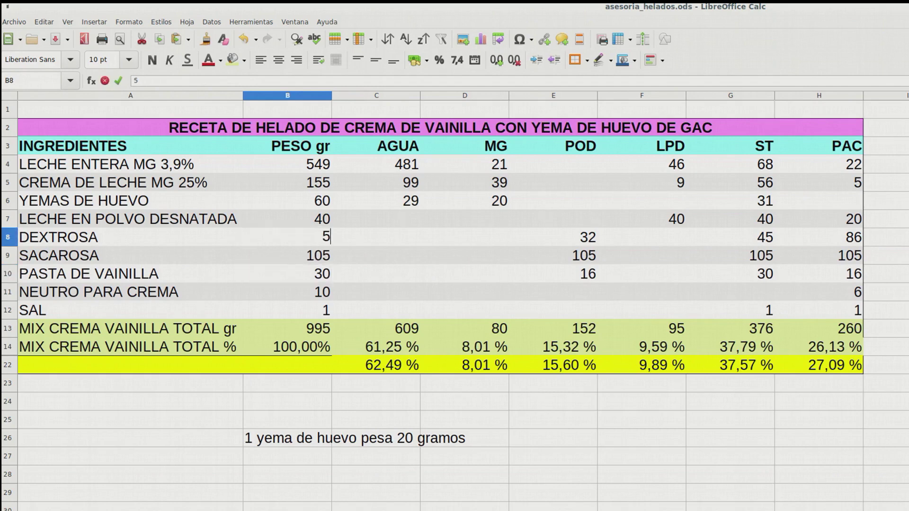
key("Return")
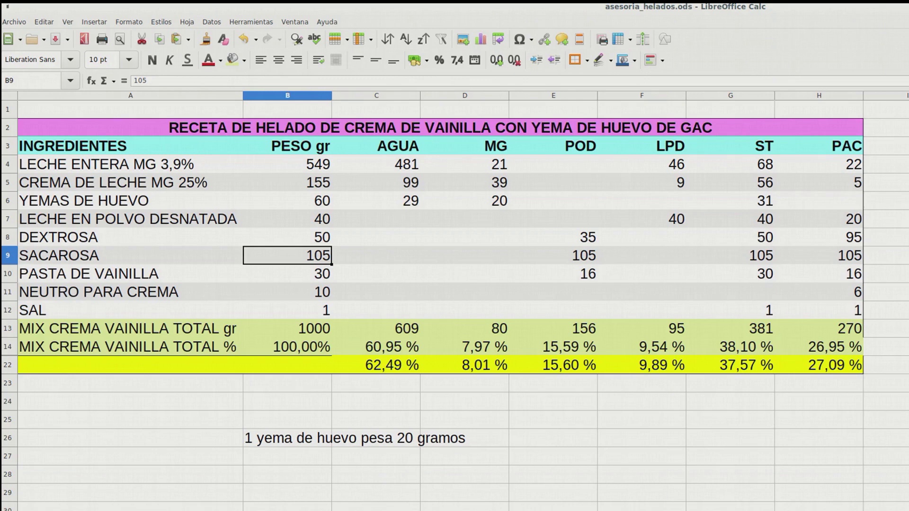
Step: Below the GELATO DIY reference recipe, enter 8160 in B65 and 1000 in B66 for a proportion calculation
scroll(455, 293, "down", 11)
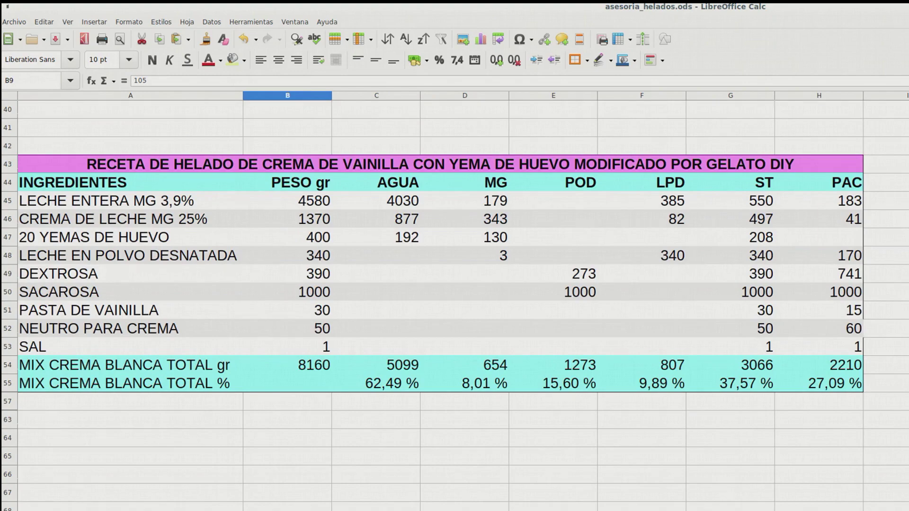
scroll(433, 283, "up", 1)
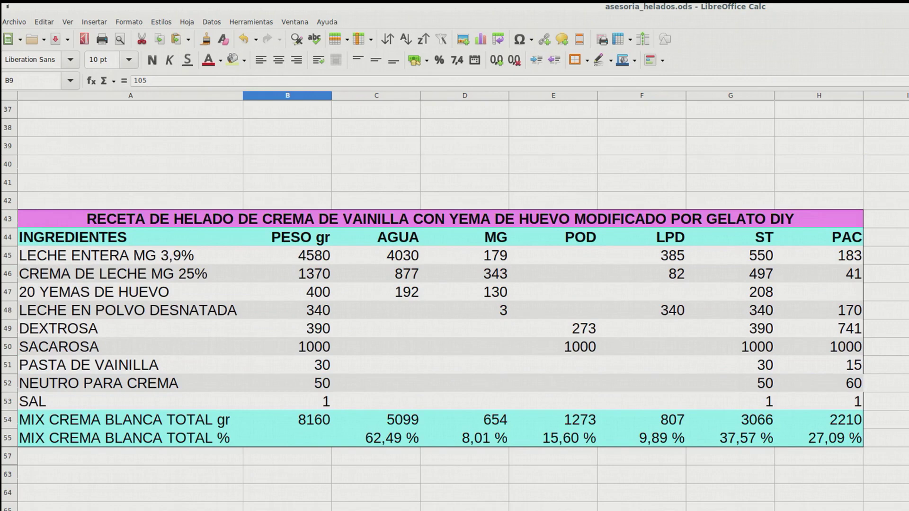
left_click(287, 507)
type("8160")
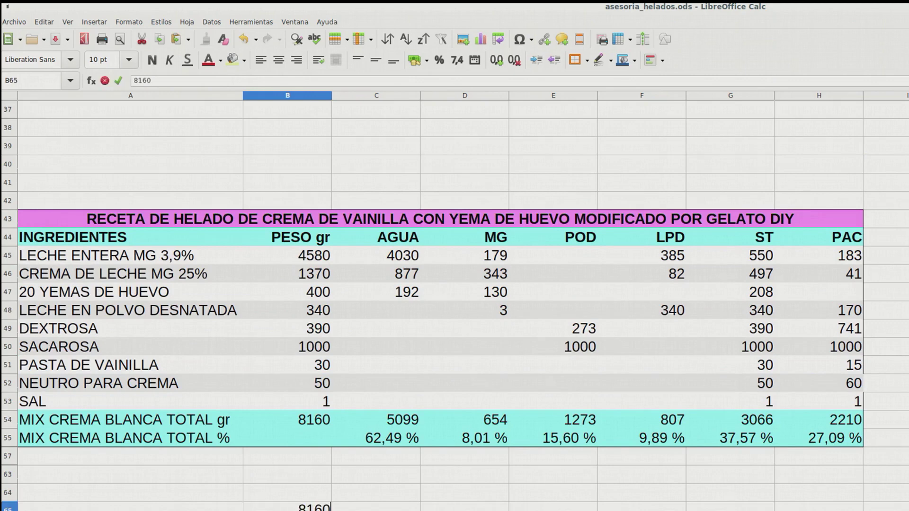
key("Return")
type("1000")
key("Return")
Step: Enter 30 in C65 and the formula =(B66*C65)/B65 in C66 to scale the vanilla paste to 1000 g
left_click_drag(376, 497, 376, 507)
left_click(376, 507)
type("30")
key("Return")
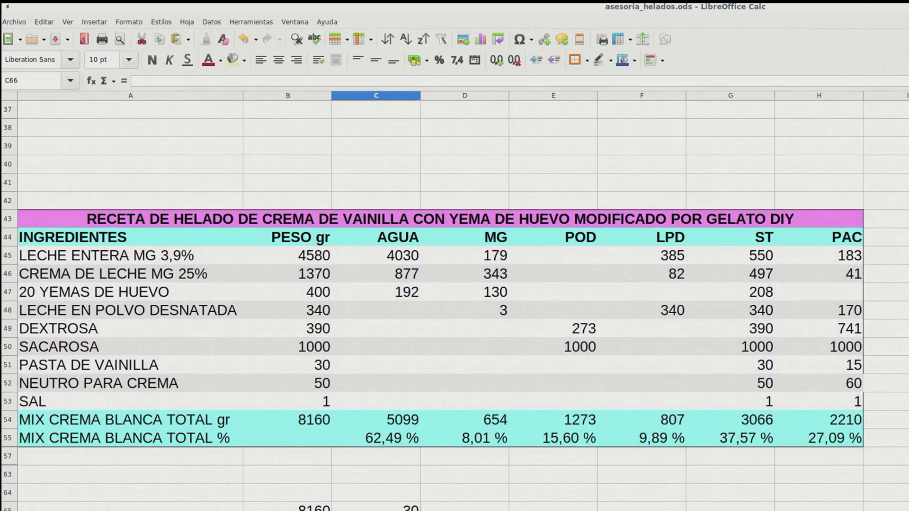
type("=(B66*")
left_click(376, 508)
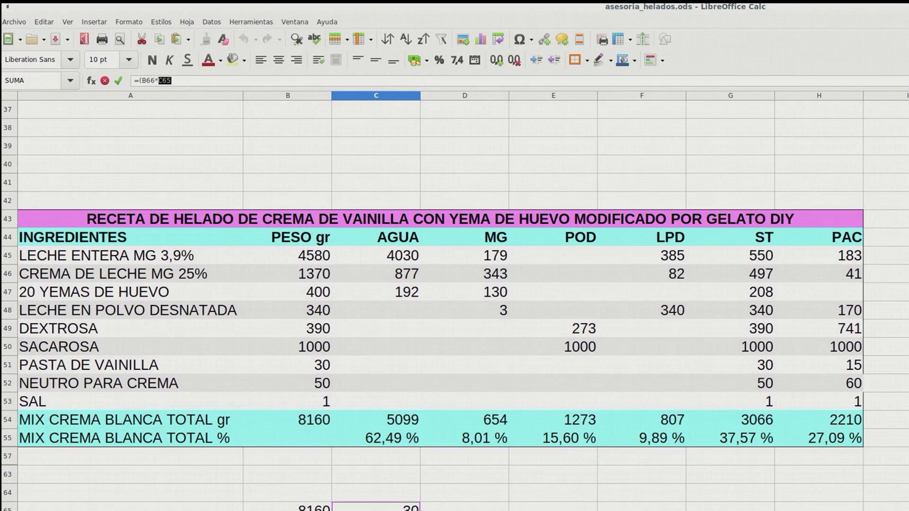
type(")/")
left_click(287, 507)
key("Return")
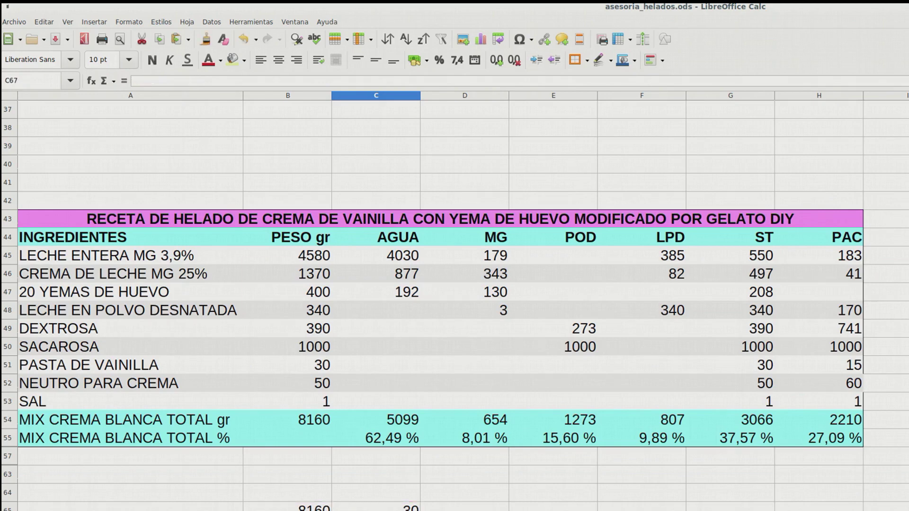
key("Up")
Step: In the GAC recipe, set the weight of PASTA DE VAINILLA in B10 to 4 g and SACAROSA in B9 to 115 g
scroll(455, 284, "up", 10)
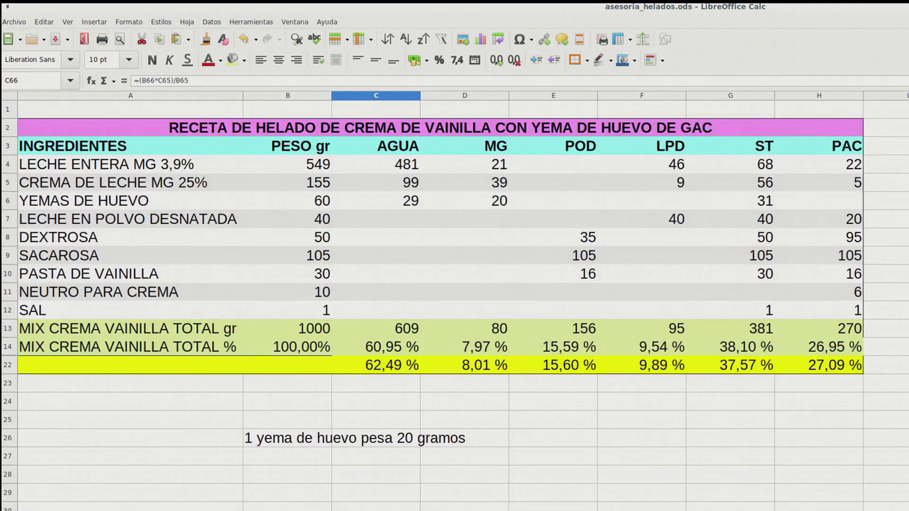
left_click(287, 274)
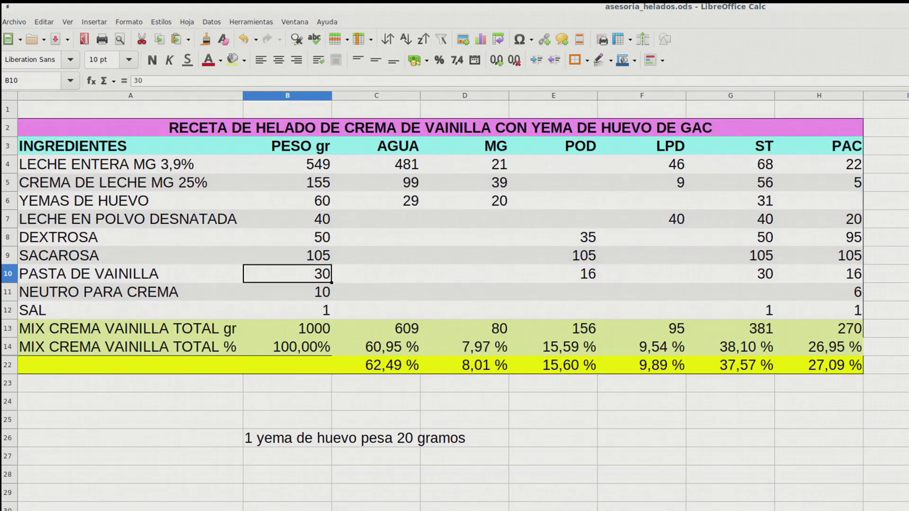
type("4")
key("Return")
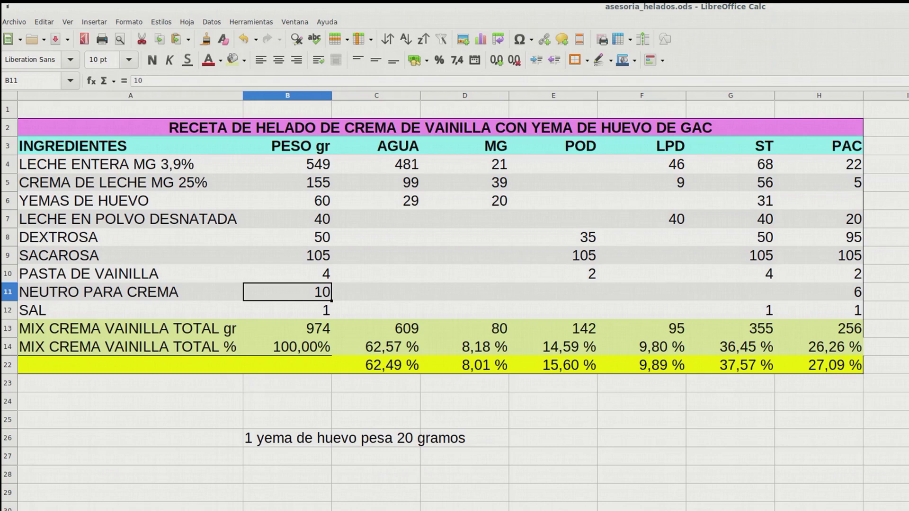
left_click(287, 255)
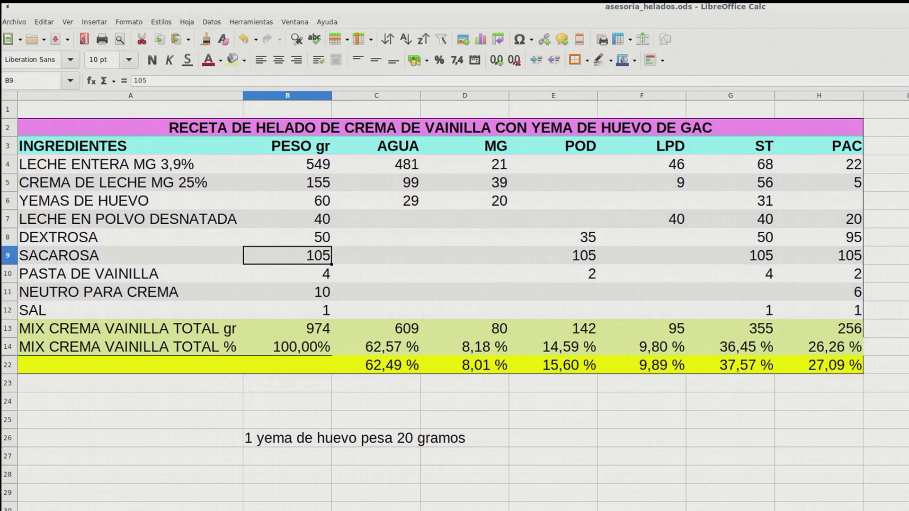
type("115")
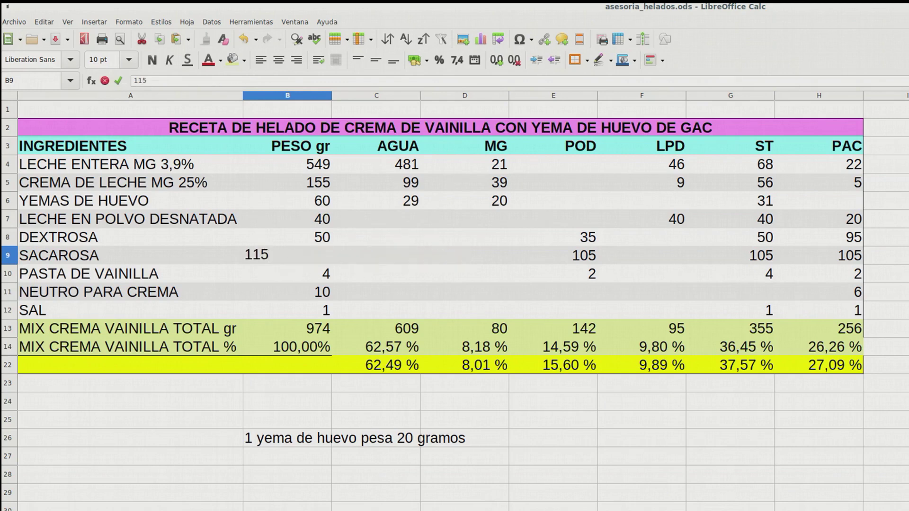
key("Return")
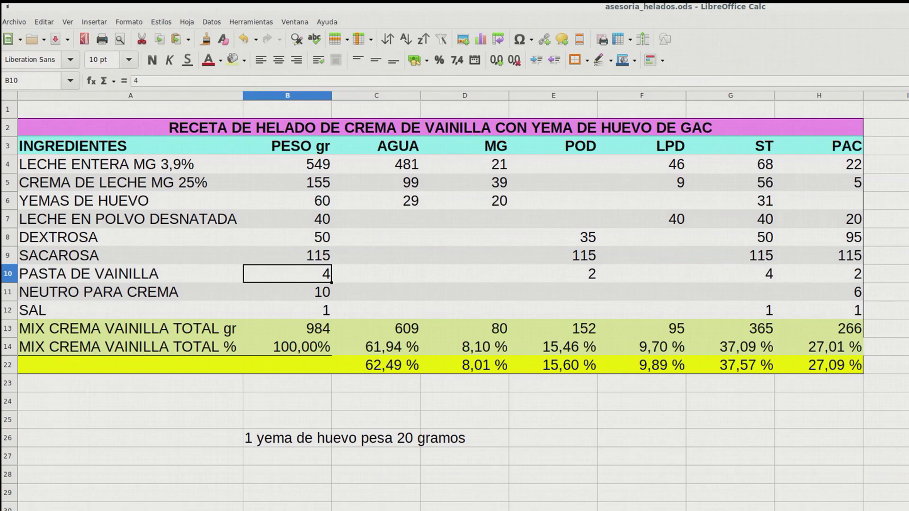
Step: Set the weight of LECHE EN POLVO DESNATADA in B7 to 45 g and LECHE ENTERA in B4 to 559 g
left_click(288, 219)
type("45")
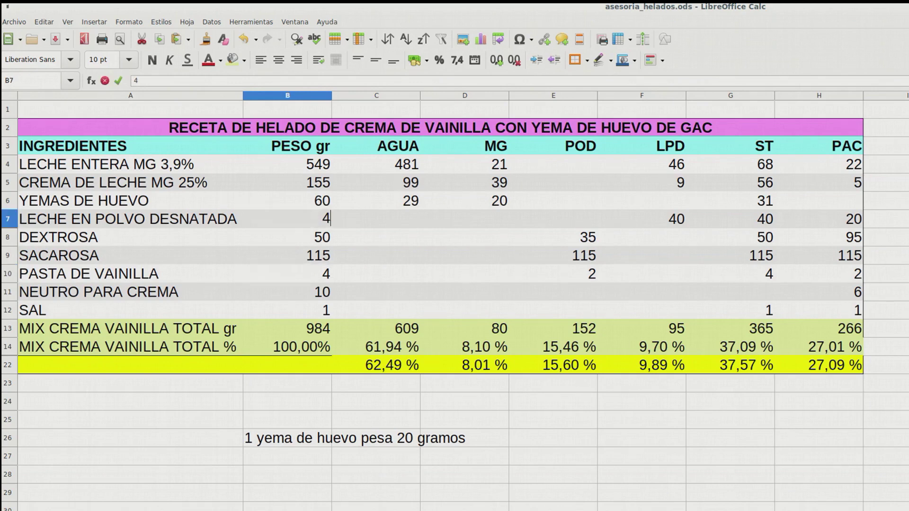
key("Return")
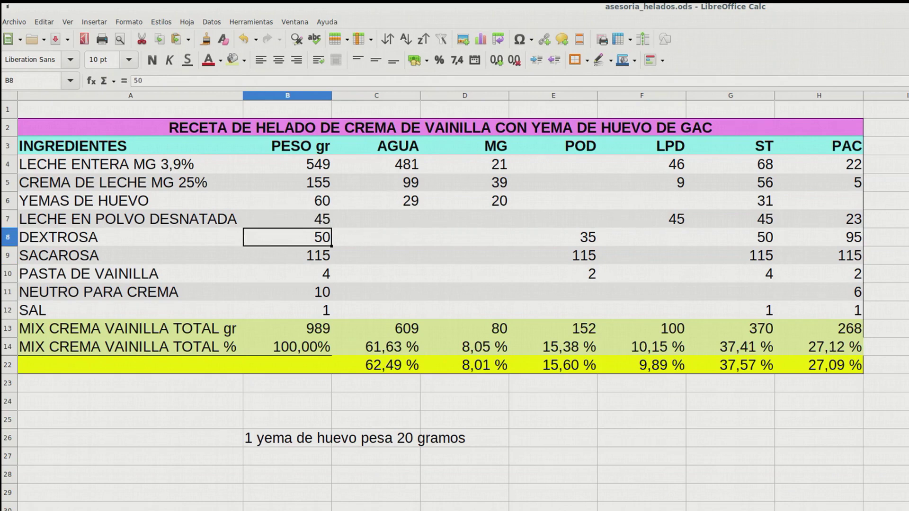
left_click(287, 165)
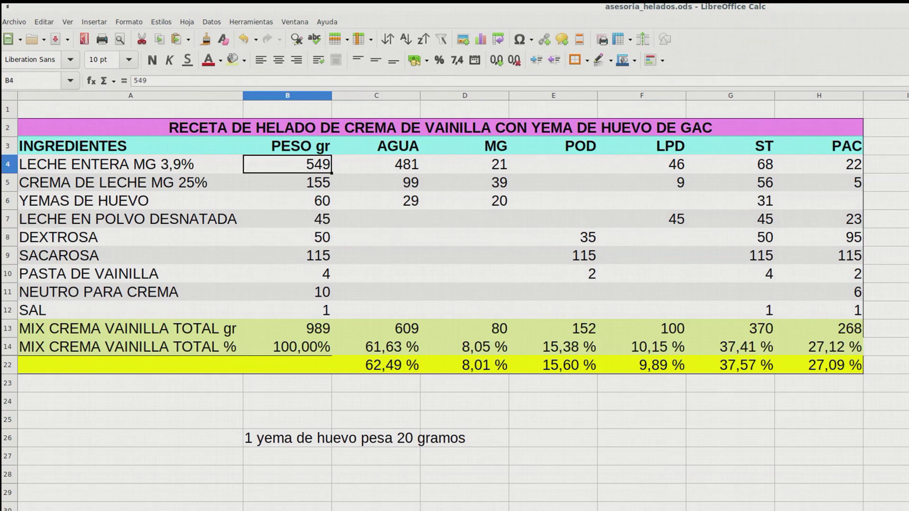
type("559")
key("Return")
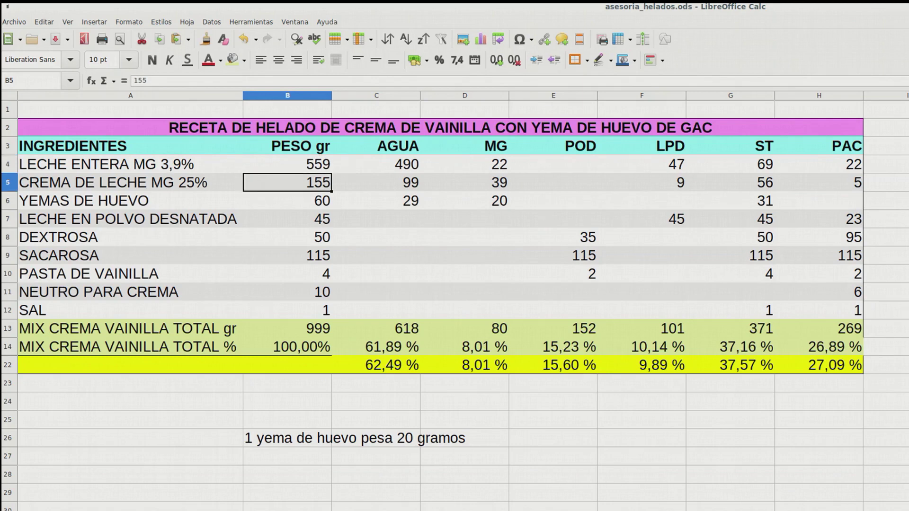
Step: Set the weight of LECHE ENTERA in B4 to 560 g
double_click(314, 164)
type("57")
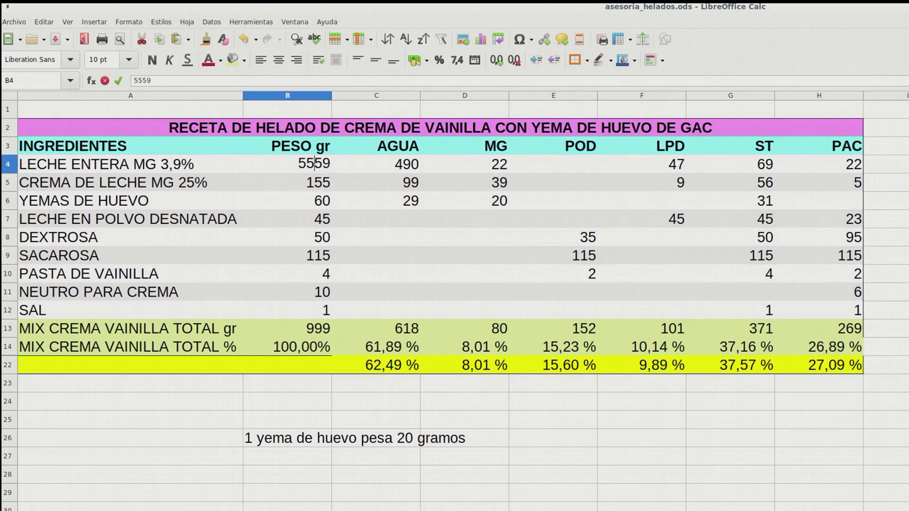
key("Left")
key("Left")
key("Left")
key("shift+End")
type("560")
key("Return")
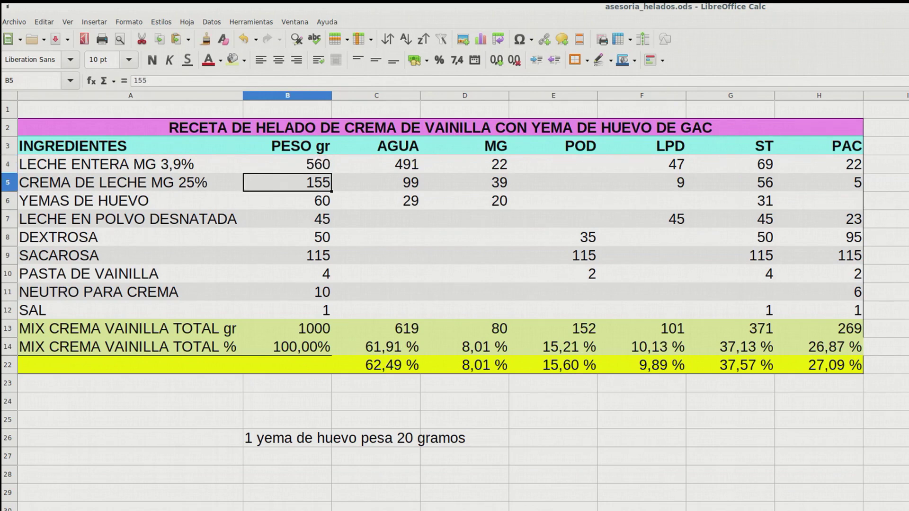
Step: Set the weight of LECHE EN POLVO DESNATADA in B7 to 40 g
left_click(287, 219)
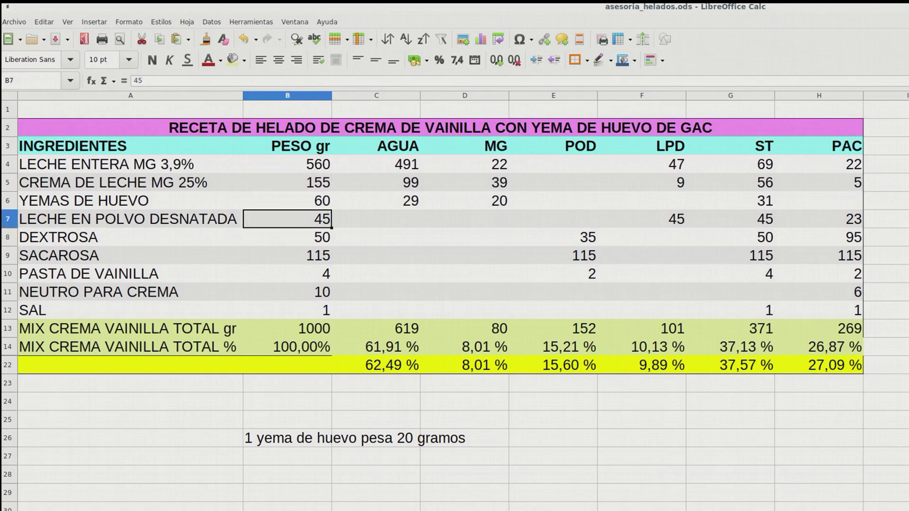
type("40")
key("Return")
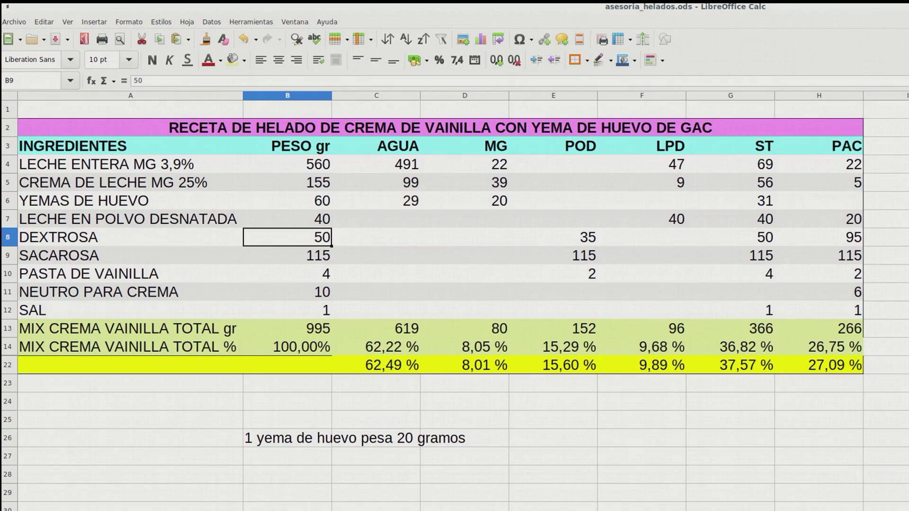
Step: Try a weight of 120 g for SACAROSA in B9, and set it back to 115 g
type("12")
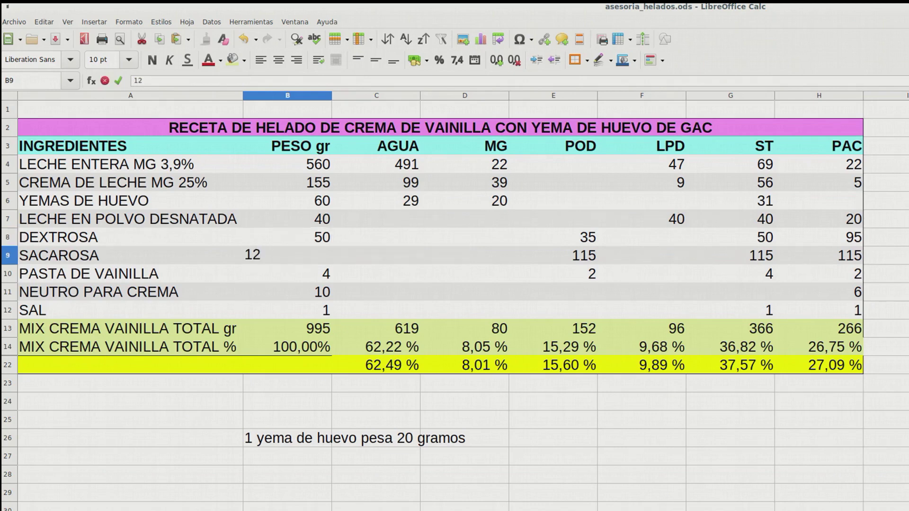
type("0")
key("Return")
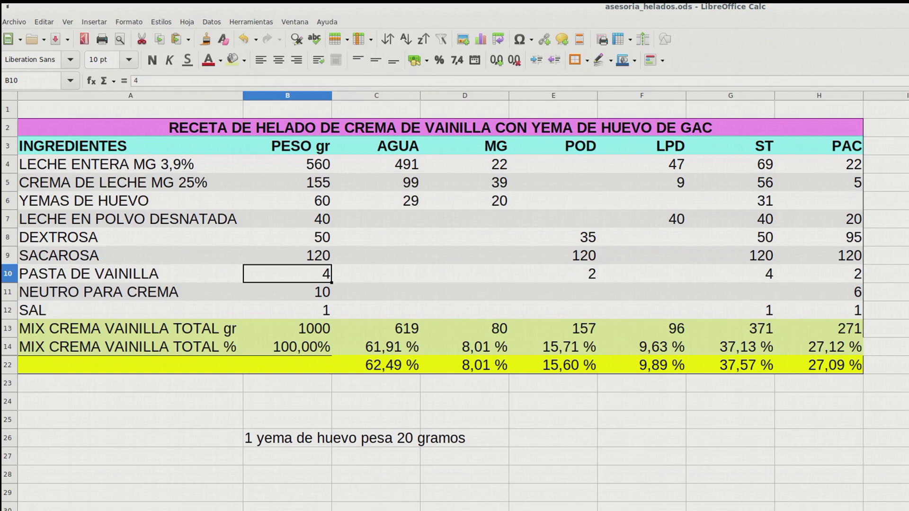
key("Up")
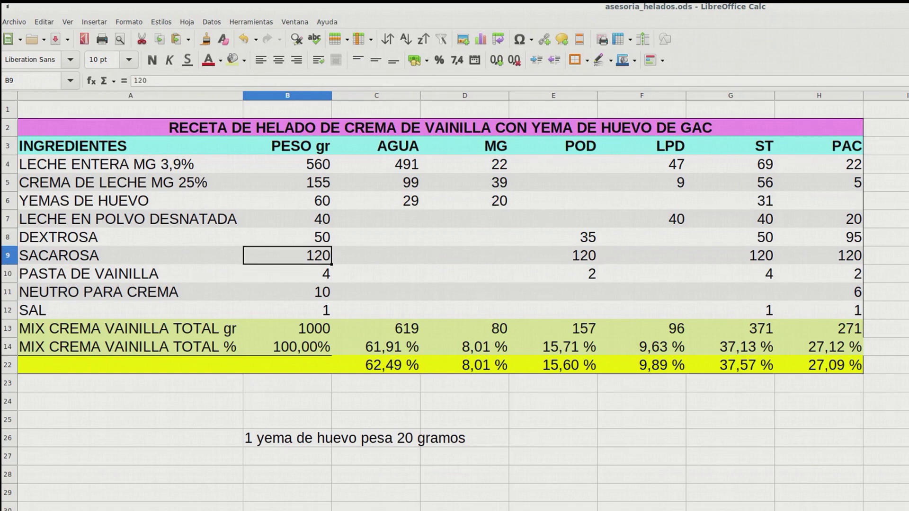
type("115")
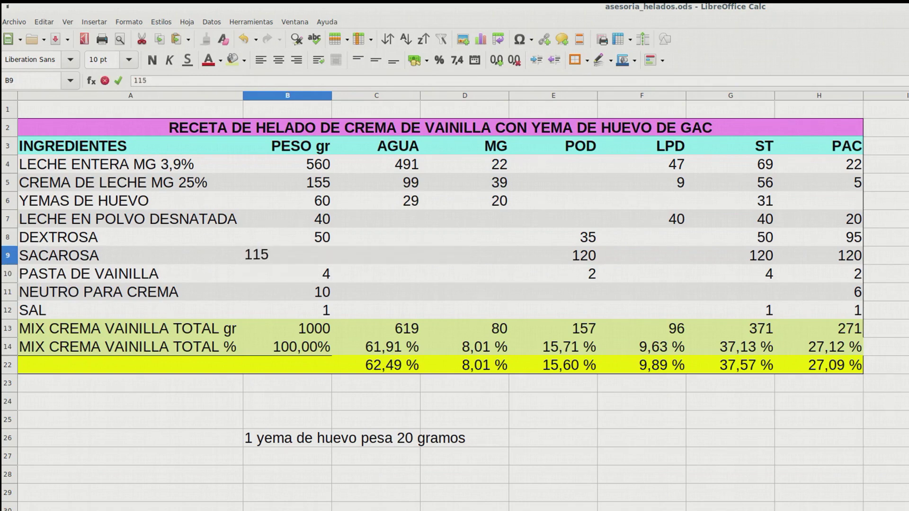
key("Return")
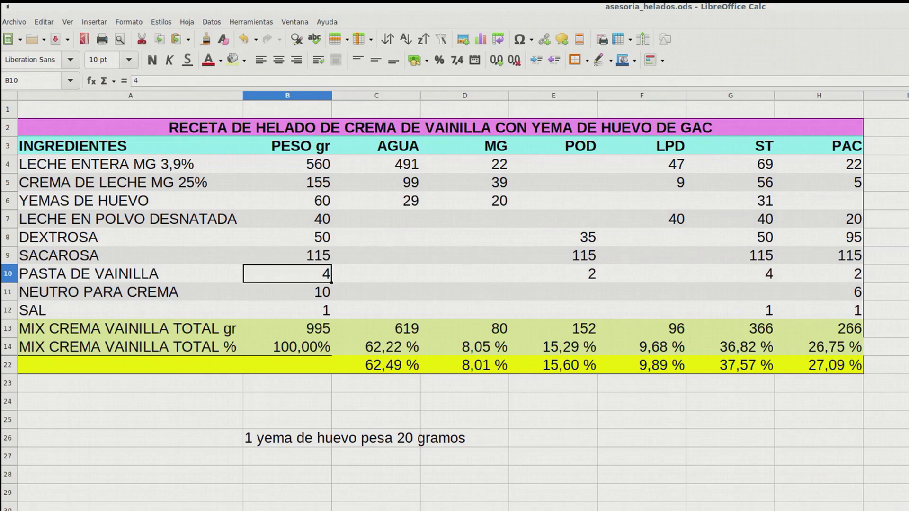
Step: Set the weight of LECHE ENTERA in B4 to 565 g
left_click(288, 164)
type("57")
key("BackSpace")
type("65")
key("Return")
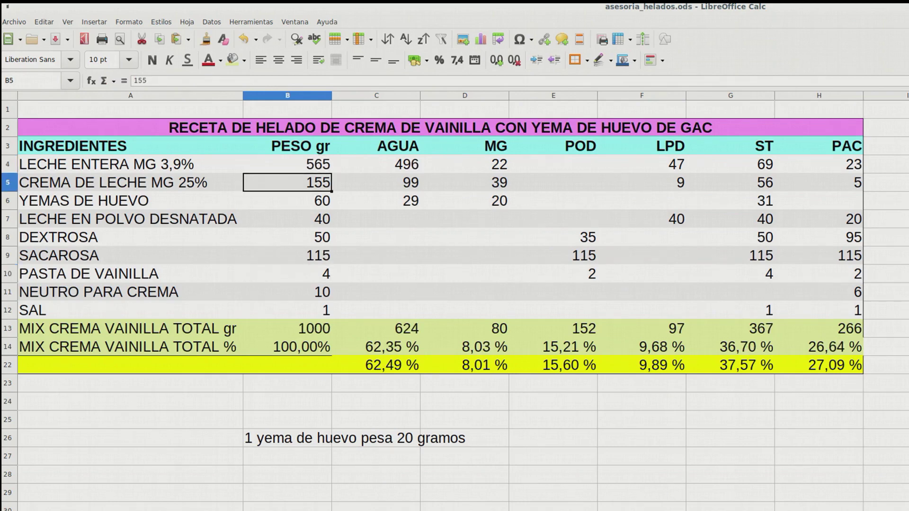
Step: Set the weight of DEXTROSA in B8 to 40 g and SACAROSA in B9 to 125 g
left_click(288, 237)
type("40")
key("Return")
type("125")
key("Return")
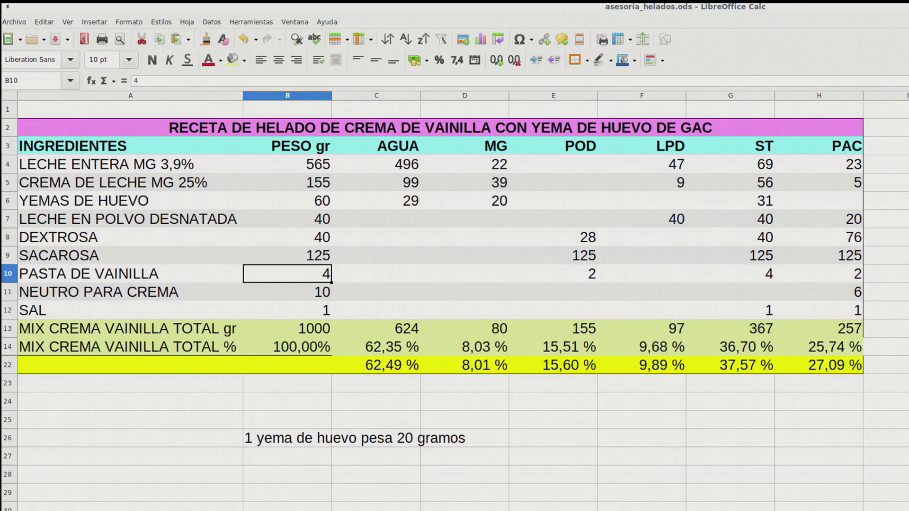
Step: Try weights of 50 g and 45 g for LECHE EN POLVO DESNATADA in B7
left_click(287, 219)
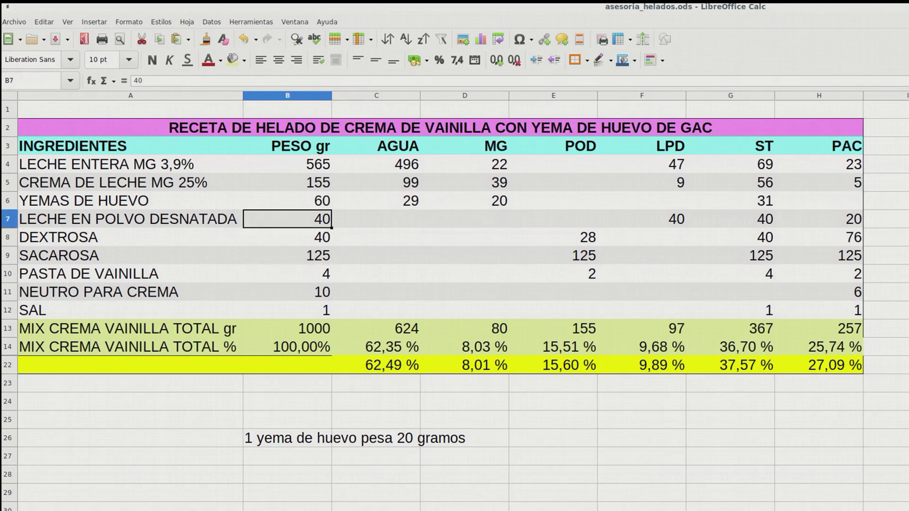
type("50")
key("Return")
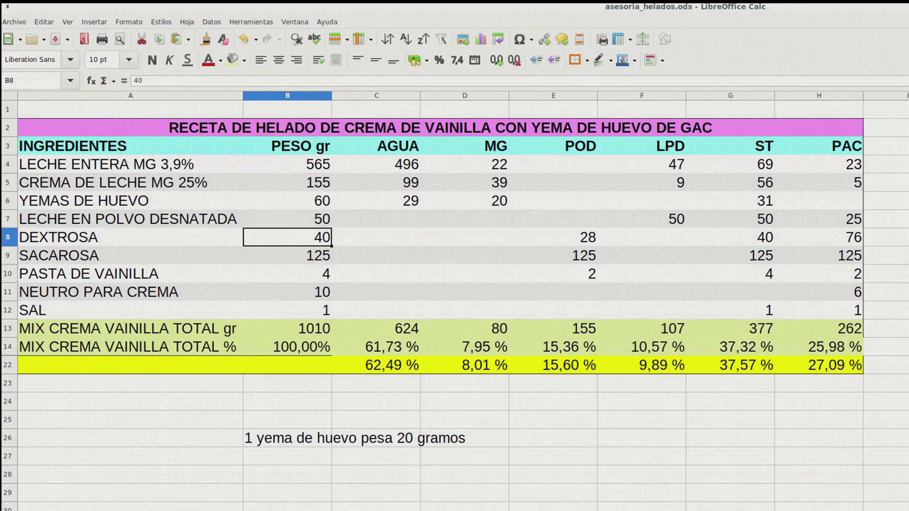
left_click(287, 219)
type("45")
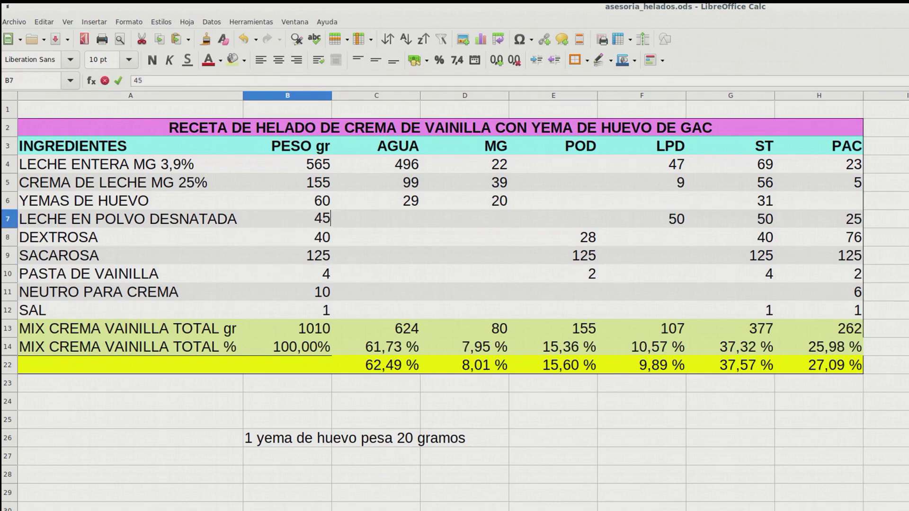
key("Return")
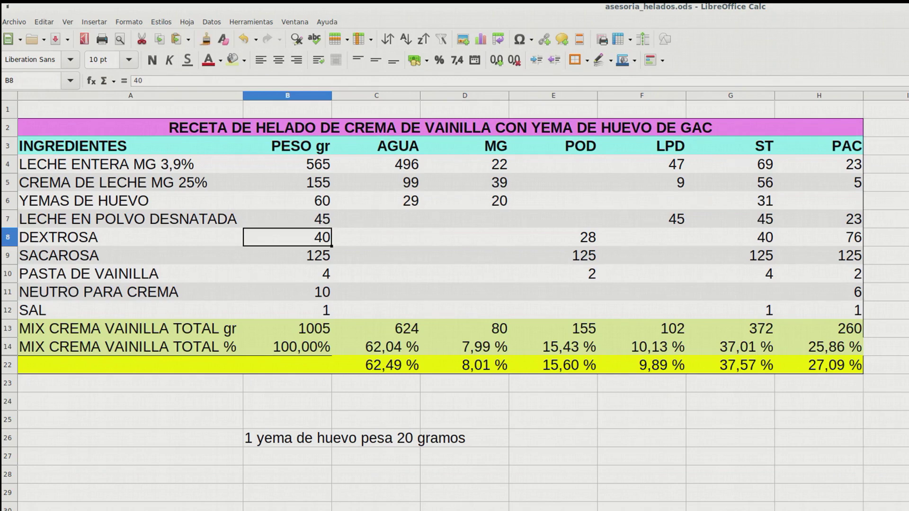
Step: Set the weight of LECHE EN POLVO DESNATADA in B7 to 42 g and LECHE ENTERA in B4 to 563 g
left_click(287, 219)
type("42")
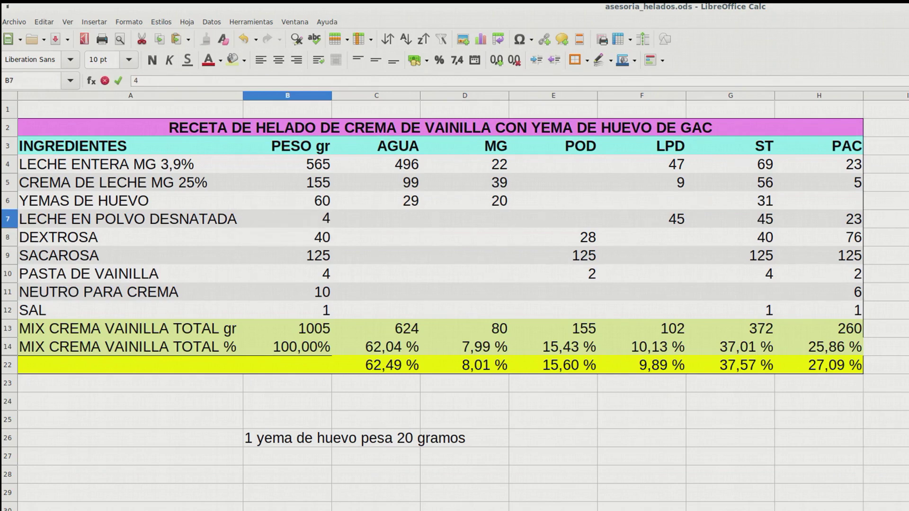
key("Return")
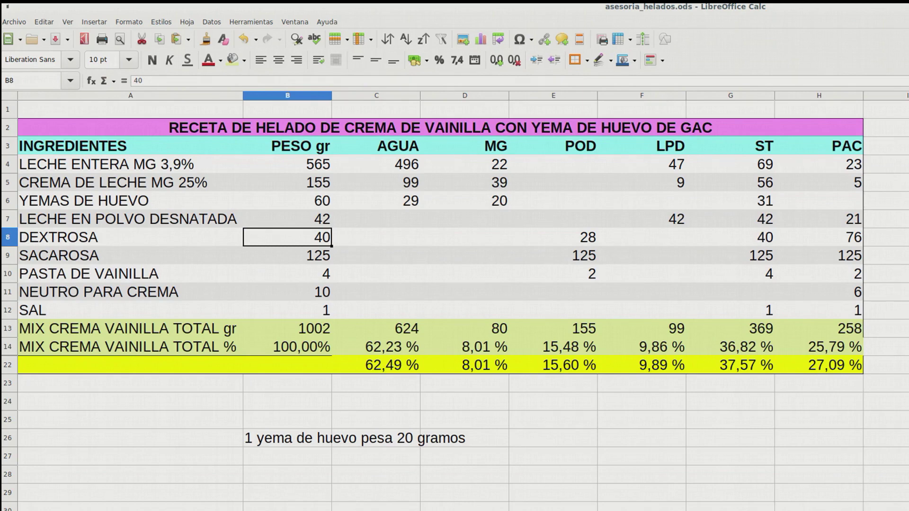
left_click(287, 164)
type("563")
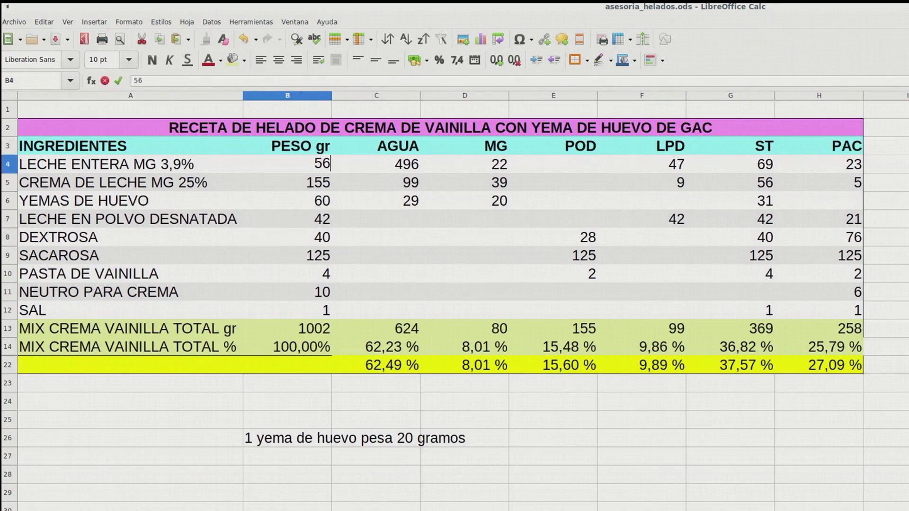
key("Return")
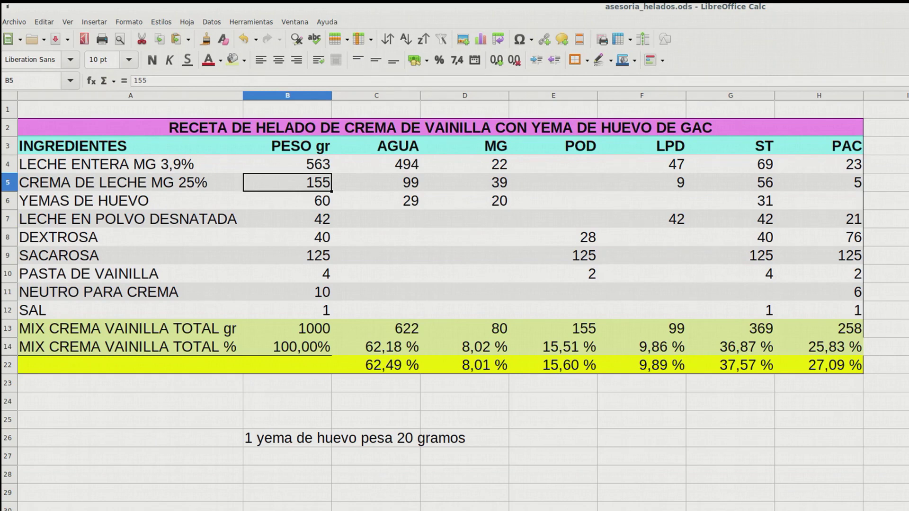
Step: Set the weight of DEXTROSA in B8 to 55 g
left_click(288, 256)
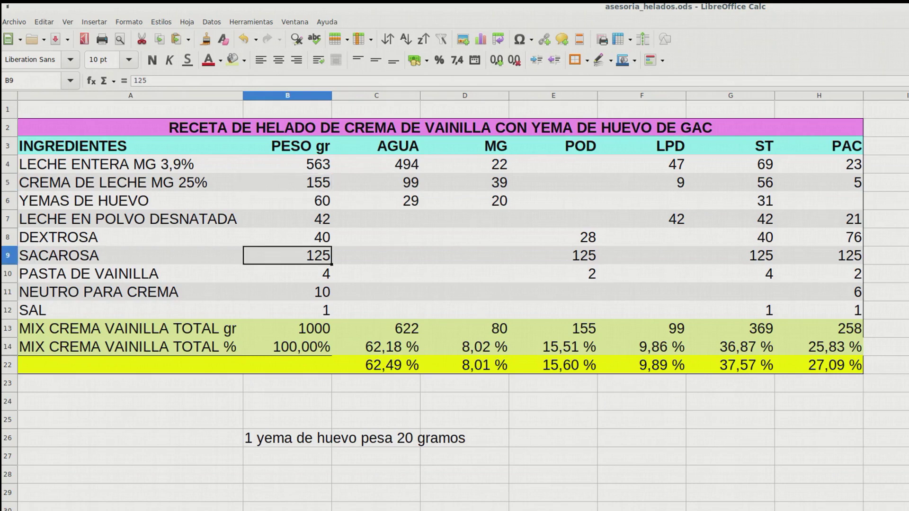
left_click(288, 238)
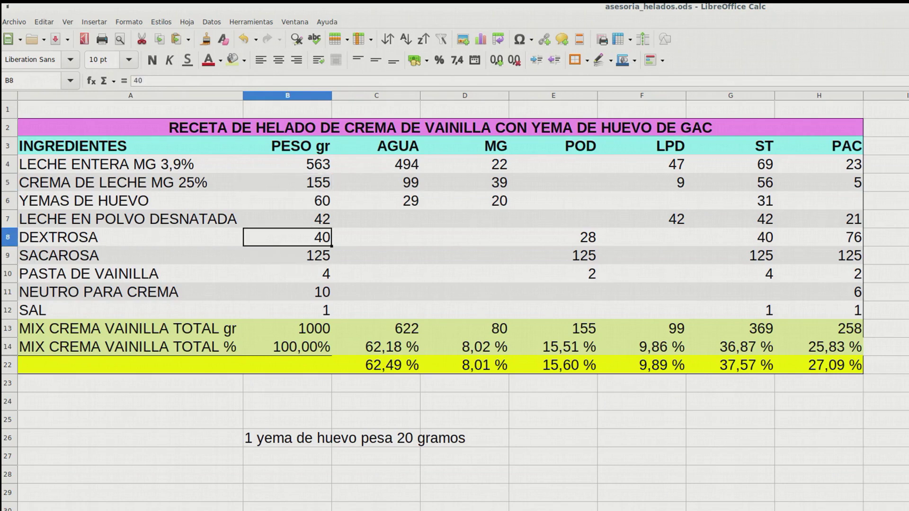
type("55")
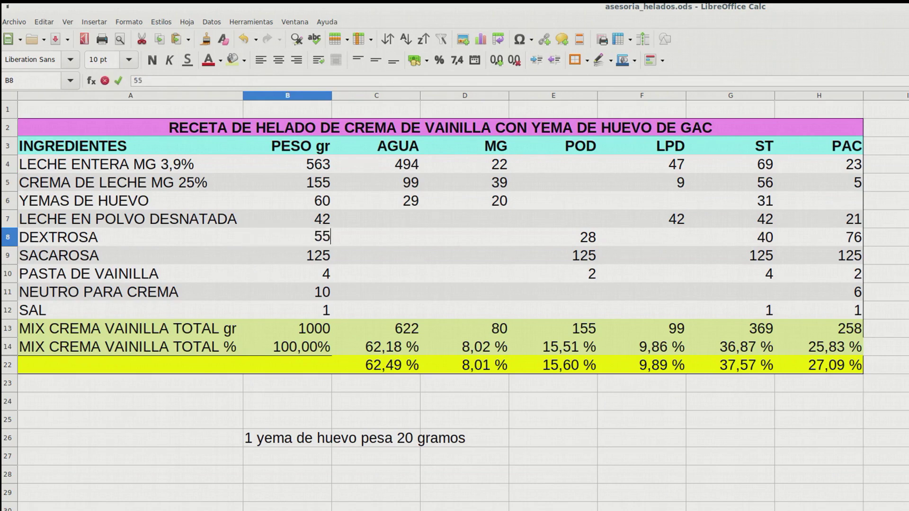
key("Return")
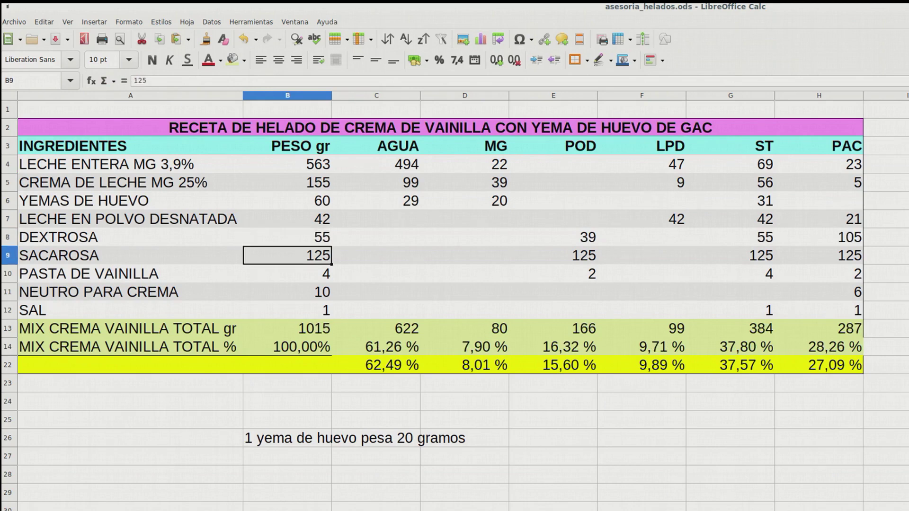
Step: Set the weight of DEXTROSA in B8 to 50 g and LECHE ENTERA in B4 to 553 g
left_click(288, 237)
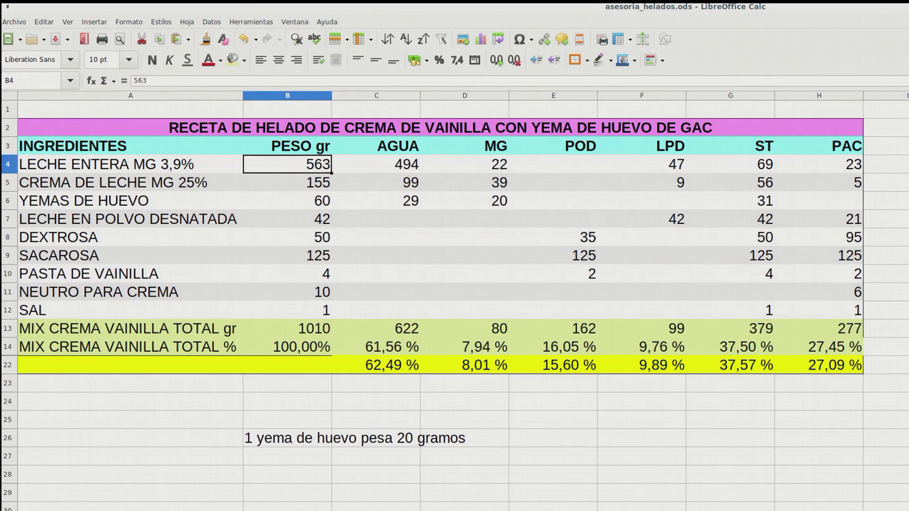
type("553")
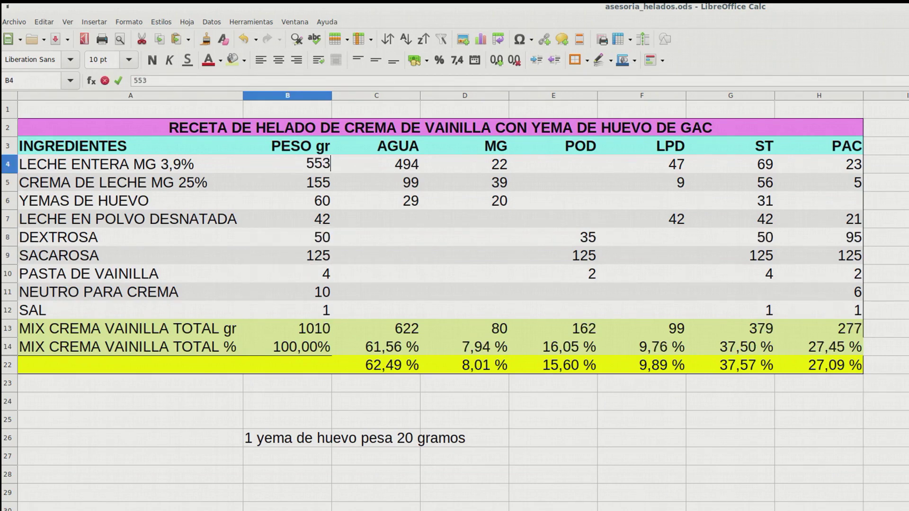
key("Return")
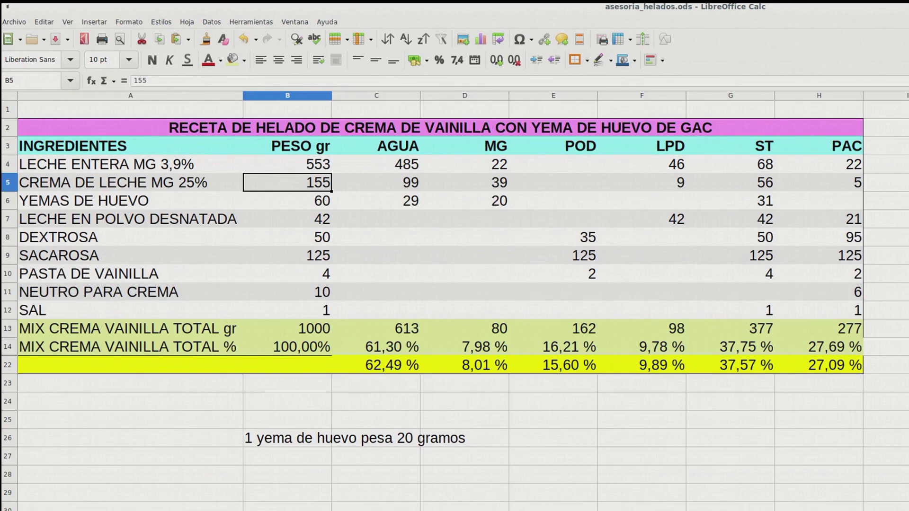
Step: Set the weight of CREMA DE LECHE in B5 to 157 g and reduce LECHE ENTERA in B4 to 551 g
type("157")
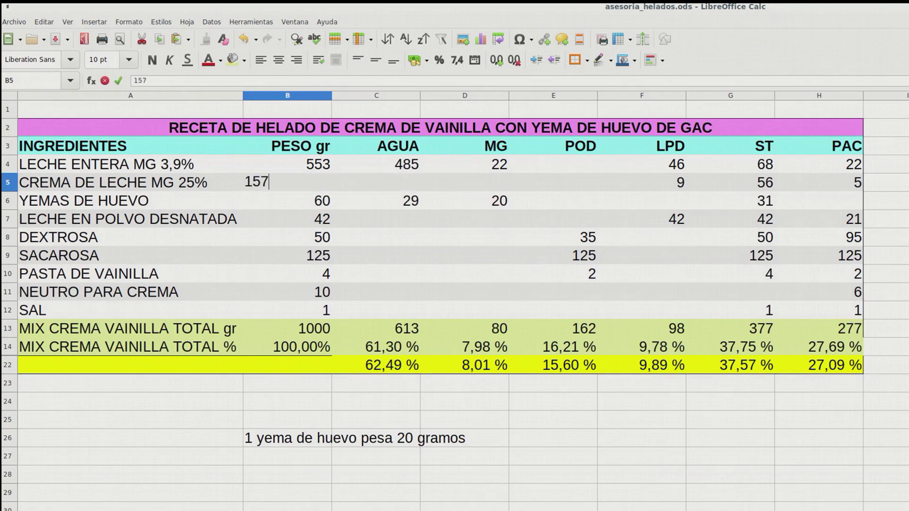
key("Return")
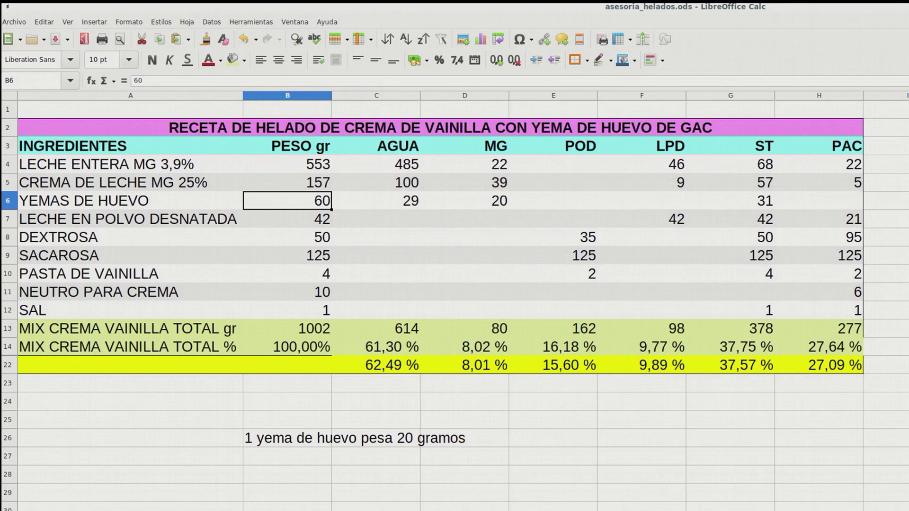
left_click(287, 164)
type("553")
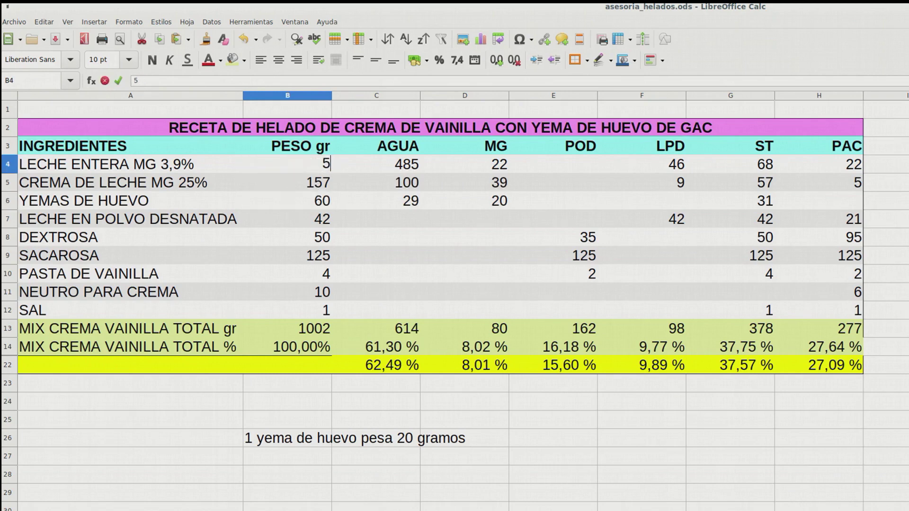
key("BackSpace")
type("2")
key("Return")
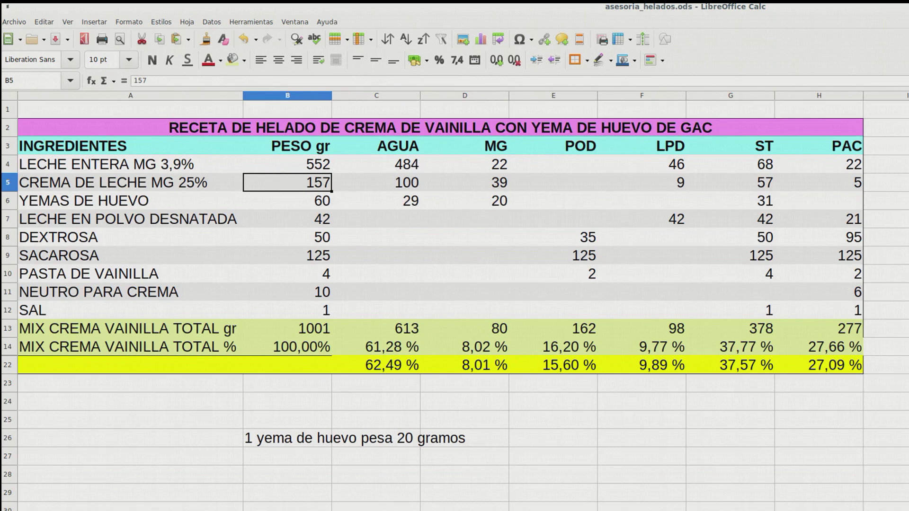
key("Up")
type("551")
key("Return")
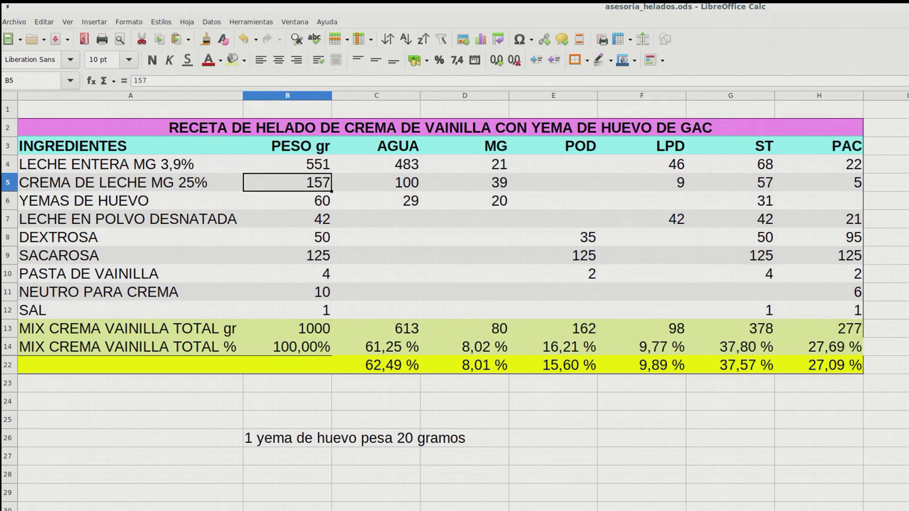
left_click(130, 201)
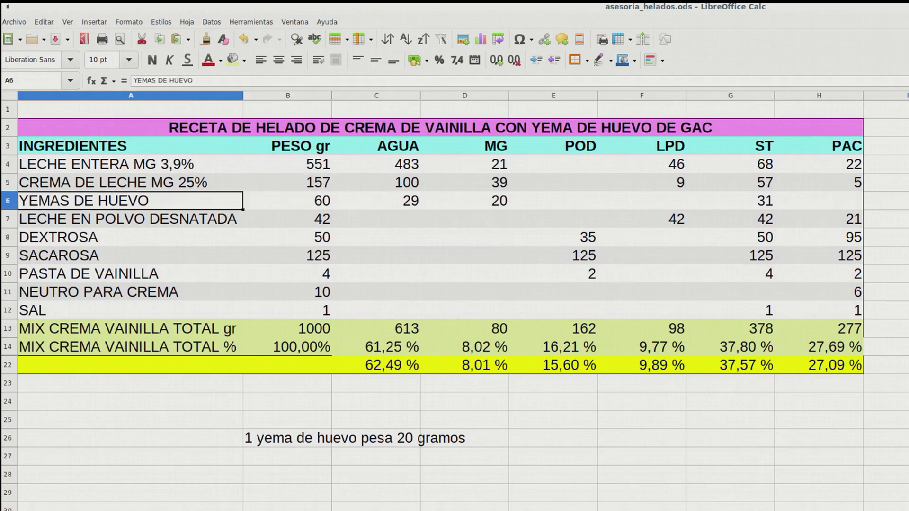
key("F2")
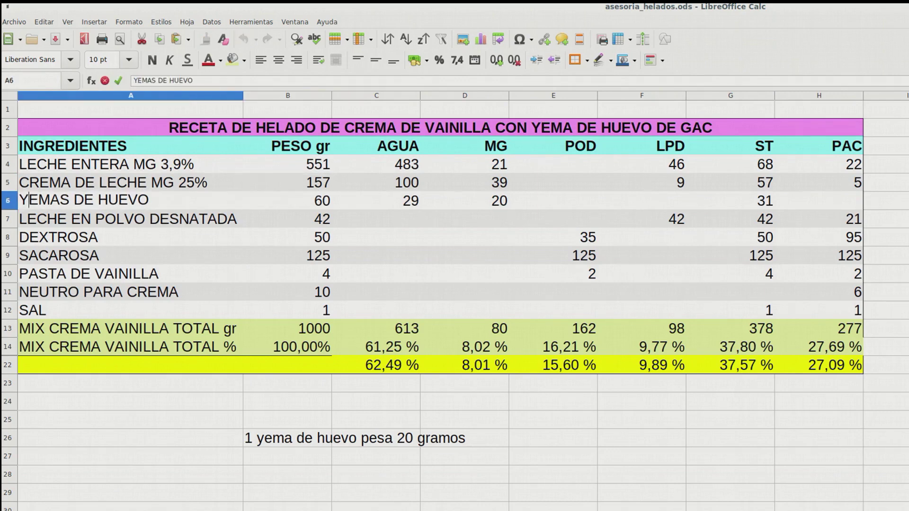
left_click(376, 182)
left_click(287, 201)
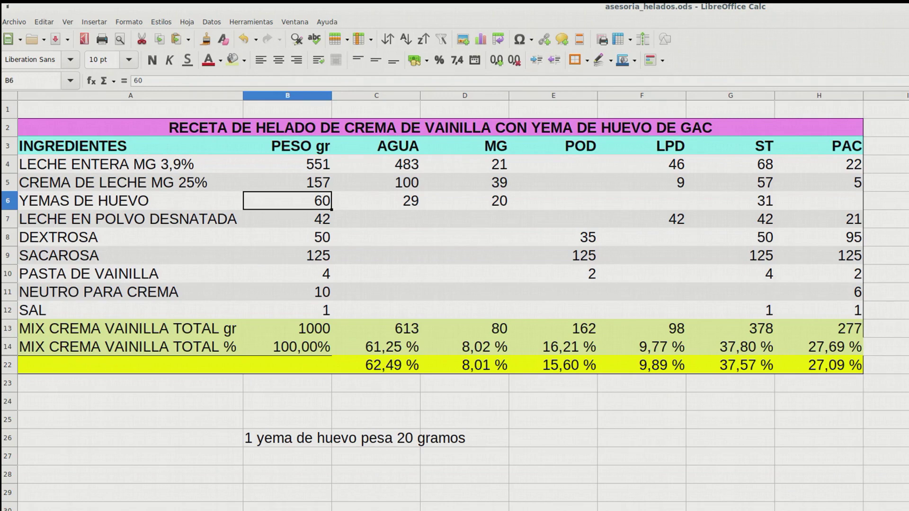
Step: Set the weight of LECHE ENTERA in B4 to 555 g
left_click(287, 164)
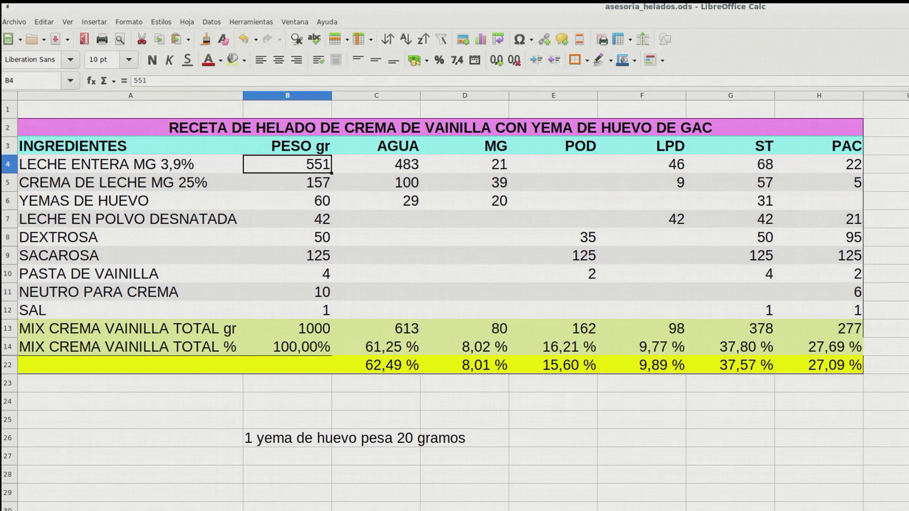
type("555")
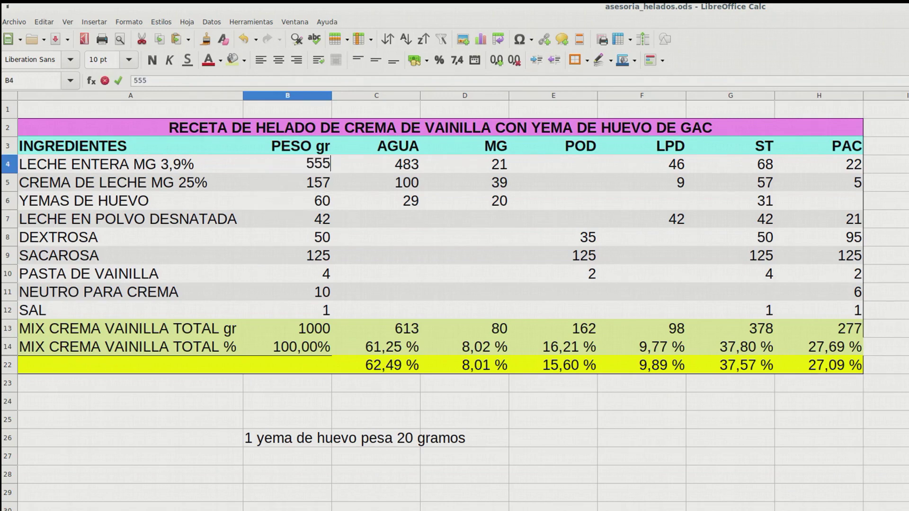
key("Return")
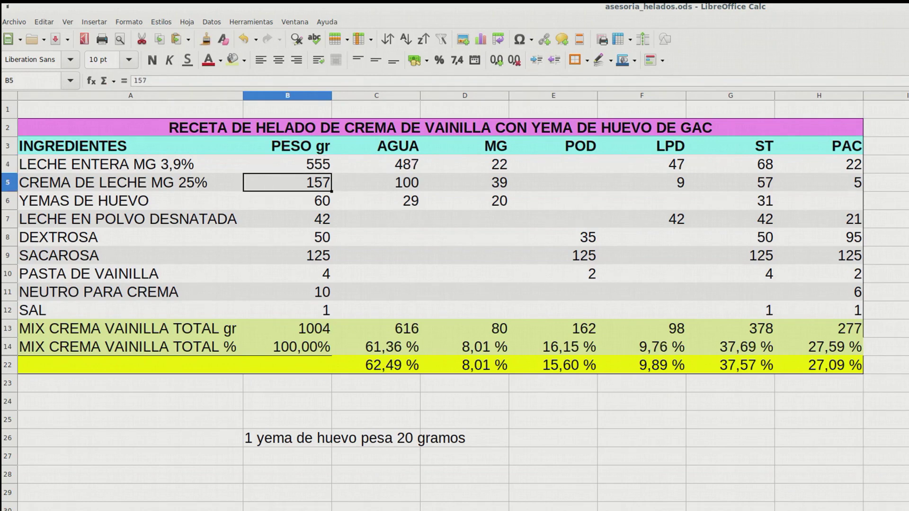
Step: Set the weights of DEXTROSA in B8 to 46 g, SACAROSA in B9 to 120 g and LECHE ENTERA in B4 to 560 g
left_click(287, 237)
type("46")
key("Return")
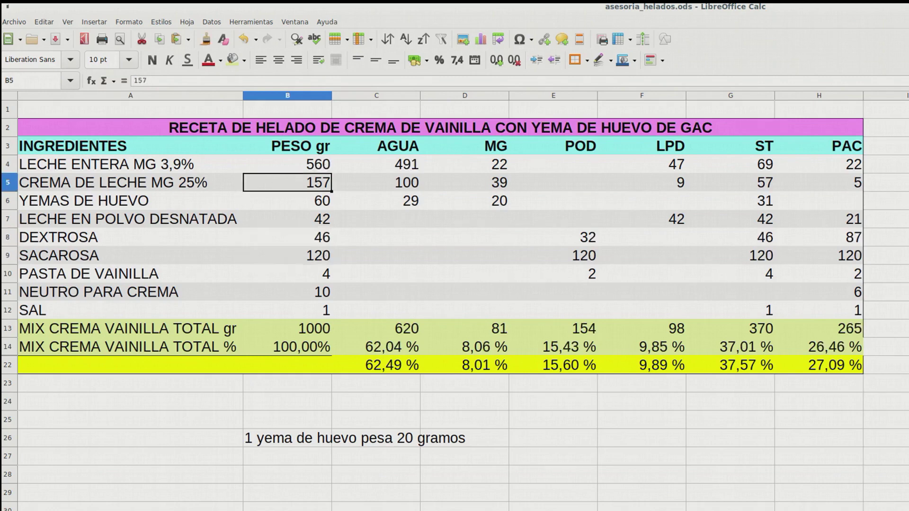
Step: Set the weights of DEXTROSA in B8 to 50 g and LECHE ENTERA in B4 to 564 g
left_click(288, 237)
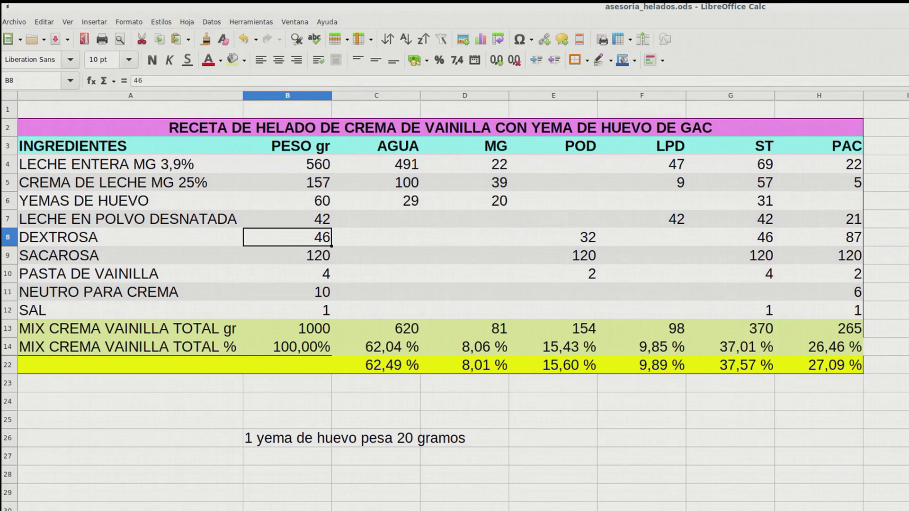
type("50")
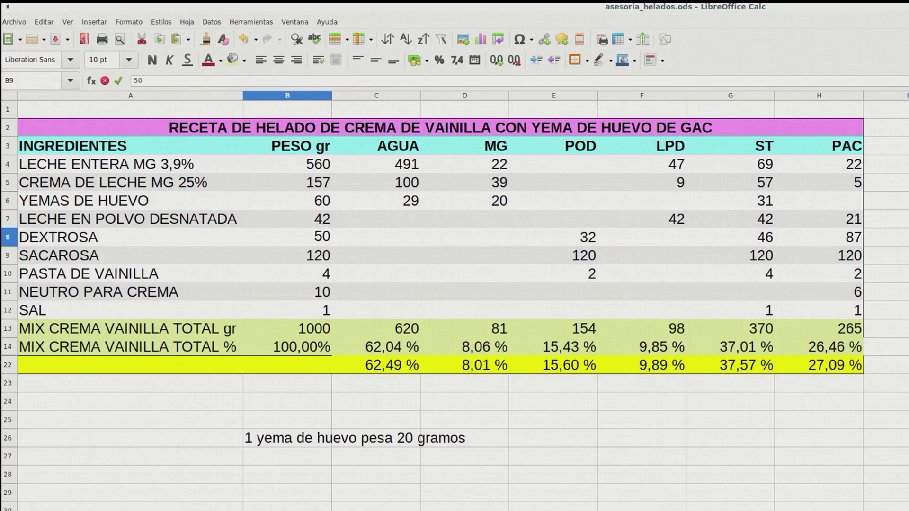
key("Return")
left_click(288, 164)
type("564")
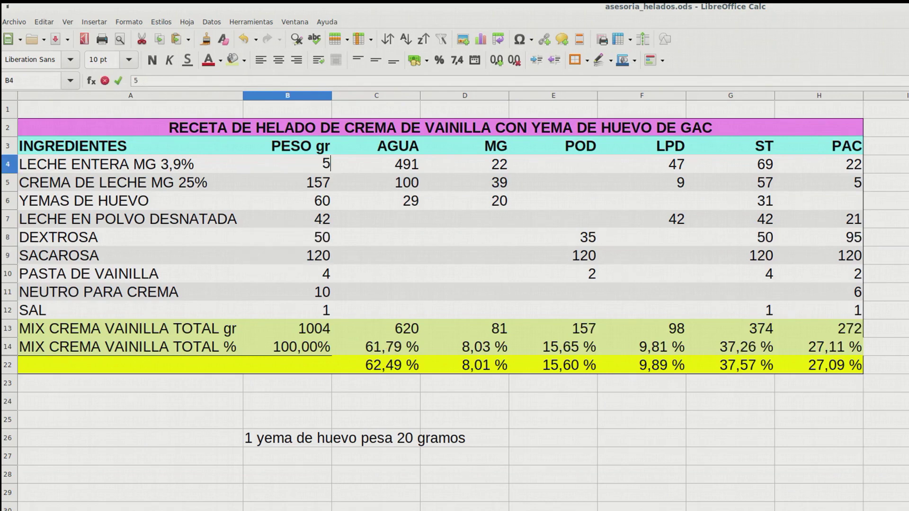
key("Return")
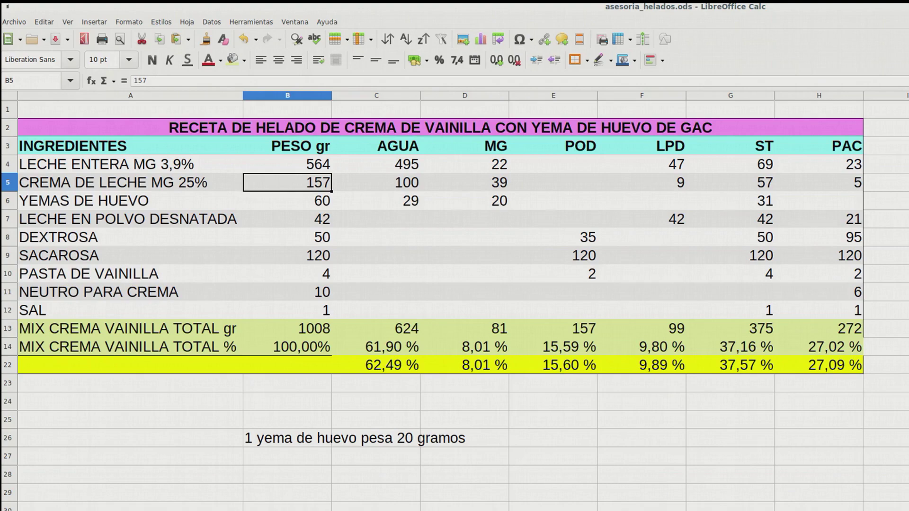
Step: Enter the batch multiplier 8 in cell I3 beside the vanilla recipe's header row
scroll(455, 284, "down", 10)
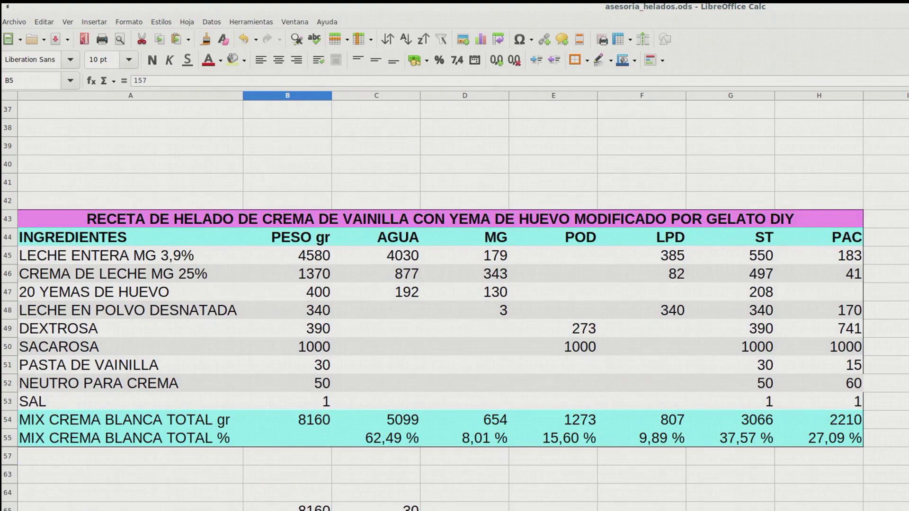
scroll(454, 284, "up", 10)
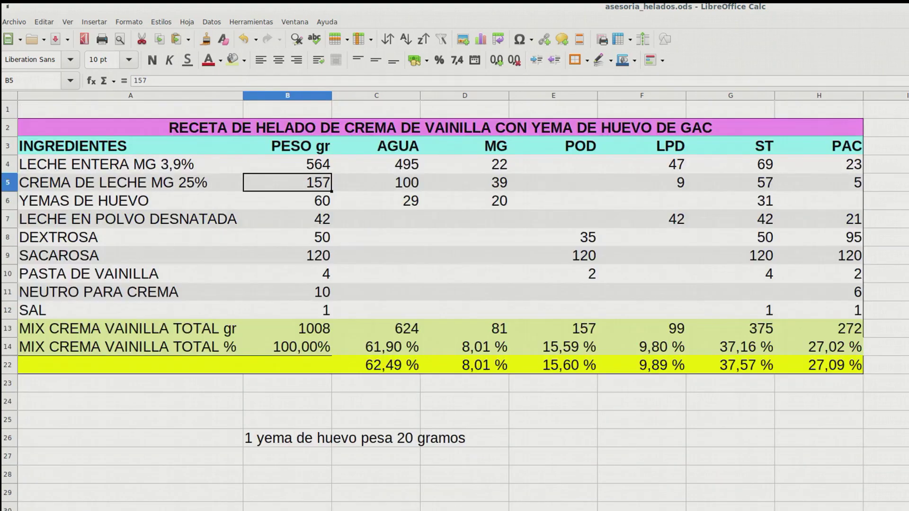
left_click(890, 146)
type("8")
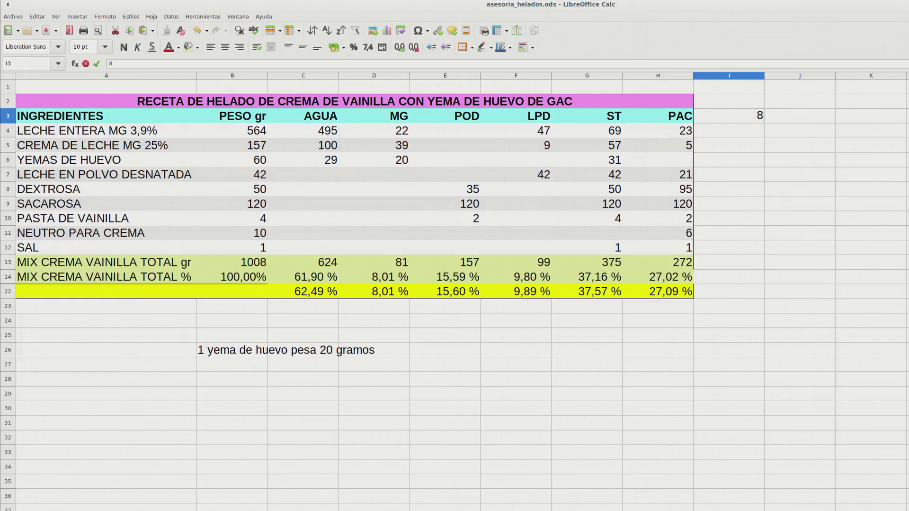
key("Return")
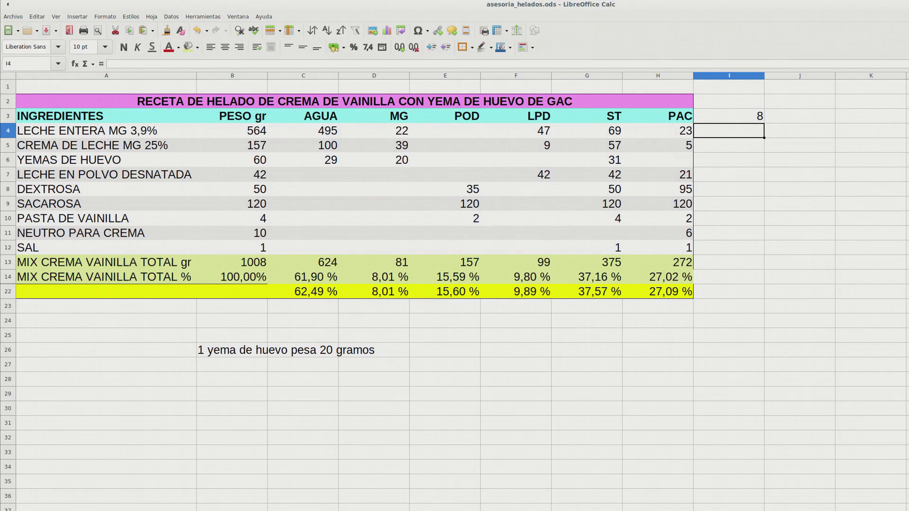
Step: Enter the formula =(B4*$I$3) in I4 to scale the LECHE ENTERA weight by the fixed multiplier in I3
type("=")
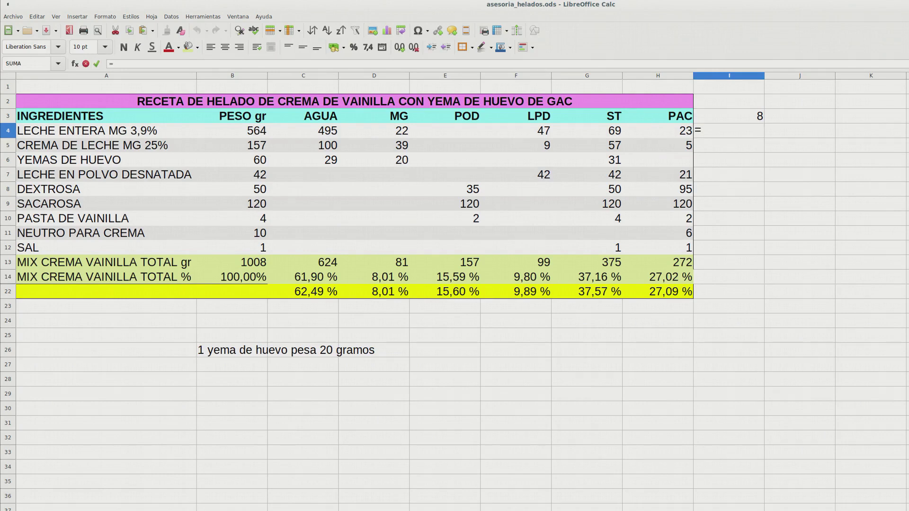
left_click(231, 131)
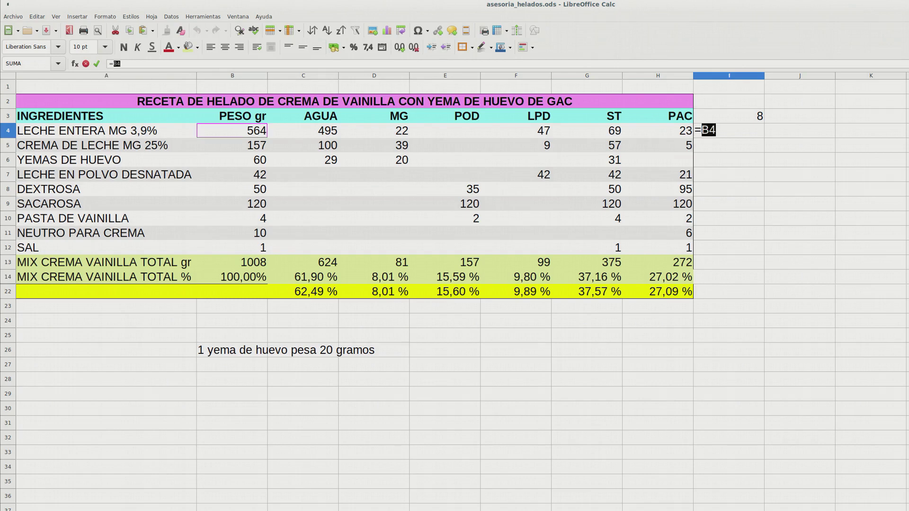
left_click(112, 63)
type("(B4*")
key("Up")
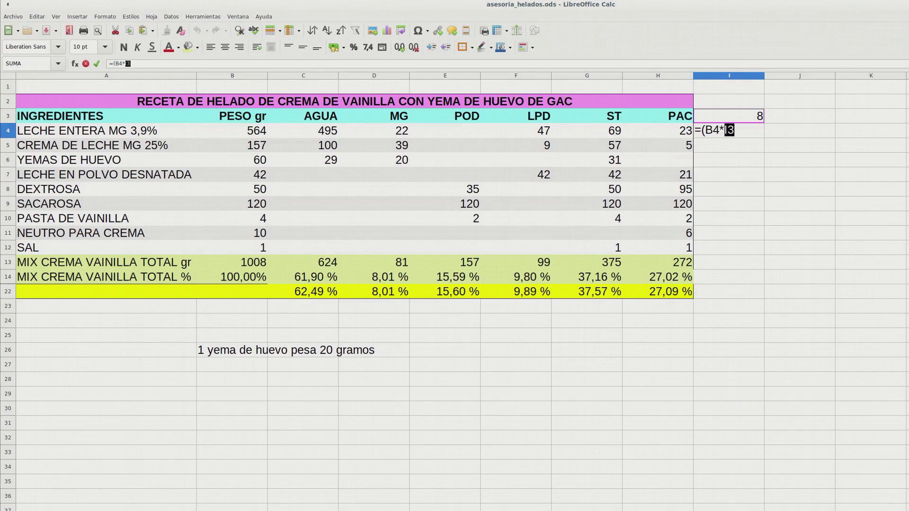
left_click(127, 63)
type("$")
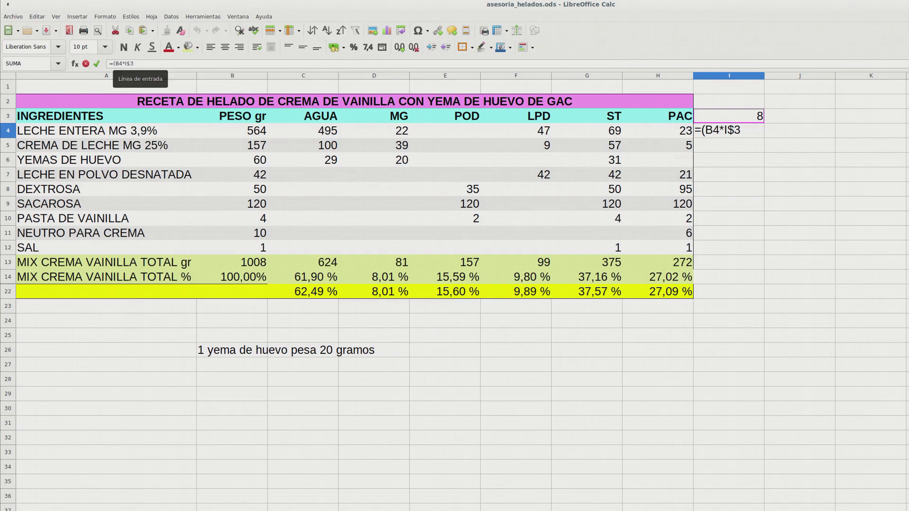
left_click(125, 64)
type("$")
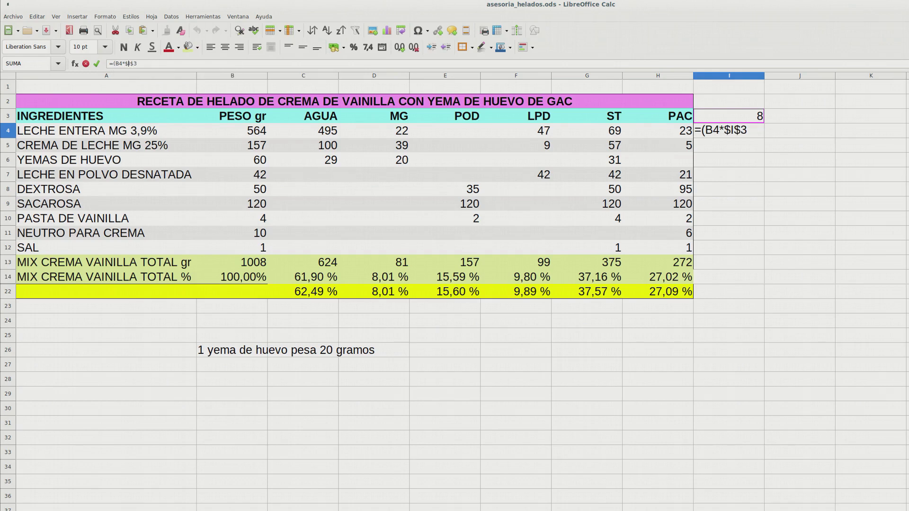
type(")")
key("Return")
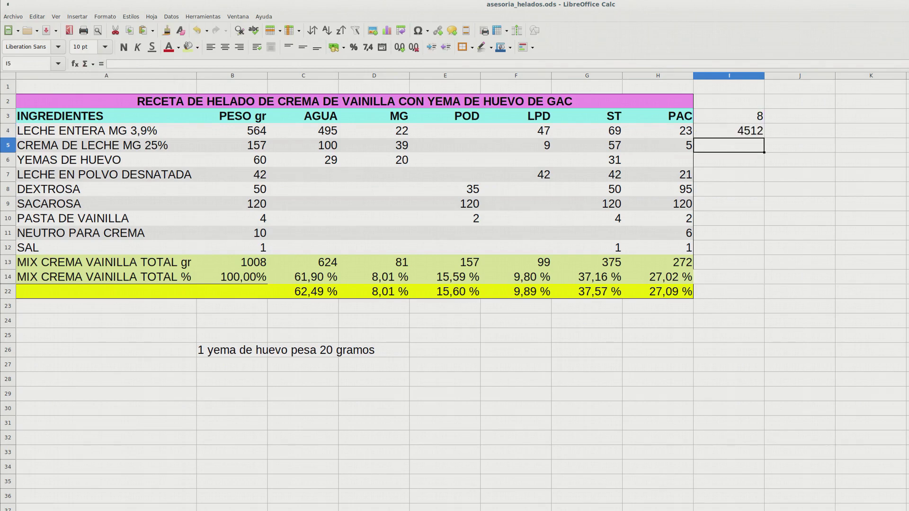
Step: Fill the scaling formula from I4 down to I12 for all remaining ingredients
left_click(800, 131)
left_click(728, 130)
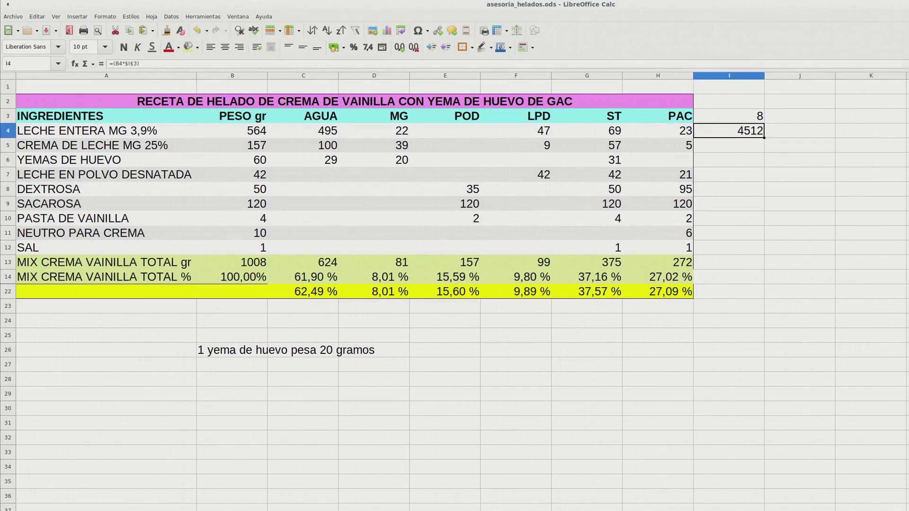
left_click_drag(764, 138, 758, 249)
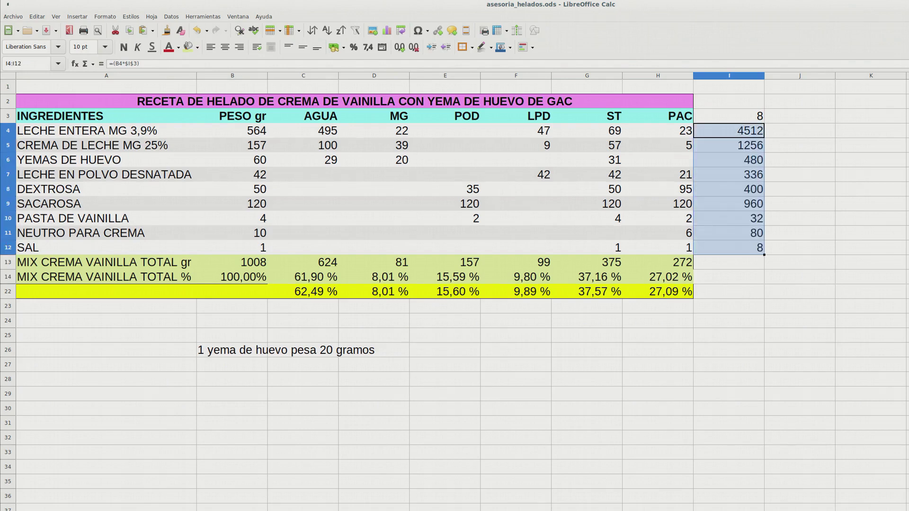
Step: Label the multiplier in I3 by entering "KILOS DE MIX" in J3
left_click(738, 117)
left_click(800, 117)
type("lo")
key("BackSpace")
key("BackSpace")
type("L")
key("BackSpace")
type("Kilo")
key("BackSpace")
key("BackSpace")
key("BackSpace")
type("IL")
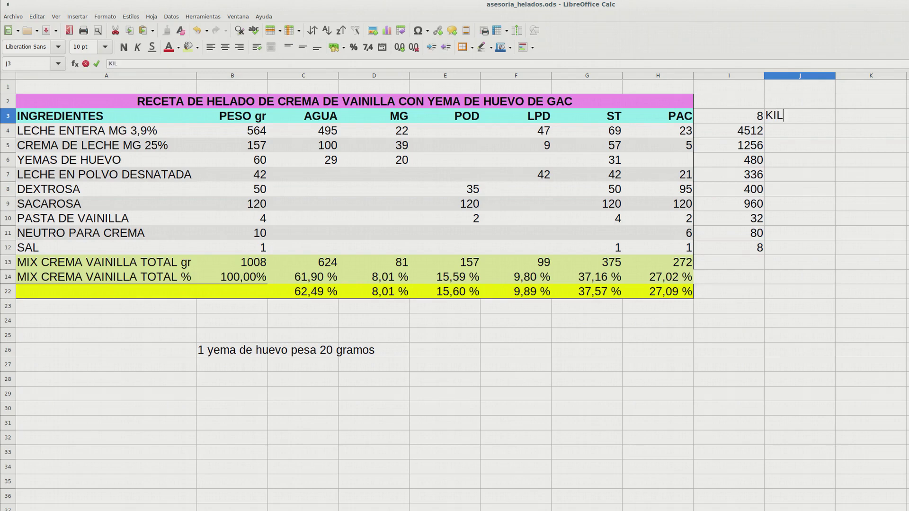
type("OS DE MIX")
key("Return")
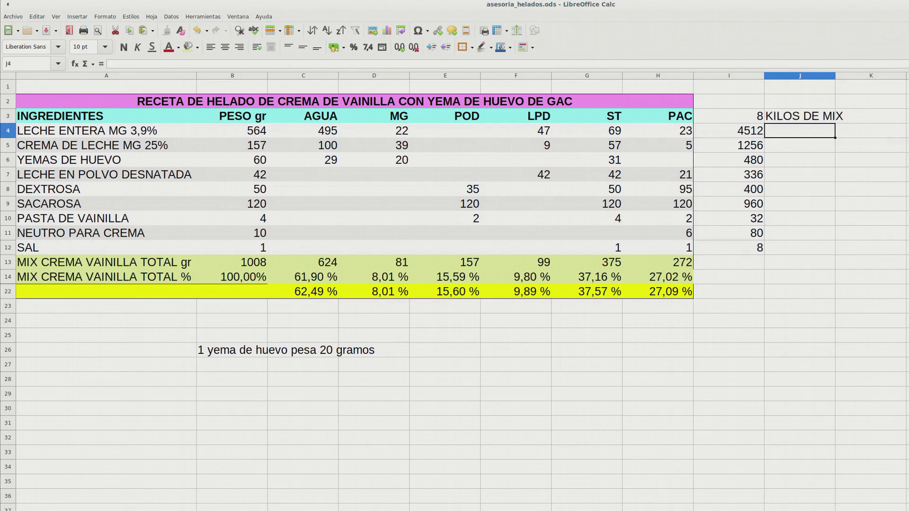
Step: Copy the ingredient names and weights from A4:B12 to J4 and fit column J to its contents
left_click_drag(104, 130, 237, 247)
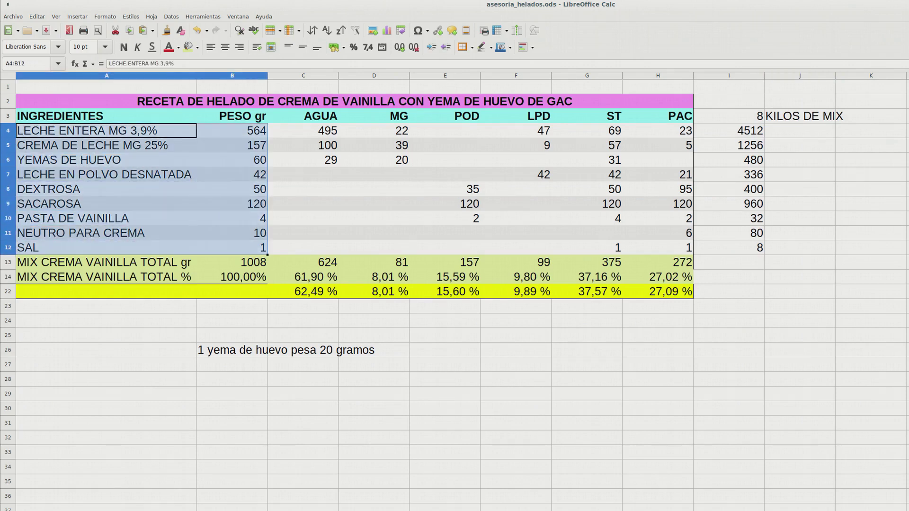
key("ctrl+c")
left_click(800, 131)
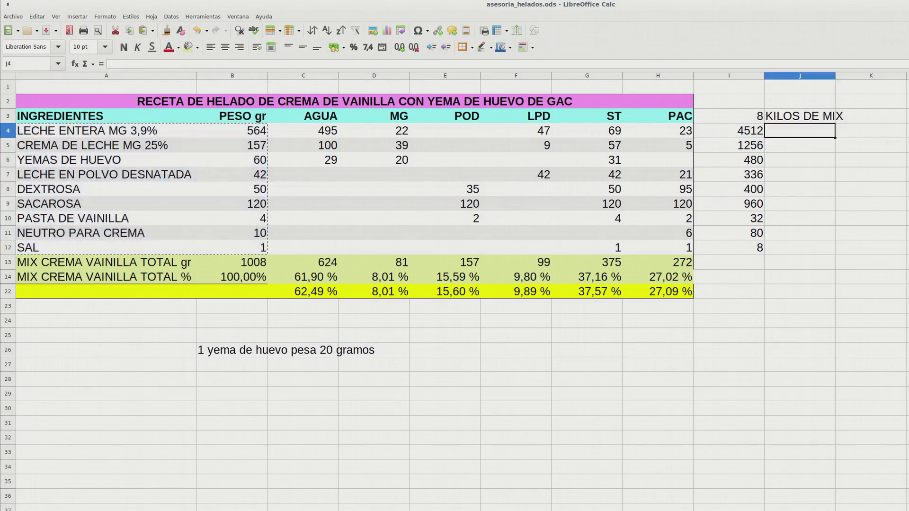
key("ctrl+v")
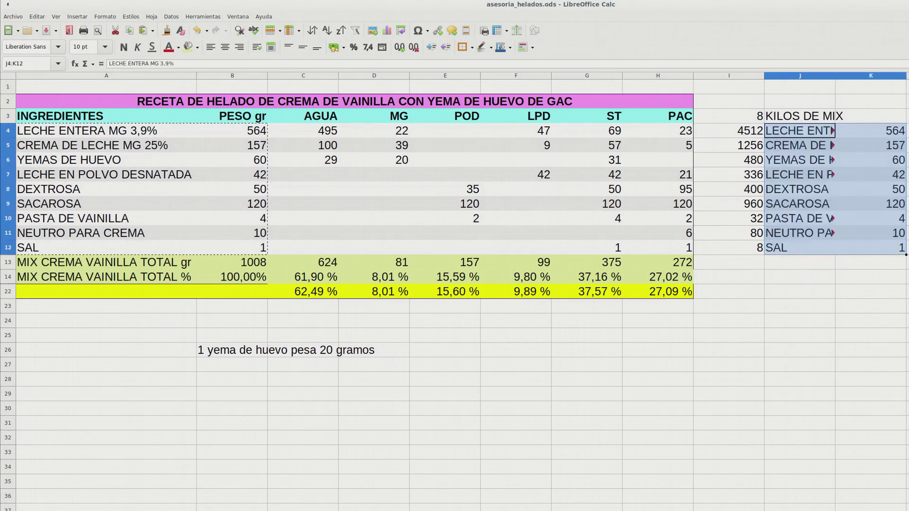
double_click(835, 76)
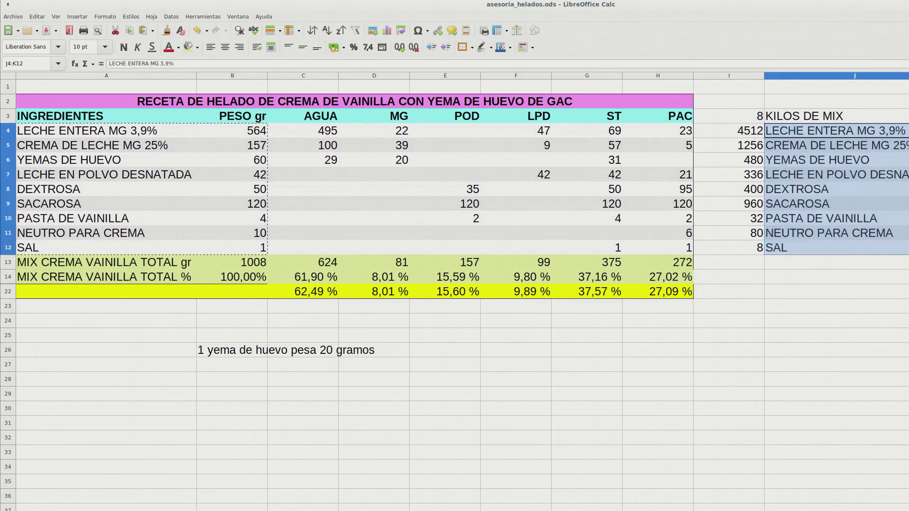
Step: Compare the scaled weights in I4:I12 with the ingredient weights of the modified recipe starting in row 43
left_click(729, 116)
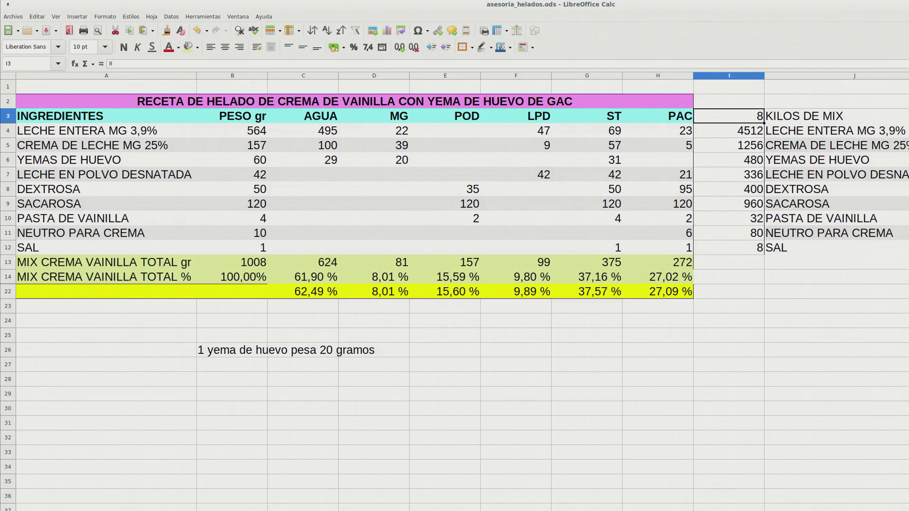
key("Down")
key("ctrl+shift+Down")
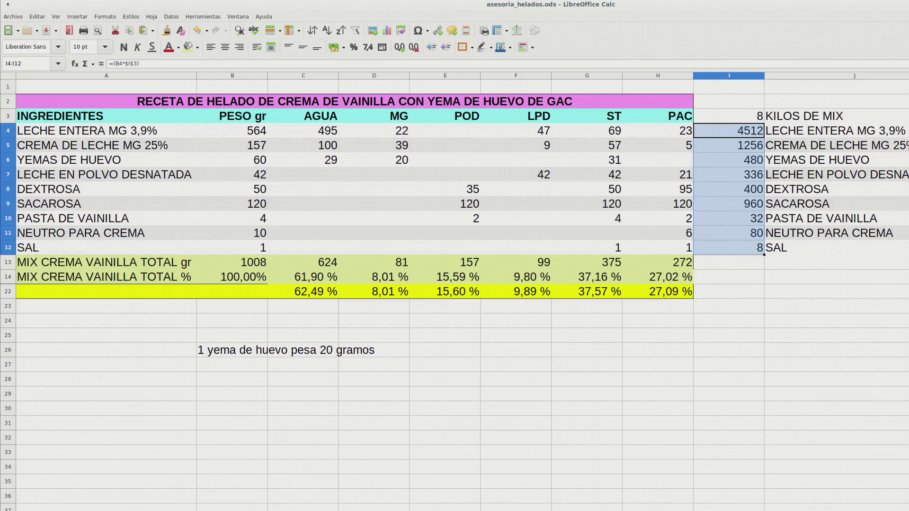
scroll(454, 284, "down", 9)
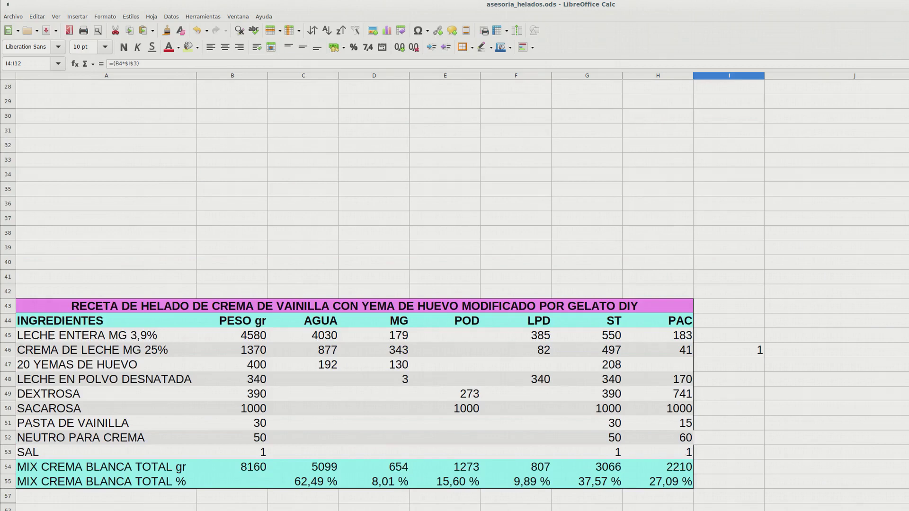
scroll(455, 284, "up", 9)
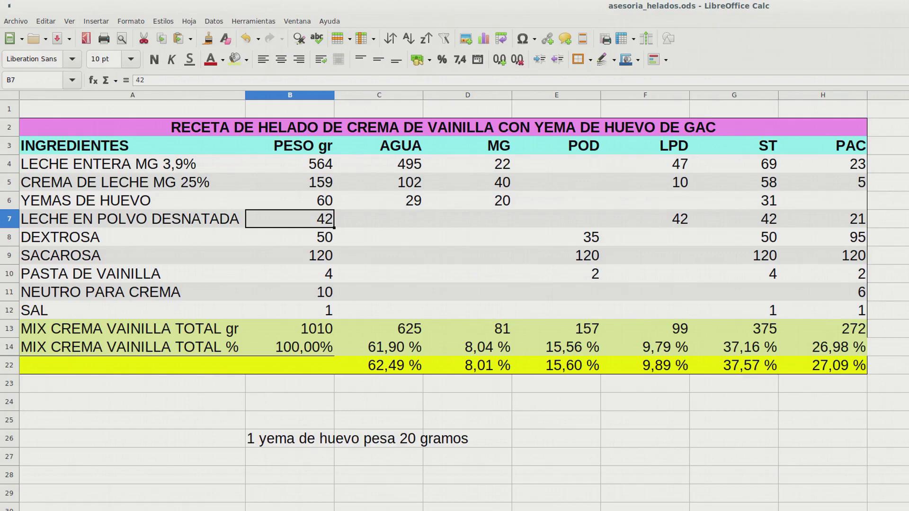
Step: Set the weight of YEMAS DE HUEVO in B6 to 50 g
scroll(455, 303, "down", 6)
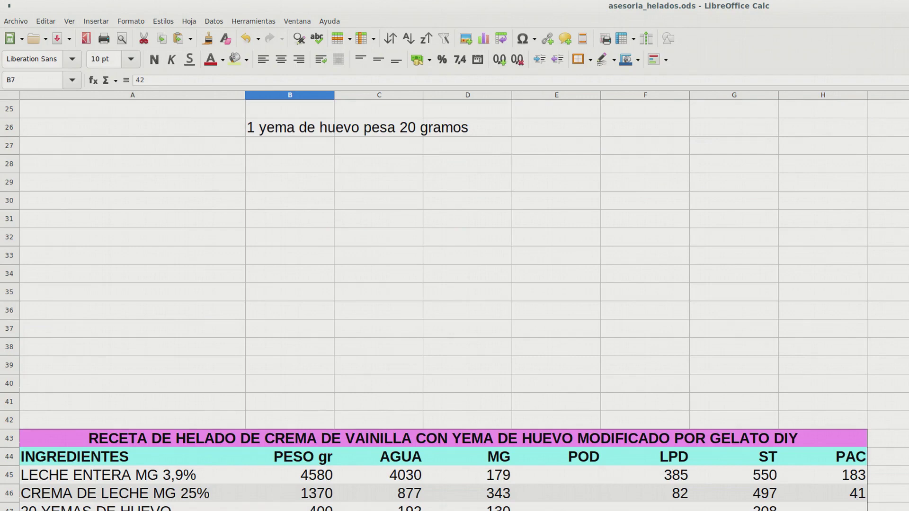
scroll(454, 303, "up", 6)
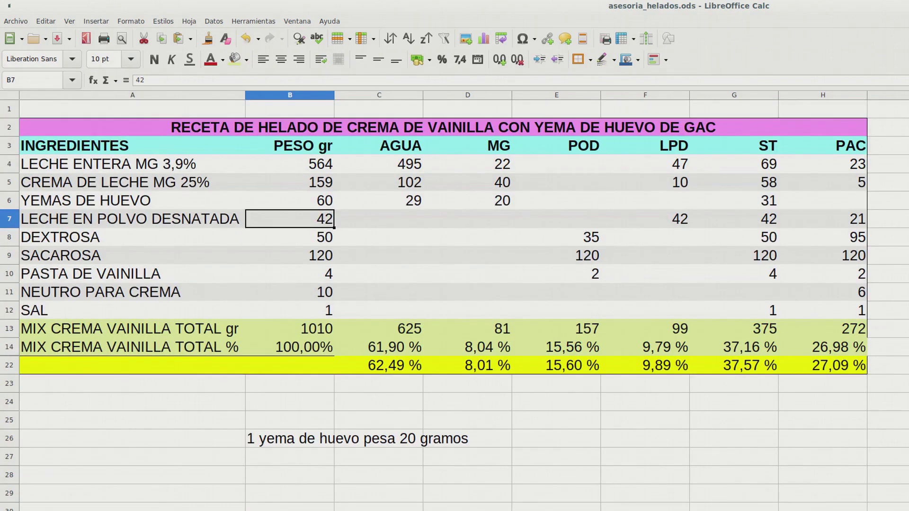
left_click(290, 200)
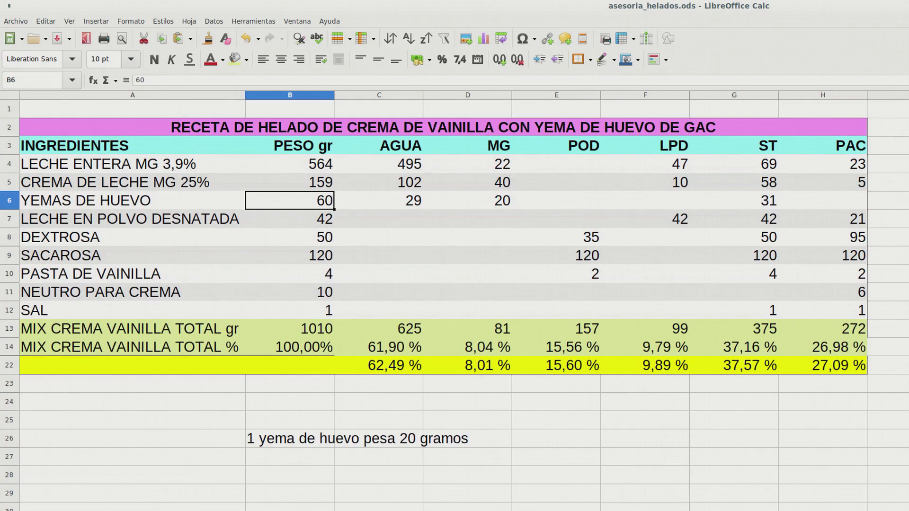
type("50")
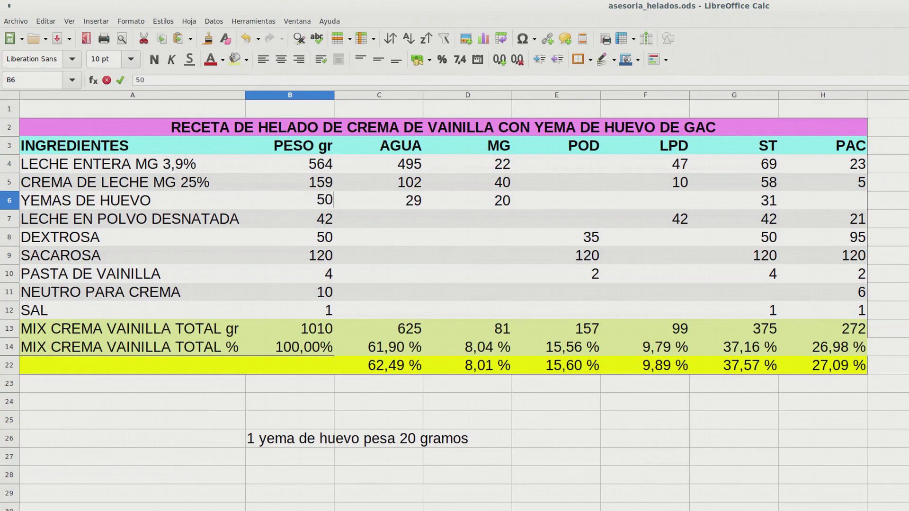
key("Return")
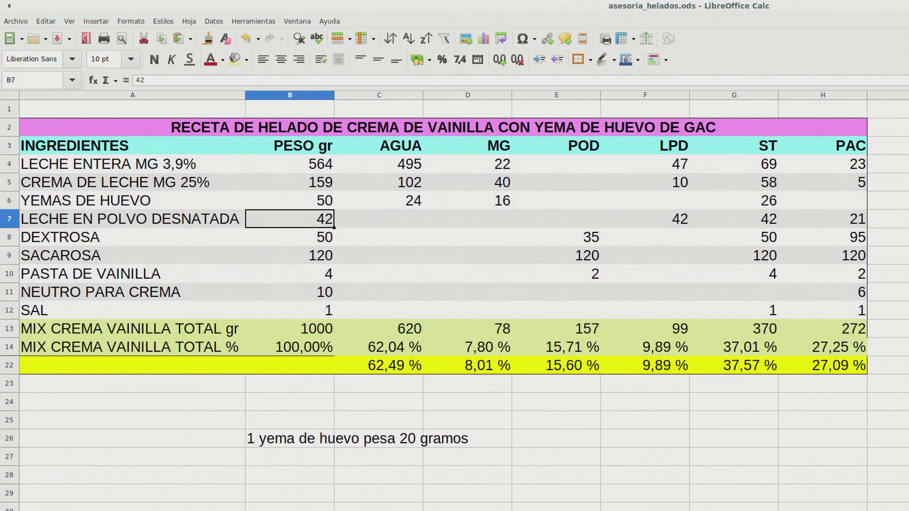
Step: Try a weight of 3 g for PASTA DE VAINILLA in B10 and return it to 4 g
scroll(443, 284, "down", 3)
scroll(443, 284, "up", 3)
left_click(290, 273)
type("3")
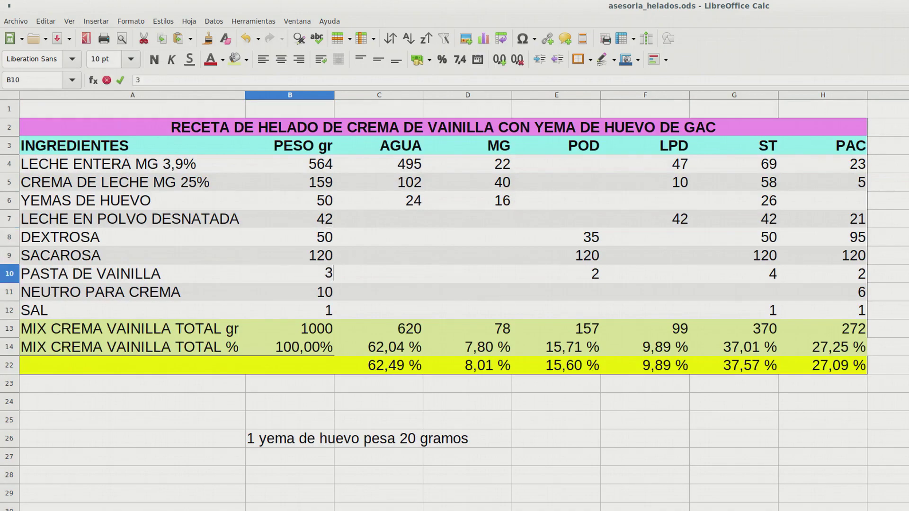
key("Return")
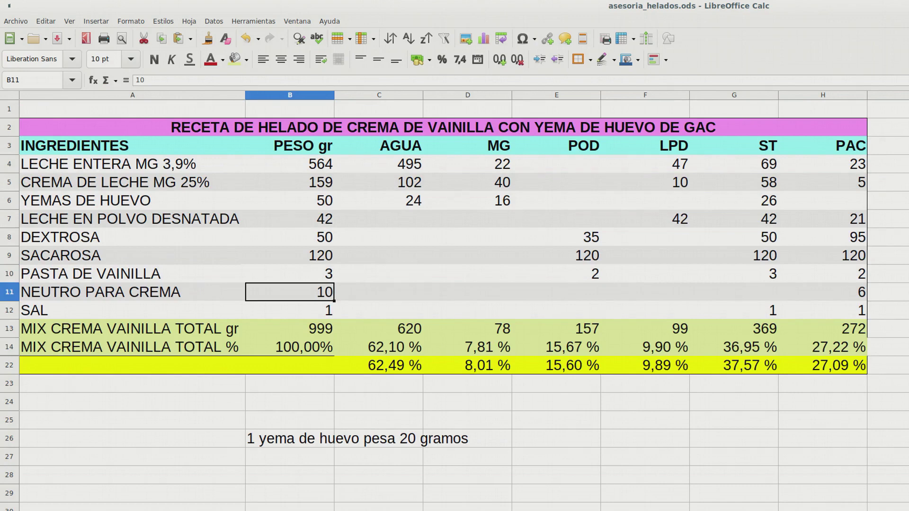
left_click(290, 274)
type("4")
key("Return")
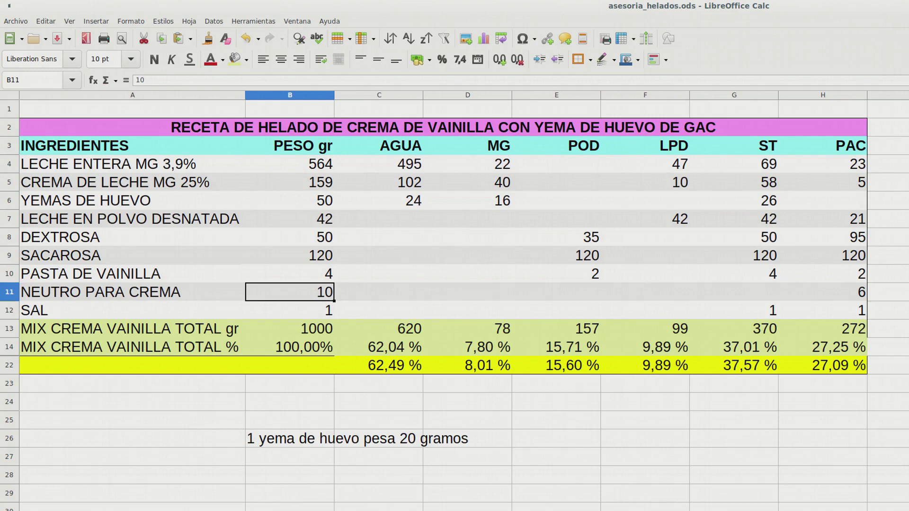
scroll(443, 303, "down", 8)
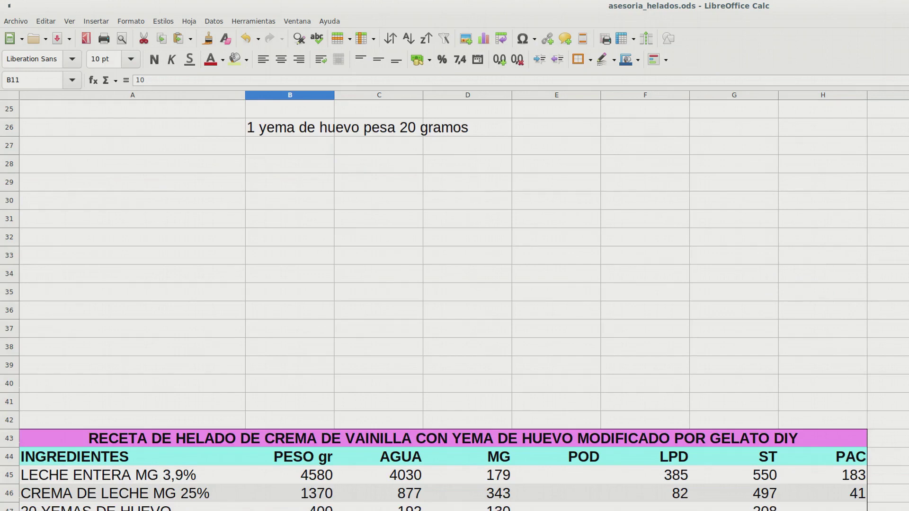
Step: Set the weights of DEXTROSA in B8 to 48 g and SACAROSA in B9 to 122 g
scroll(444, 303, "up", 8)
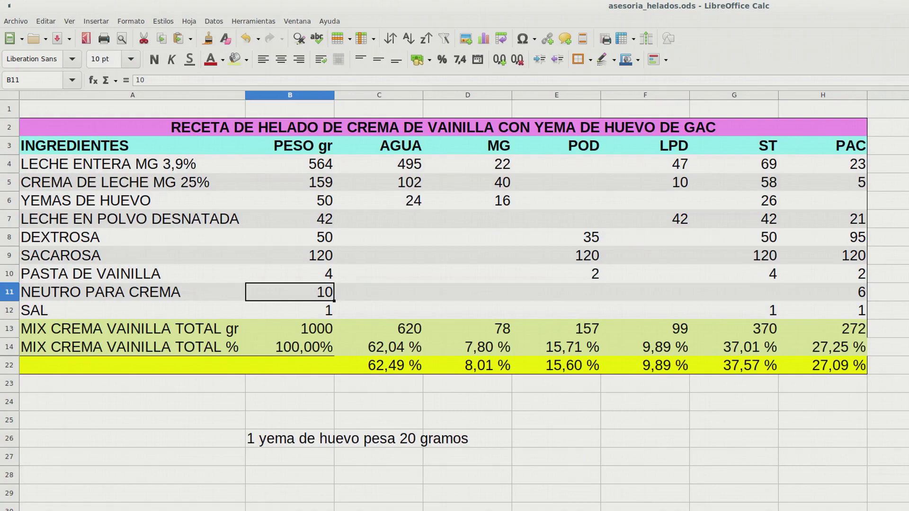
scroll(443, 303, "down", 5)
scroll(443, 303, "up", 5)
left_click(289, 238)
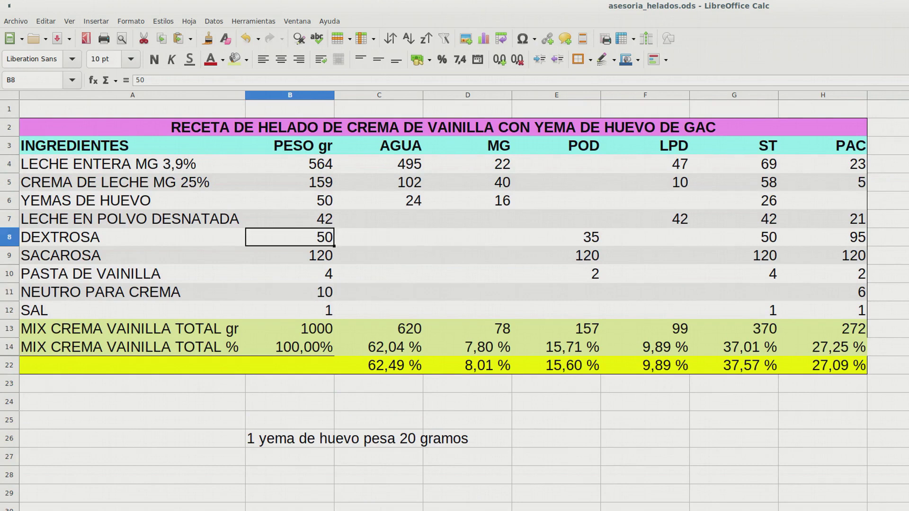
type("48")
key("Return")
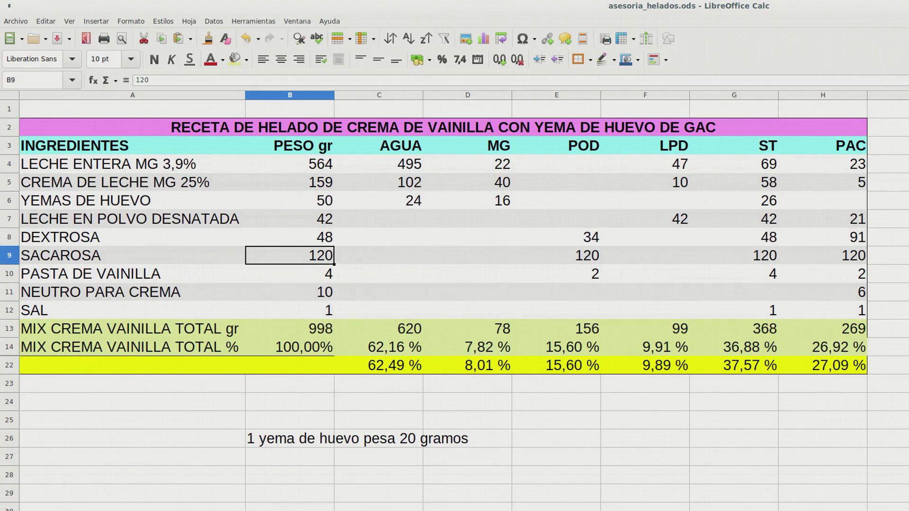
type("122")
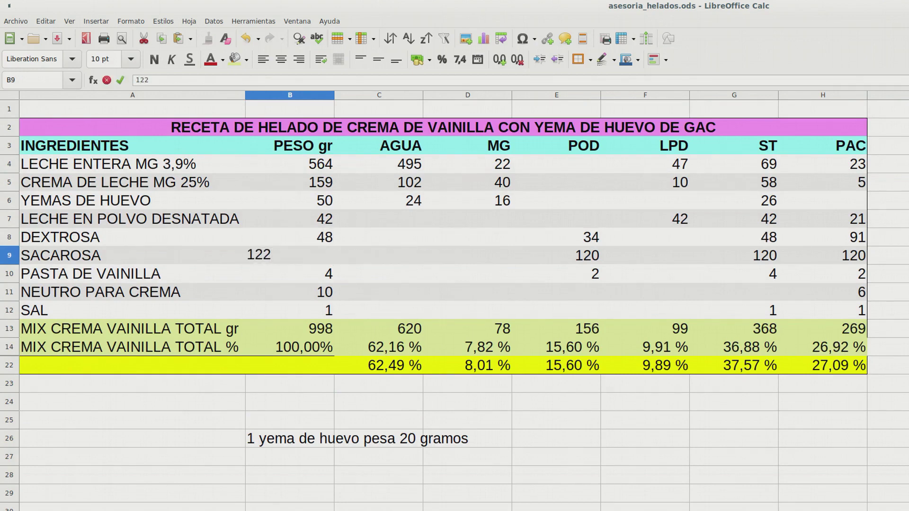
key("Return")
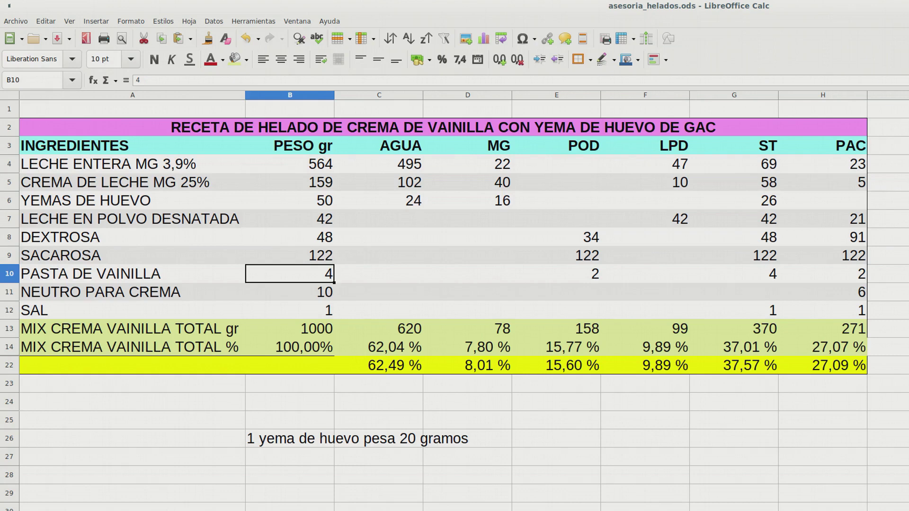
Step: Set the weight of CREMA DE LECHE MG 25% in B5 to 170 g
left_click(290, 182)
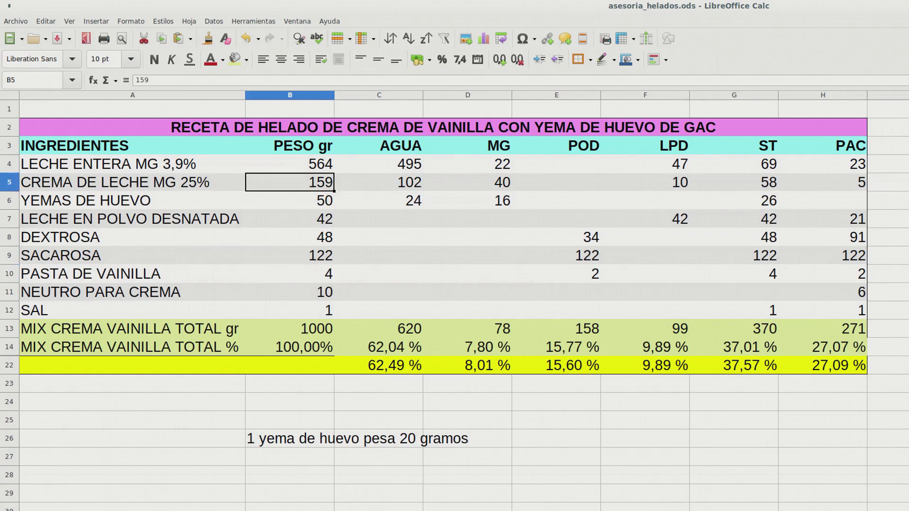
type("16")
key("BackSpace")
type("70")
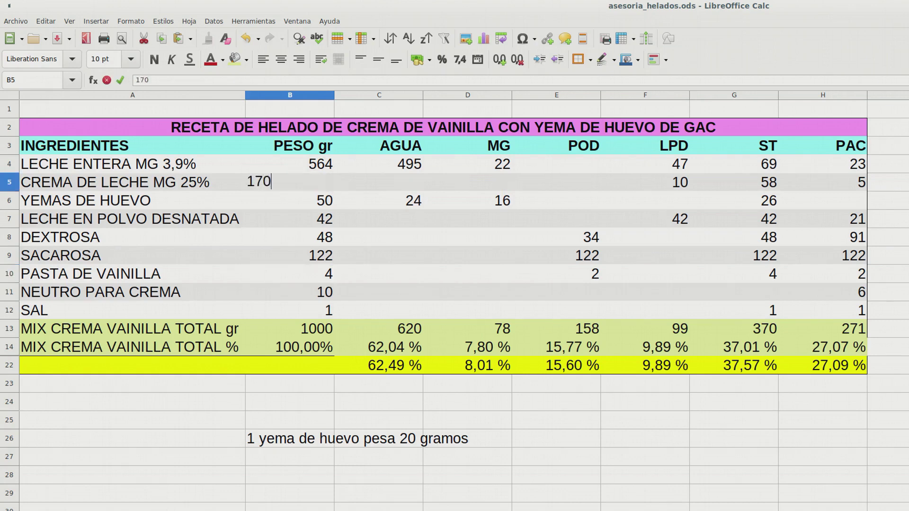
key("Return")
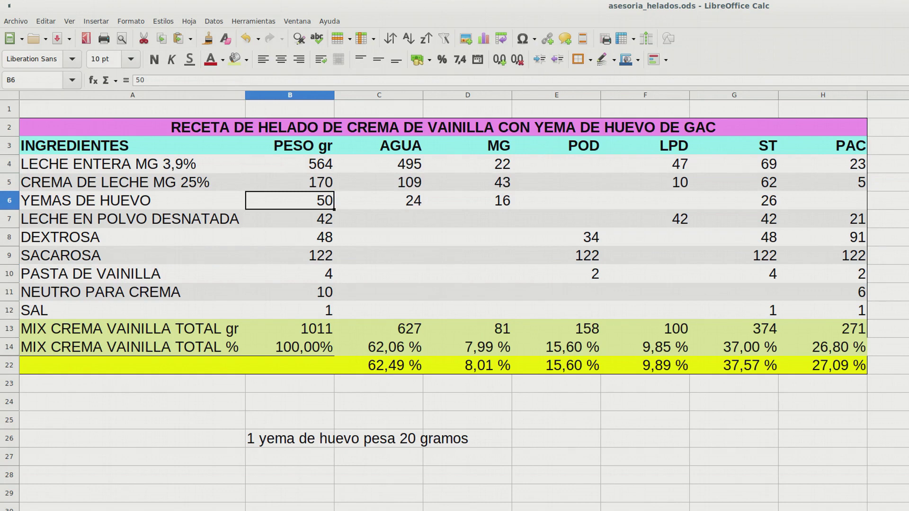
Step: Set the weight of LECHE ENTERA MG 3,9% in B4 to 554 g
left_click(289, 164)
type("5534")
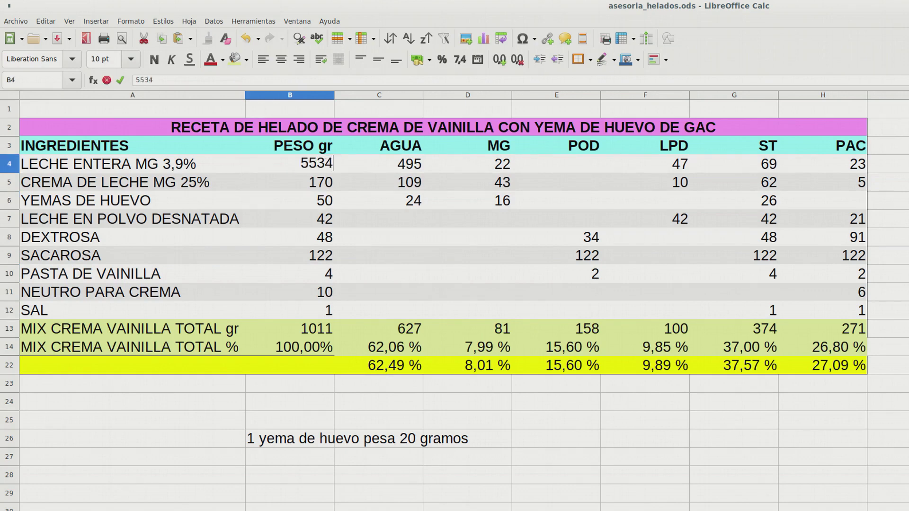
key("BackSpace")
key("BackSpace")
type("4")
key("Return")
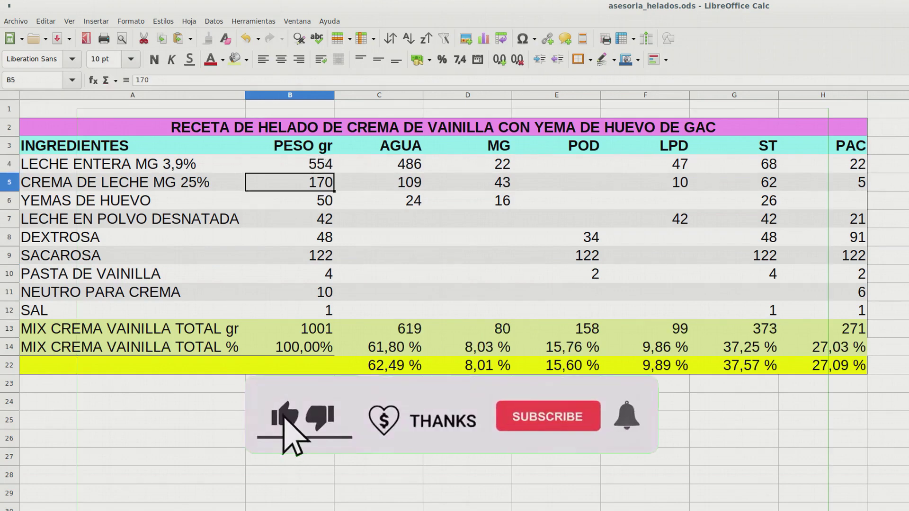